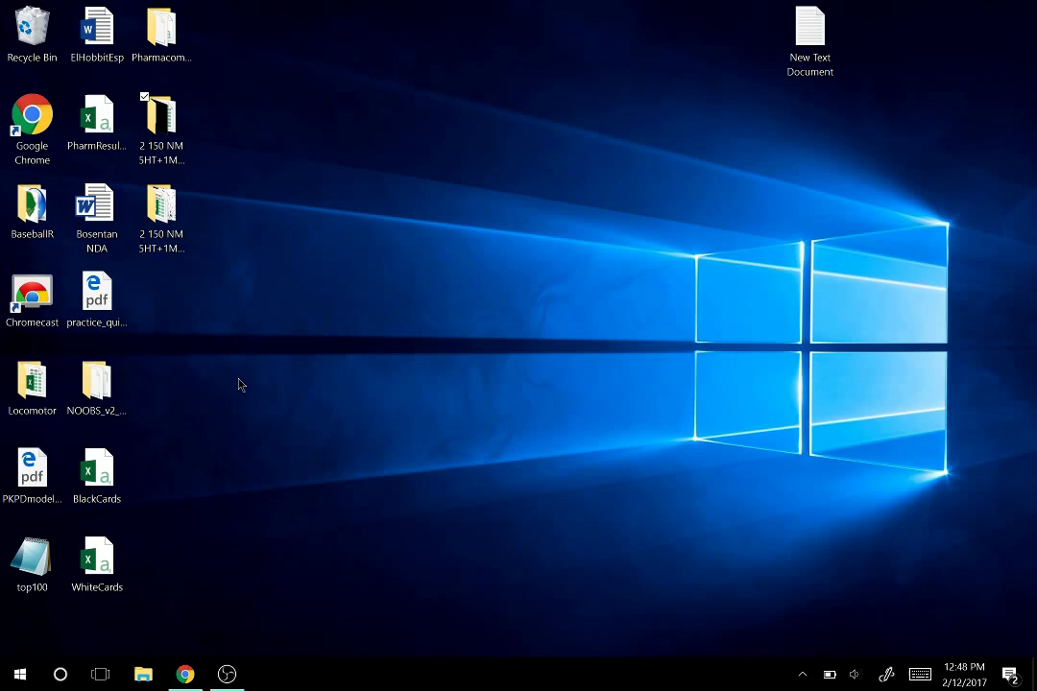
Bring Chrome to the front showing the Fiji home page at fiji.sc.
left_click(185, 674)
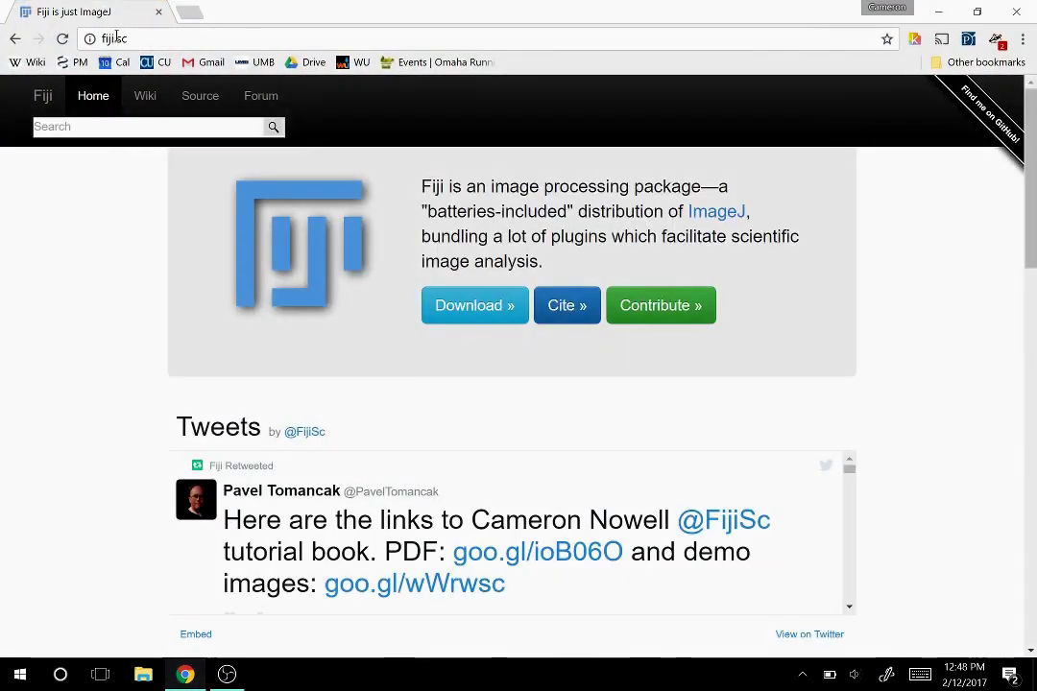
left_click(117, 37)
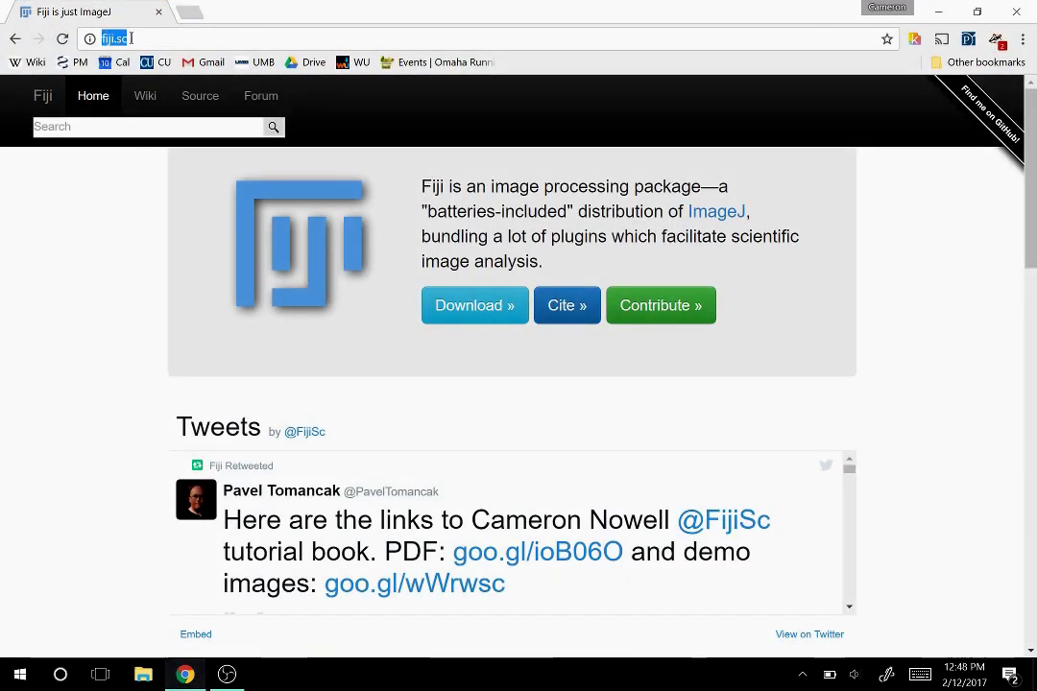
left_click(132, 38)
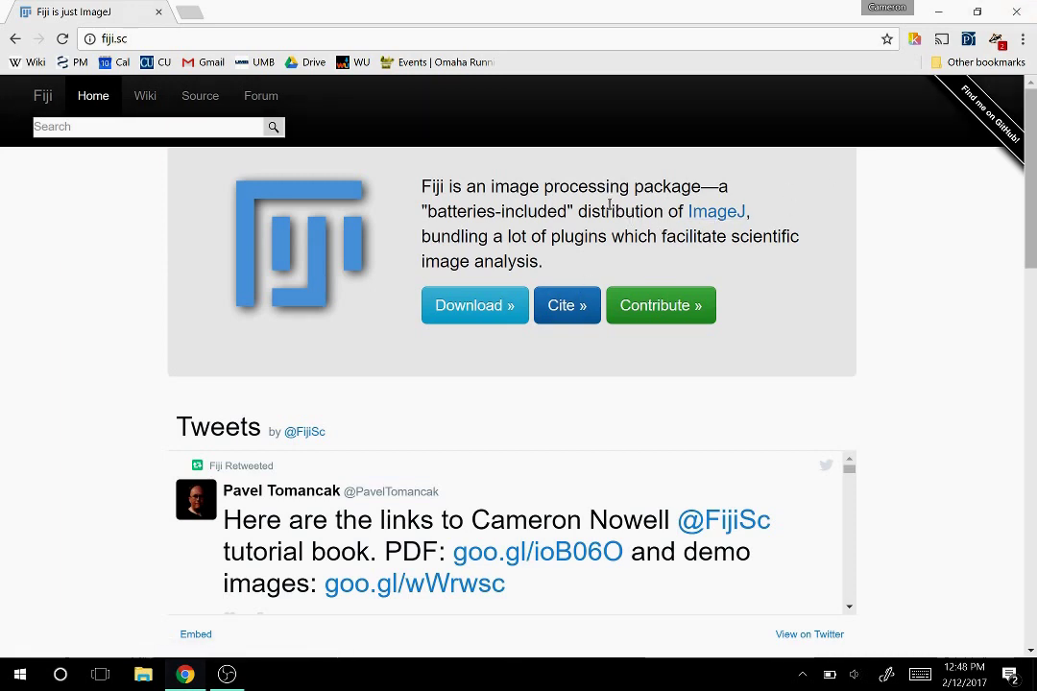
Minimize Chrome and launch Fiji (ImageJ) from the Start menu.
left_click(937, 12)
left_click(19, 674)
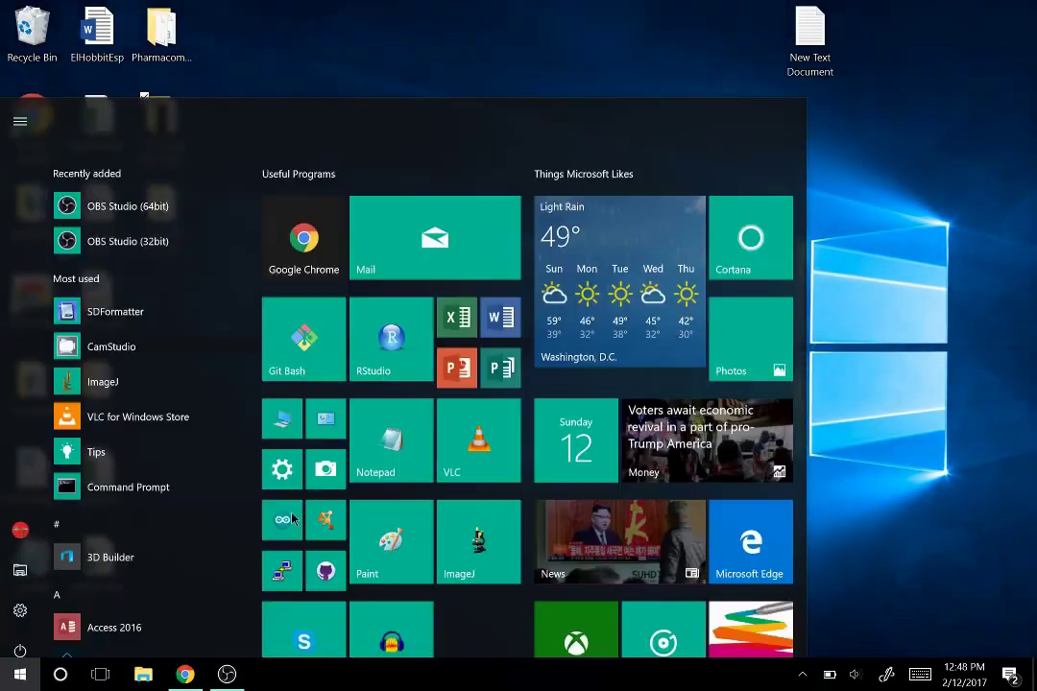
left_click(492, 463)
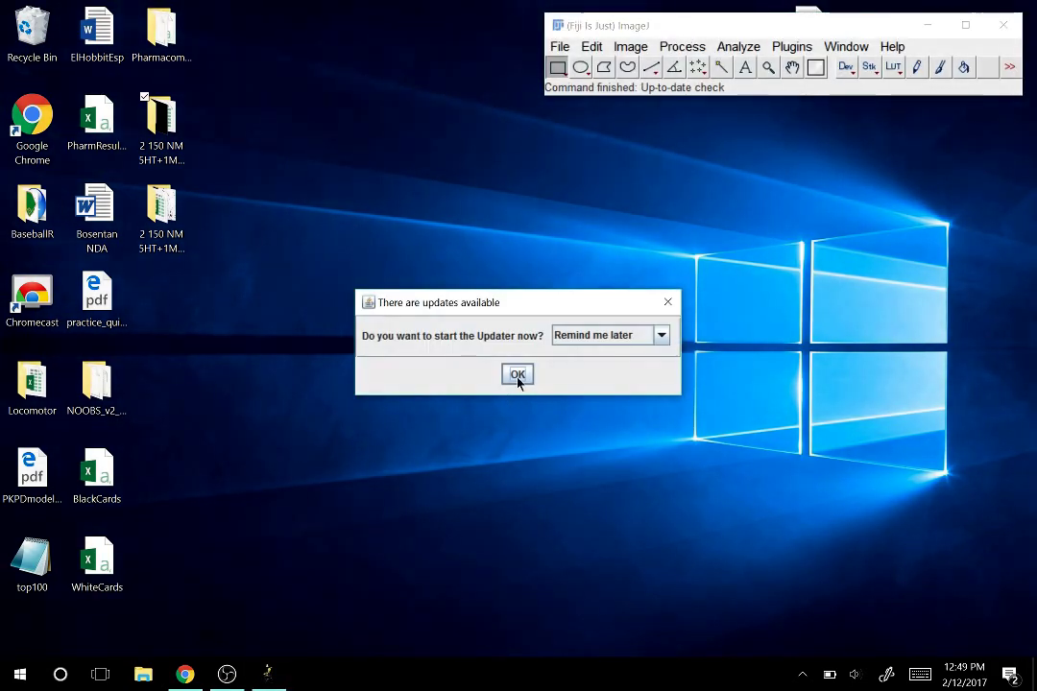
Postpone the update with 'Remind me later' and nudge the Fiji window up and right.
left_click(517, 378)
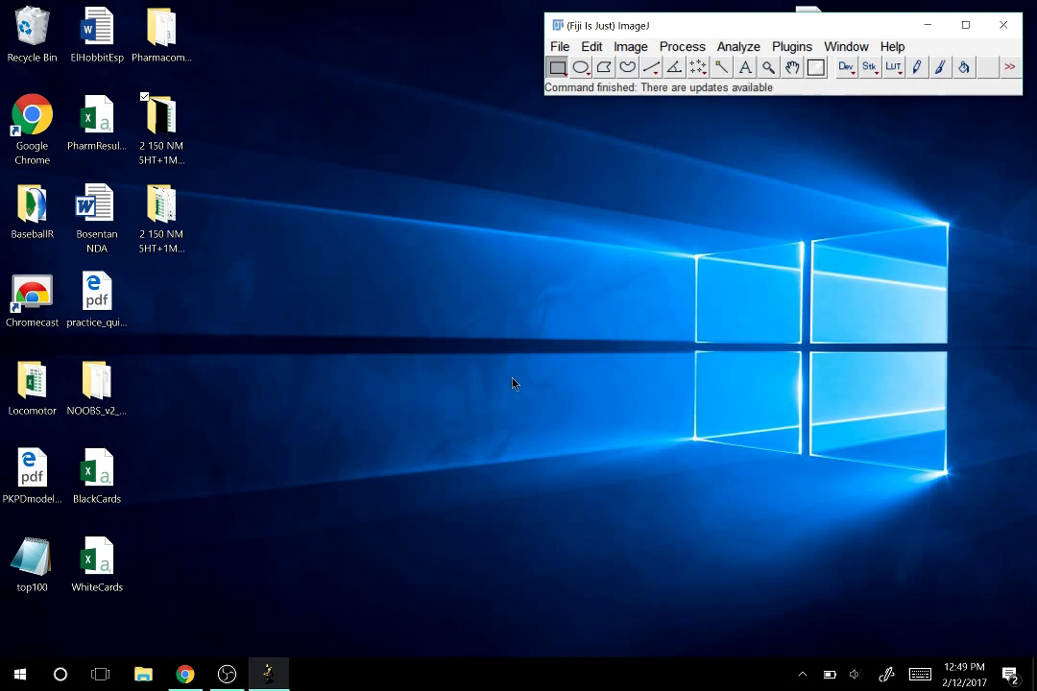
mouse_move(685, 31)
left_mouse_down()
mouse_move(703, 18)
mouse_move(649, 43)
mouse_move(690, 18)
mouse_move(691, 30)
left_mouse_up()
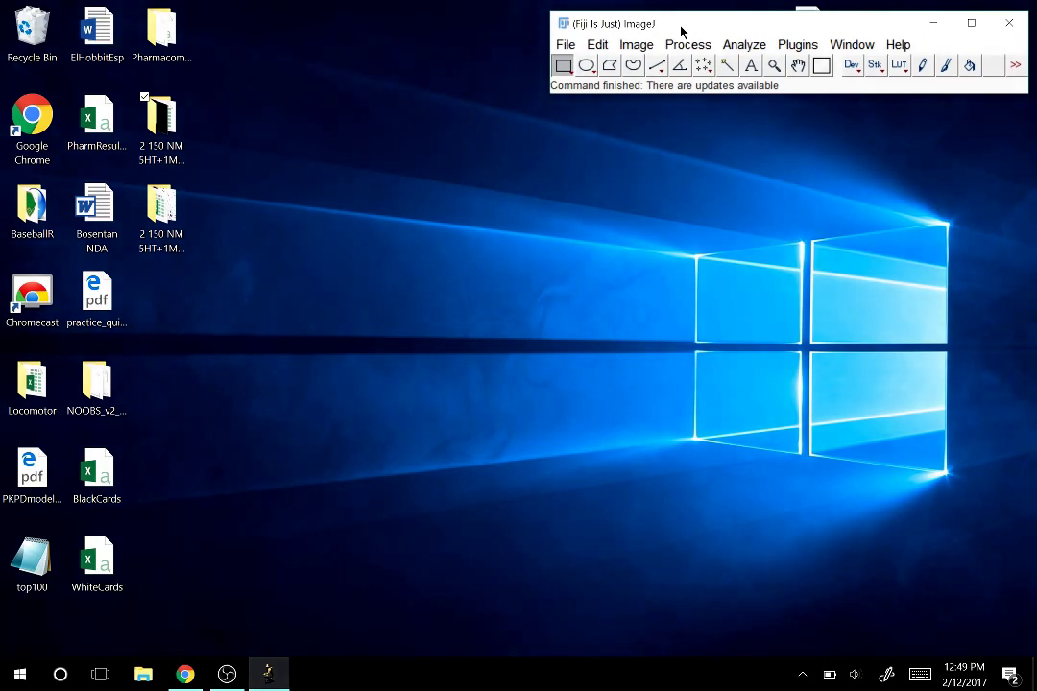
Start an Image Sequence import with HP0001 as the first image.
left_click(565, 44)
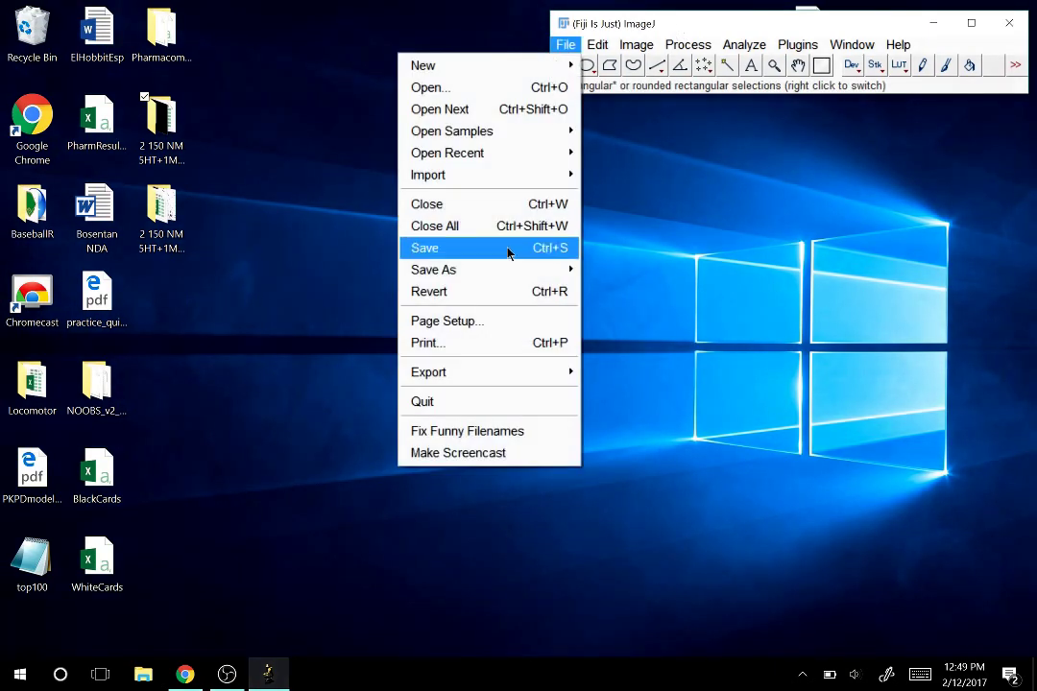
mouse_move(506, 177)
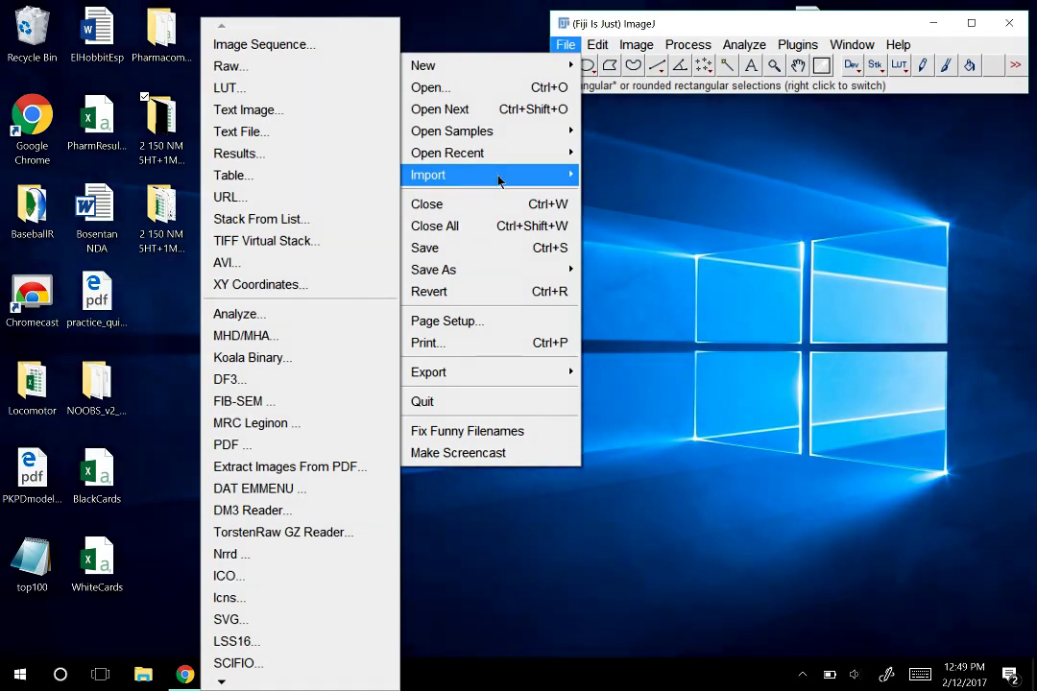
left_click(249, 48)
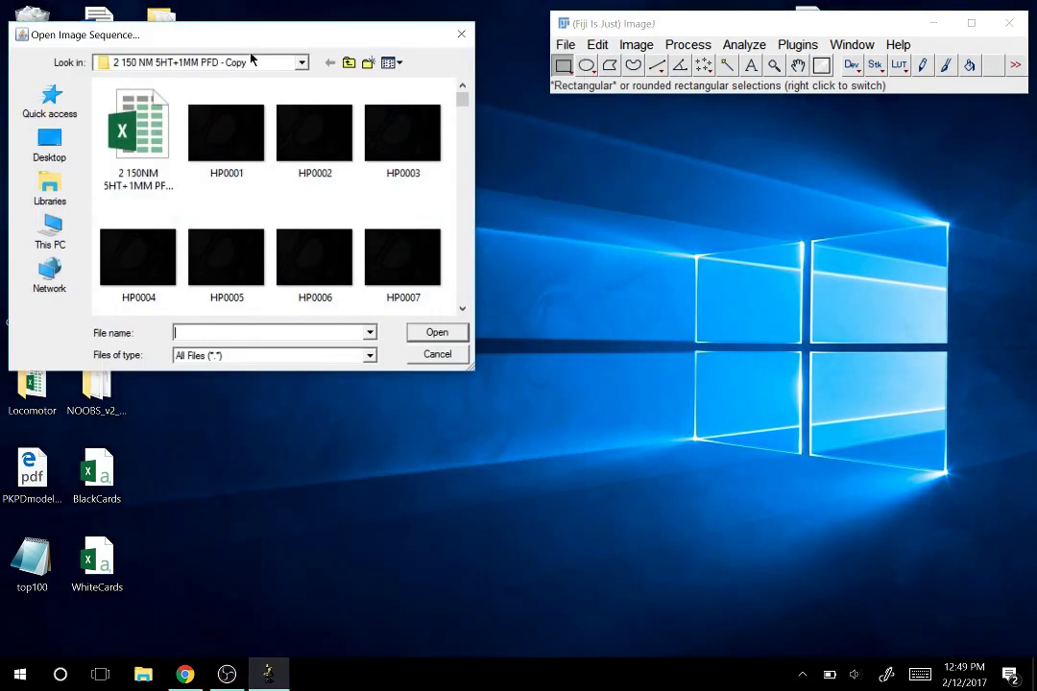
left_click(247, 136)
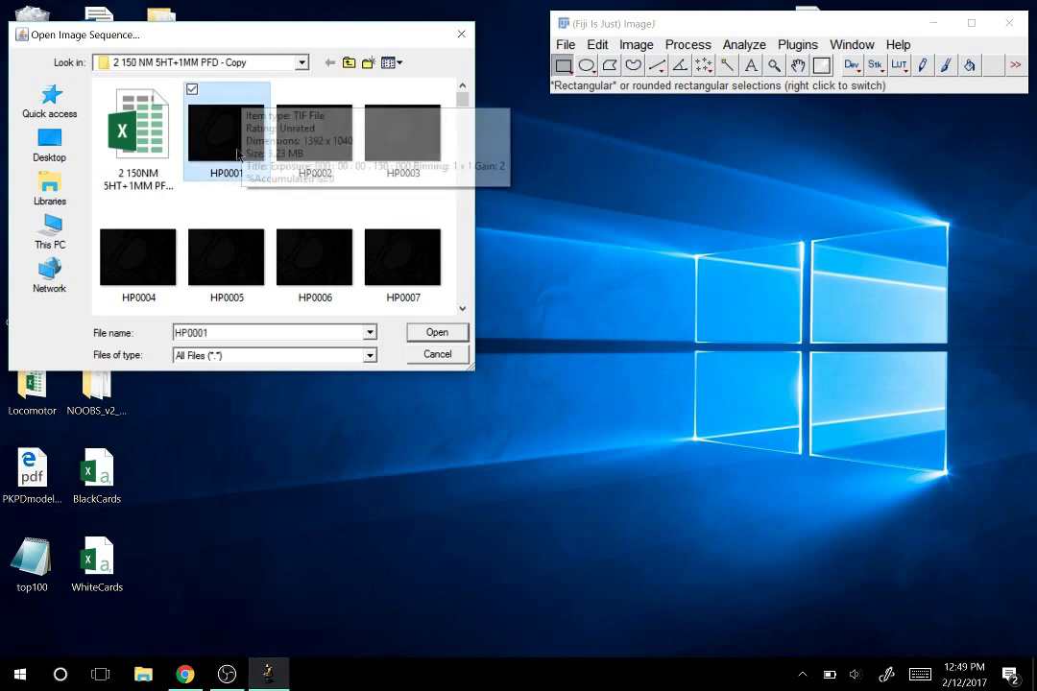
left_click(459, 333)
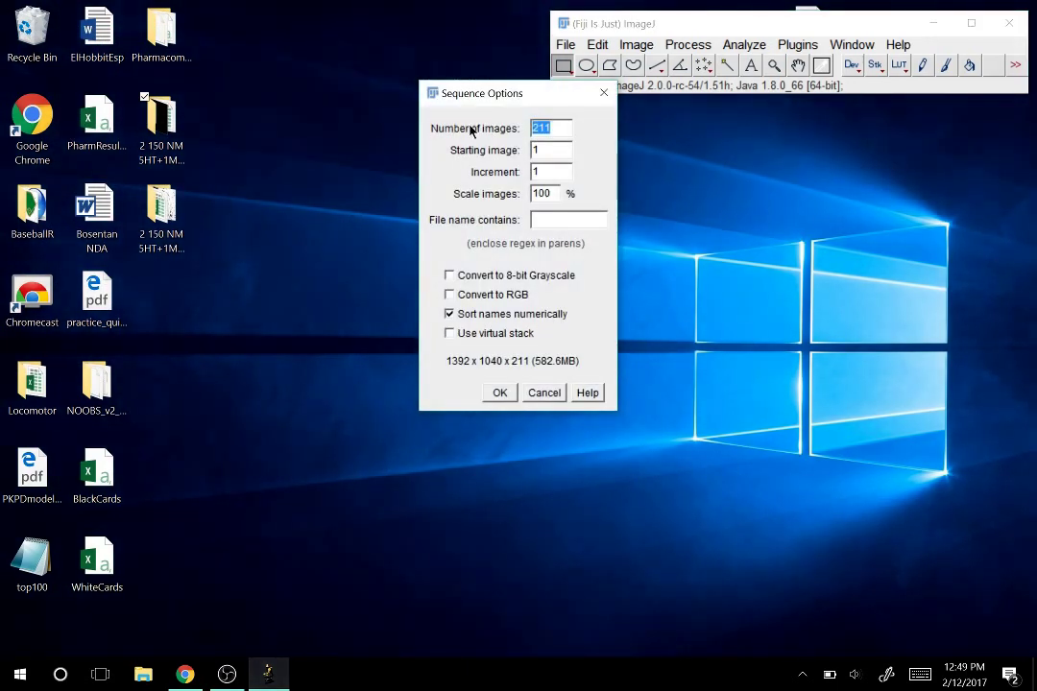
Review the image count, starting image and increment in Sequence Options, then load the stack.
left_click(554, 127)
double_click(540, 149)
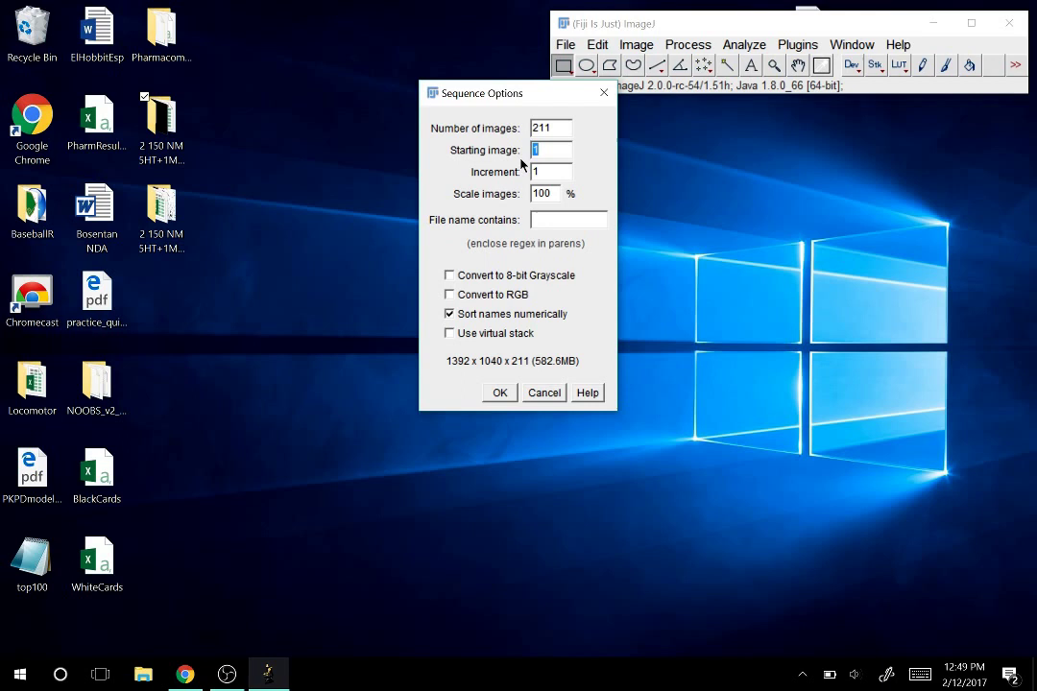
left_click(549, 171)
double_click(535, 171)
double_click(550, 149)
left_click(500, 394)
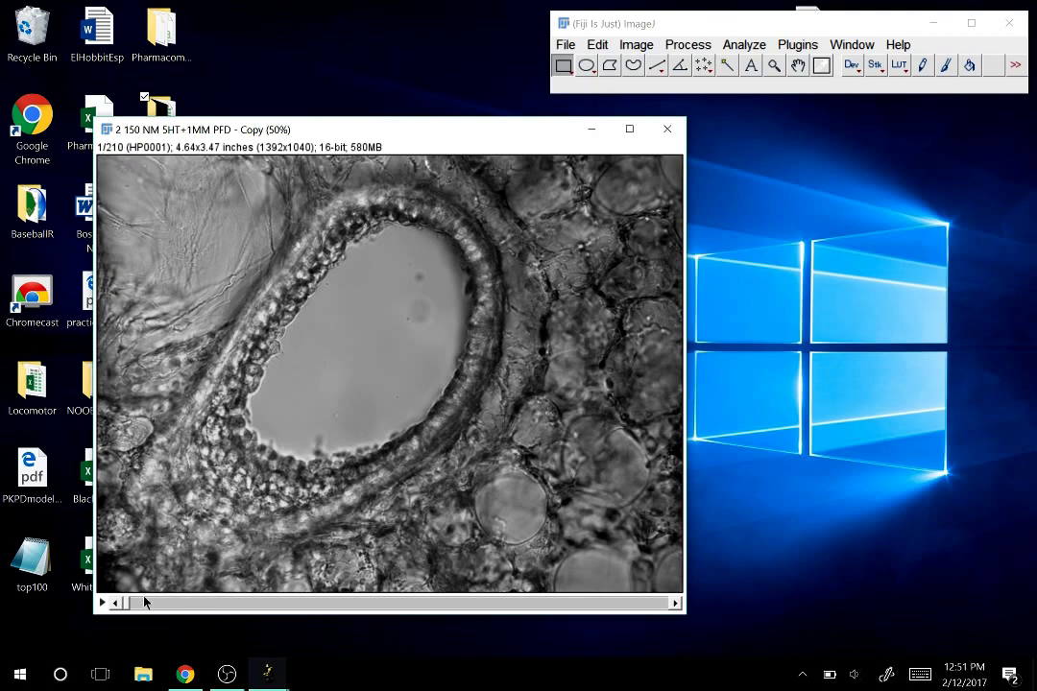
Scroll through the loaded 1392x1040 airway stack from slice 1 to slice 210.
scroll(139, 606, "down", 20)
scroll(139, 607, "down", 19)
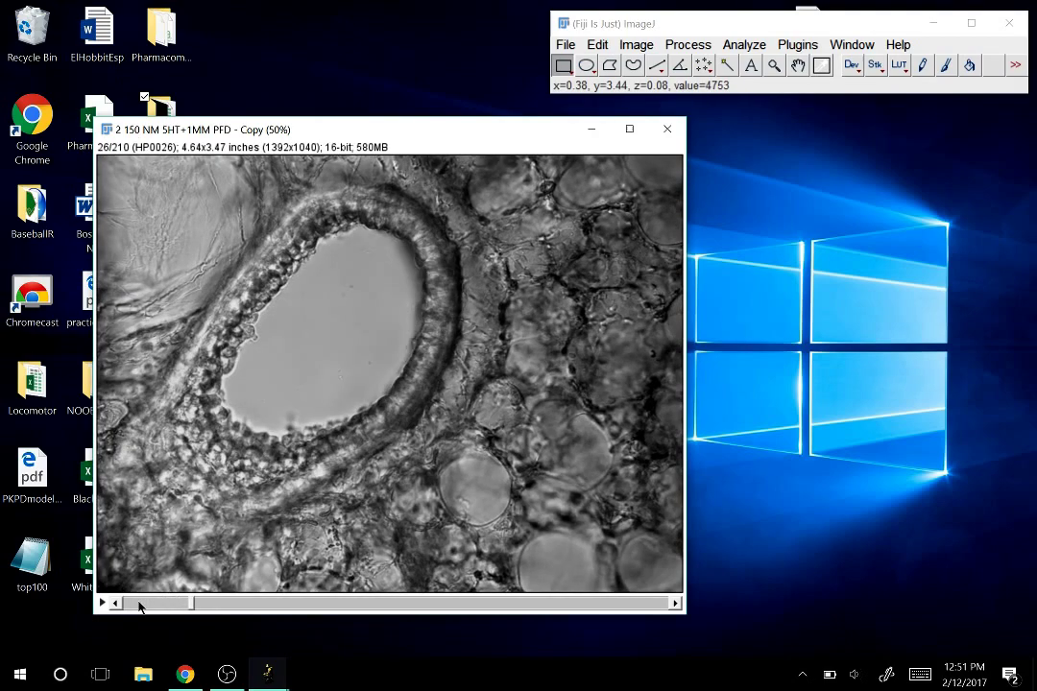
scroll(139, 607, "up", 8)
scroll(139, 607, "down", 18)
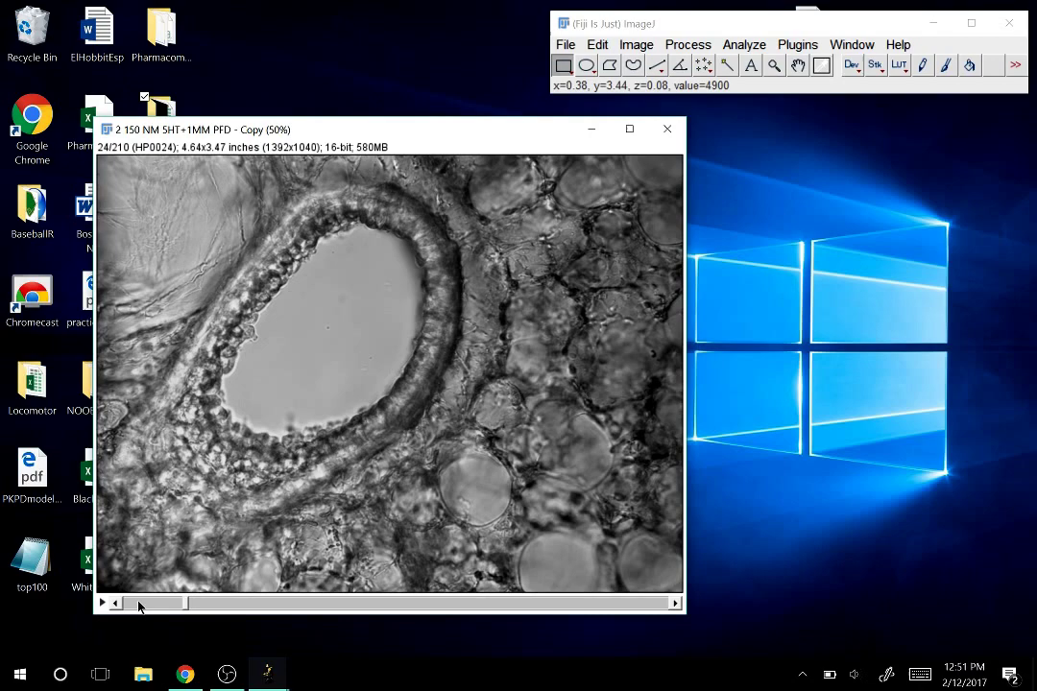
scroll(139, 607, "down", 3)
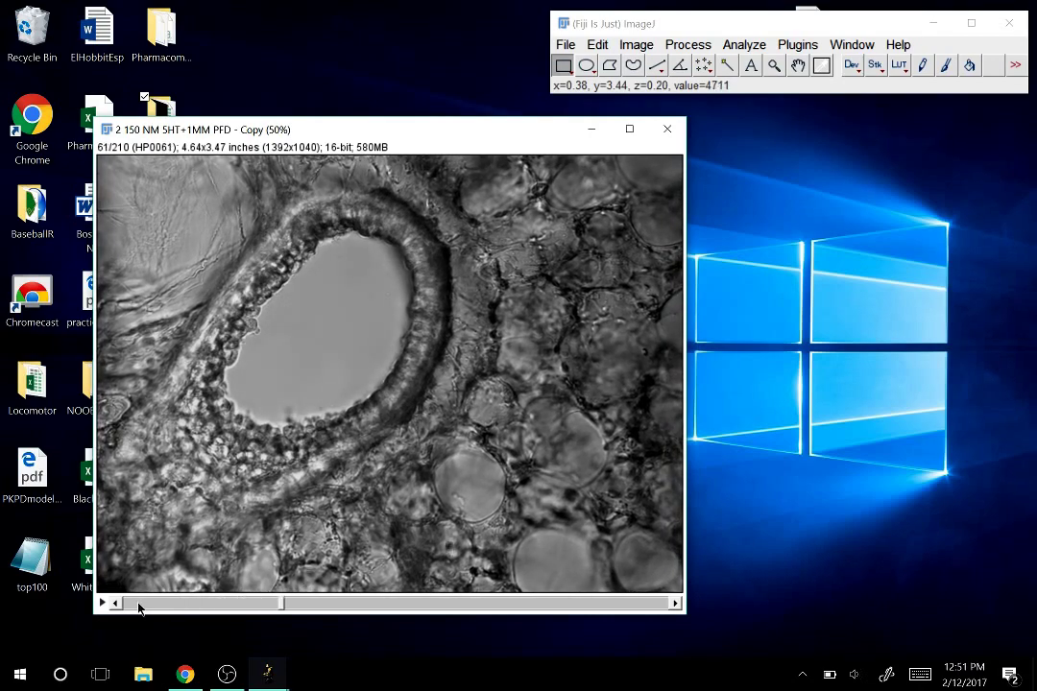
scroll(139, 607, "up", 20)
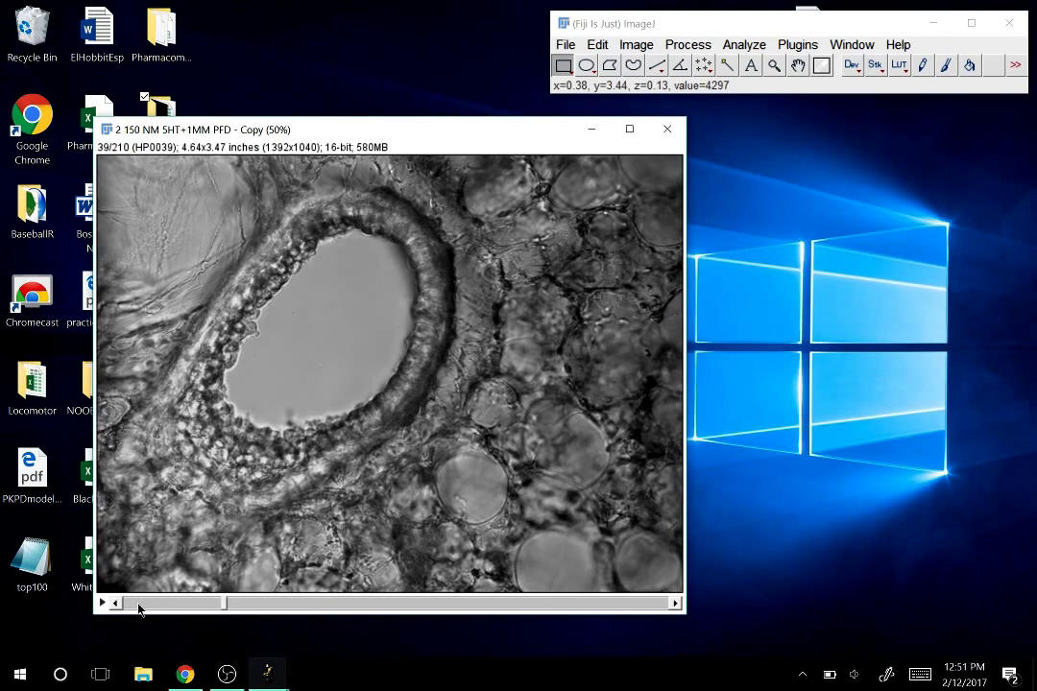
scroll(137, 609, "up", 6)
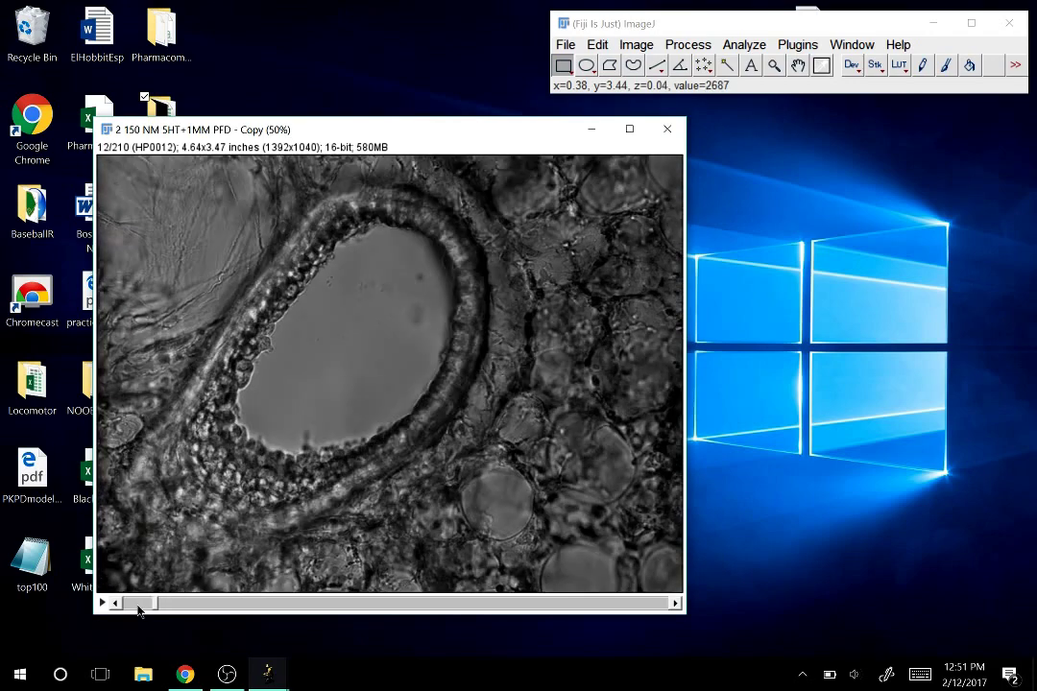
scroll(139, 612, "down", 1)
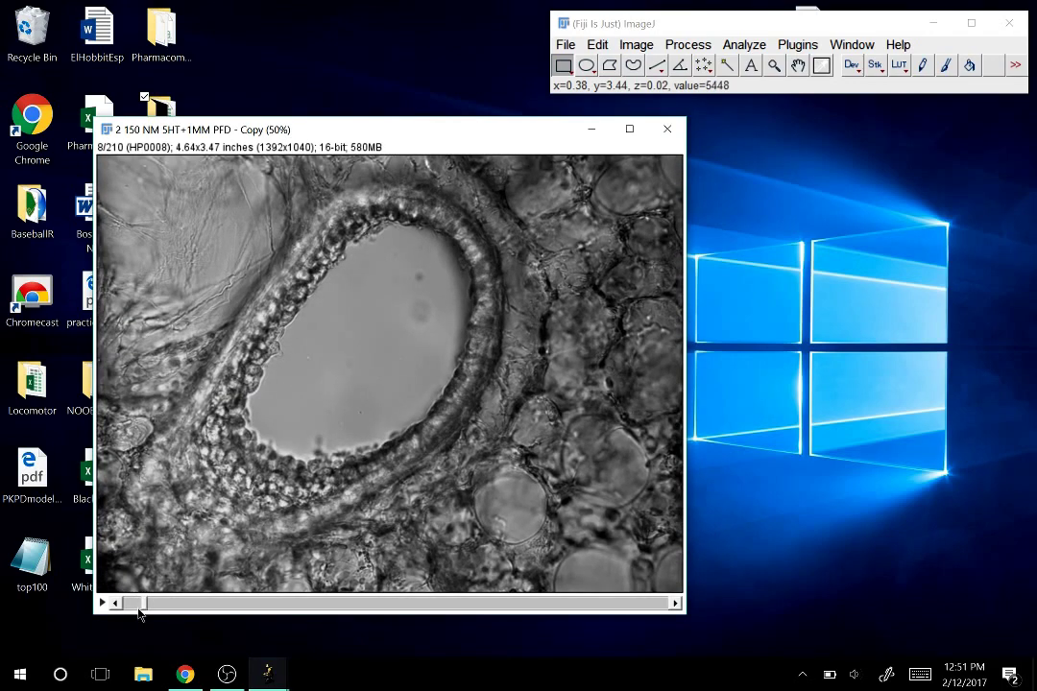
scroll(139, 613, "down", 2)
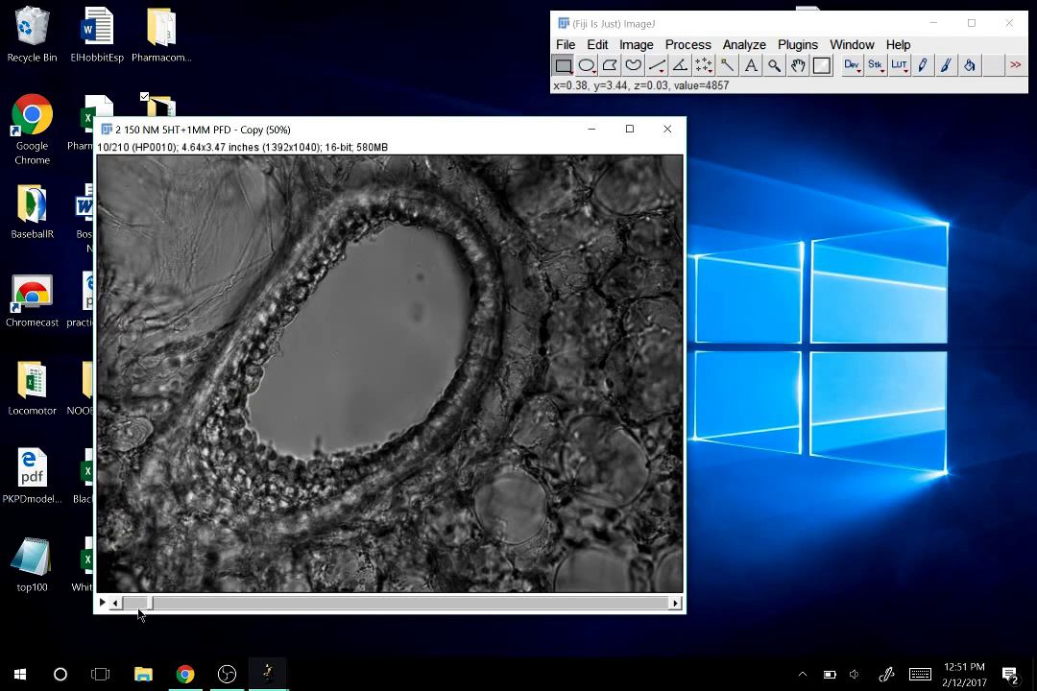
scroll(139, 611, "up", 3)
scroll(139, 612, "down", 7)
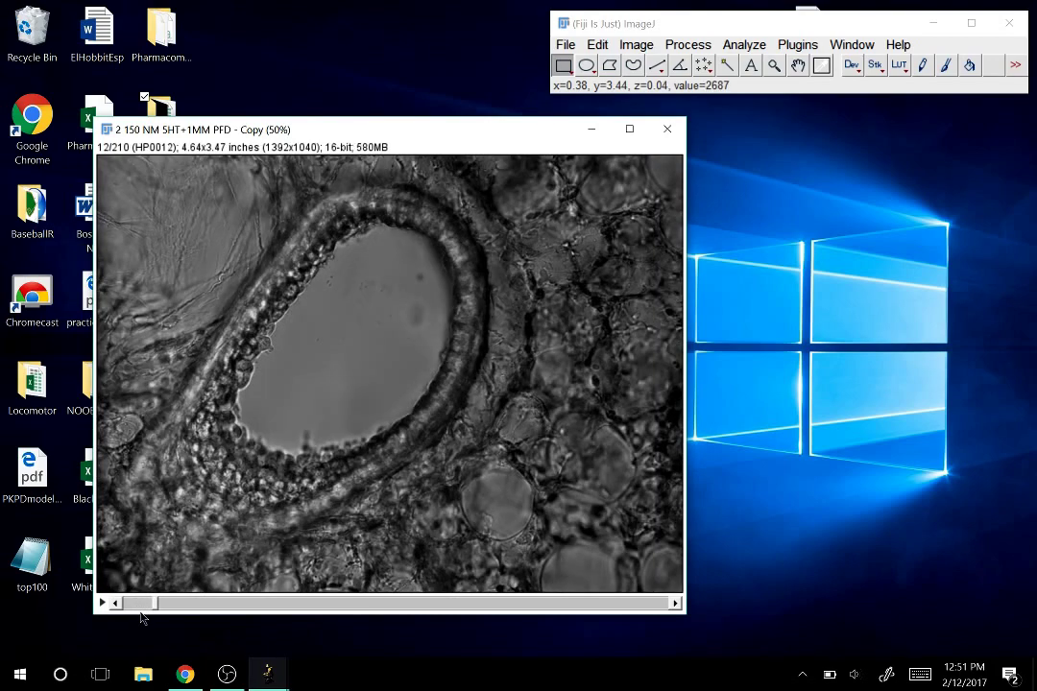
scroll(140, 614, "down", 20)
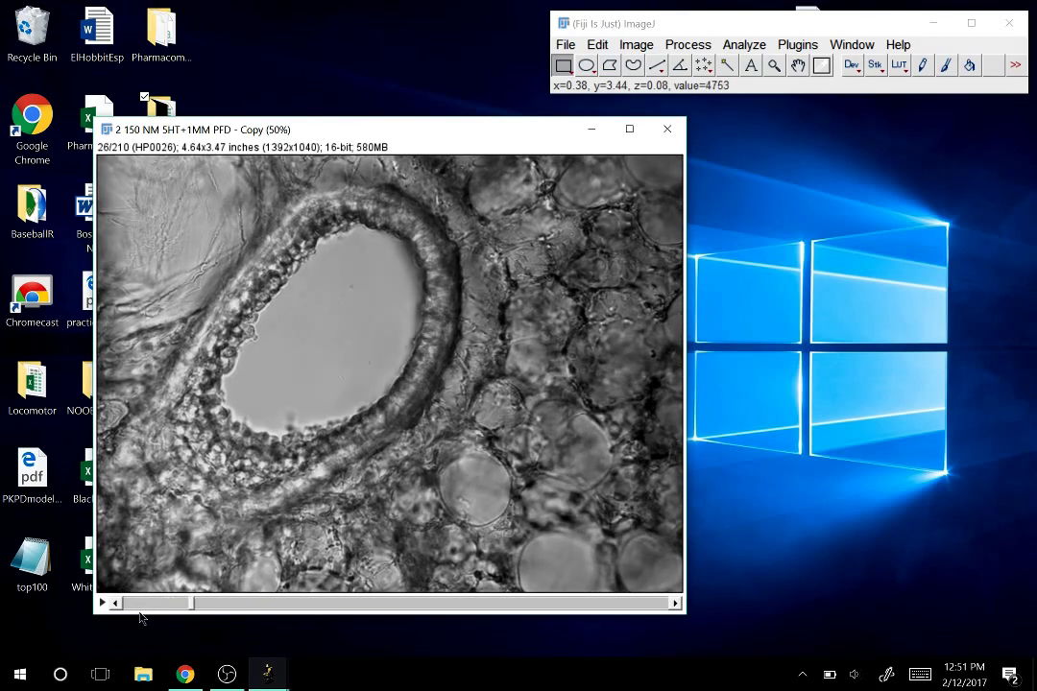
scroll(138, 620, "down", 20)
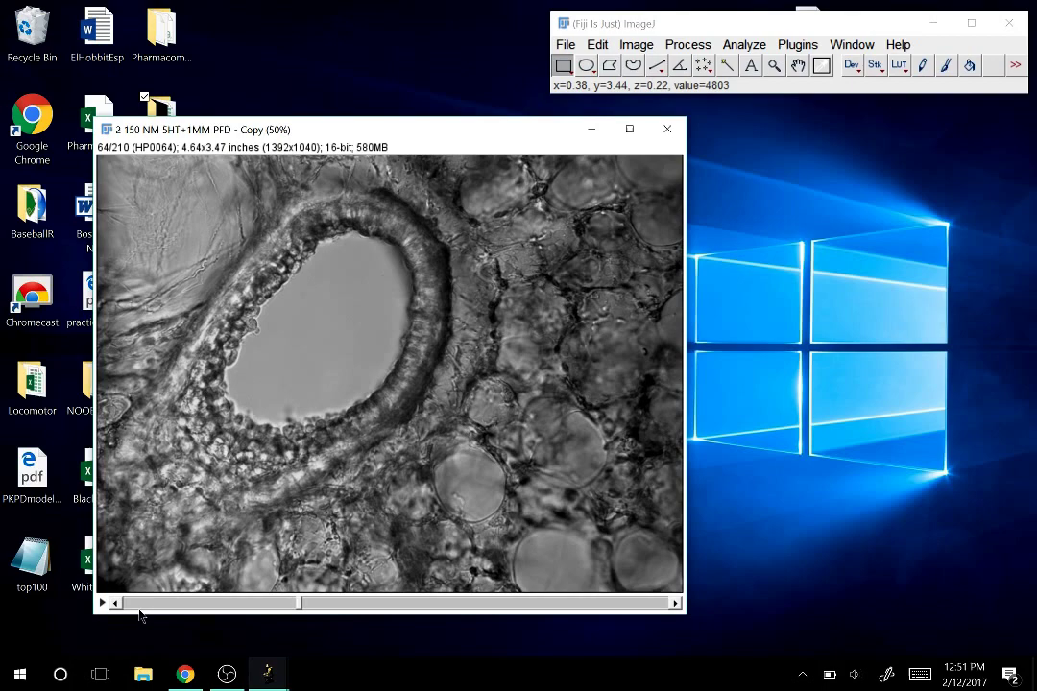
scroll(141, 614, "down", 16)
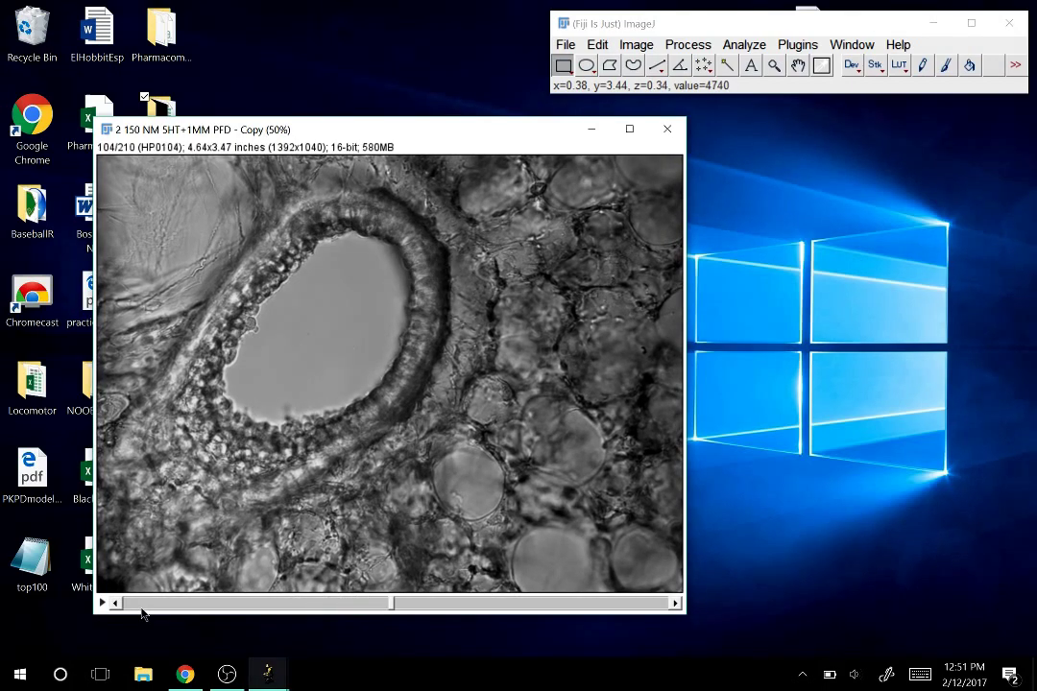
scroll(145, 612, "down", 15)
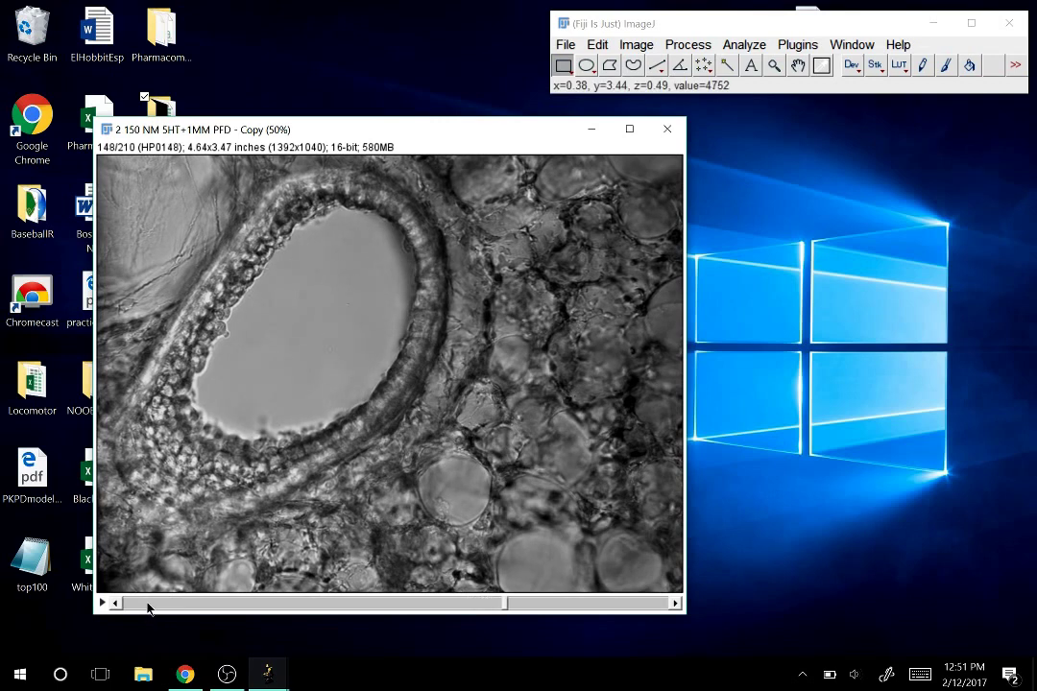
scroll(154, 600, "down", 16)
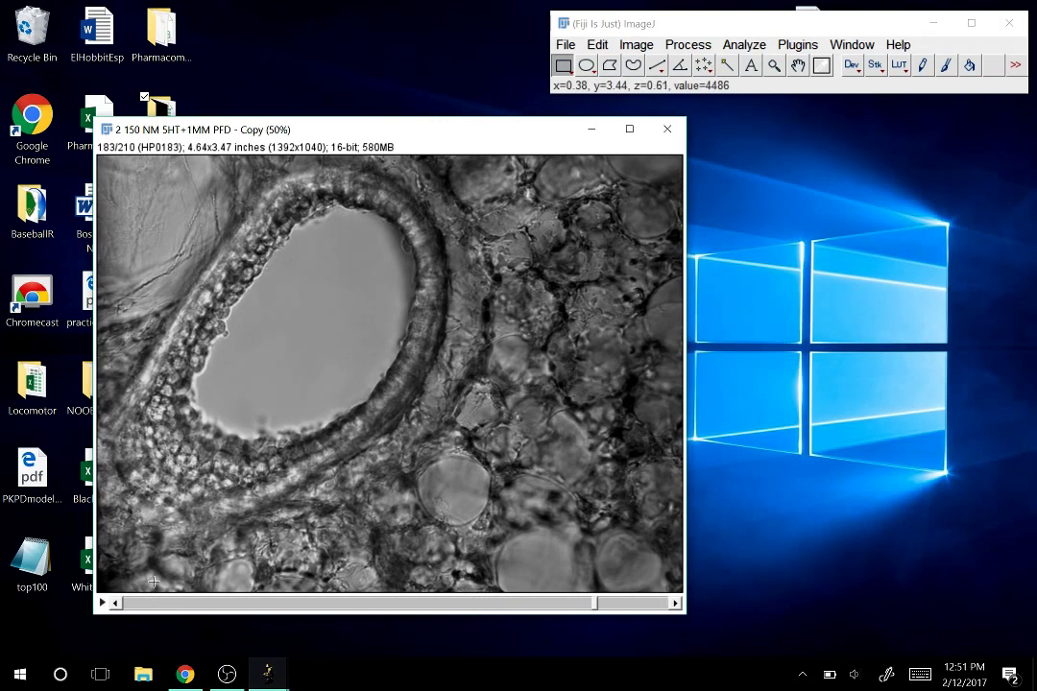
scroll(153, 582, "down", 20)
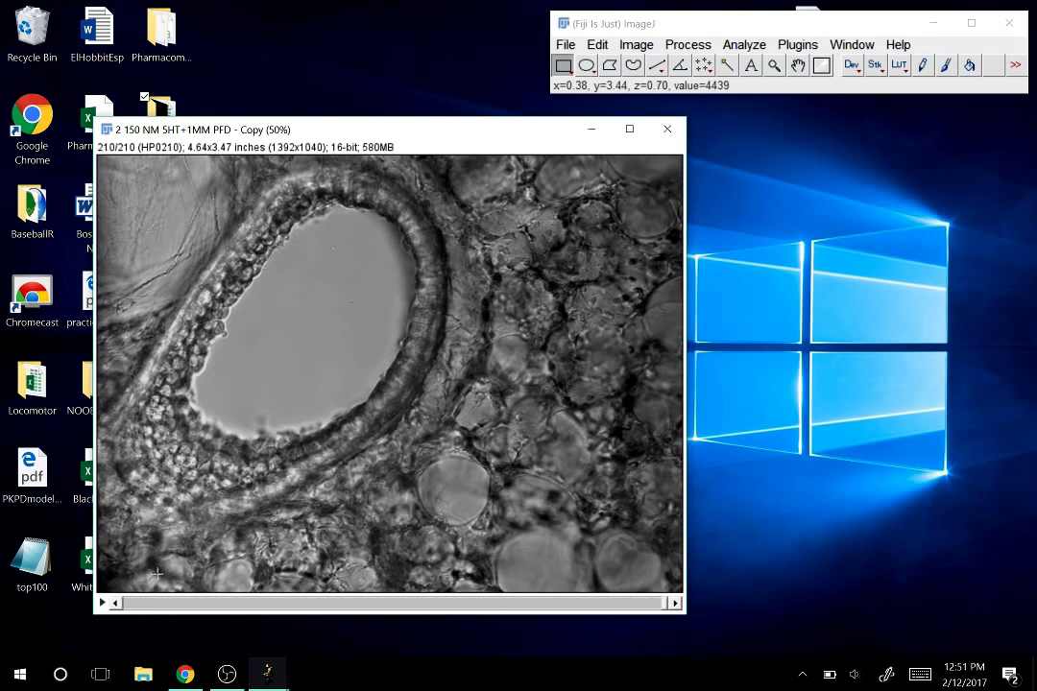
From slice 1, run Enhance Contrast at 0.3% saturated pixels on all 210 slices.
left_click_drag(636, 603, 115, 606)
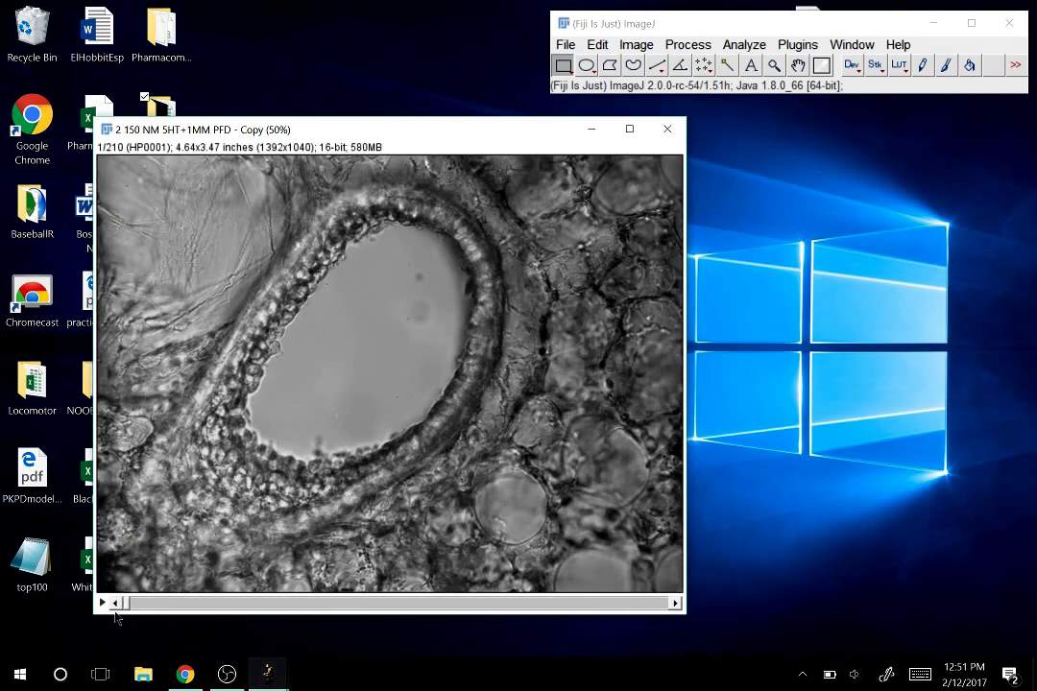
left_click(685, 45)
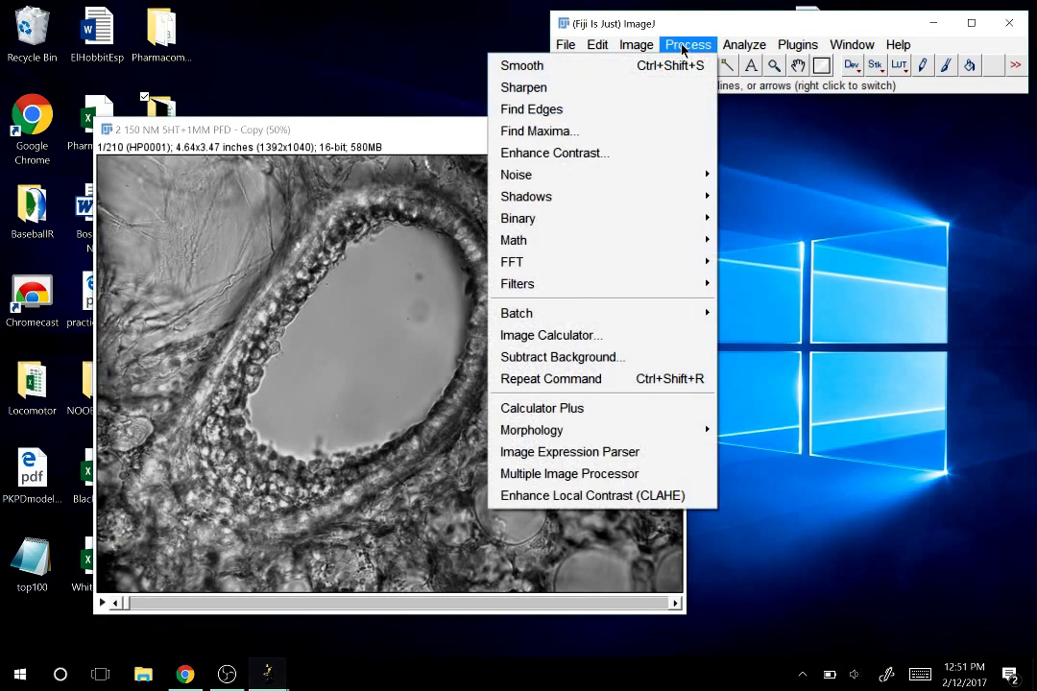
left_click(590, 153)
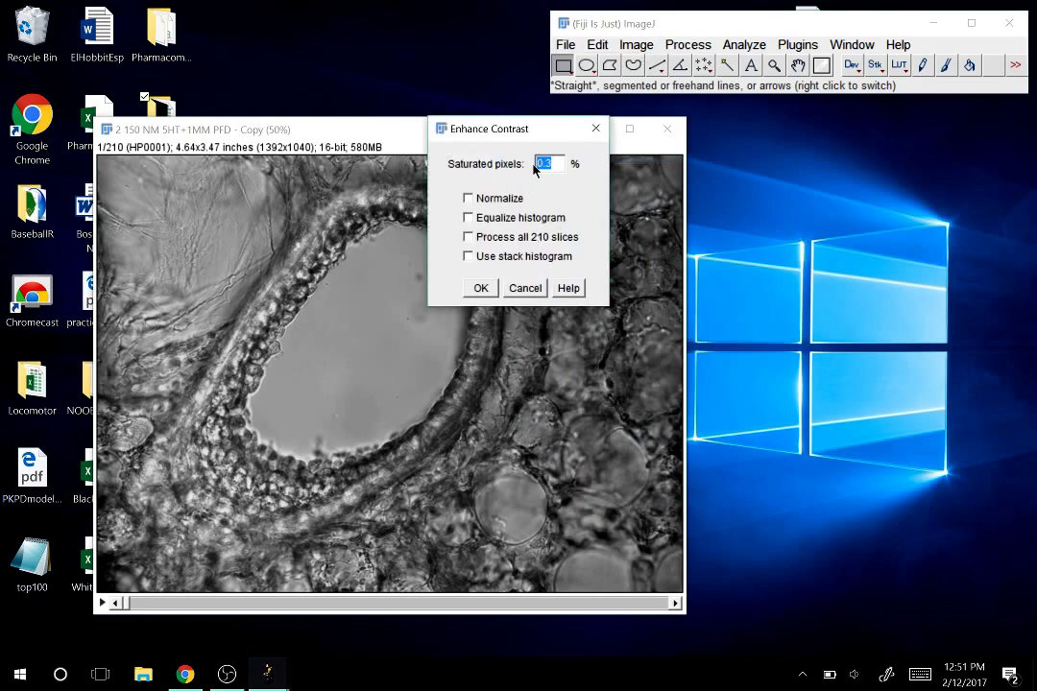
left_click(494, 238)
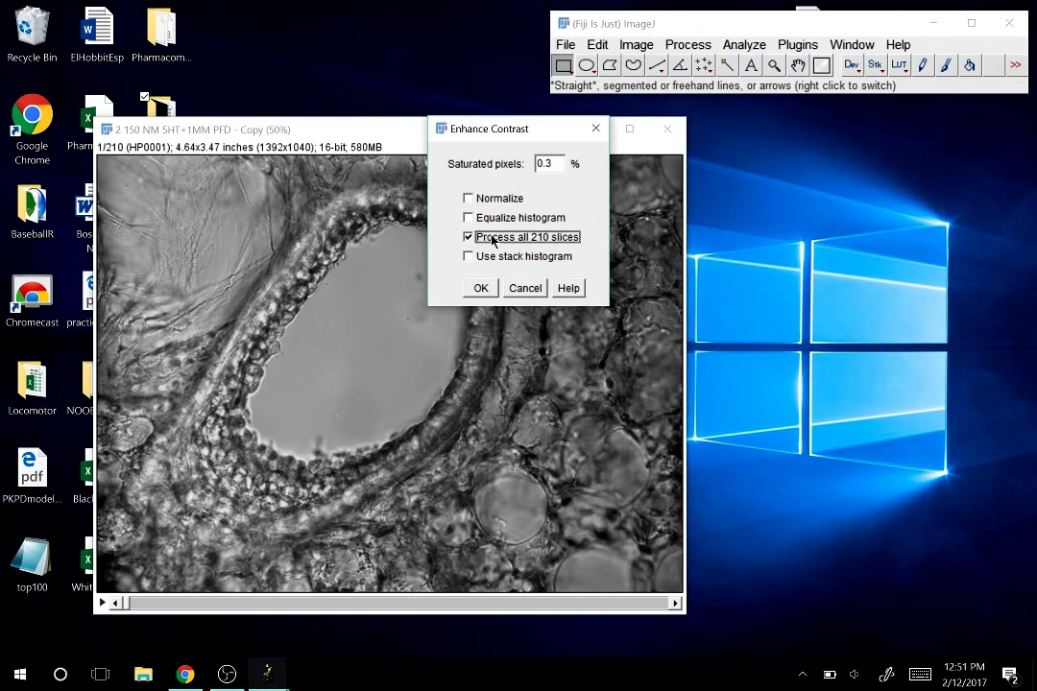
left_click(482, 288)
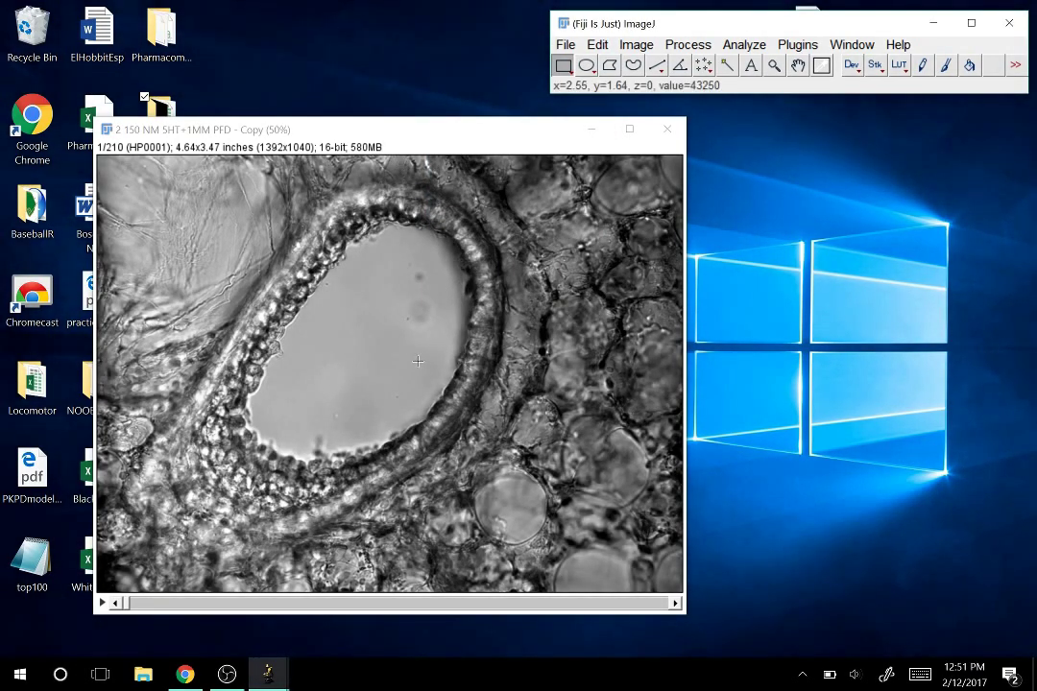
scroll(418, 361, "down", 20)
scroll(408, 370, "up", 14)
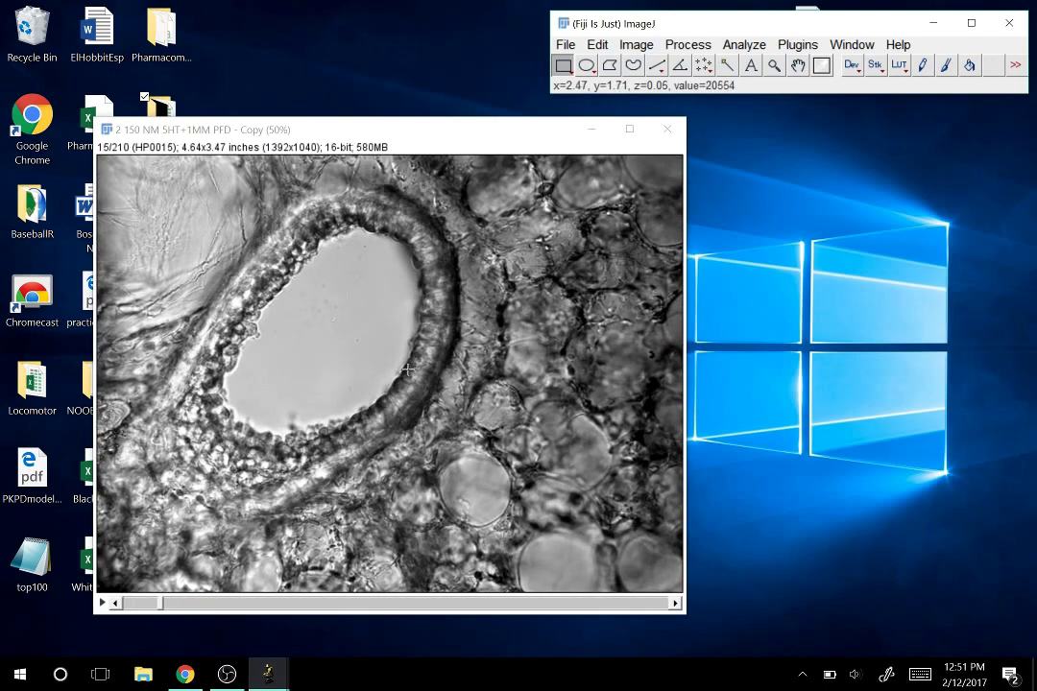
scroll(408, 370, "up", 14)
Apply the HiLo lookup table to the airway stack.
left_click(687, 45)
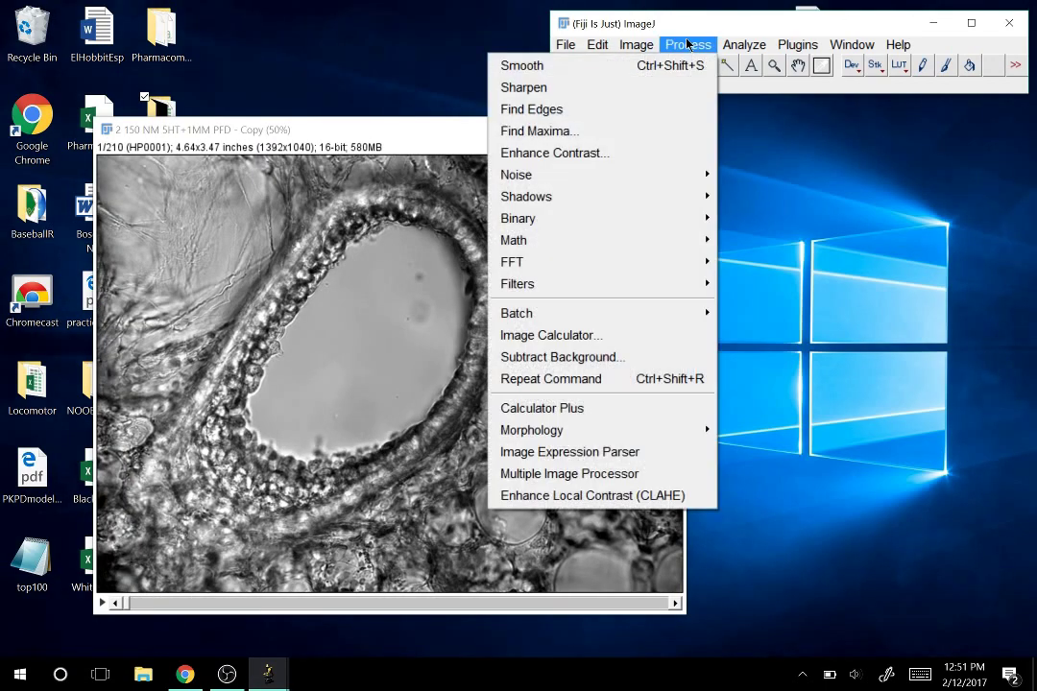
left_click(687, 45)
left_click(636, 45)
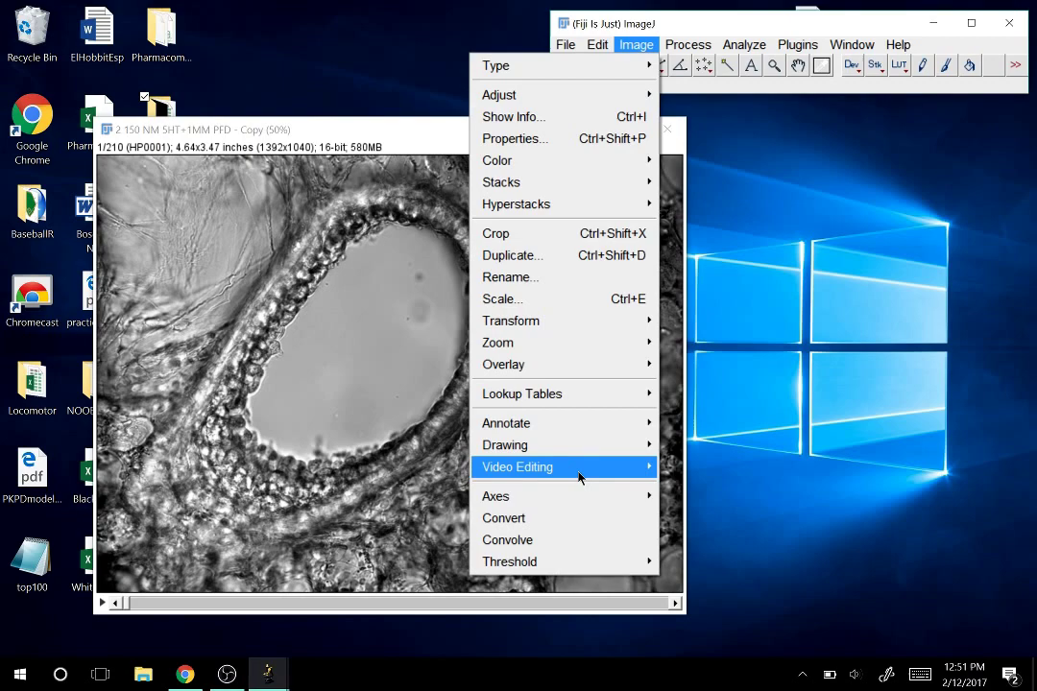
mouse_move(562, 395)
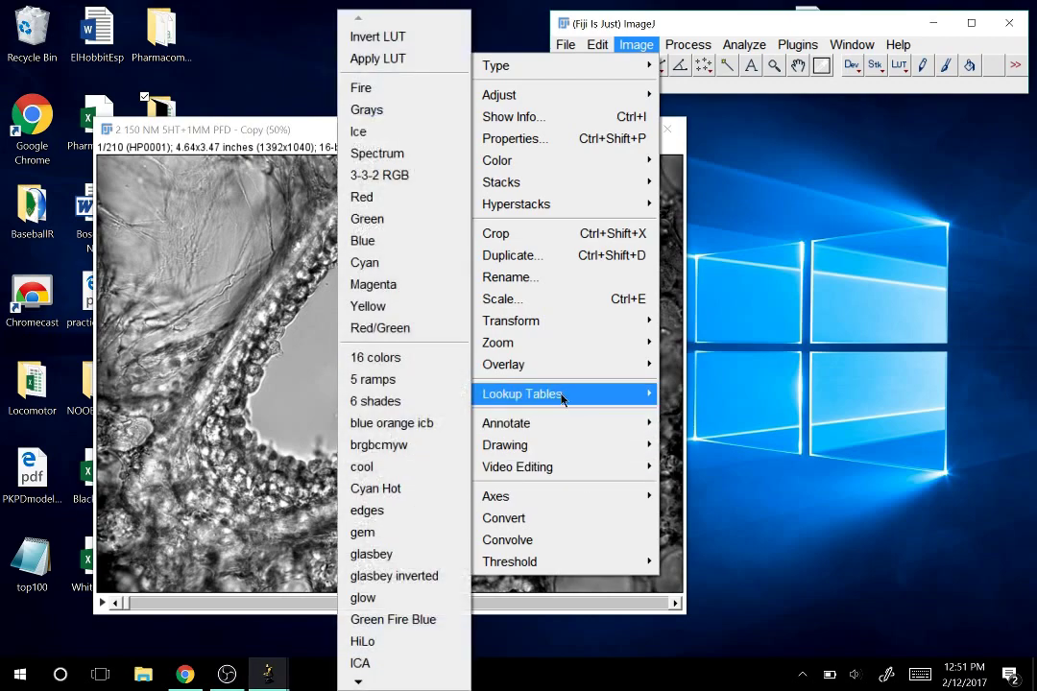
left_click(399, 645)
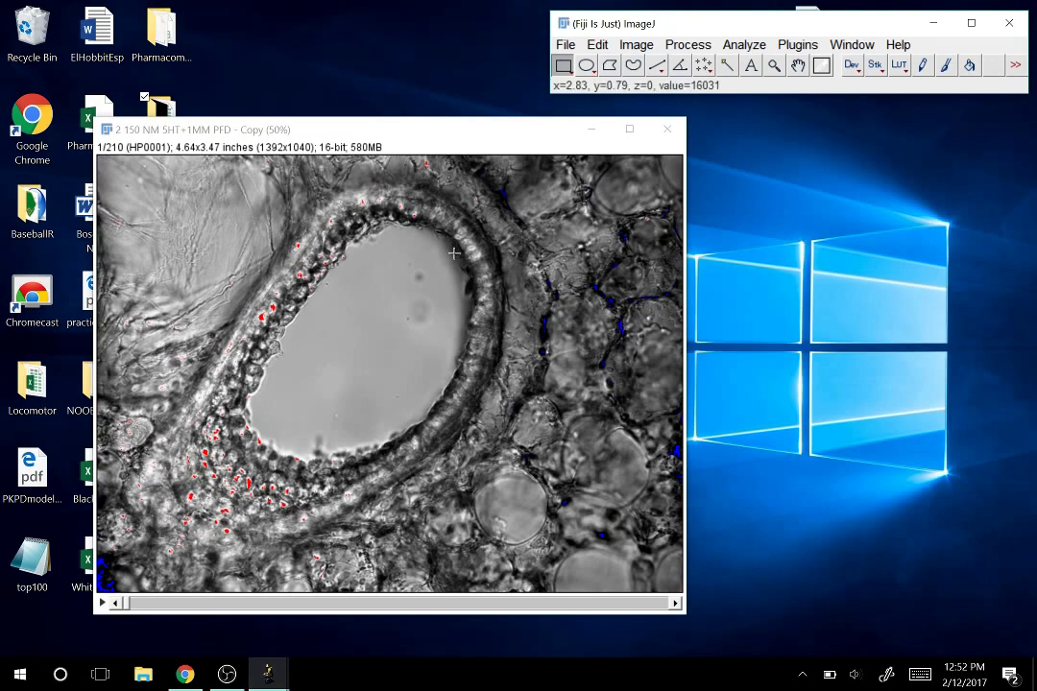
In Brightness/Contrast, raise the display minimum to 35233.
left_click(687, 44)
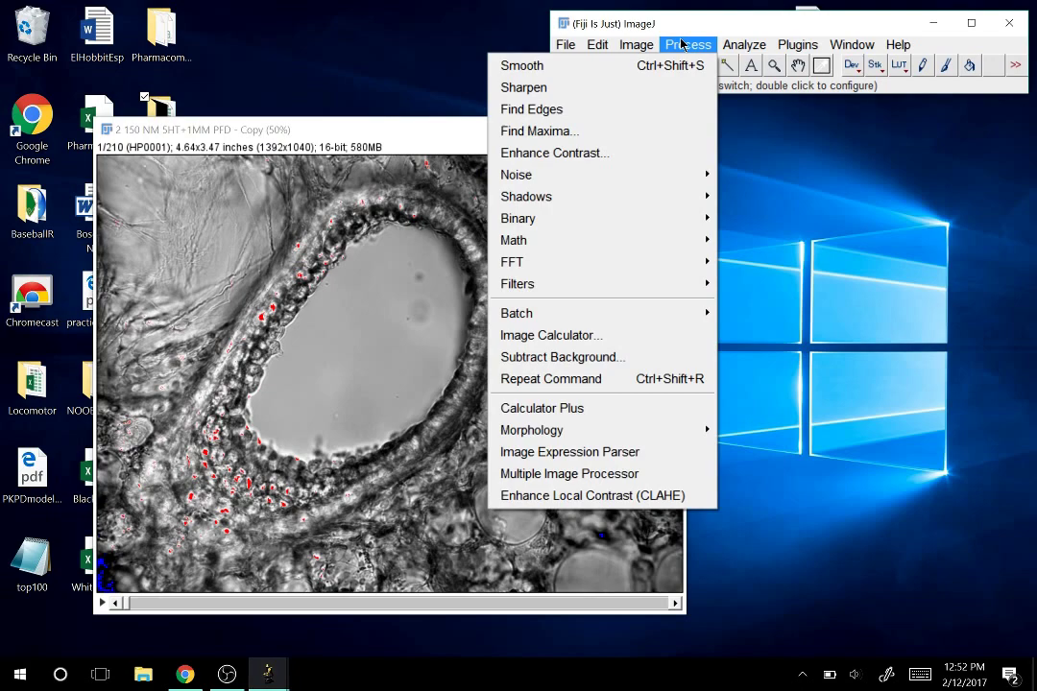
left_click(633, 45)
left_click(633, 44)
mouse_move(630, 102)
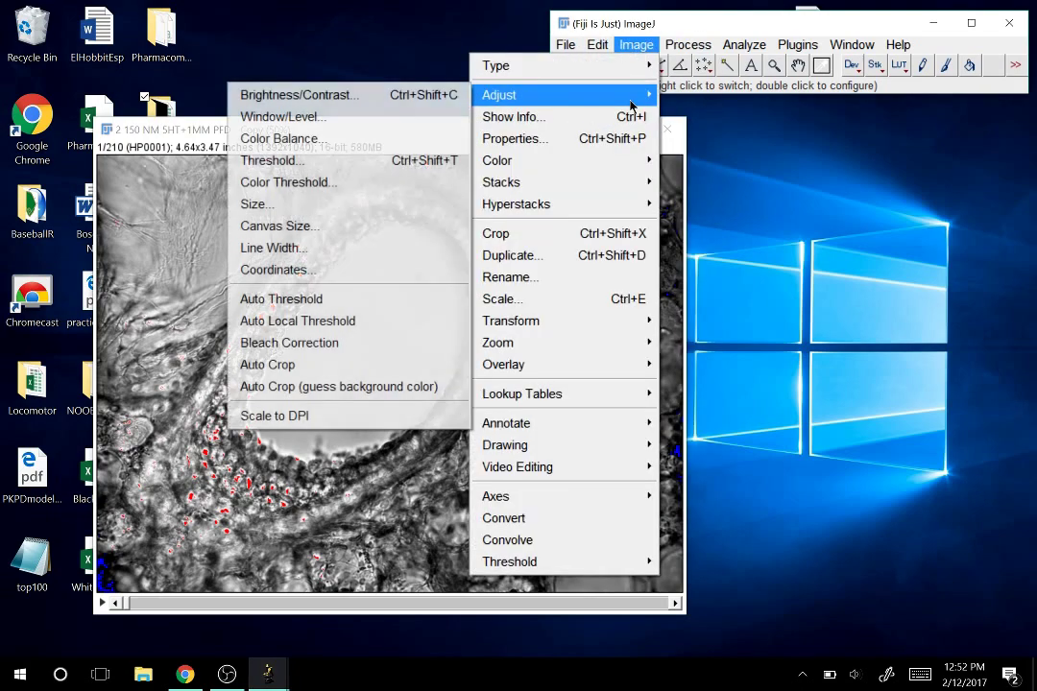
left_click(363, 96)
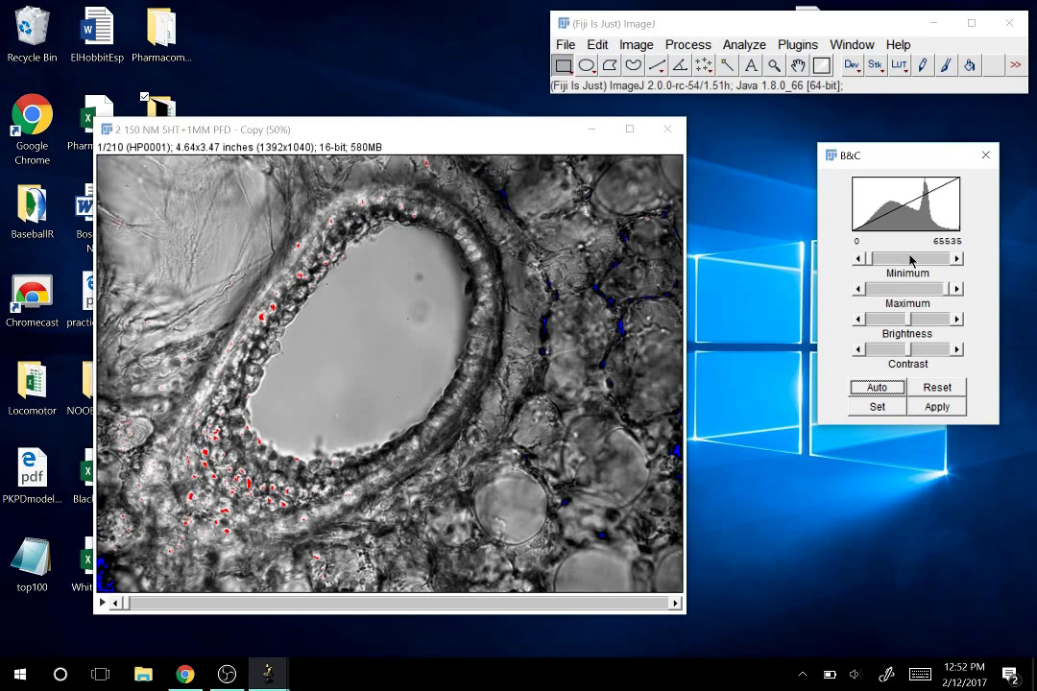
left_click_drag(915, 261, 915, 261)
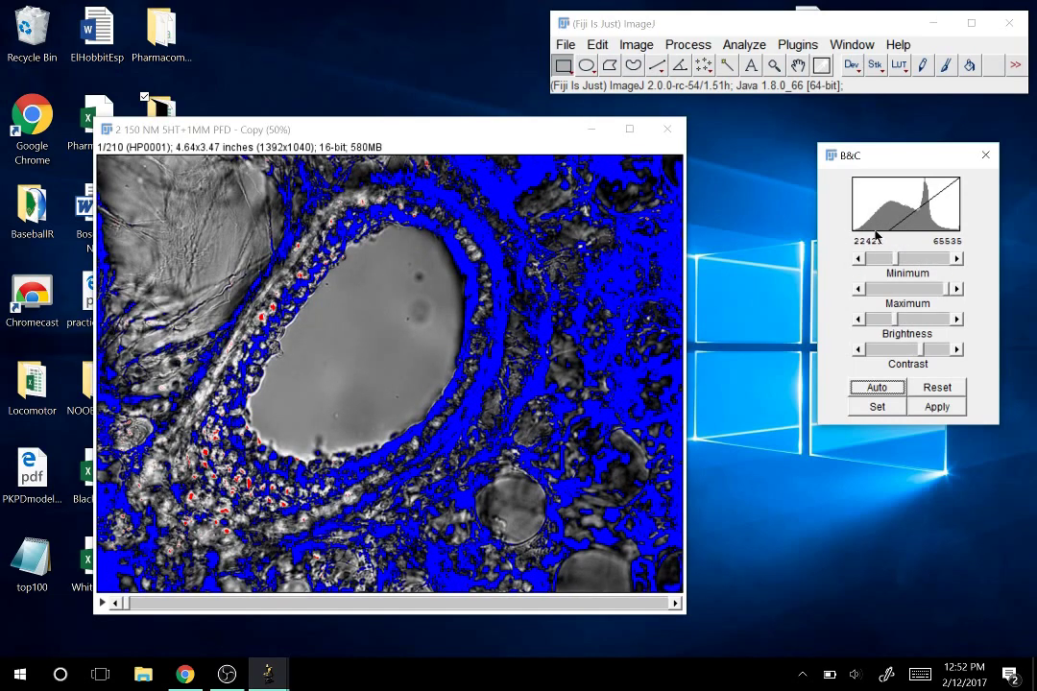
mouse_move(904, 259)
left_mouse_down()
mouse_move(917, 269)
mouse_move(893, 242)
mouse_move(919, 261)
left_mouse_up()
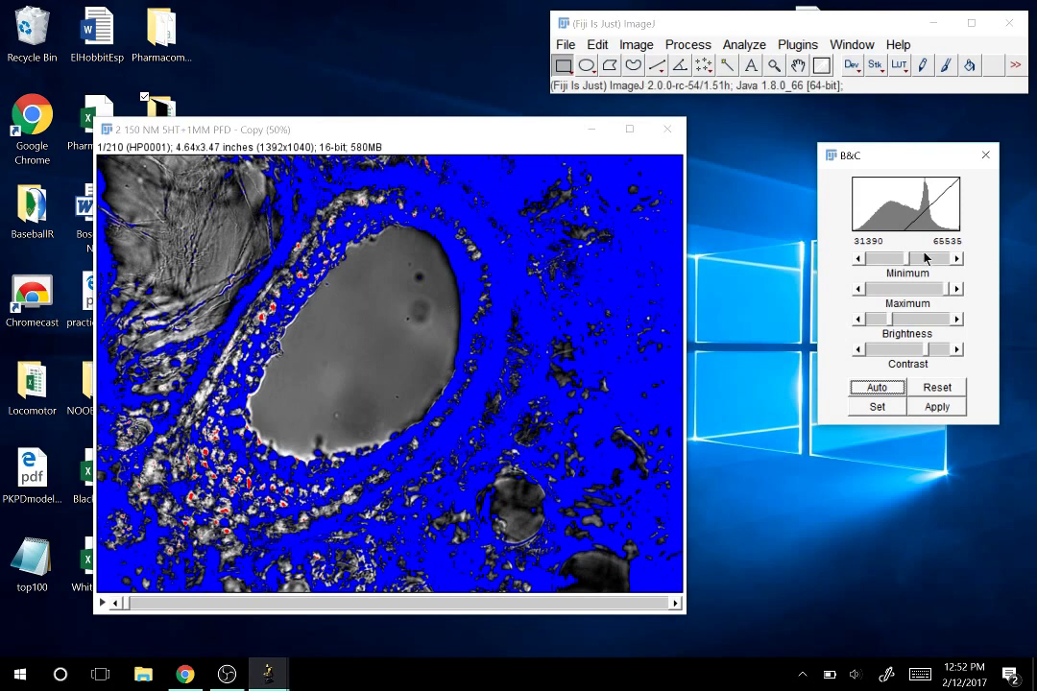
left_click_drag(924, 257, 926, 260)
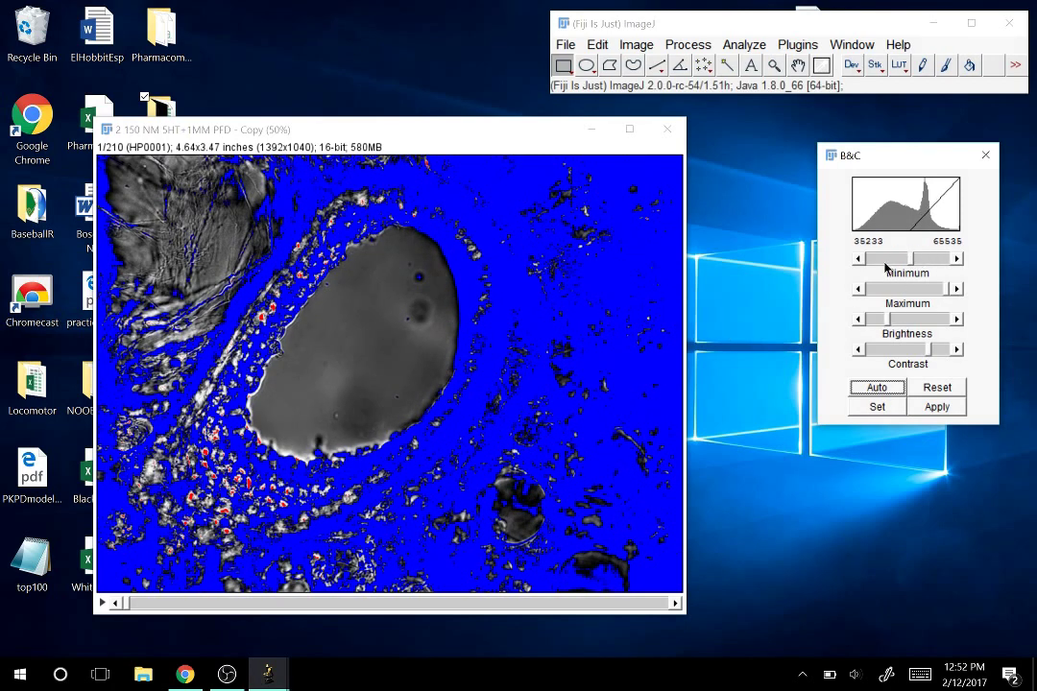
Lower the display maximum until both limits meet at 35361.
left_click_drag(891, 298, 920, 301)
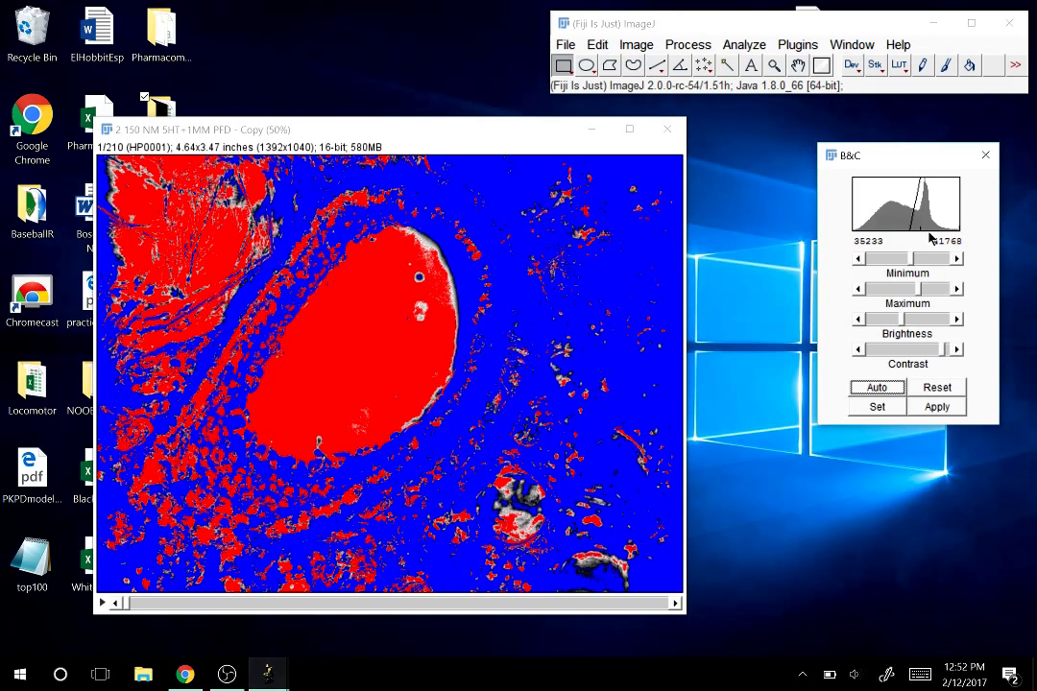
left_click(898, 291)
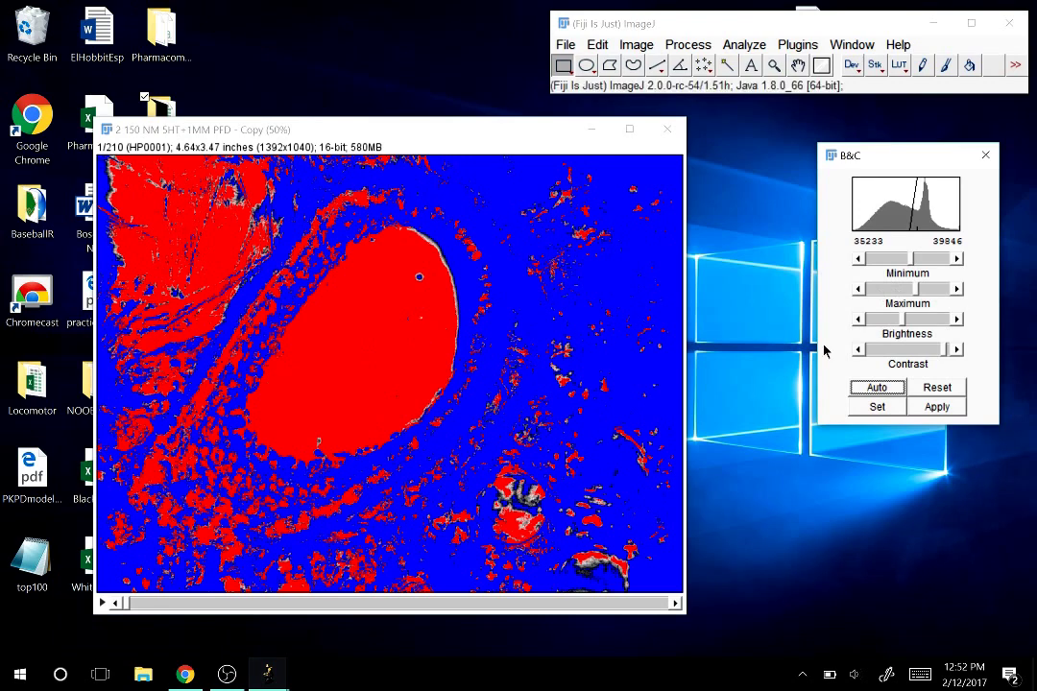
left_click(903, 291)
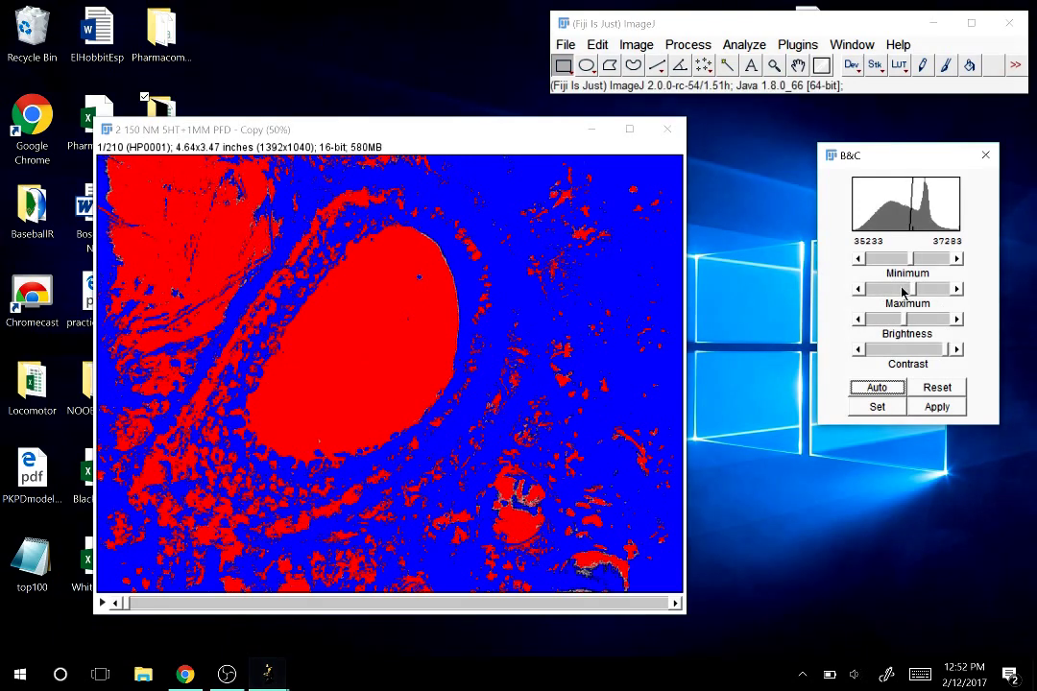
left_click(902, 291)
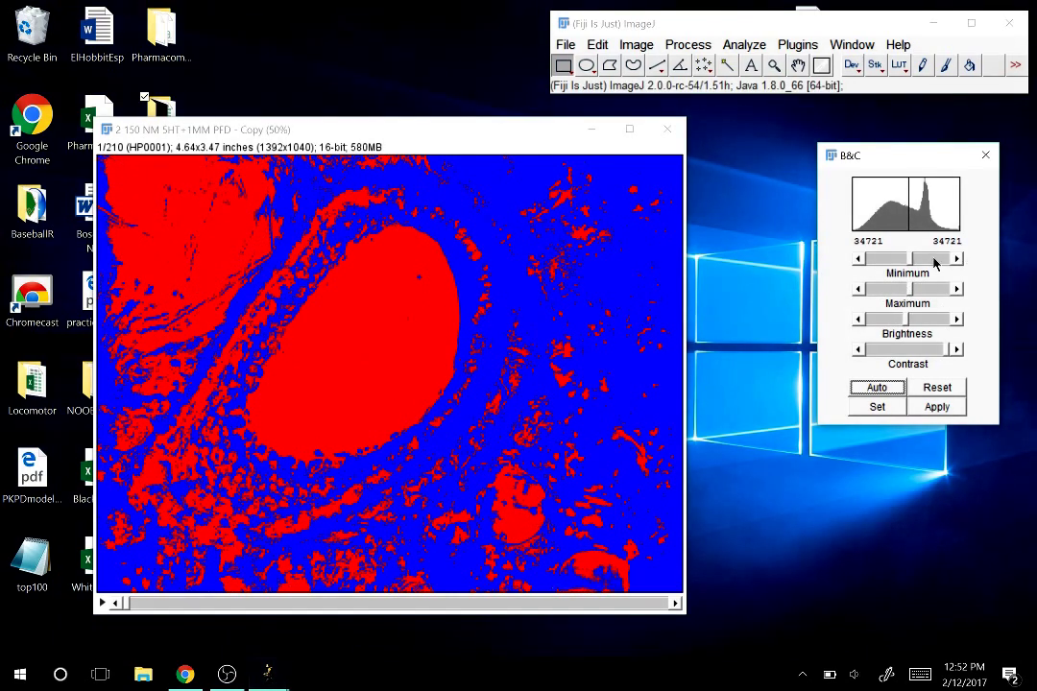
left_click(934, 261)
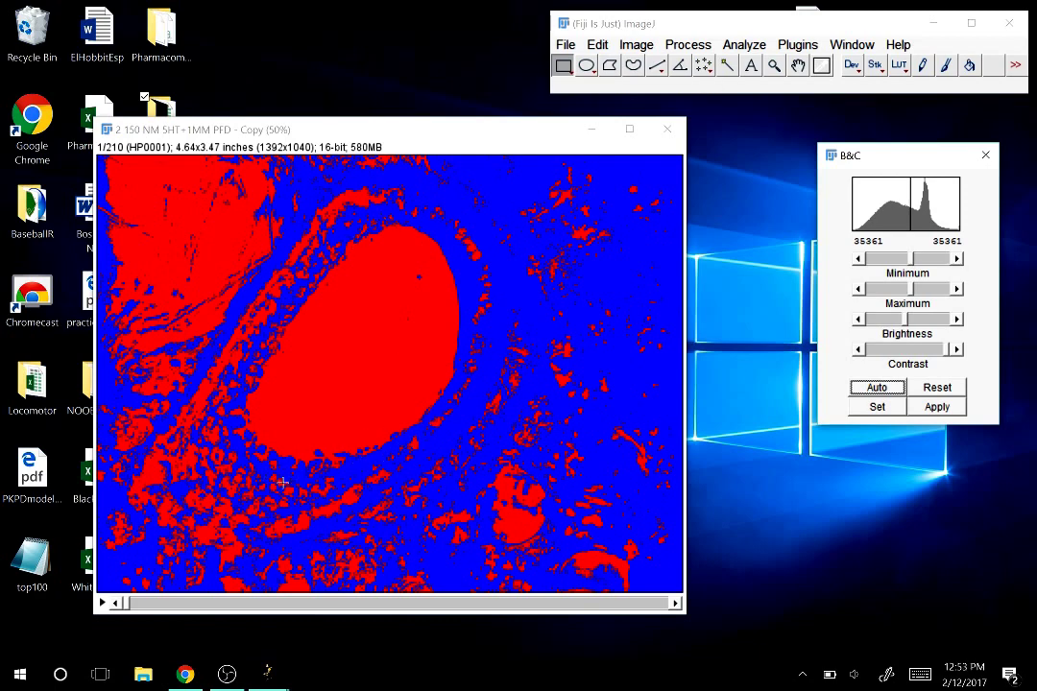
Scroll through the stack slices to check the red overlay fills the lumen.
scroll(254, 443, "down", 2)
scroll(253, 443, "down", 9)
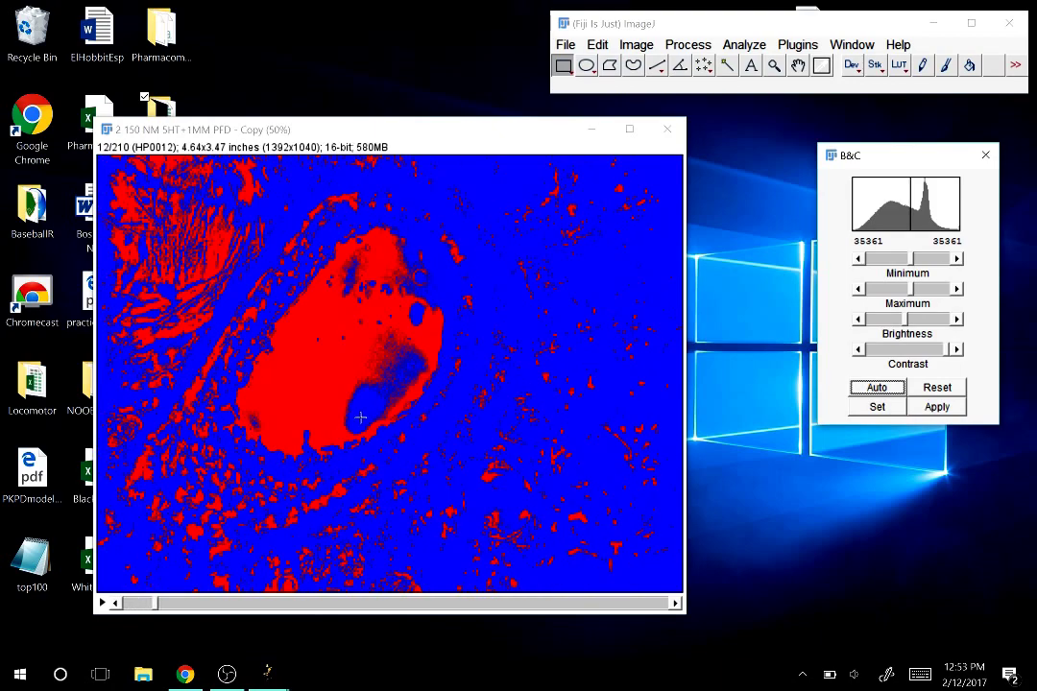
scroll(364, 405, "down", 1)
scroll(364, 405, "down", 1)
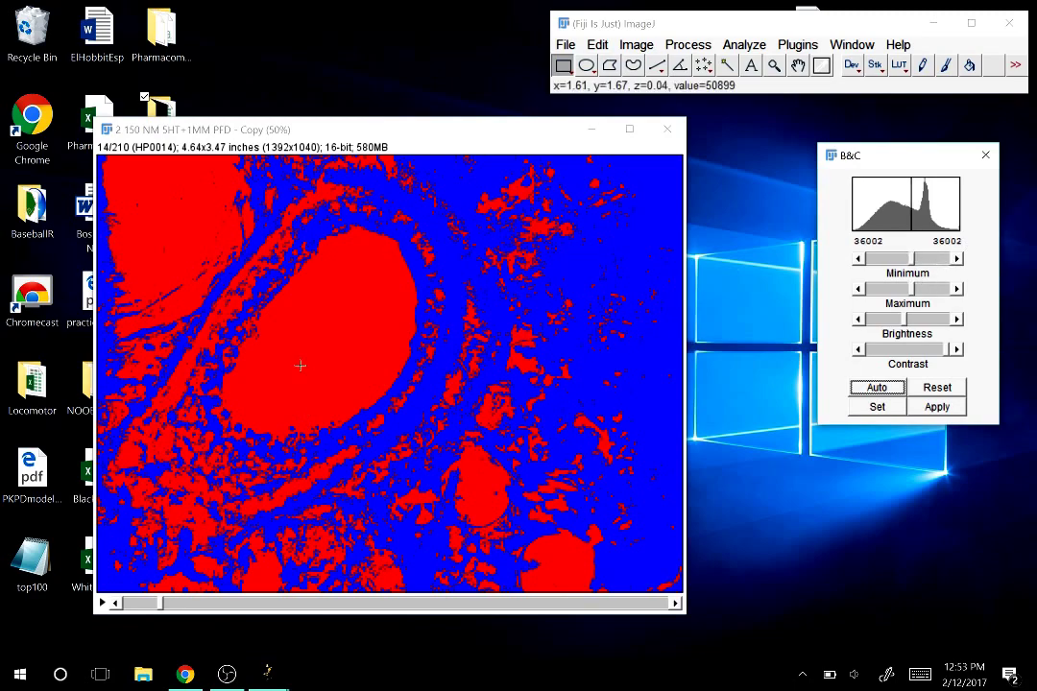
scroll(534, 358, "down", 2)
scroll(533, 358, "down", 1)
scroll(534, 358, "up", 1)
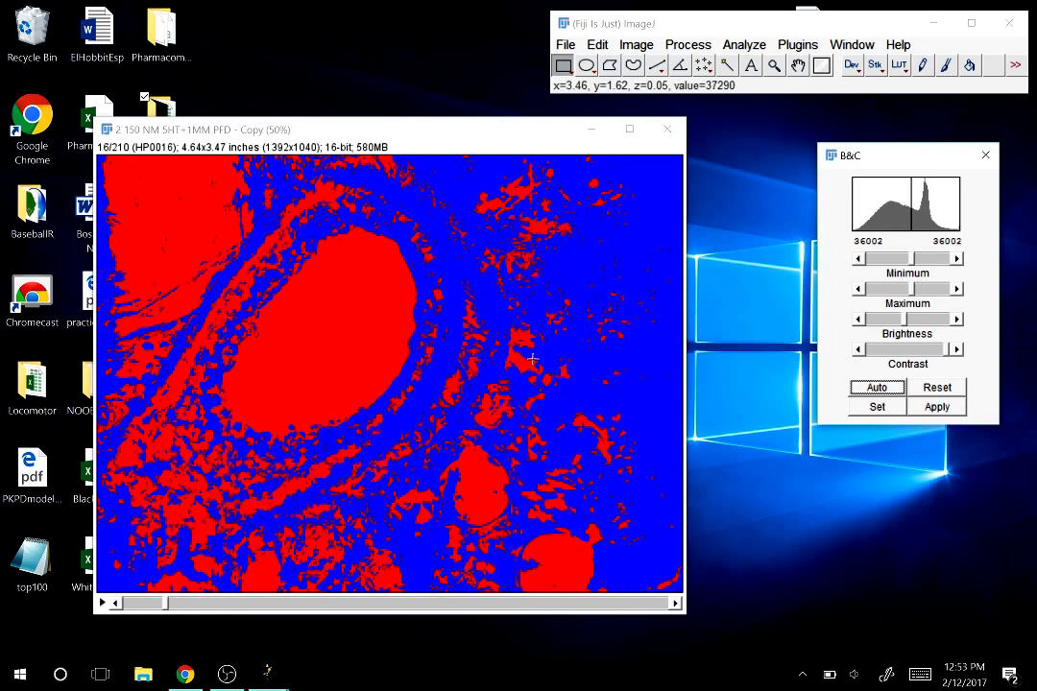
scroll(336, 326, "up", 6)
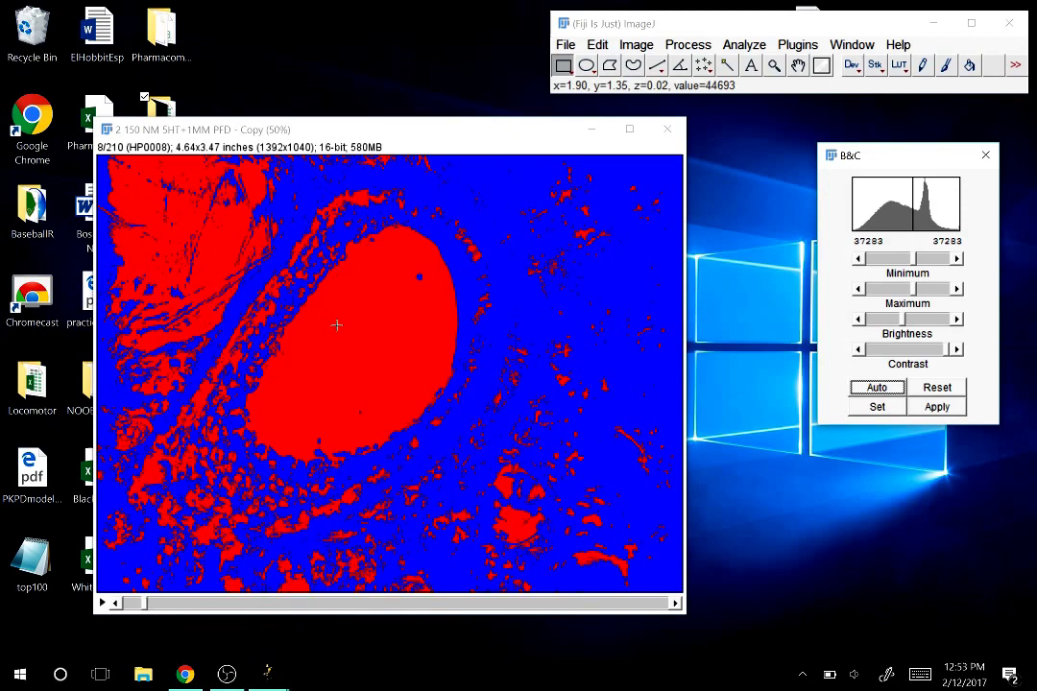
scroll(385, 416, "down", 2)
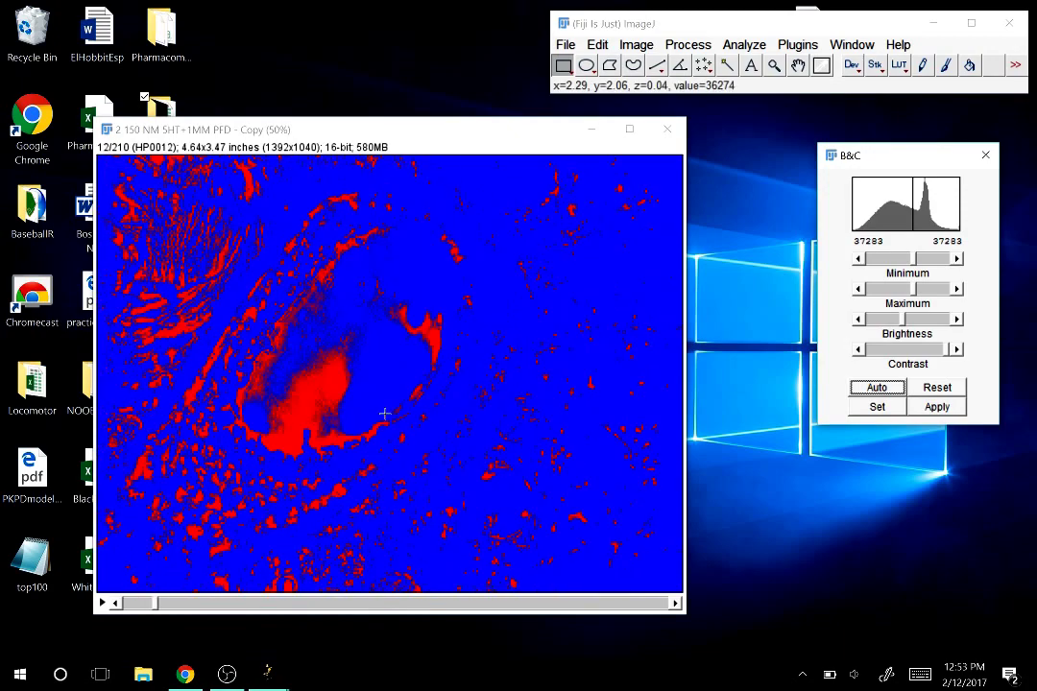
scroll(381, 411, "up", 1)
scroll(380, 405, "down", 1)
scroll(365, 389, "down", 2)
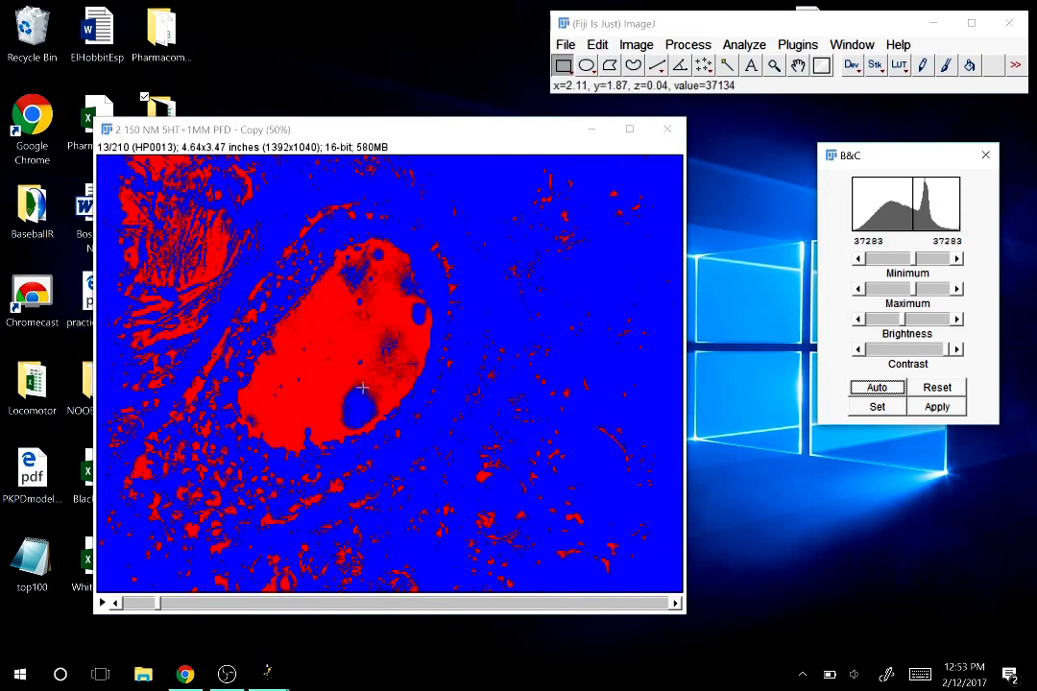
scroll(358, 378, "down", 19)
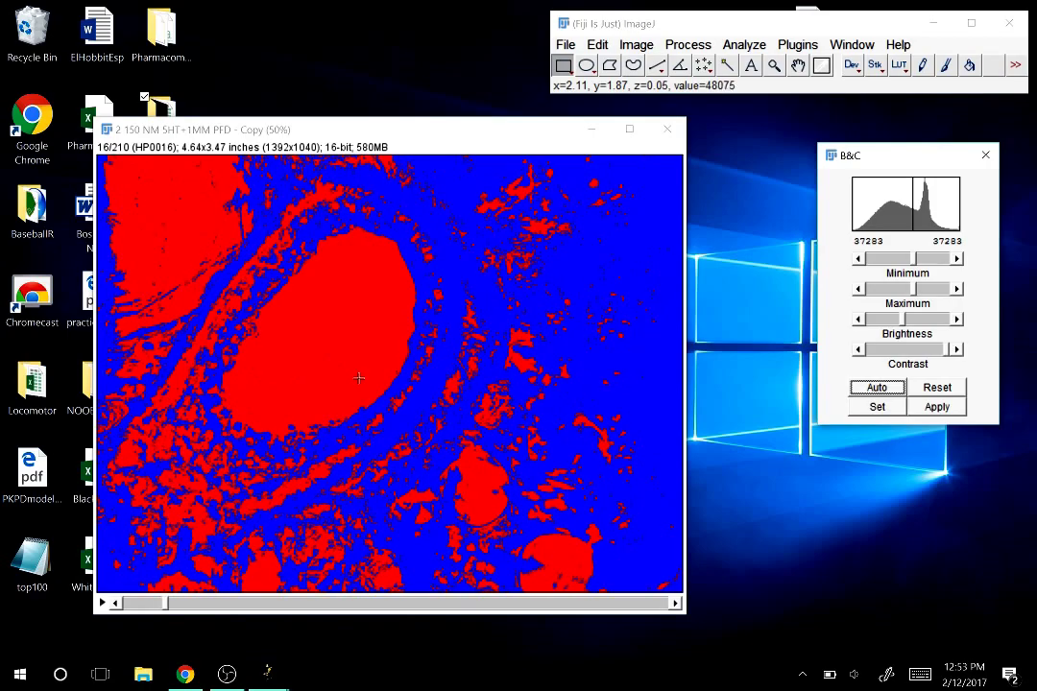
scroll(360, 377, "up", 11)
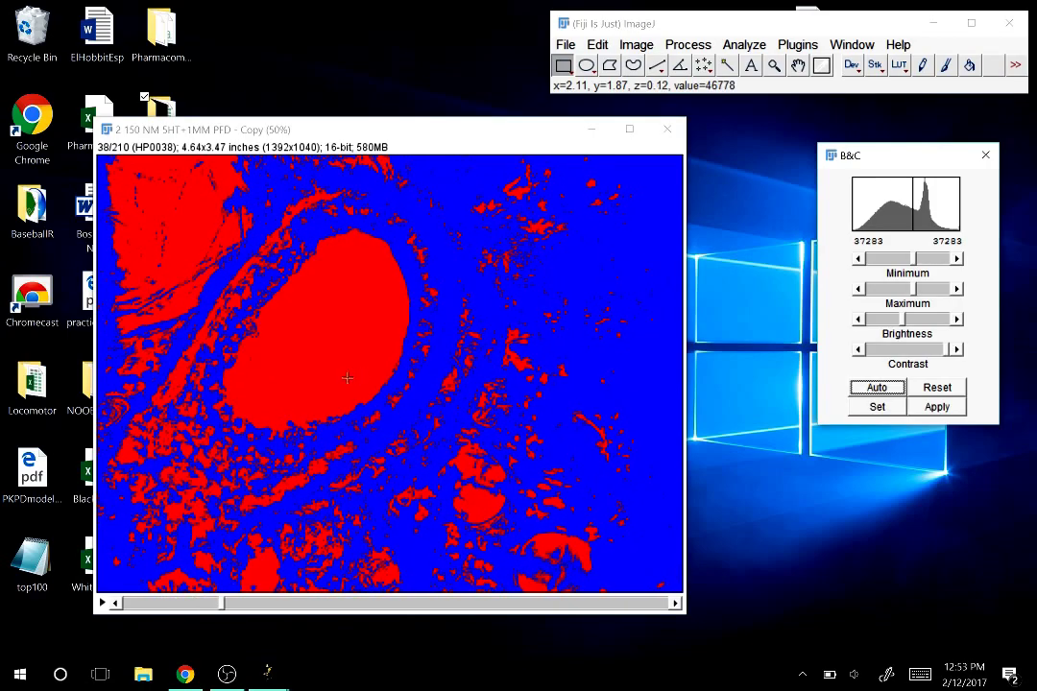
scroll(279, 363, "down", 20)
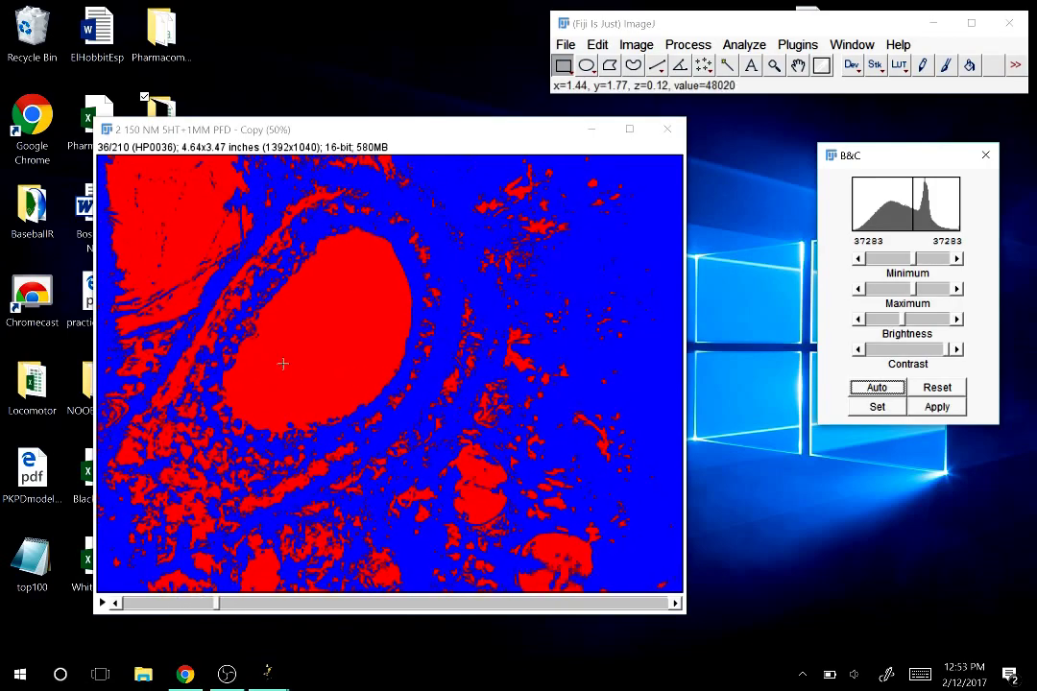
scroll(273, 356, "down", 17)
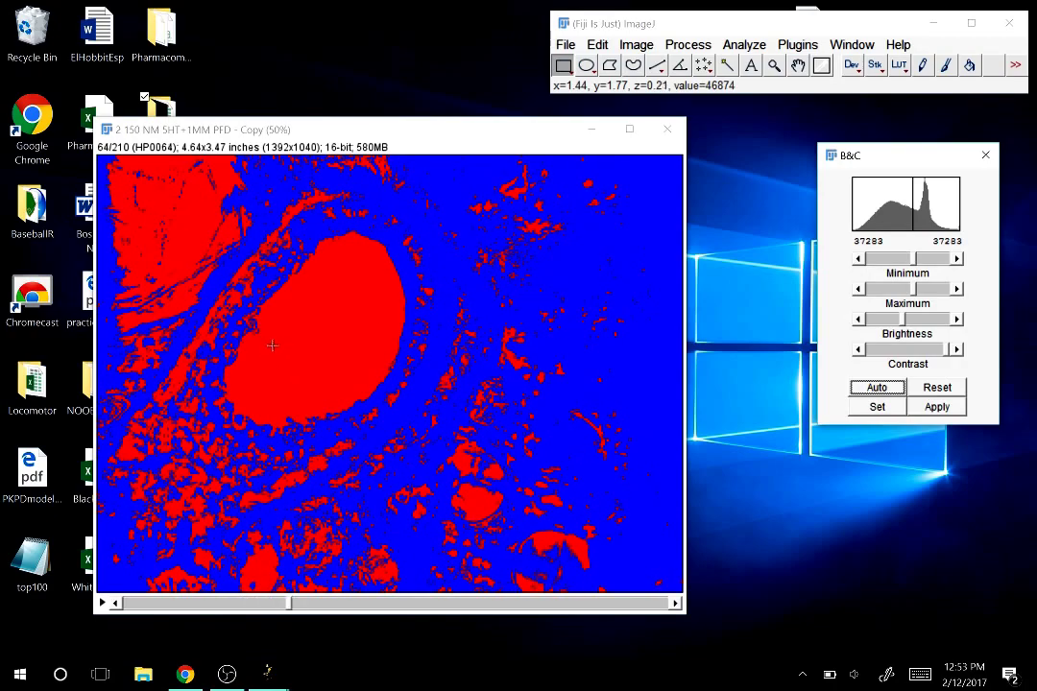
scroll(272, 343, "down", 20)
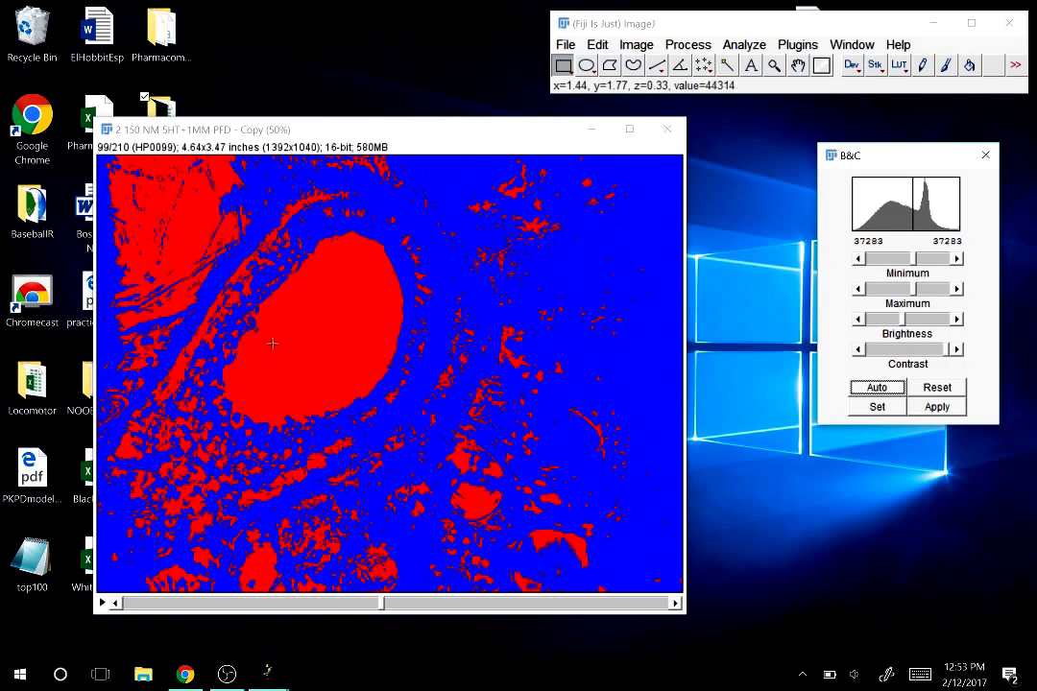
scroll(273, 345, "down", 4)
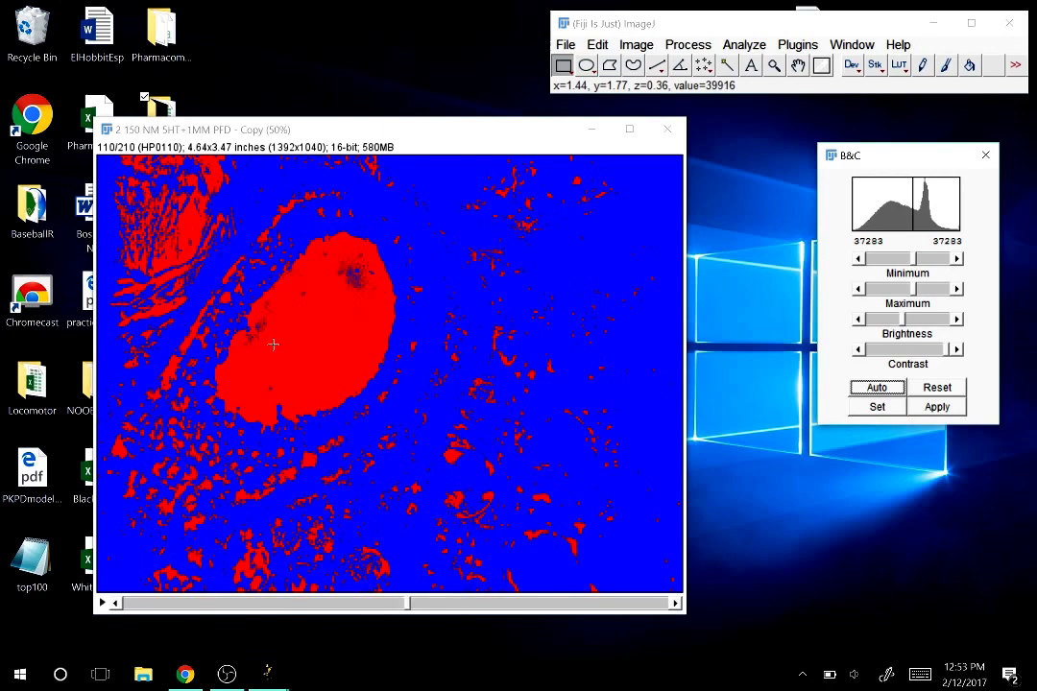
scroll(270, 351, "down", 14)
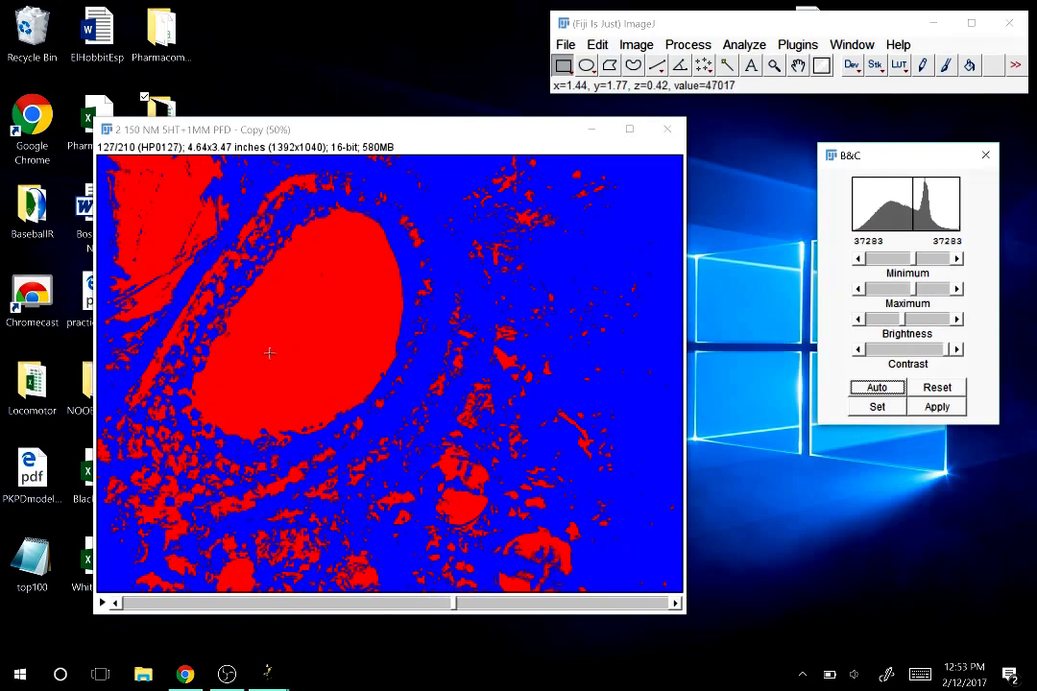
scroll(311, 463, "down", 6)
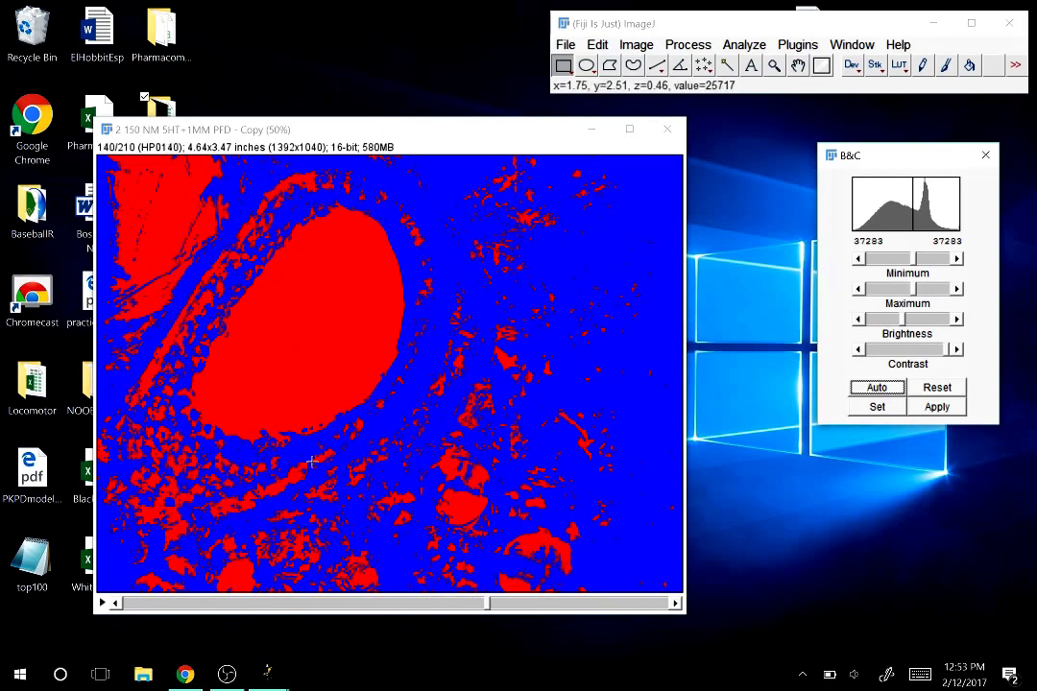
scroll(312, 450, "down", 8)
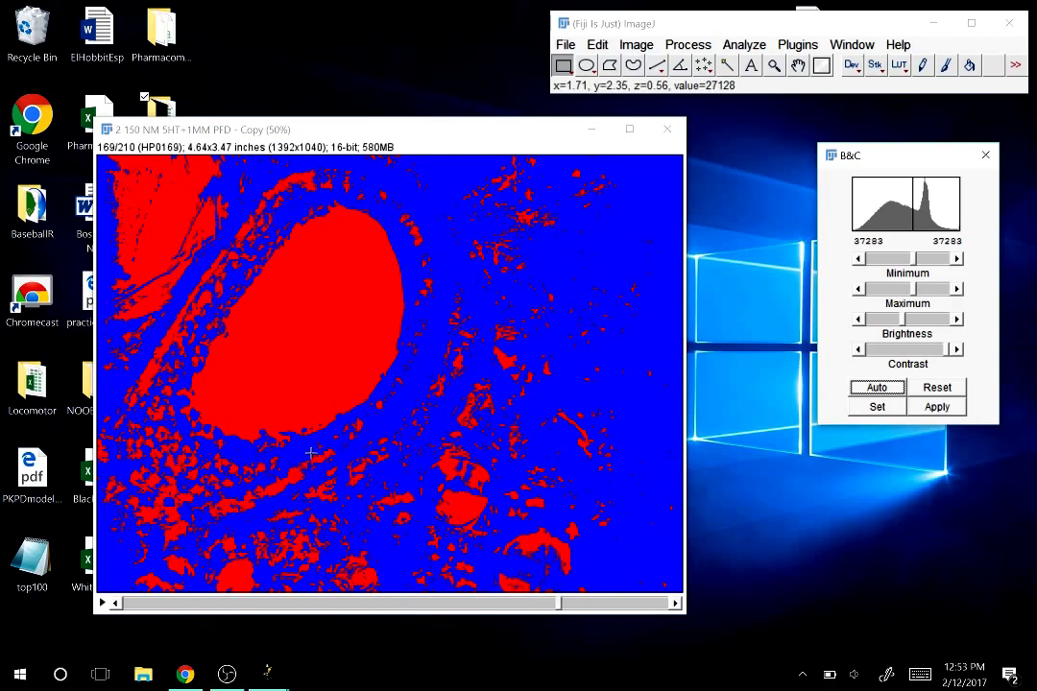
scroll(310, 453, "down", 7)
scroll(310, 450, "down", 18)
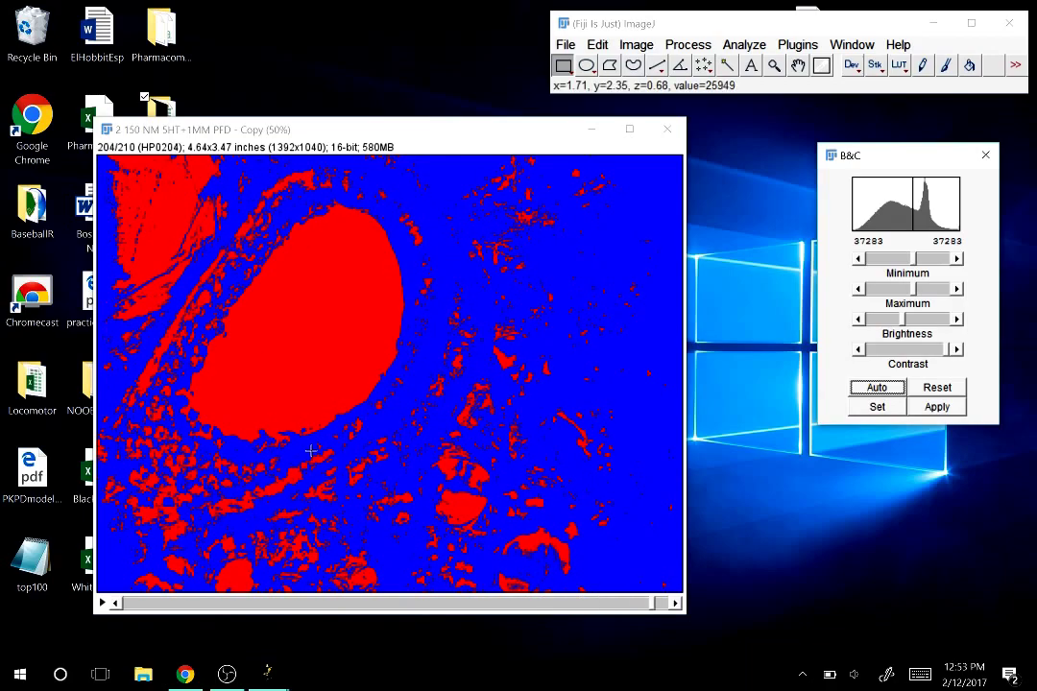
left_click_drag(667, 604, 122, 605)
scroll(229, 505, "down", 7)
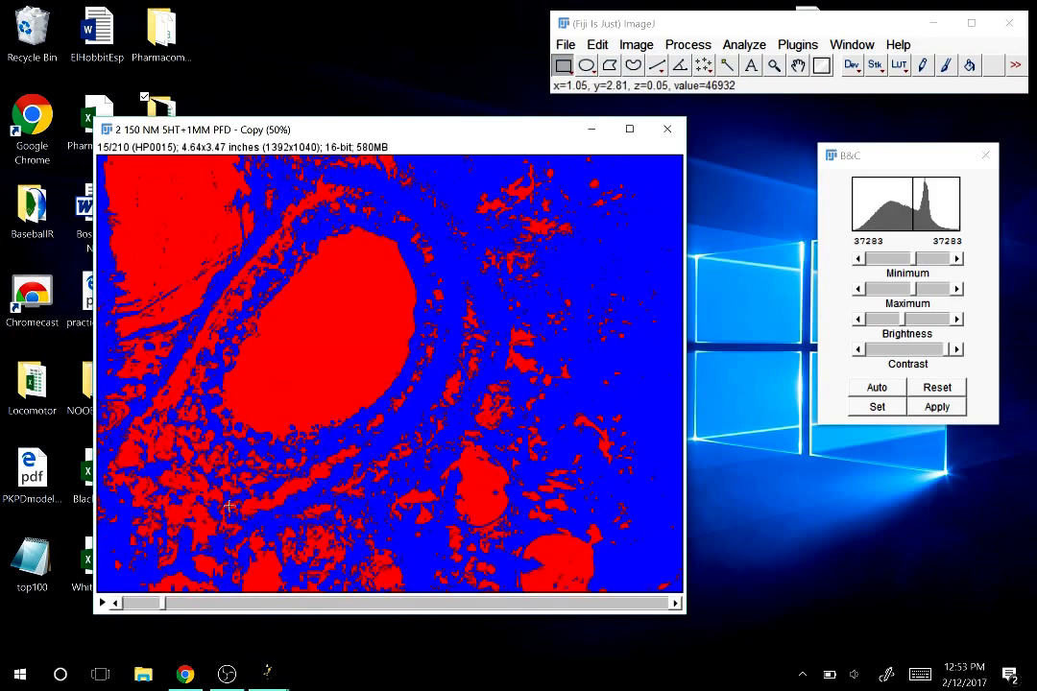
scroll(229, 505, "down", 4)
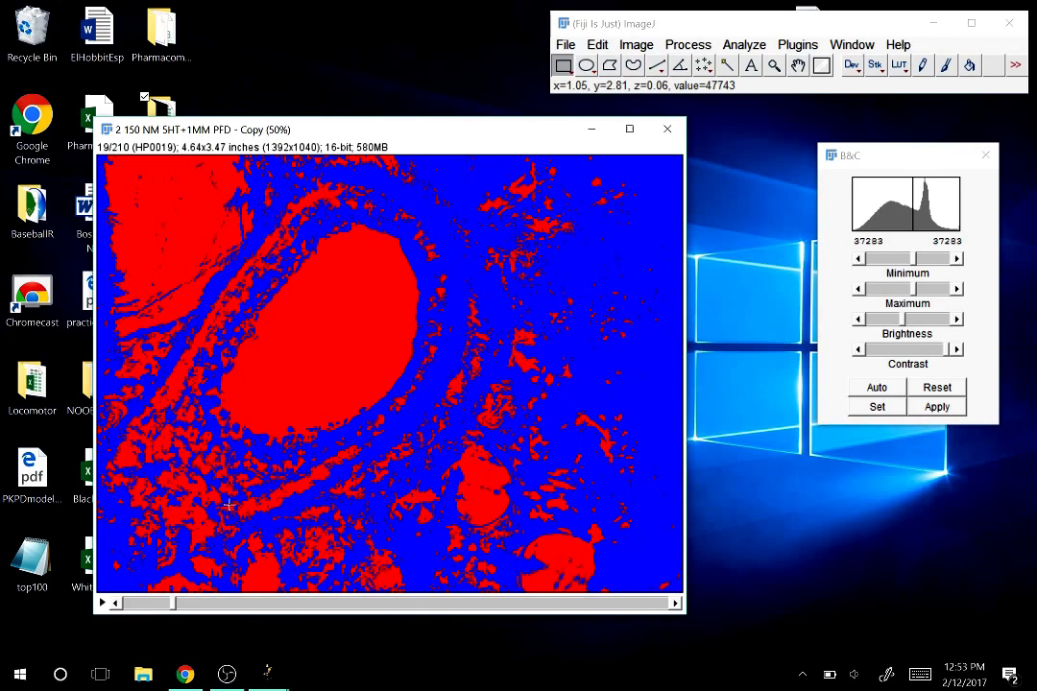
scroll(229, 505, "up", 1)
Reset the range with Auto and settle the cutoff at 37629 for both limits.
left_click(941, 276)
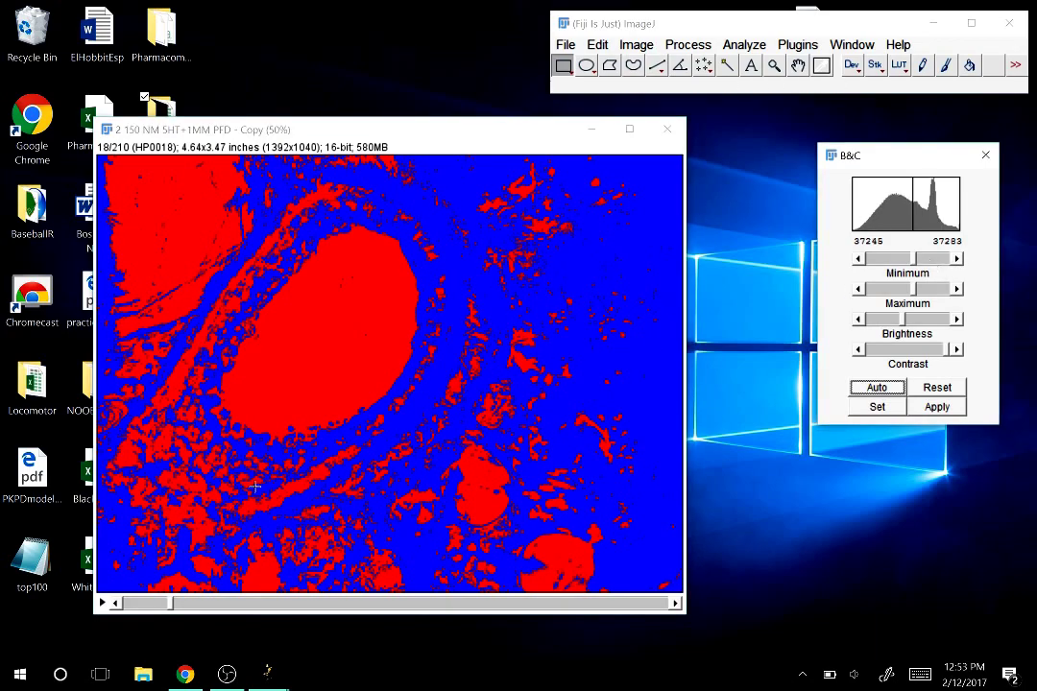
scroll(254, 487, "up", 3)
scroll(255, 487, "down", 13)
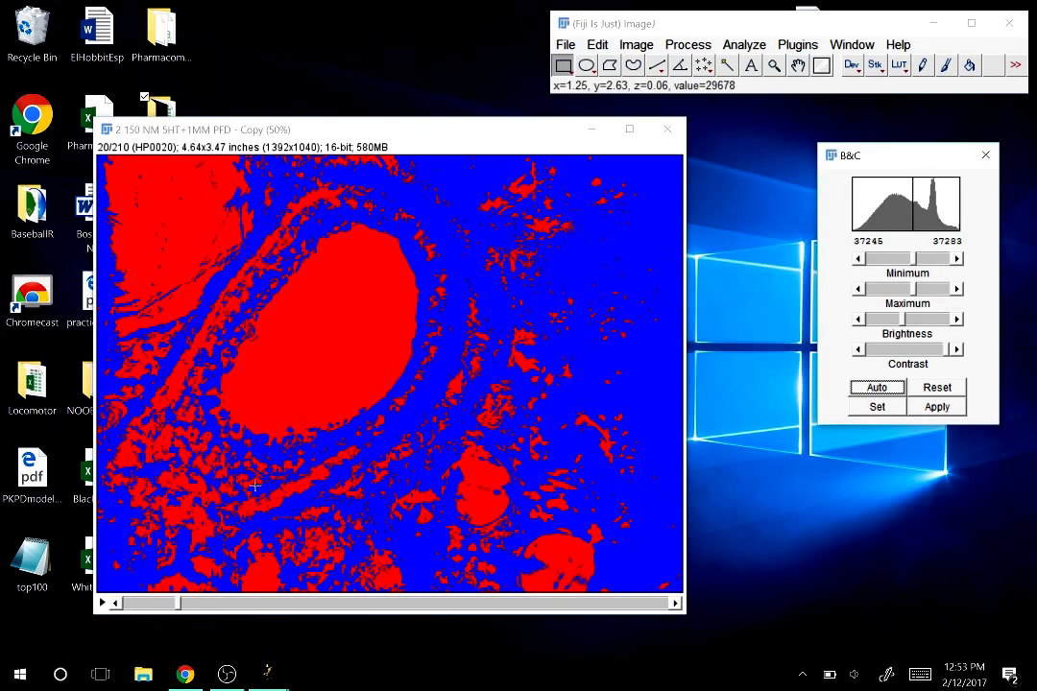
scroll(254, 487, "up", 9)
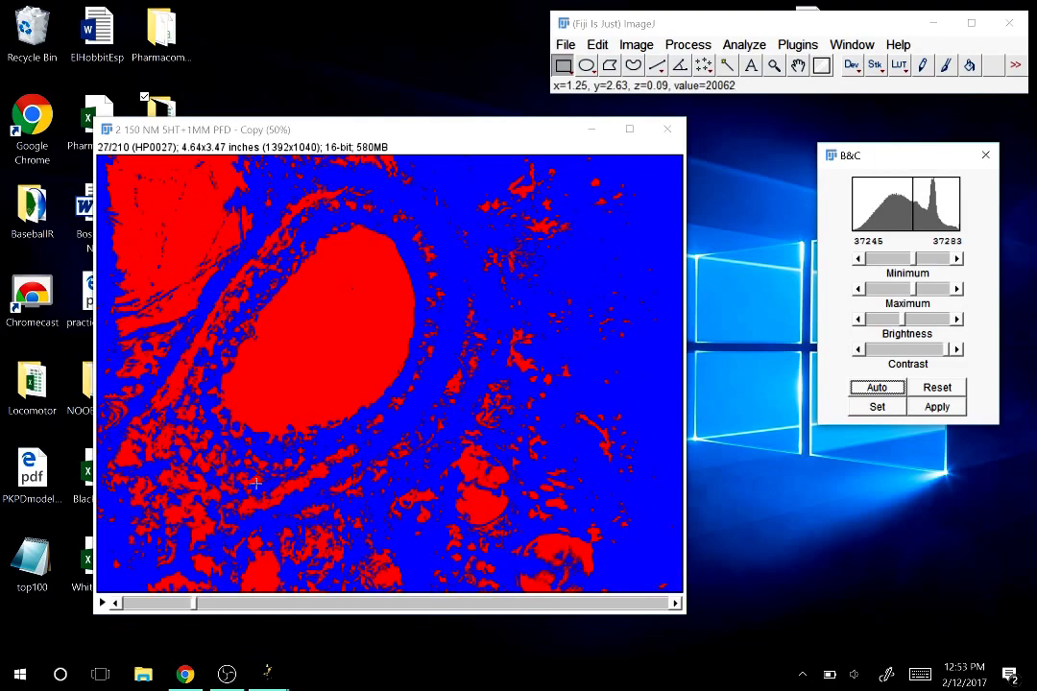
scroll(254, 481, "down", 14)
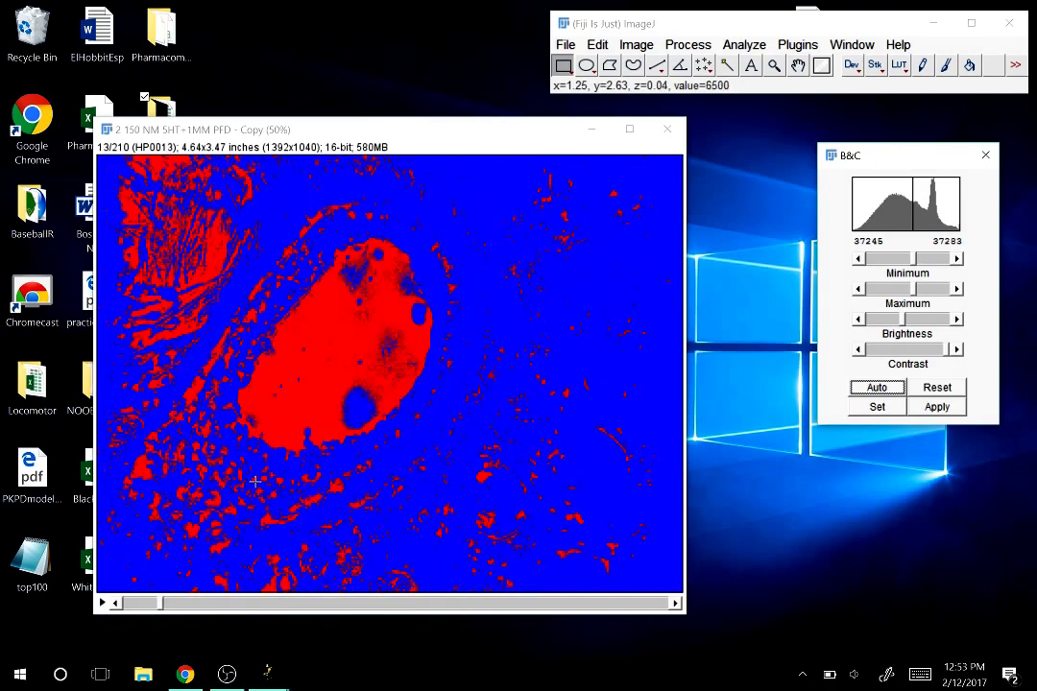
scroll(255, 477, "down", 10)
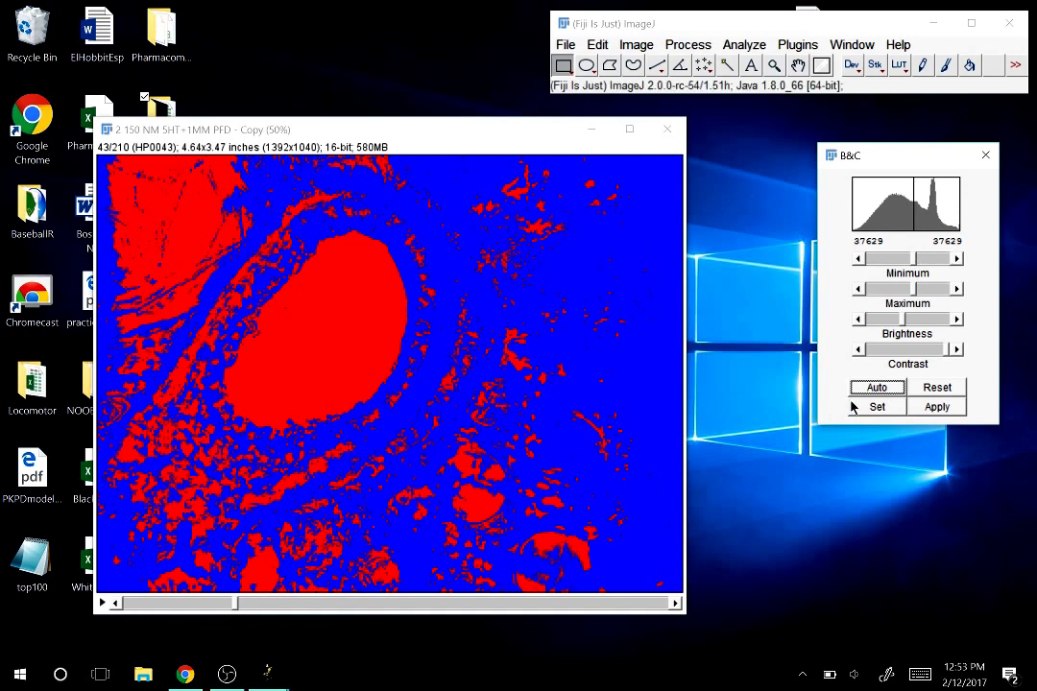
Apply the 37629 cutoff as a LUT to the entire 210-slice stack.
left_click(926, 410)
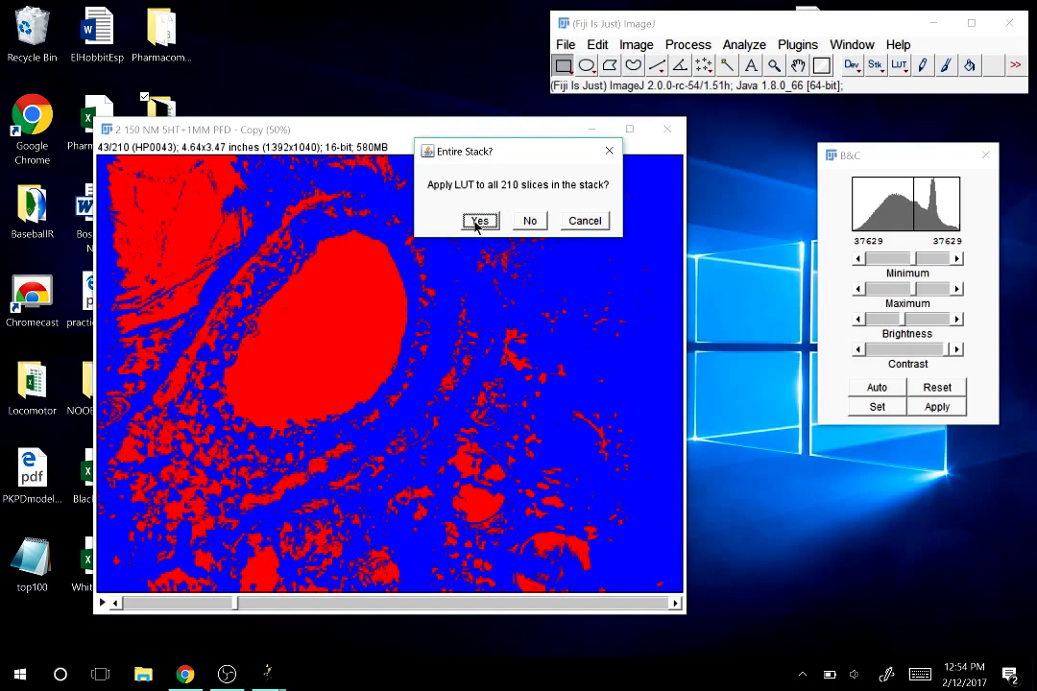
left_click(478, 220)
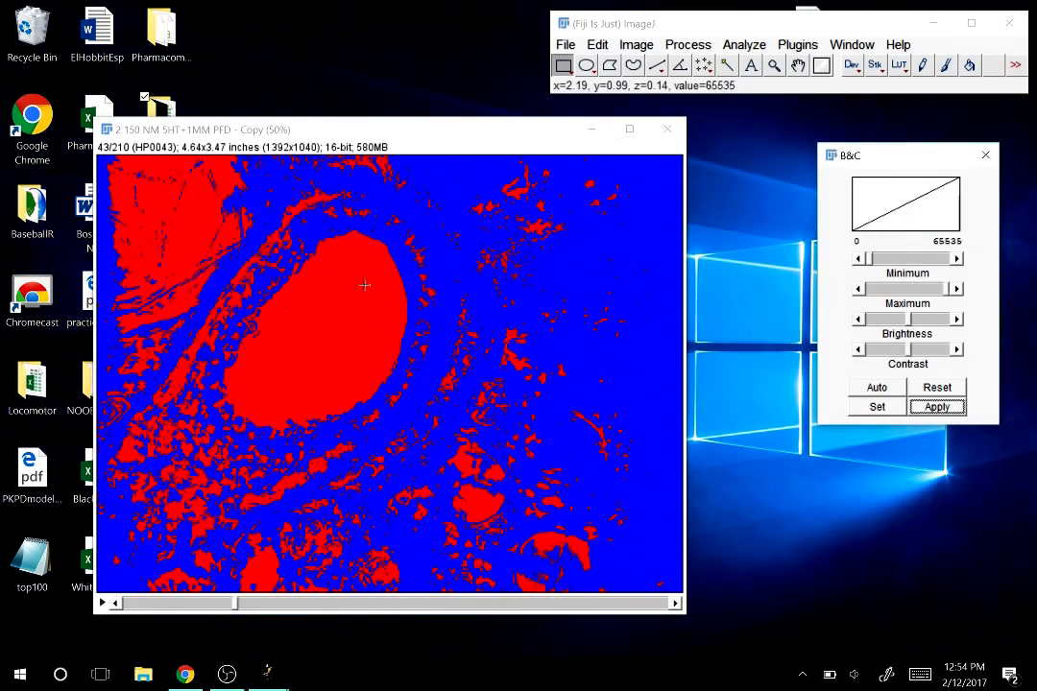
Close Brightness/Contrast and convert the stack to binary, calculating a threshold for each slice.
left_click(985, 156)
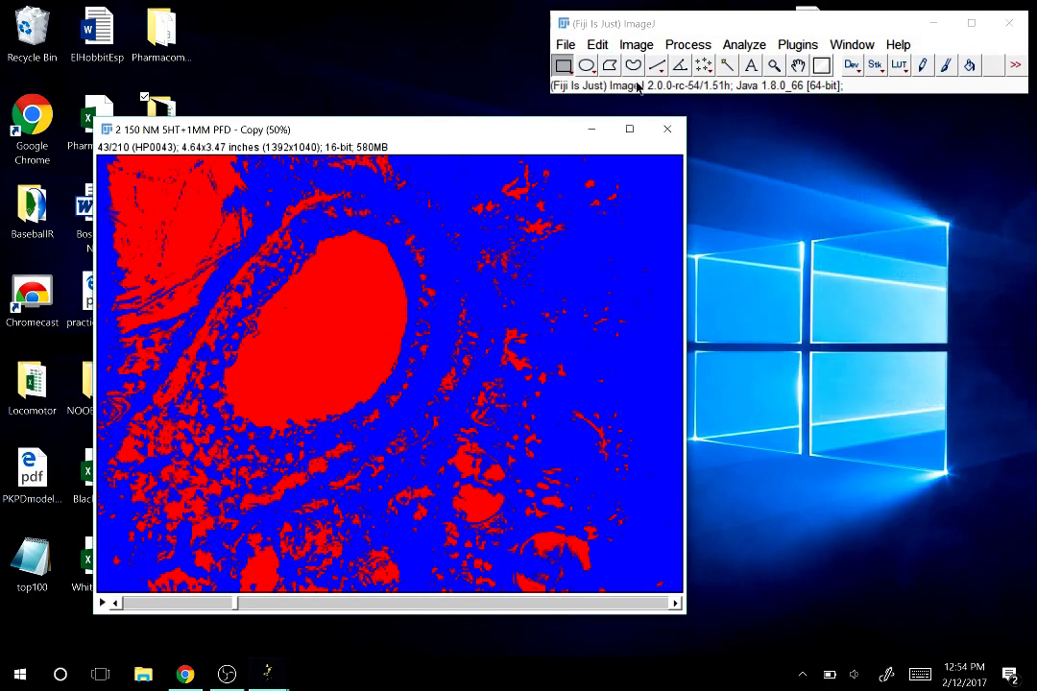
left_click(687, 44)
mouse_move(549, 225)
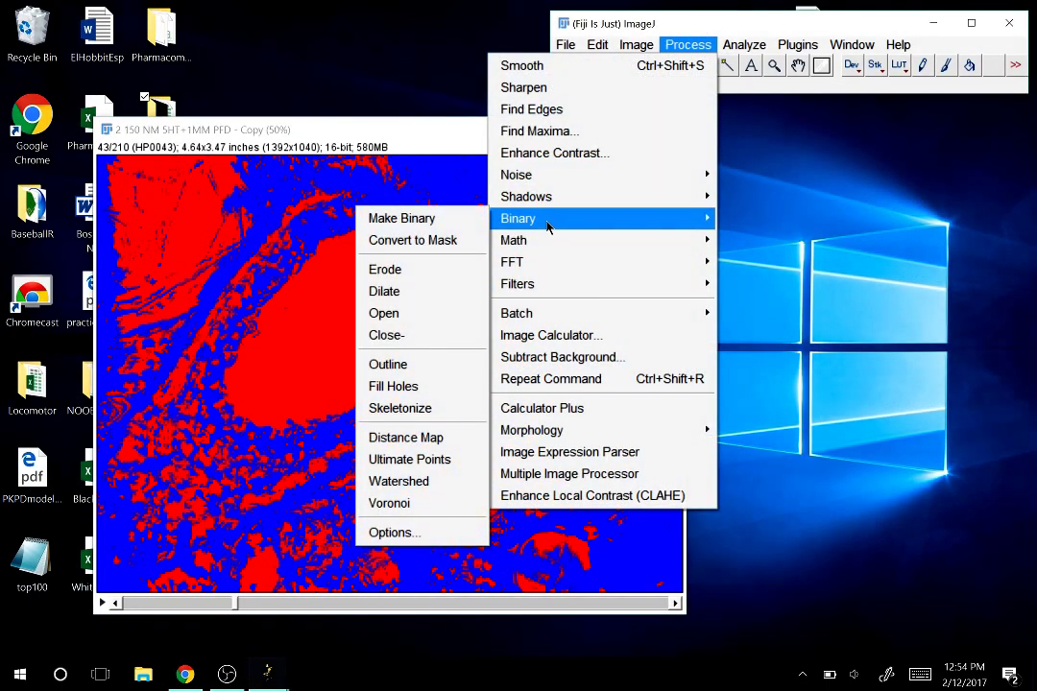
left_click(432, 219)
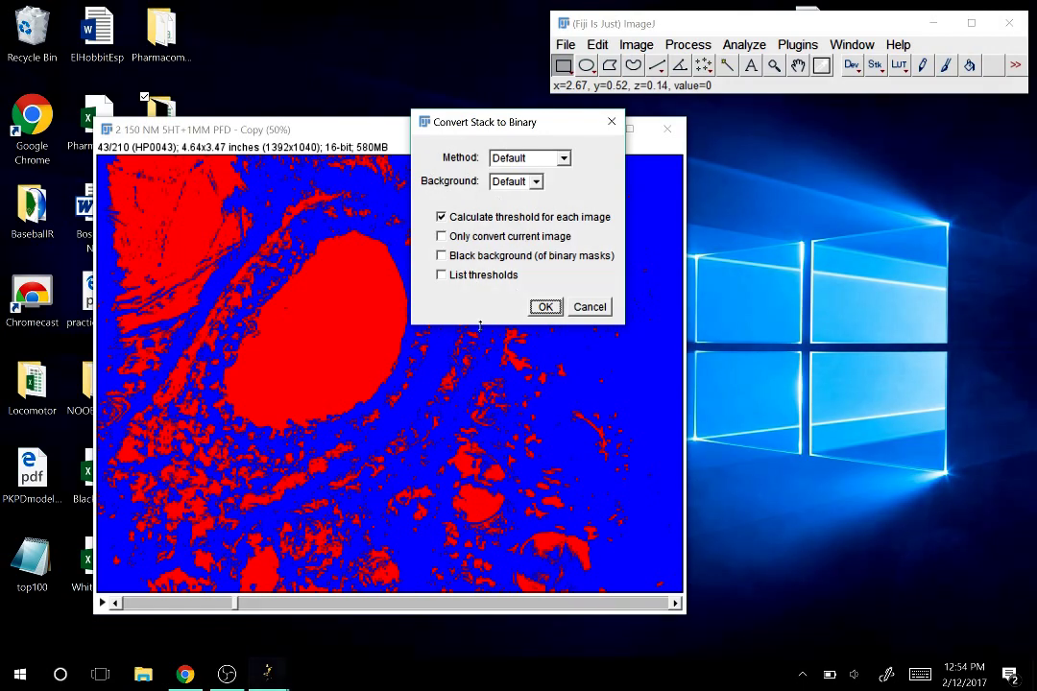
left_click(546, 309)
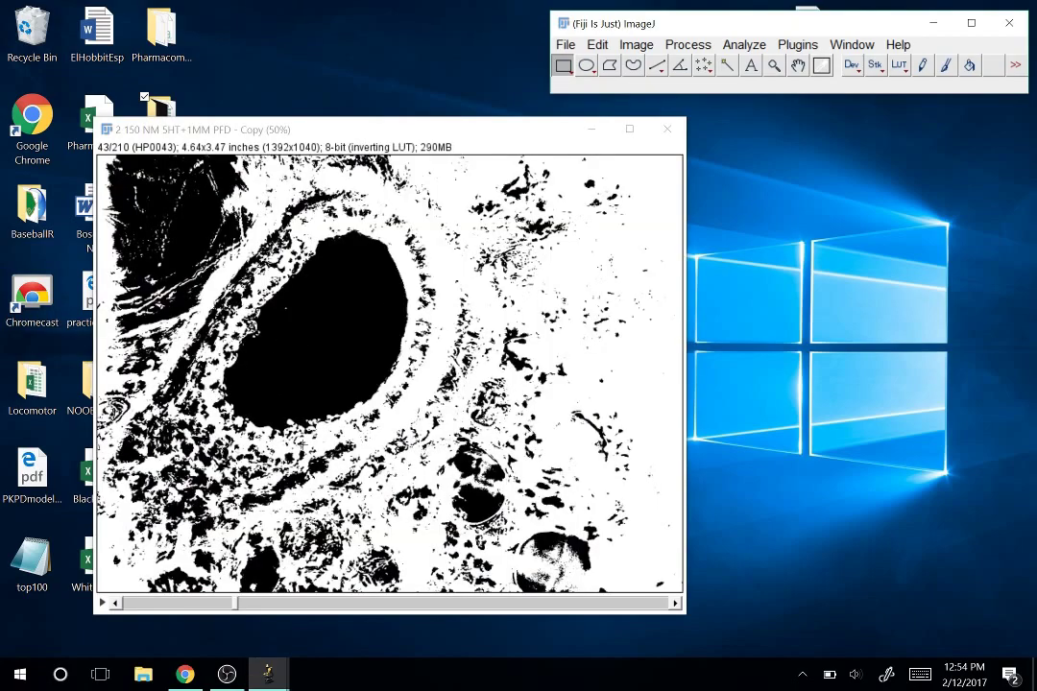
left_click_drag(236, 604, 122, 619)
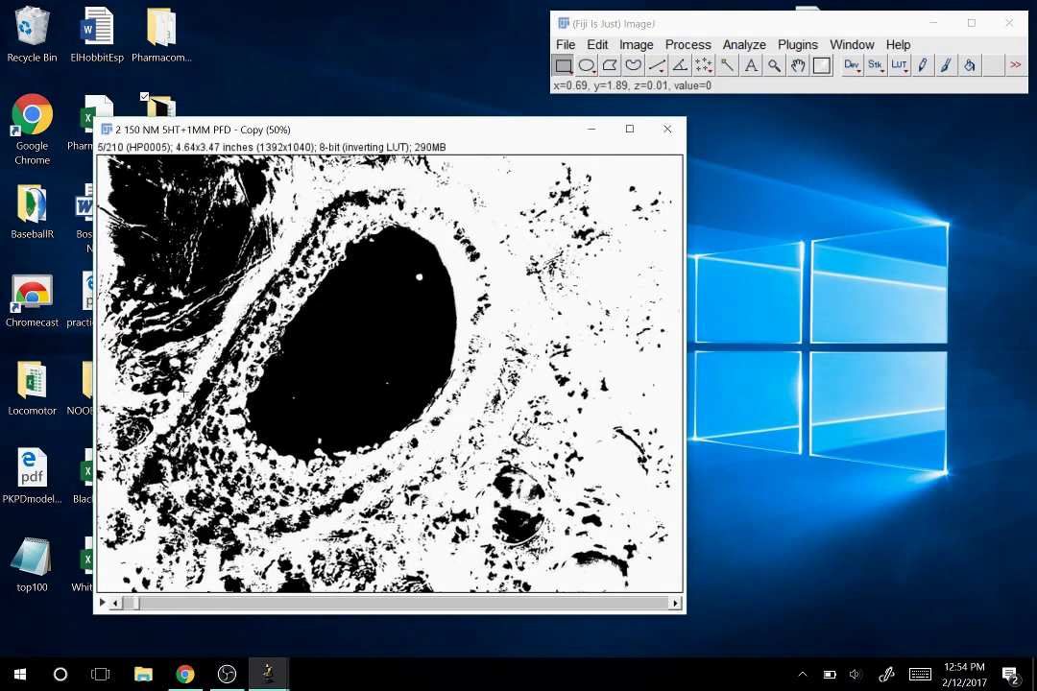
scroll(180, 390, "down", 8)
scroll(181, 387, "down", 20)
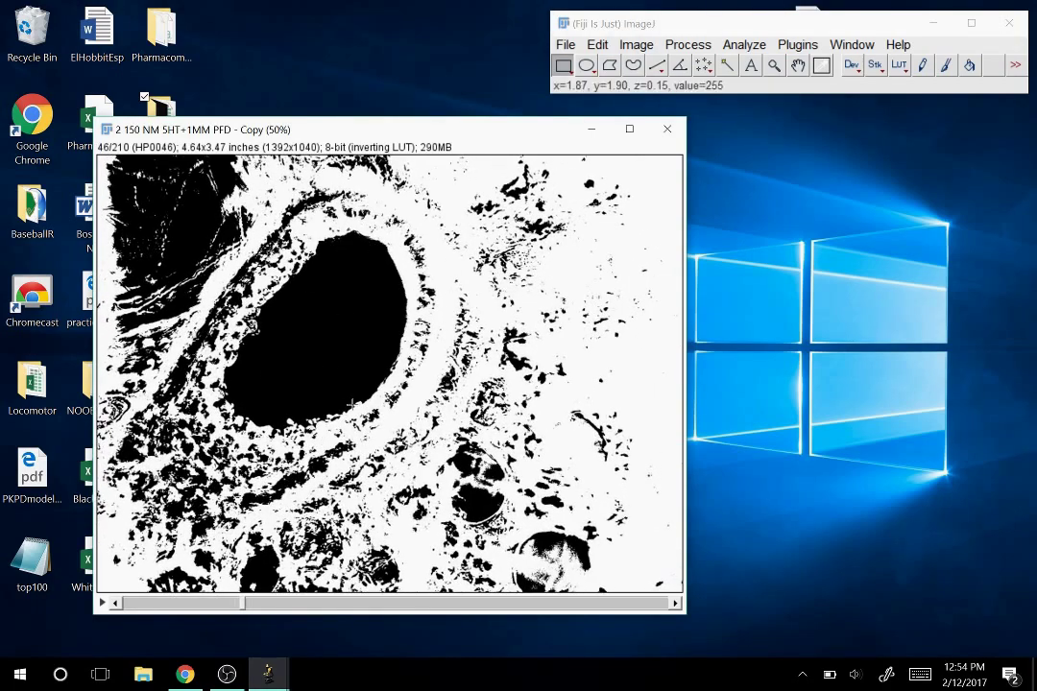
scroll(237, 393, "down", 16)
scroll(242, 373, "down", 20)
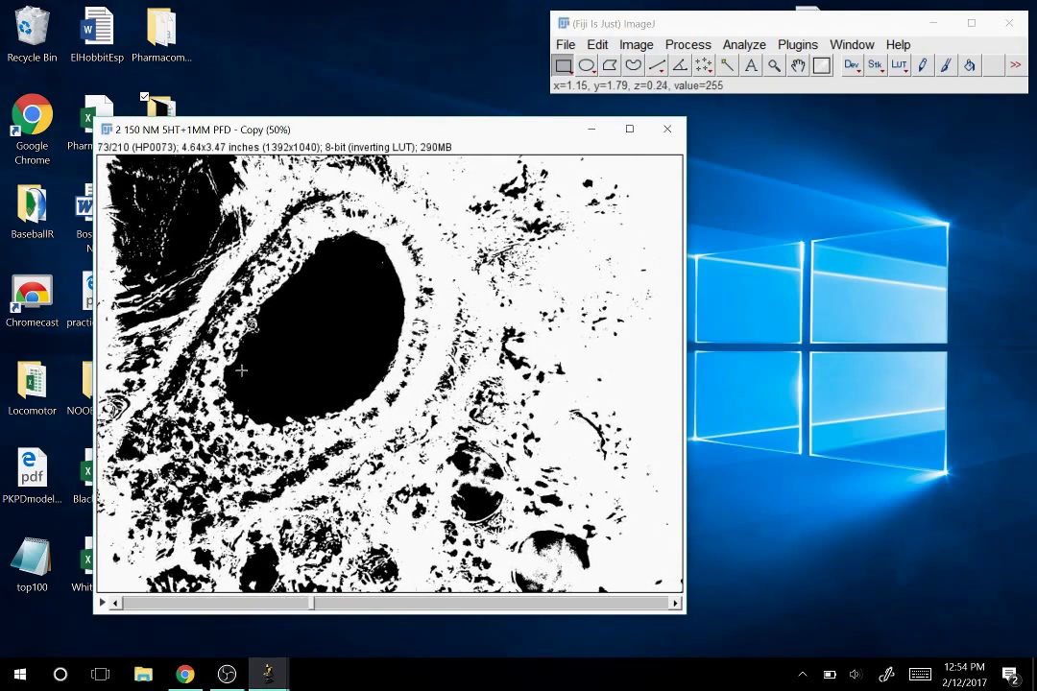
scroll(260, 372, "down", 20)
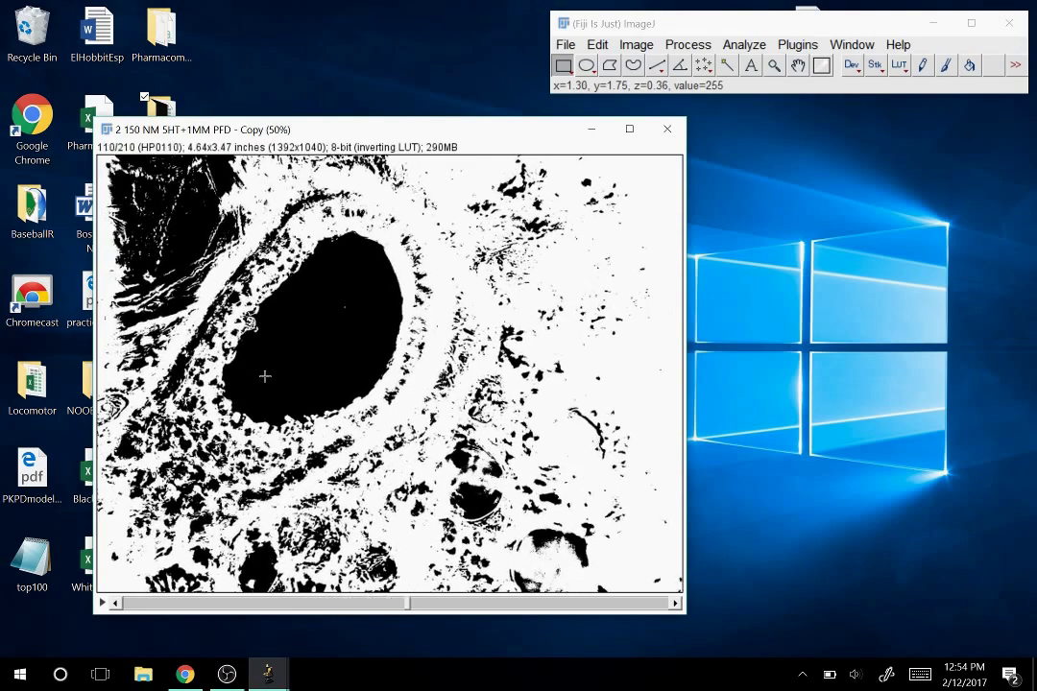
Remove the inch calibration in Set Scale with Global ticked, so measurements are in pixels.
left_click_drag(412, 597, 122, 604)
left_click(744, 44)
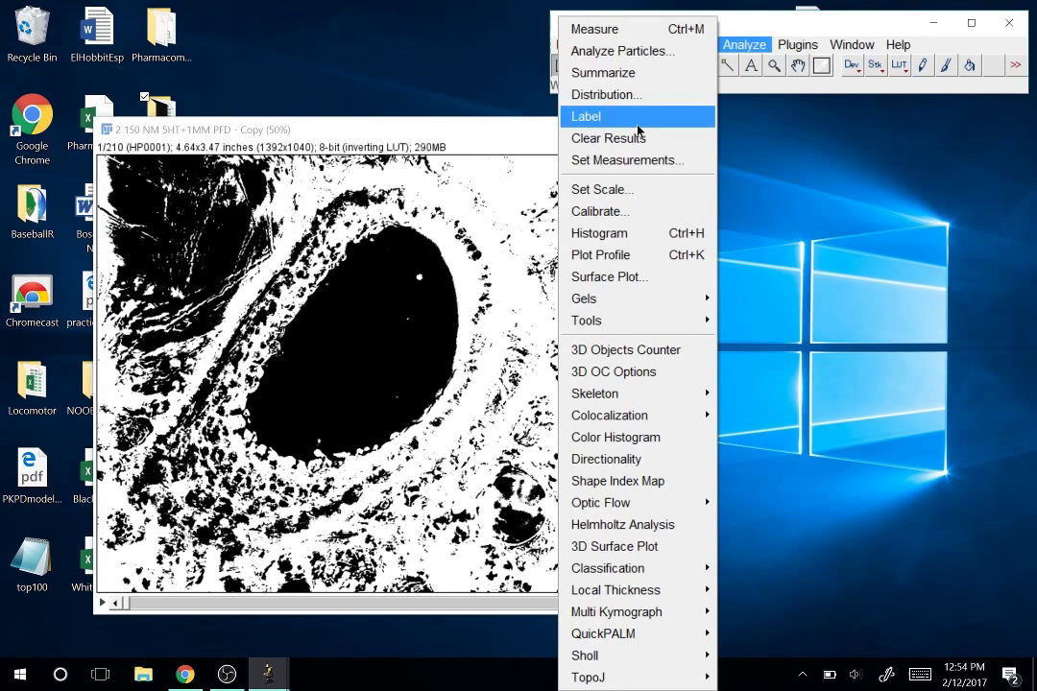
left_click(588, 188)
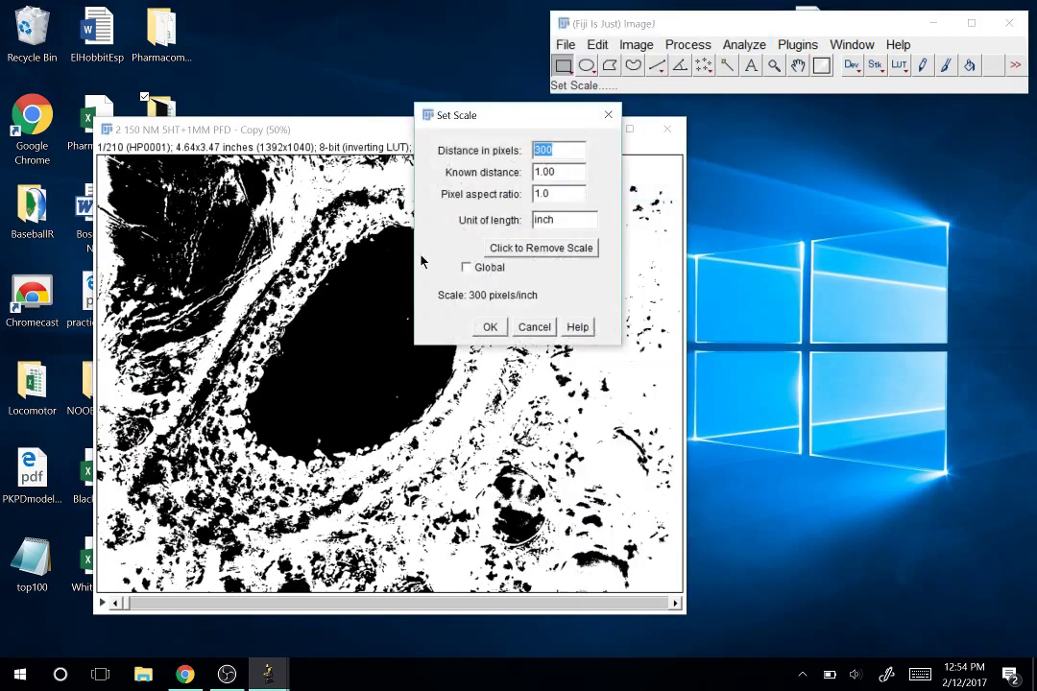
left_click(516, 249)
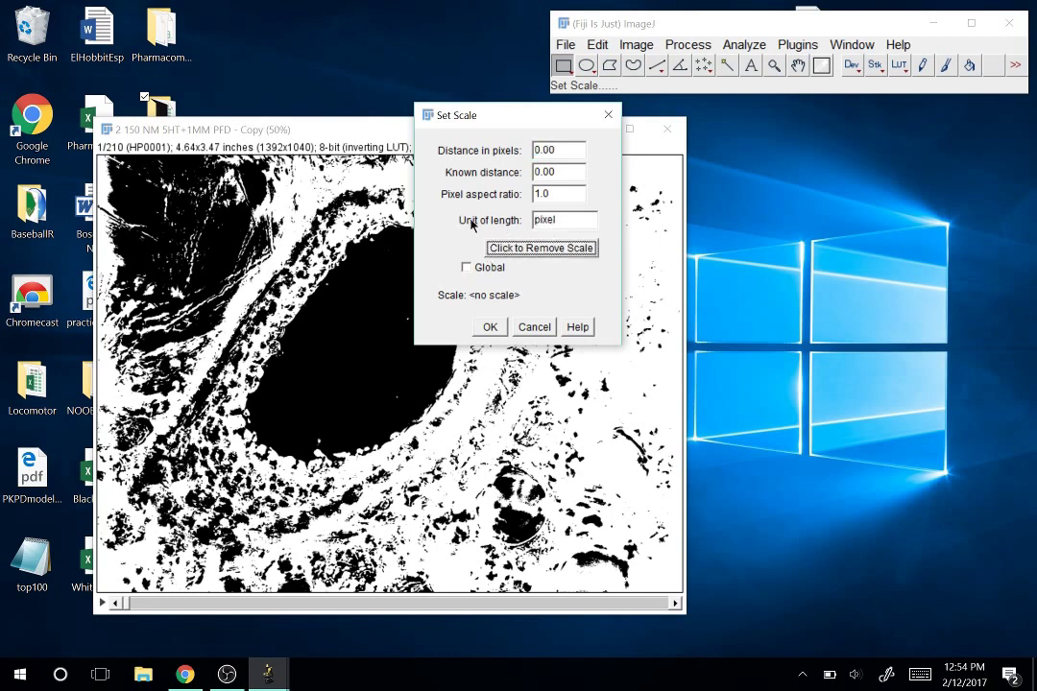
left_click(467, 267)
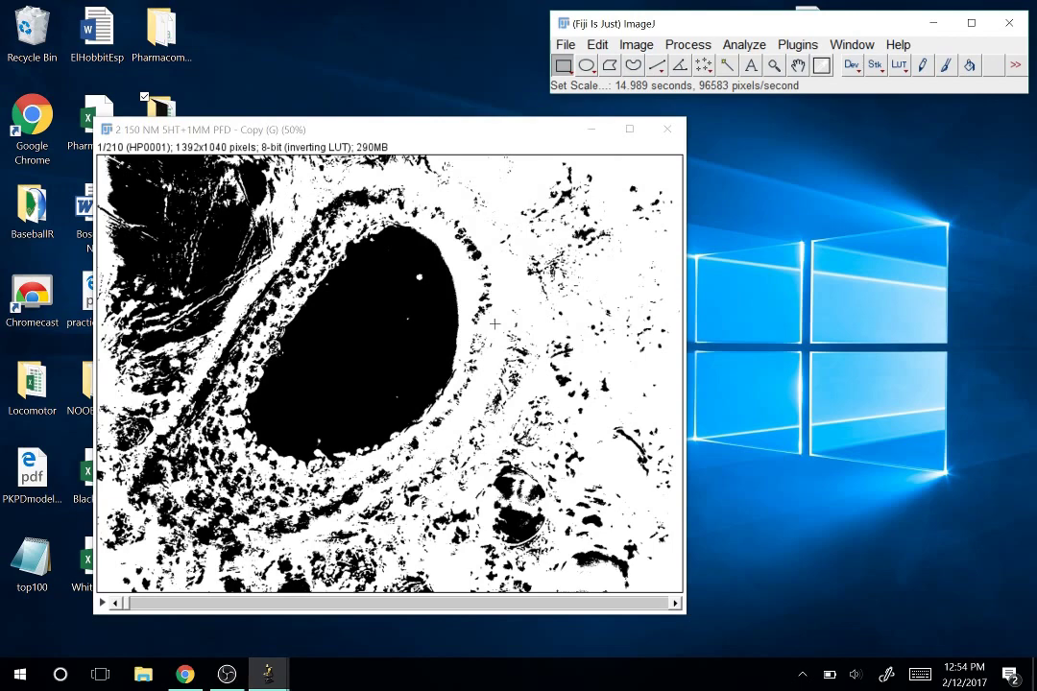
scroll(497, 157, "down", 17)
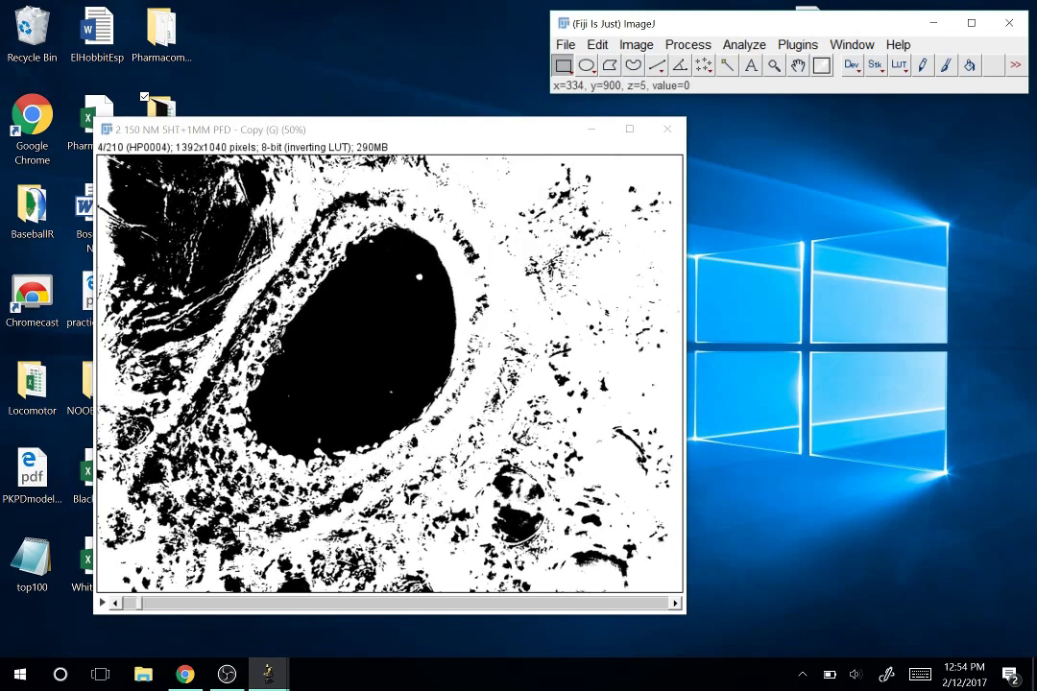
Analyze particles sized 100000-Infinity with Show set to Masks across all 210 slices.
left_click(744, 44)
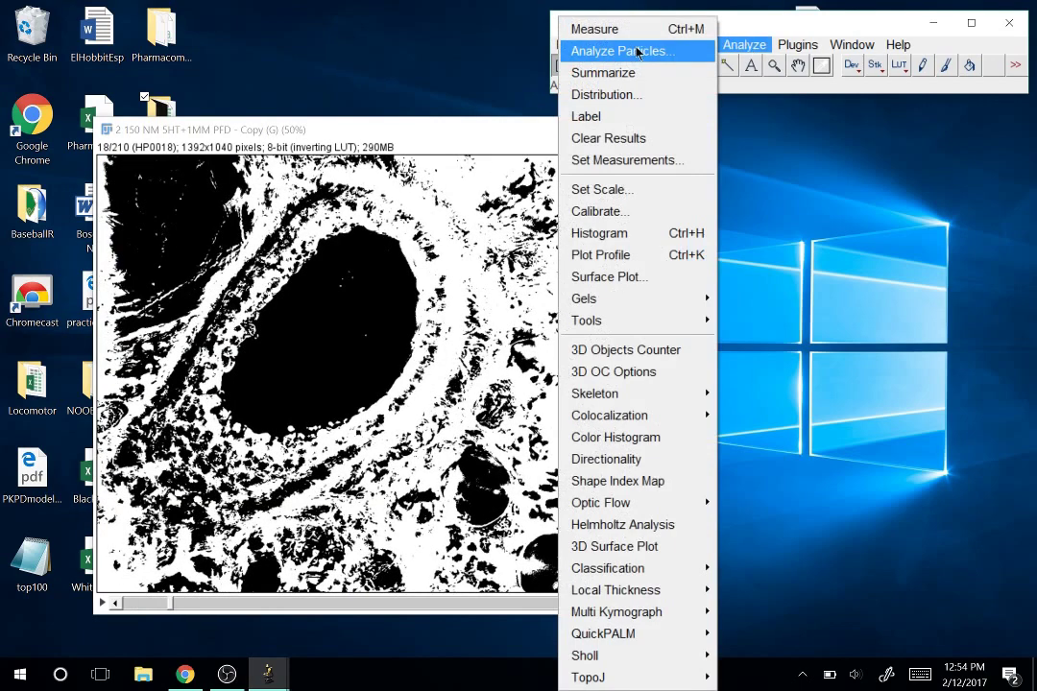
left_click(632, 54)
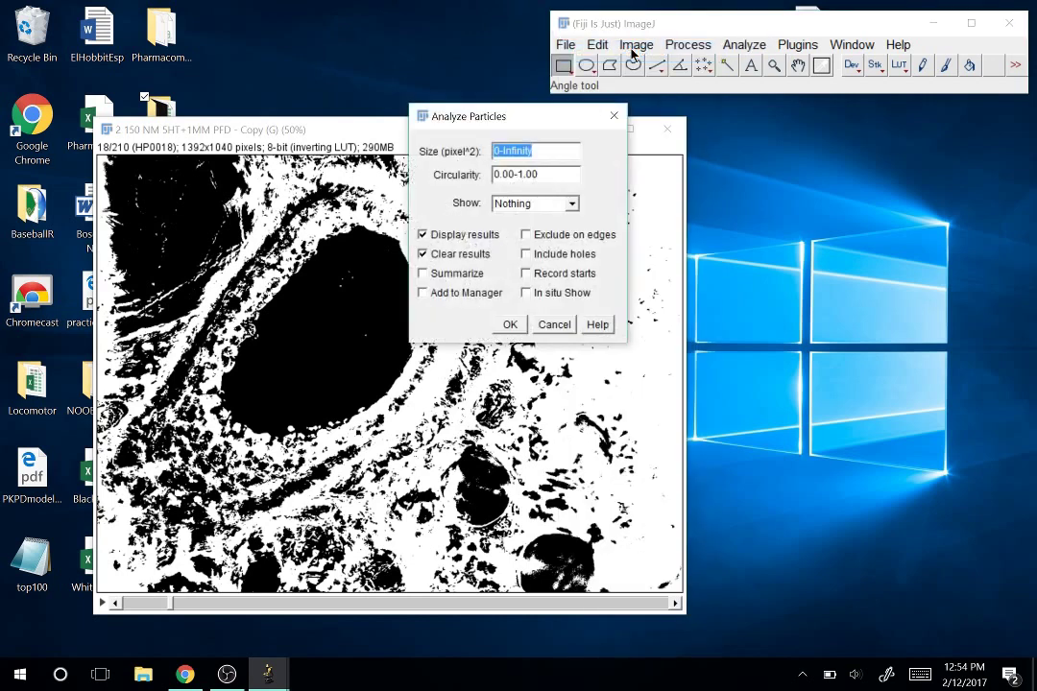
left_click(498, 150)
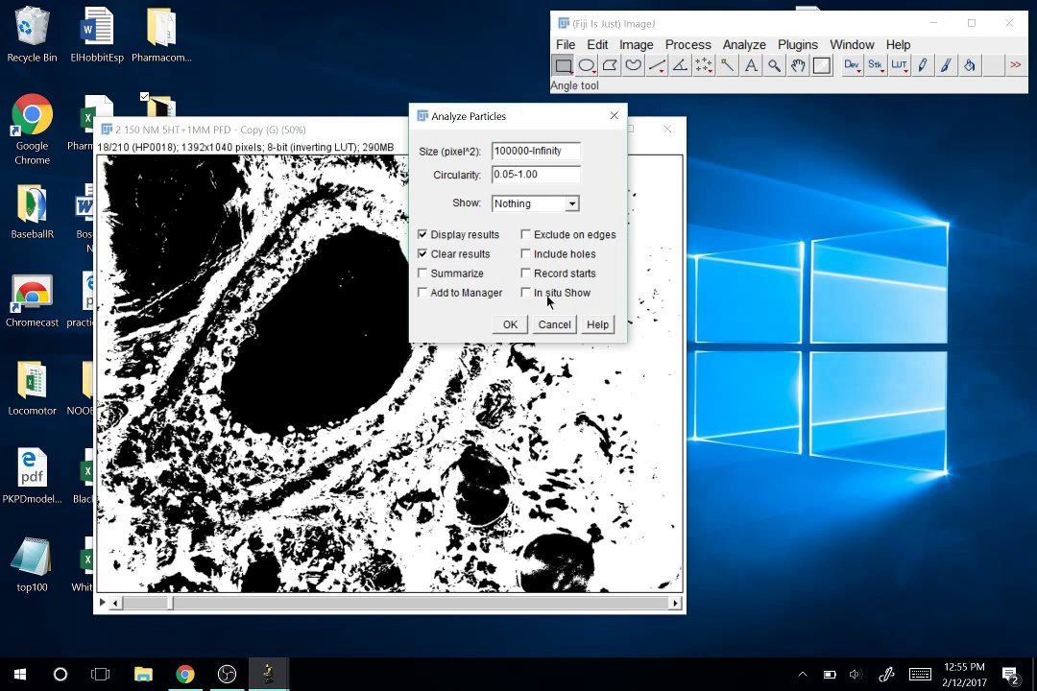
left_click(521, 205)
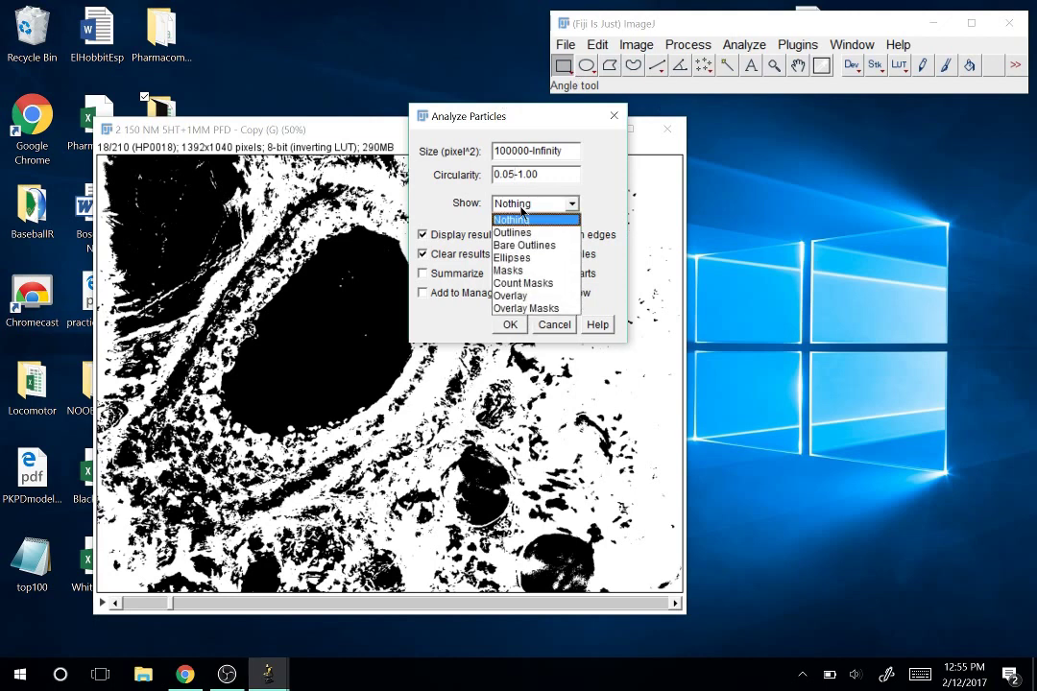
left_click(521, 217)
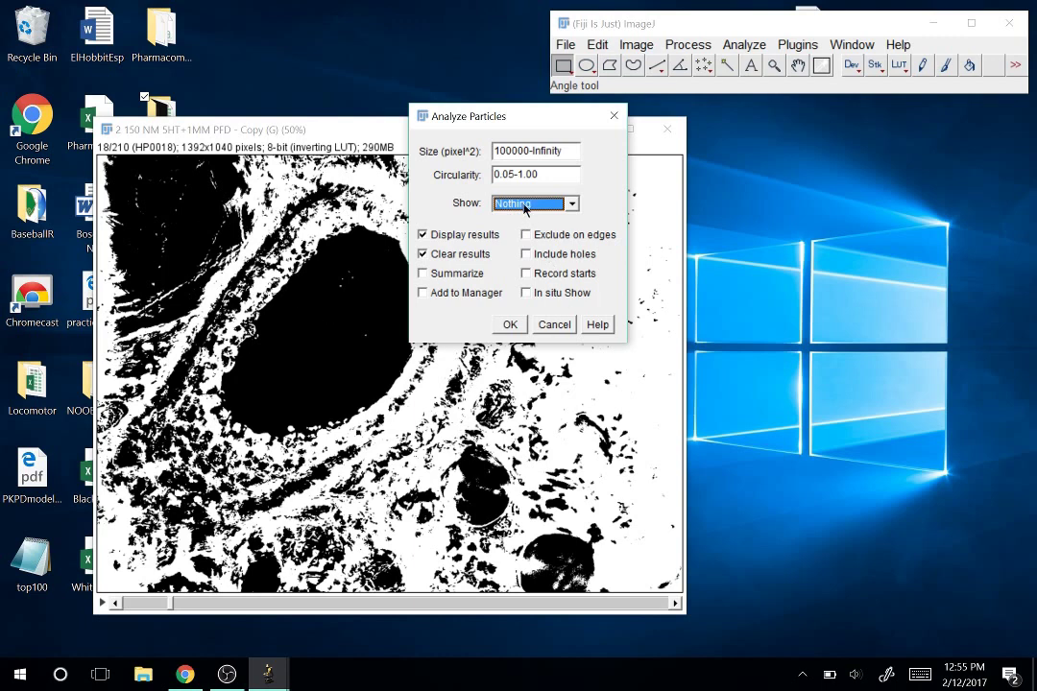
left_click(524, 206)
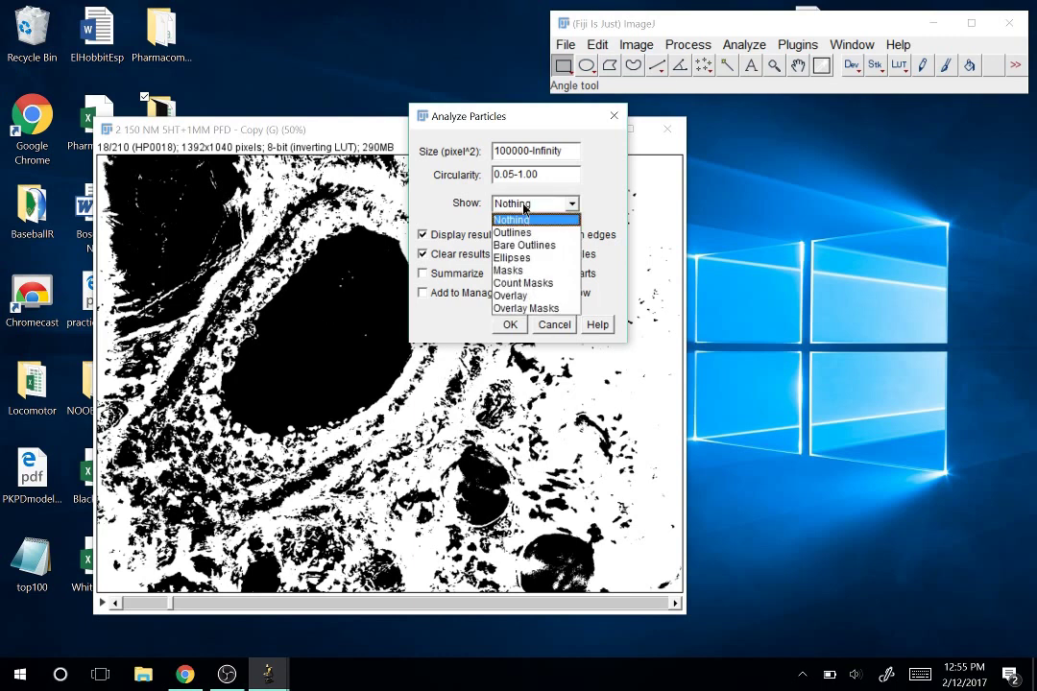
left_click(541, 270)
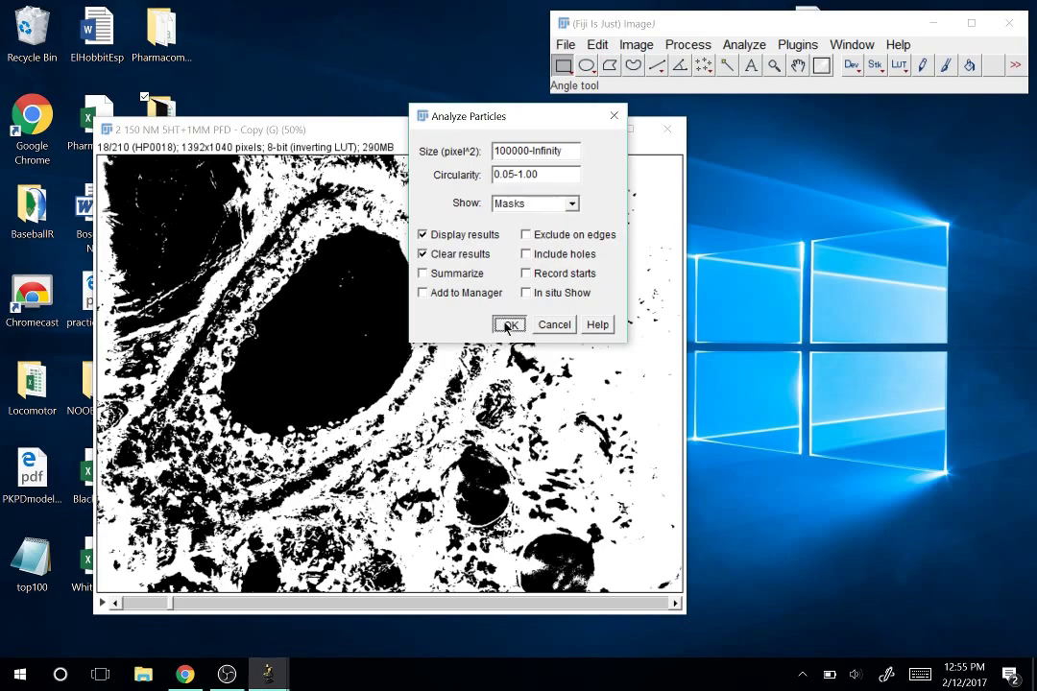
left_click(507, 326)
left_click(468, 222)
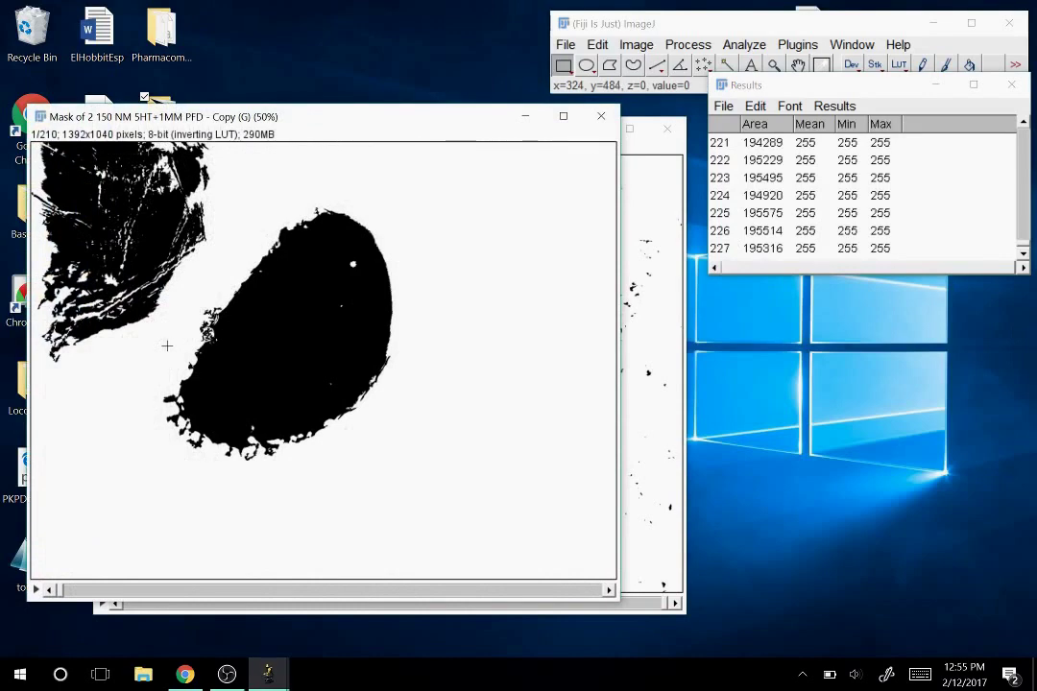
Step forward slice by slice through the mask stack to check the lumen masks.
left_click_drag(289, 116, 343, 122)
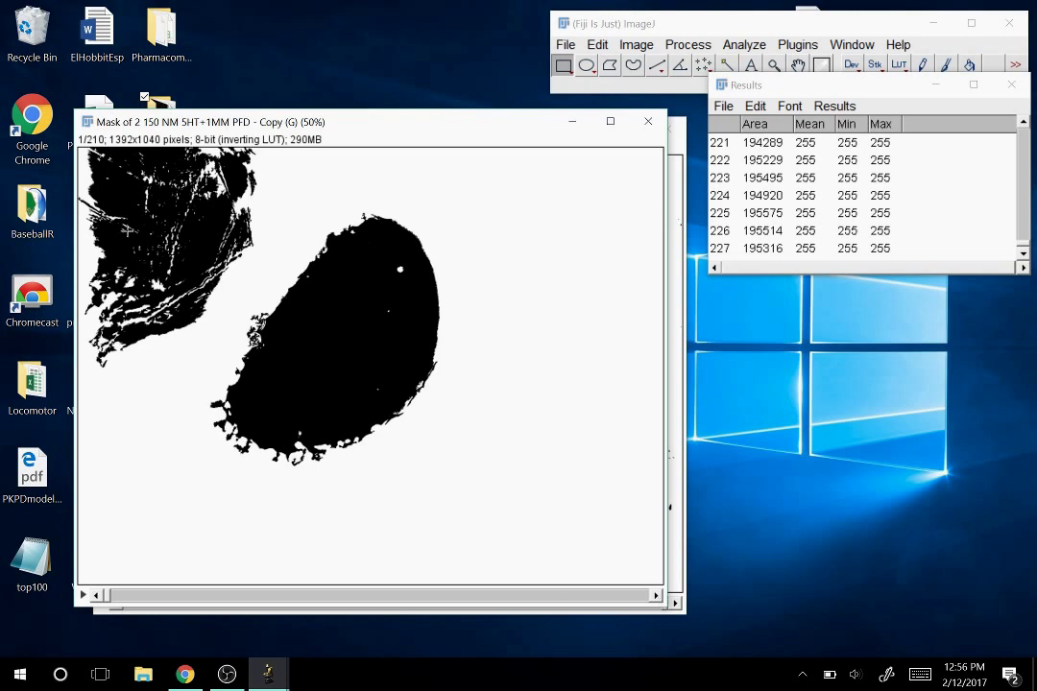
left_click(657, 596)
left_click(658, 596)
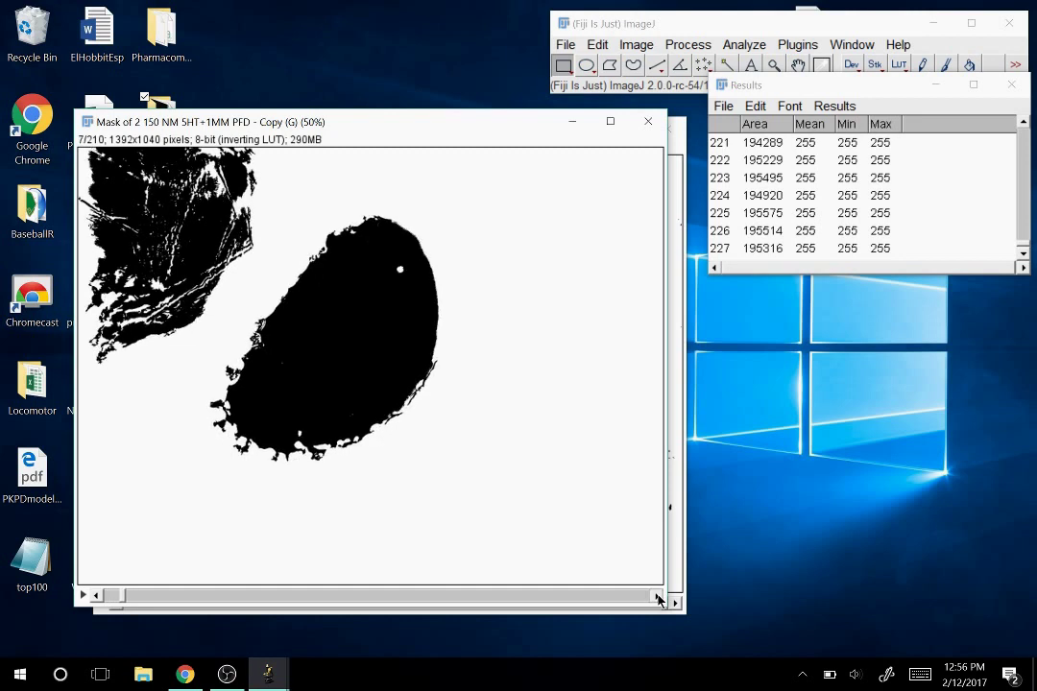
left_click(657, 596)
left_click(657, 596)
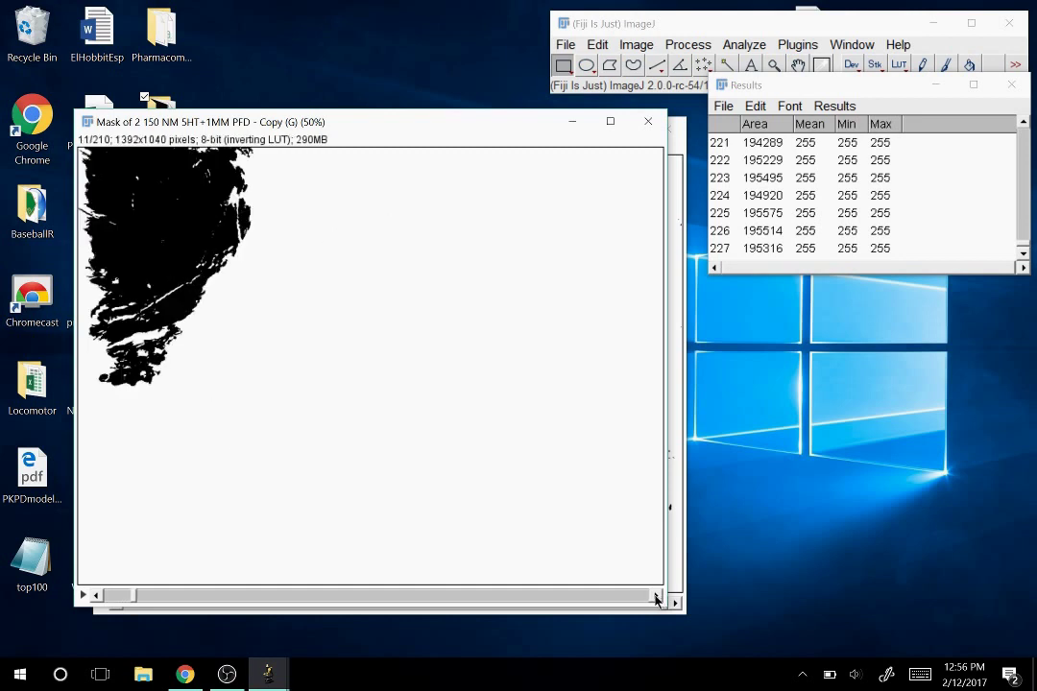
left_click(657, 596)
left_click(657, 596)
left_click(658, 596)
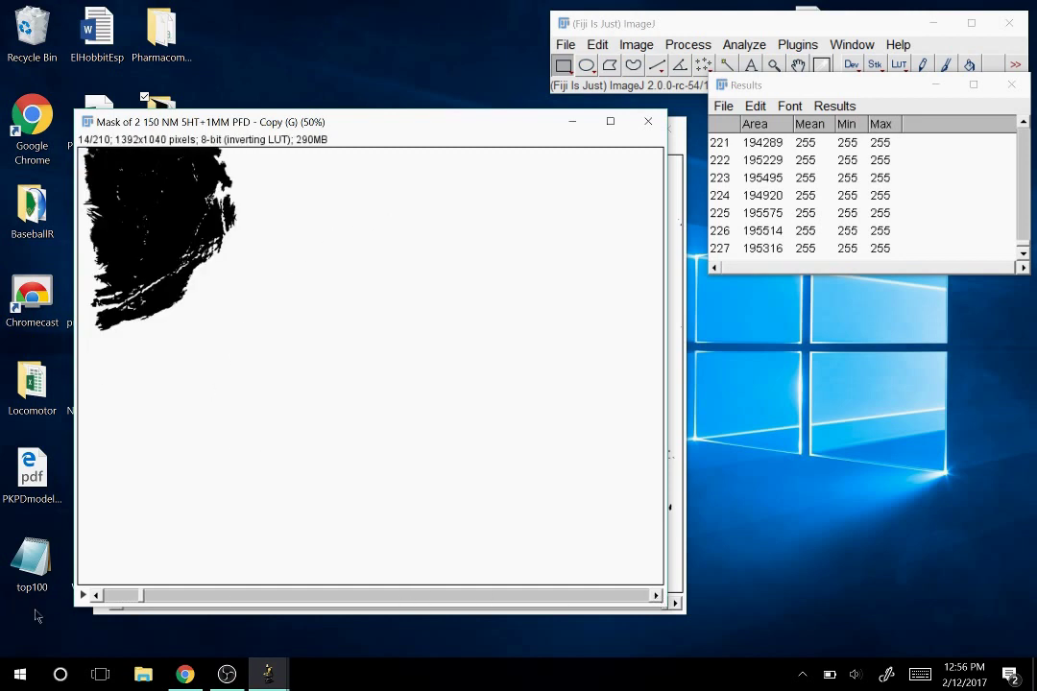
left_click(96, 596)
left_click(659, 596)
left_click(659, 596)
left_click(658, 597)
left_click(659, 596)
left_click(659, 596)
left_click(658, 596)
left_click(658, 596)
left_click(658, 596)
left_click(659, 596)
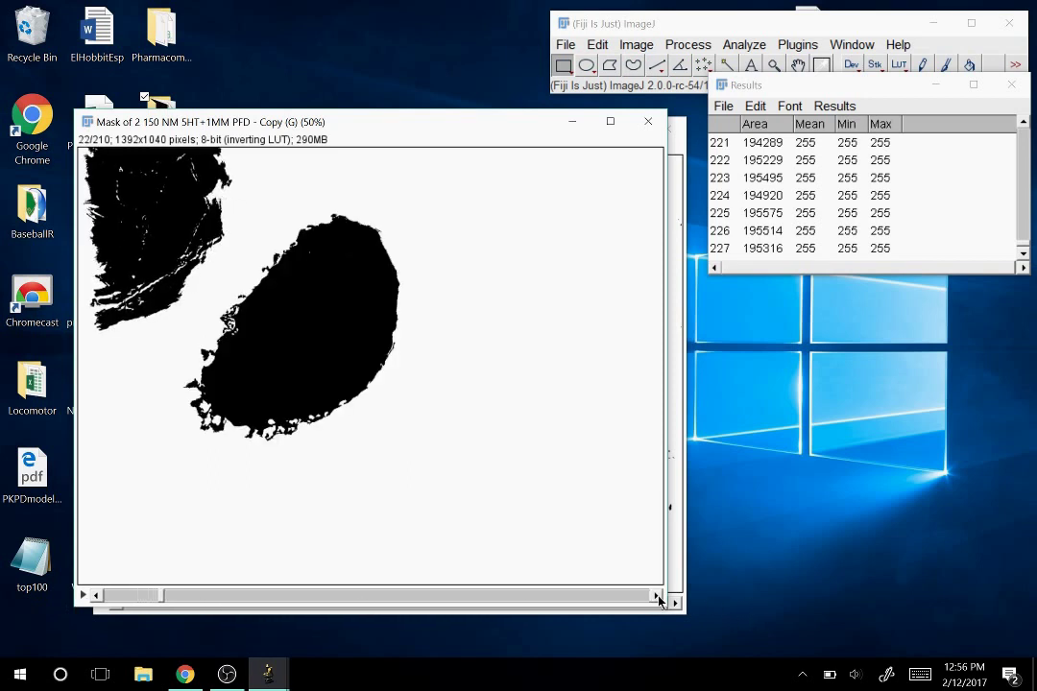
left_click(658, 596)
left_click(659, 596)
left_click(659, 596)
left_click(658, 596)
left_click(658, 596)
left_click(659, 596)
left_click(659, 596)
left_click(658, 596)
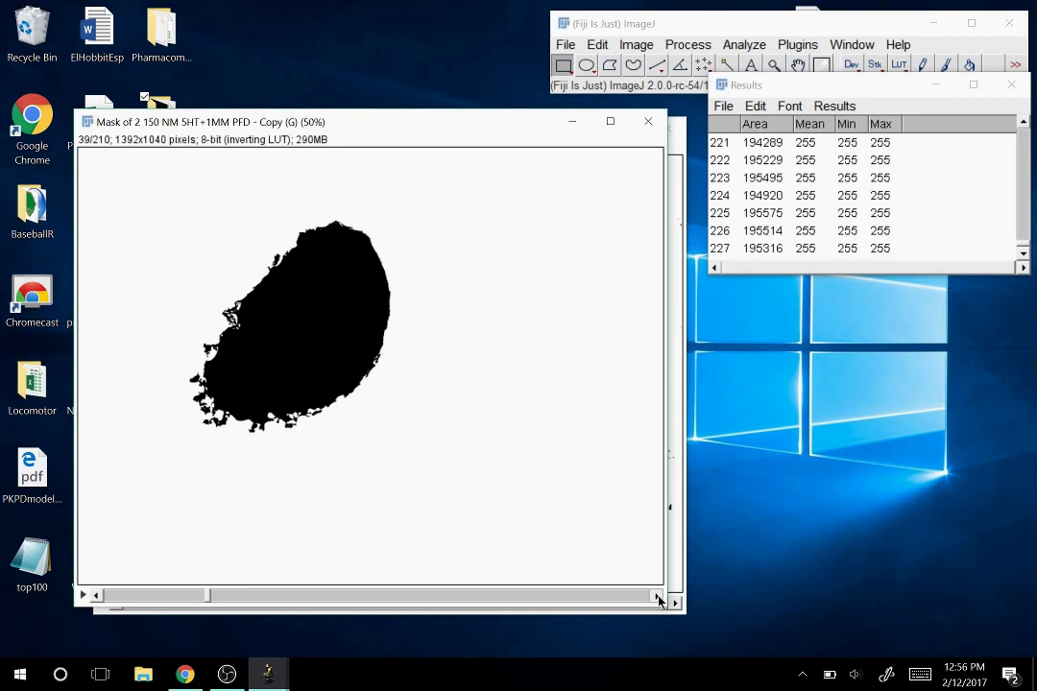
left_click(659, 596)
left_click(659, 597)
left_click(658, 596)
left_click(658, 597)
left_click(659, 597)
left_click(659, 596)
left_click(659, 596)
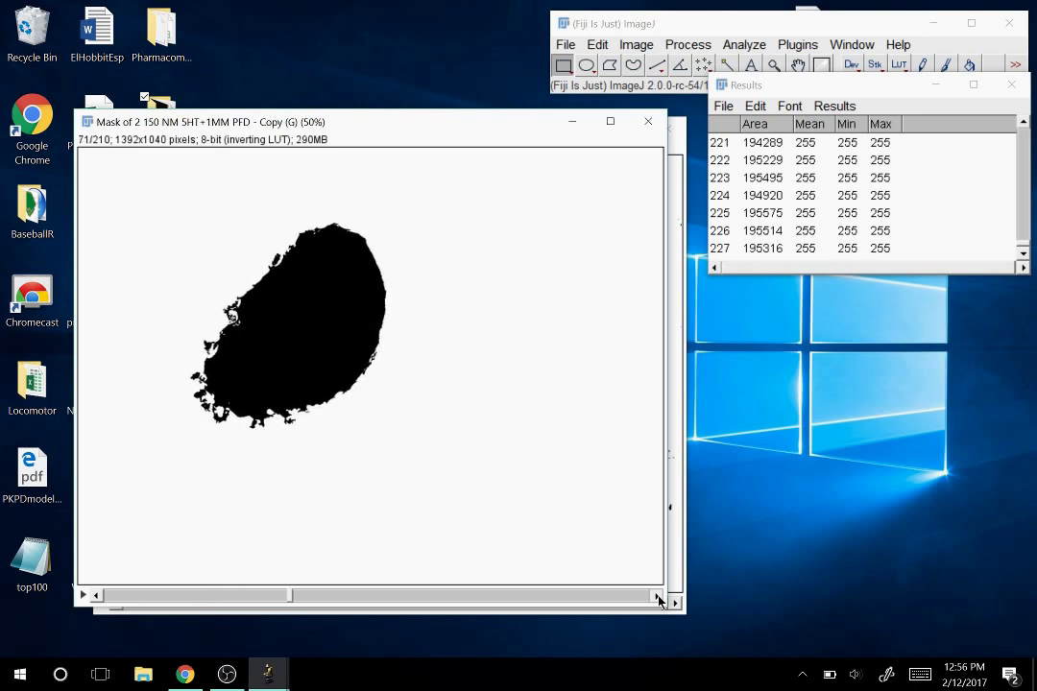
left_click(659, 596)
left_click(659, 596)
left_click(659, 596)
left_click(659, 596)
left_click(659, 596)
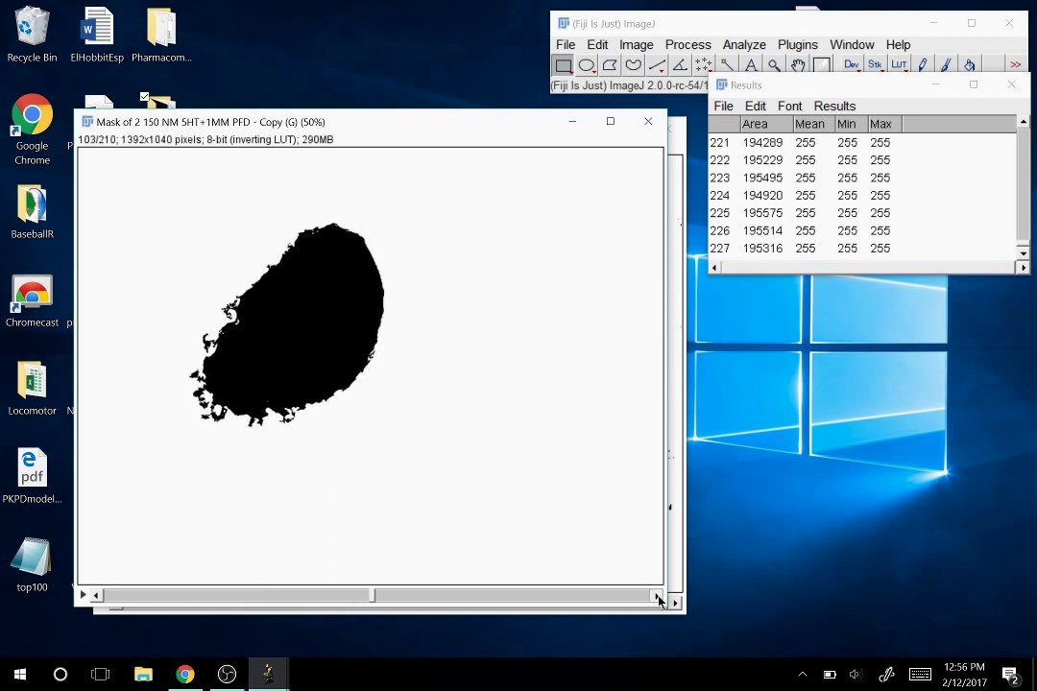
left_click(659, 597)
left_click(658, 596)
left_click(658, 597)
left_click(659, 596)
left_click(658, 596)
left_click(659, 596)
left_click(658, 596)
left_click(659, 596)
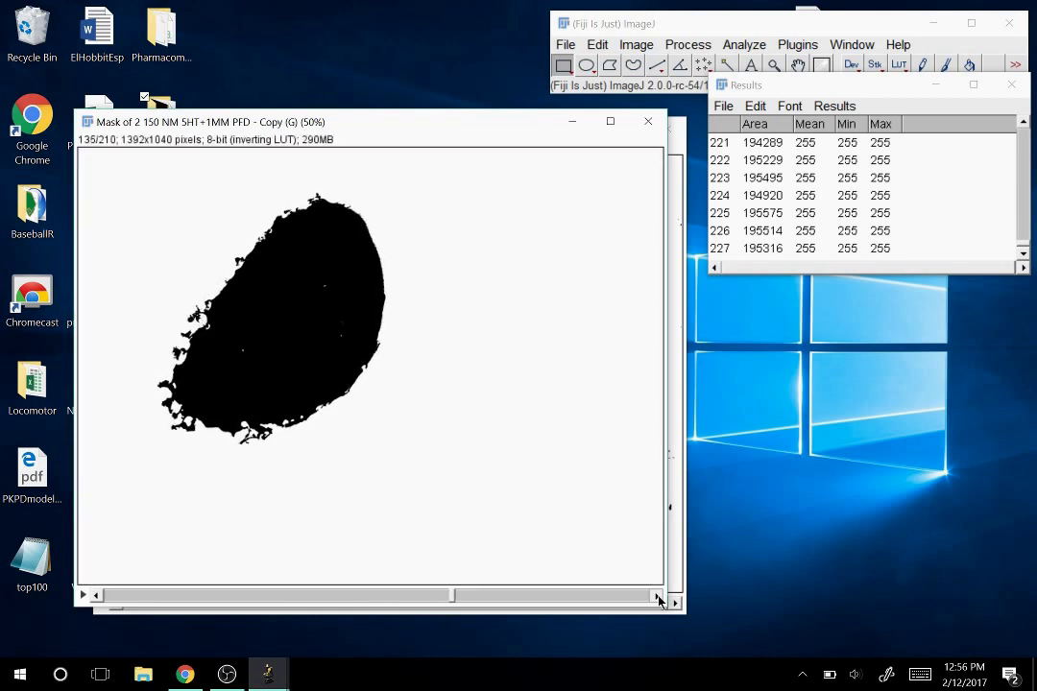
left_click(659, 596)
left_click(659, 596)
left_click(658, 596)
left_click(658, 596)
left_click(658, 596)
left_click(659, 597)
left_click(659, 596)
left_click(658, 596)
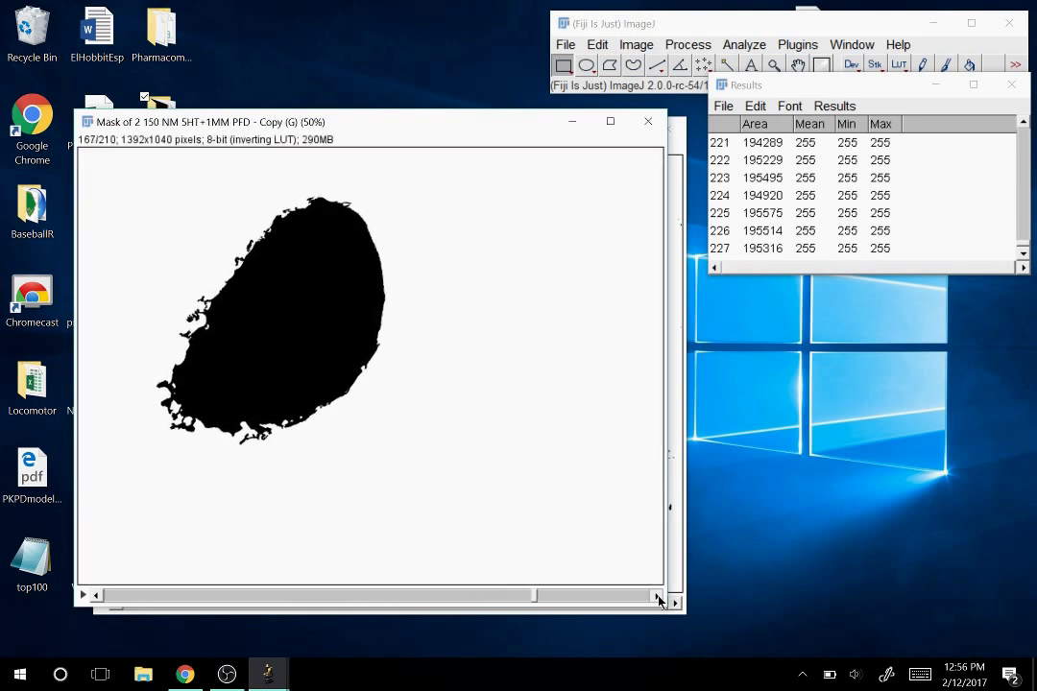
left_click(659, 596)
left_click(659, 596)
left_click(658, 596)
left_click(658, 596)
left_click(659, 596)
left_click(658, 596)
left_click(659, 596)
left_click(659, 596)
left_click(659, 596)
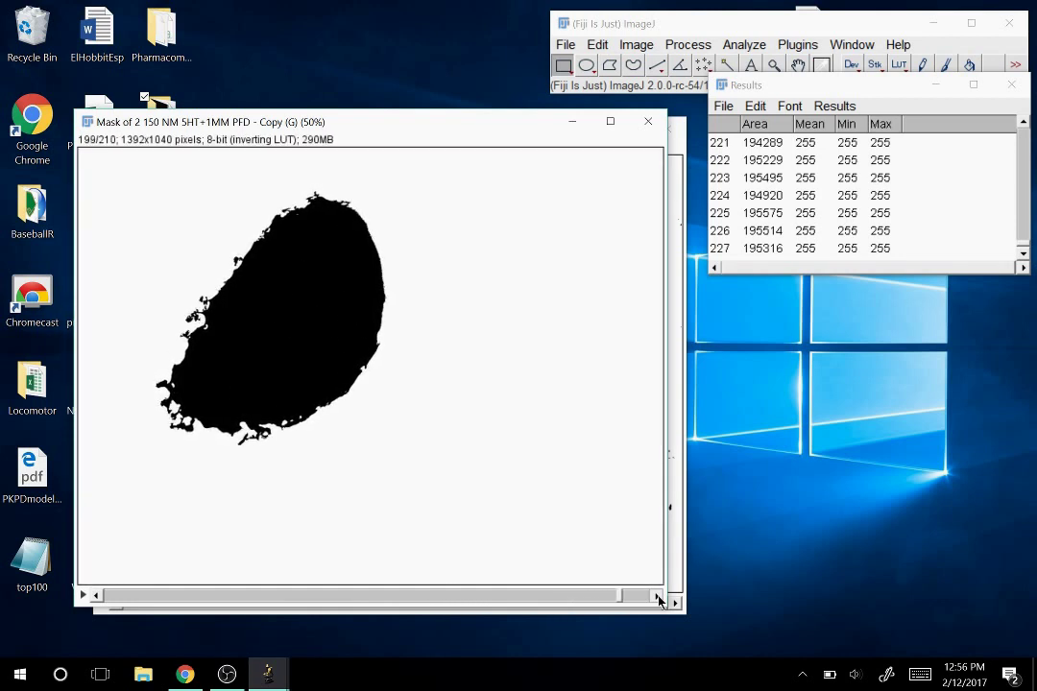
left_click(658, 596)
left_click(658, 596)
left_click(658, 596)
left_click(659, 596)
left_click(658, 596)
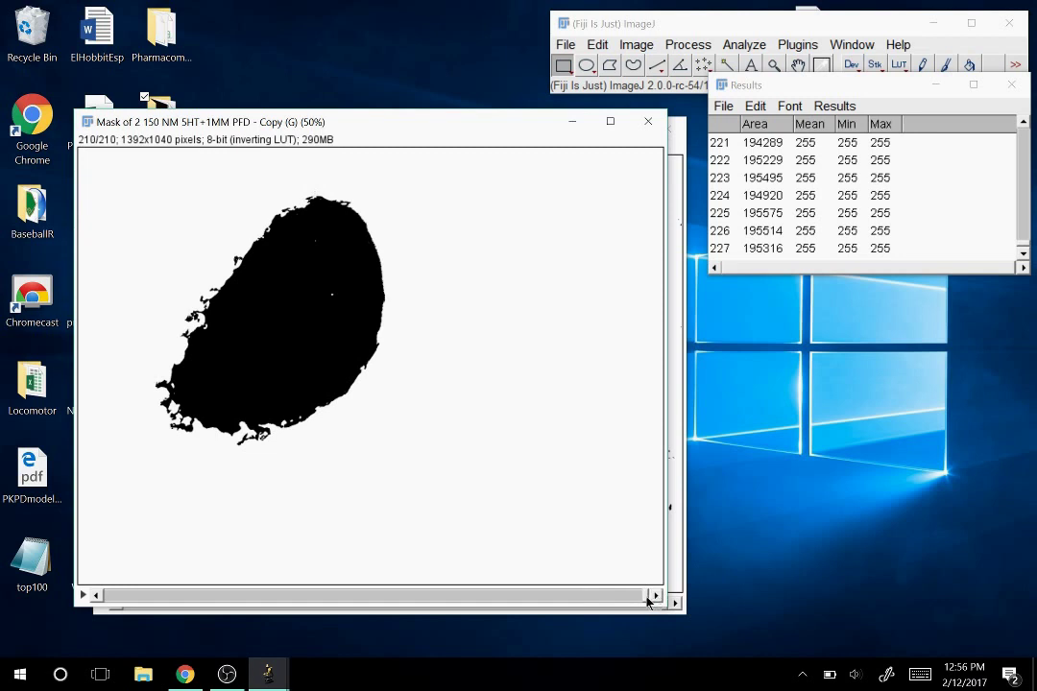
Bring the mask stack back to its early slices with the slider and mouse wheel.
left_click_drag(648, 601, 180, 599)
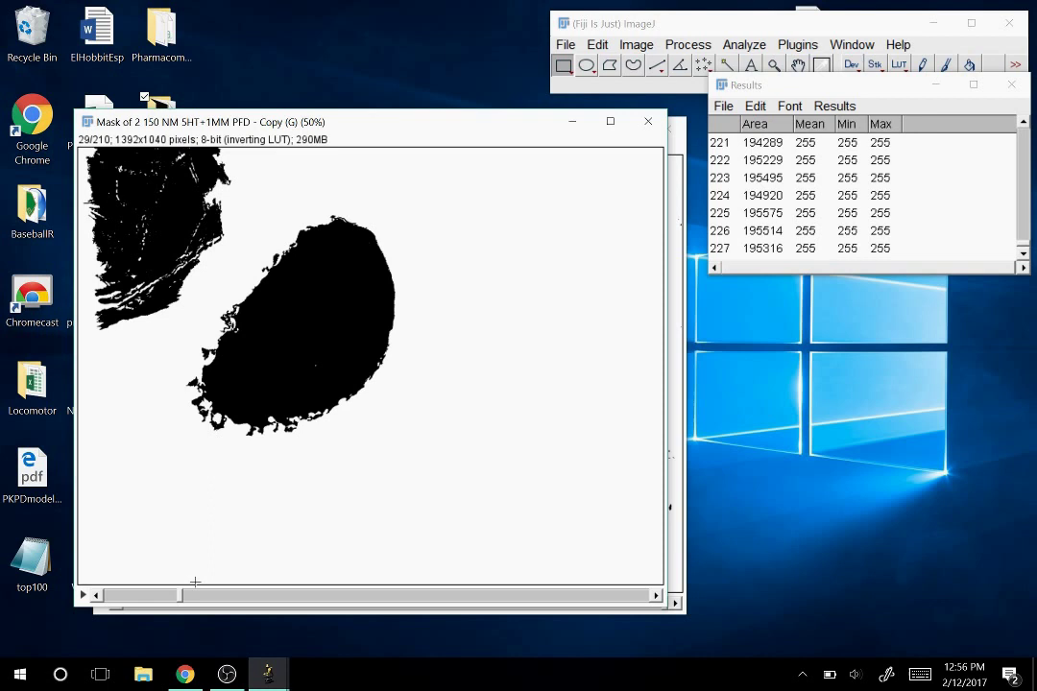
scroll(139, 476, "up", 16)
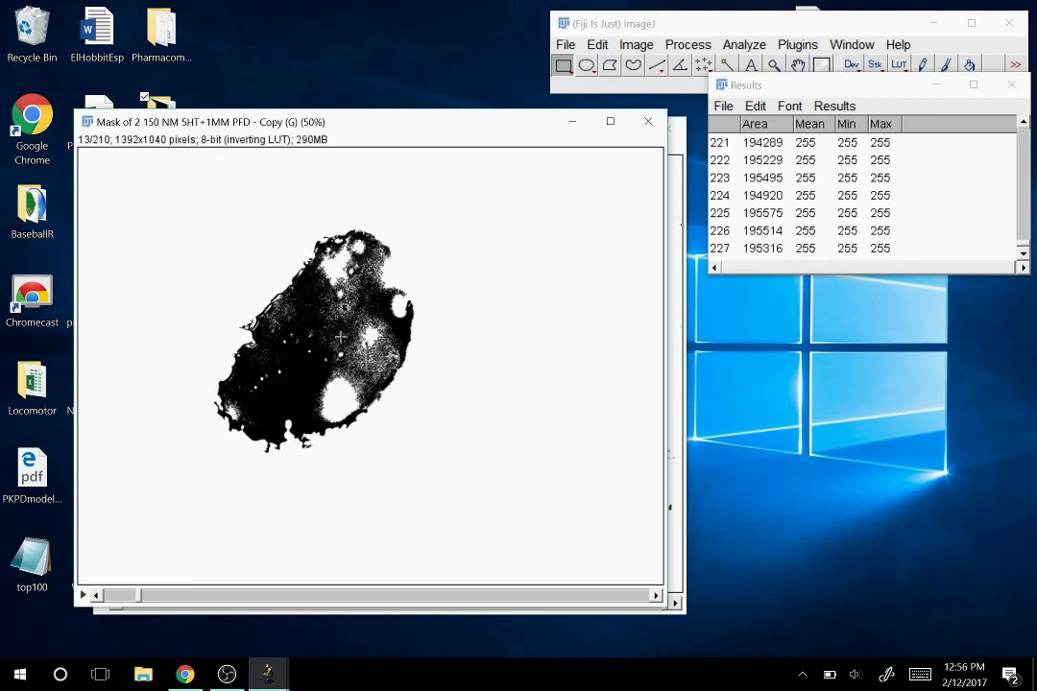
scroll(232, 432, "up", 6)
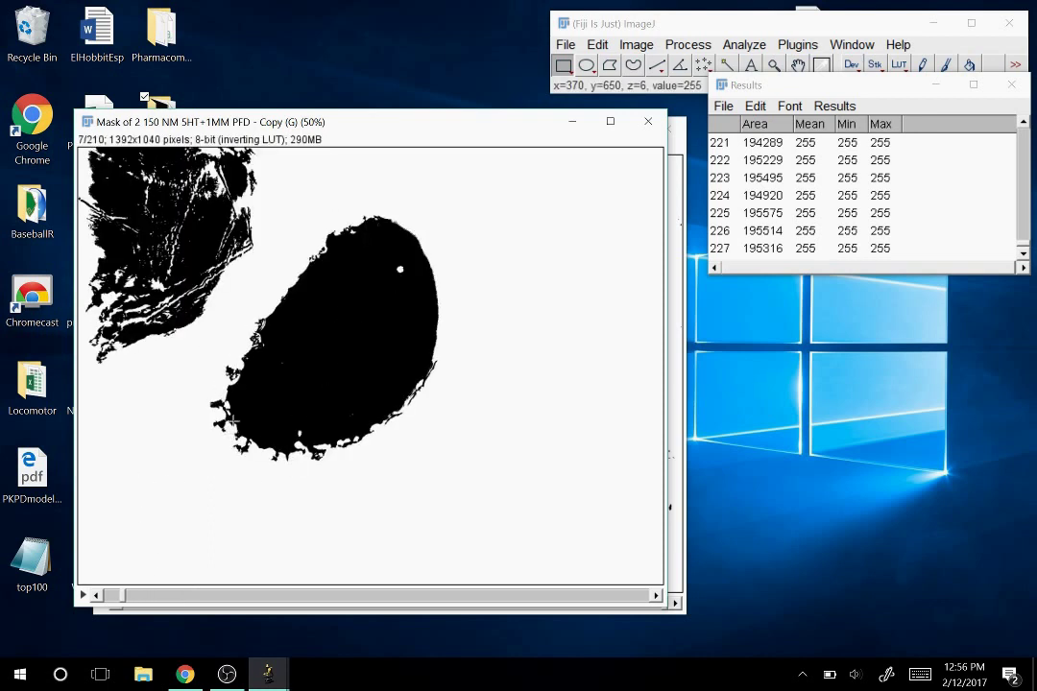
scroll(233, 419, "up", 6)
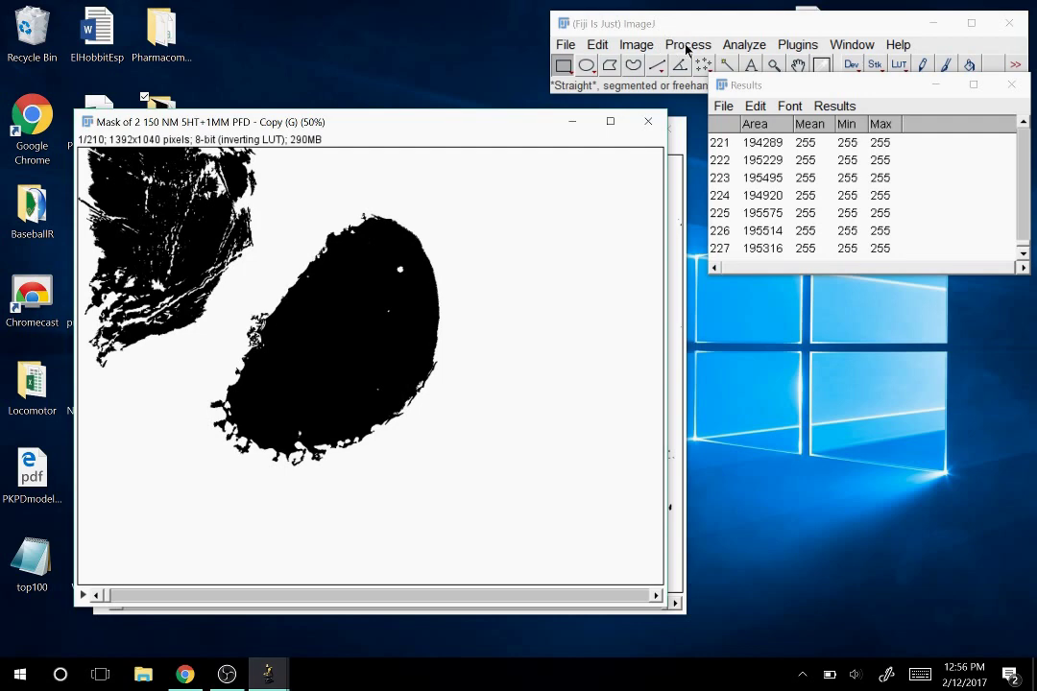
Close the mask stack and discard the 227 Results measurements without saving.
left_click(648, 122)
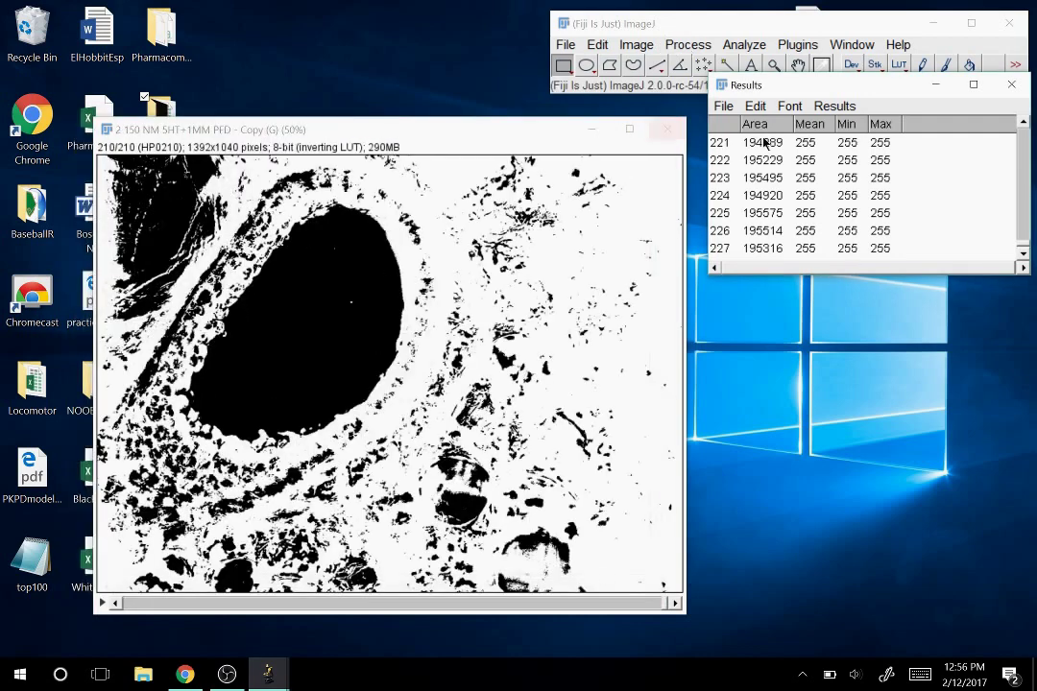
left_click(1011, 84)
left_click(515, 220)
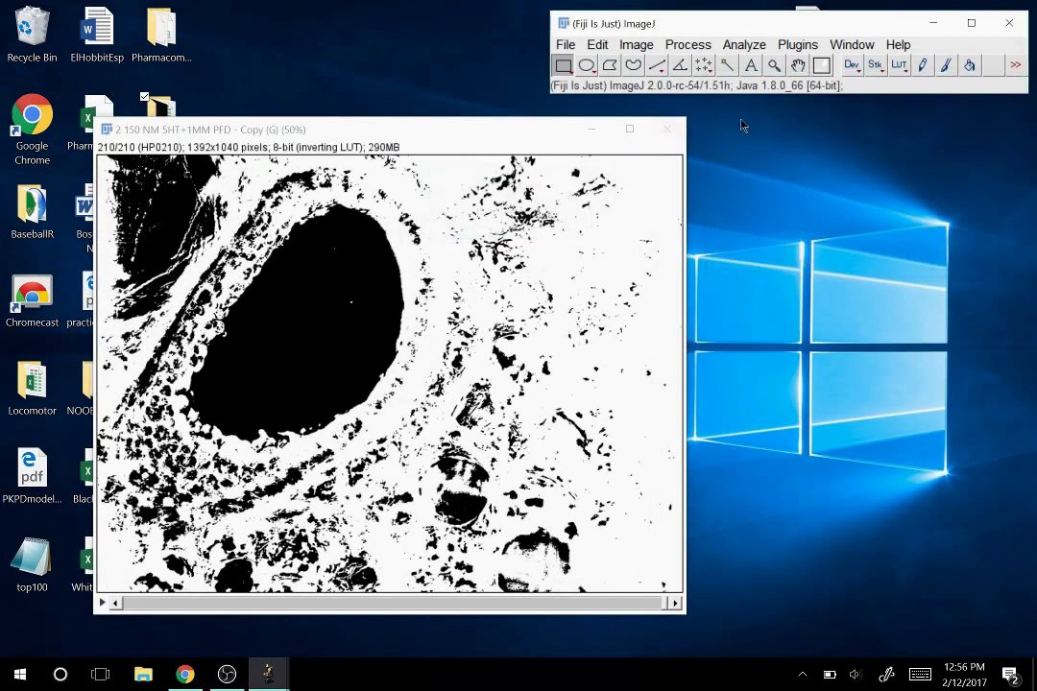
Apply Binary Fill Holes to all 210 slices of the stack.
left_click(732, 45)
left_click(646, 19)
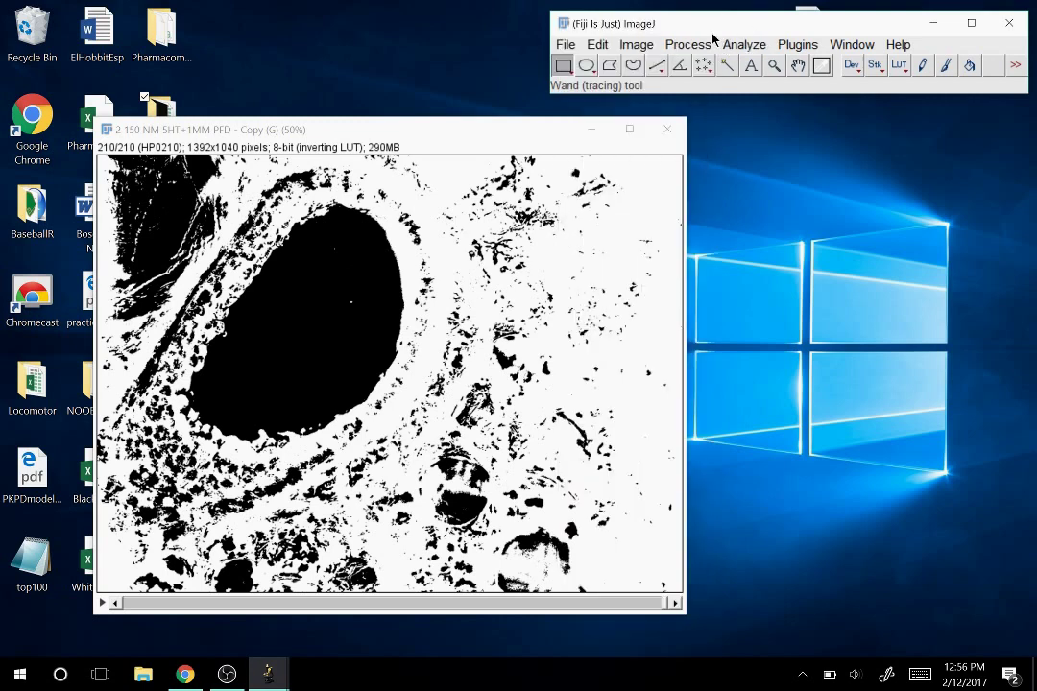
left_click(688, 44)
mouse_move(582, 225)
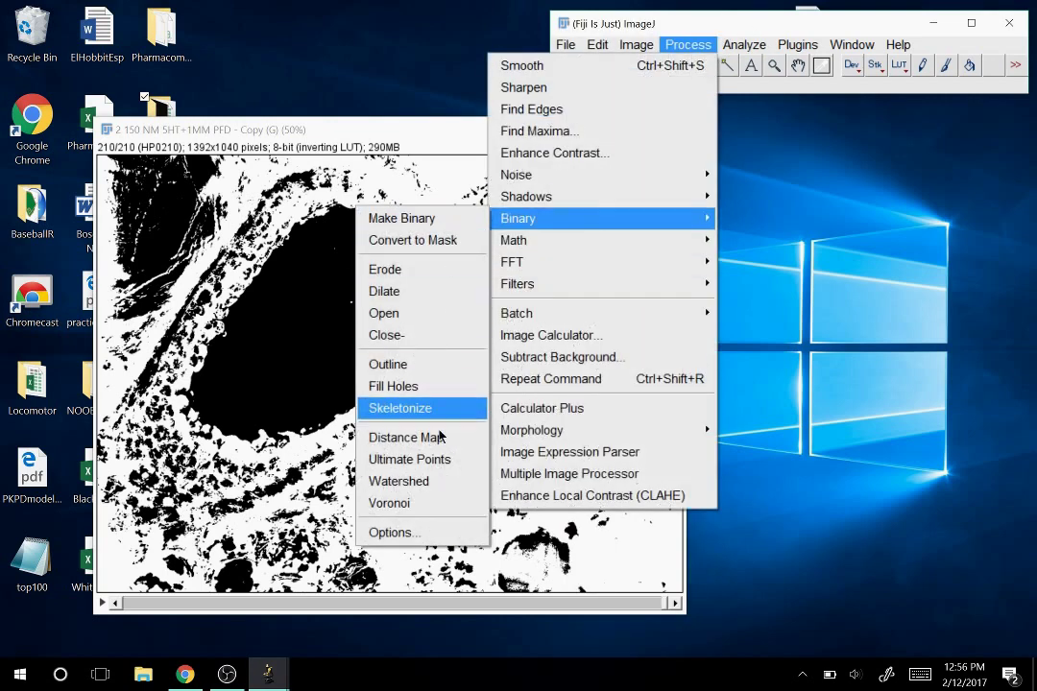
left_click(425, 388)
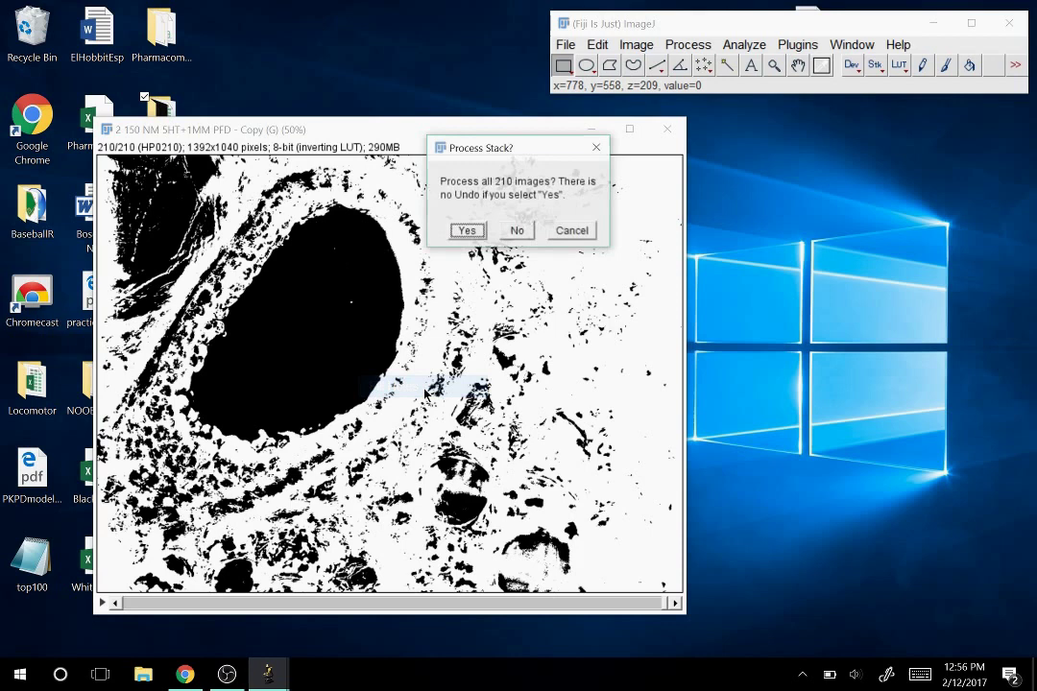
left_click(469, 231)
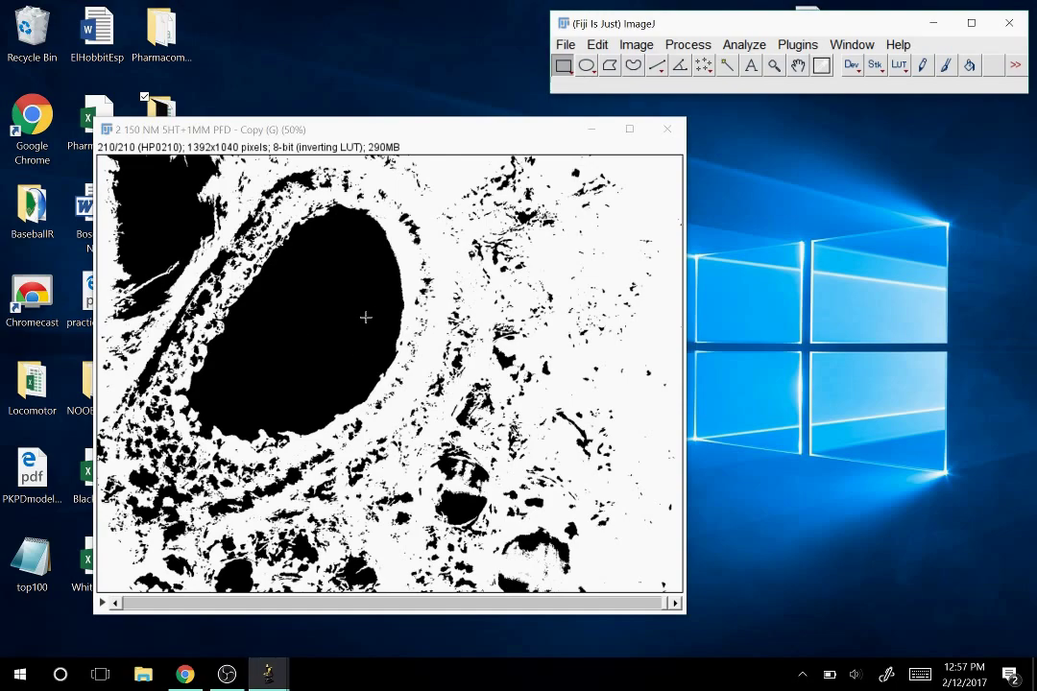
Scroll the filled binary stack forward to slice 154, then drag the slider back to slice 1.
scroll(335, 330, "up", 3)
scroll(335, 330, "up", 20)
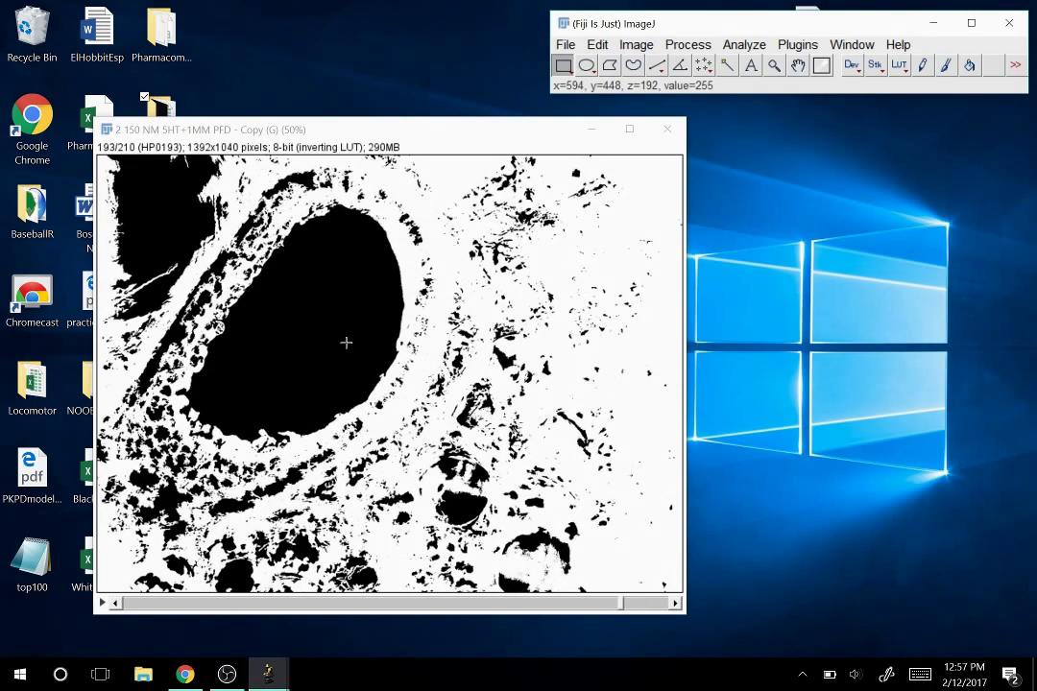
left_click_drag(600, 609, 134, 619)
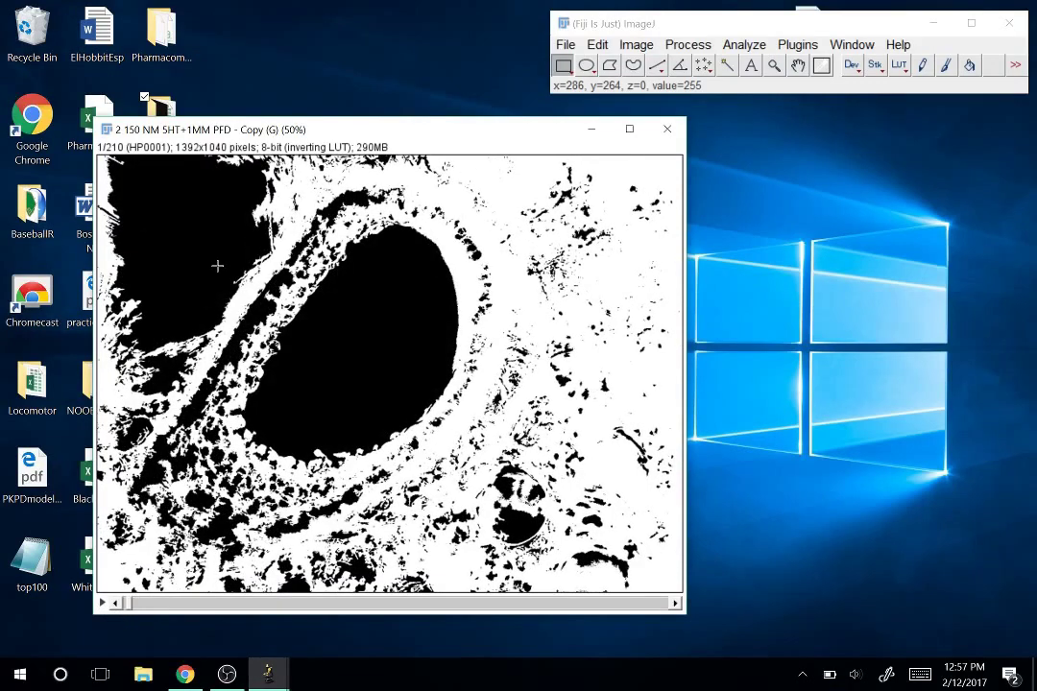
scroll(218, 266, "down", 4)
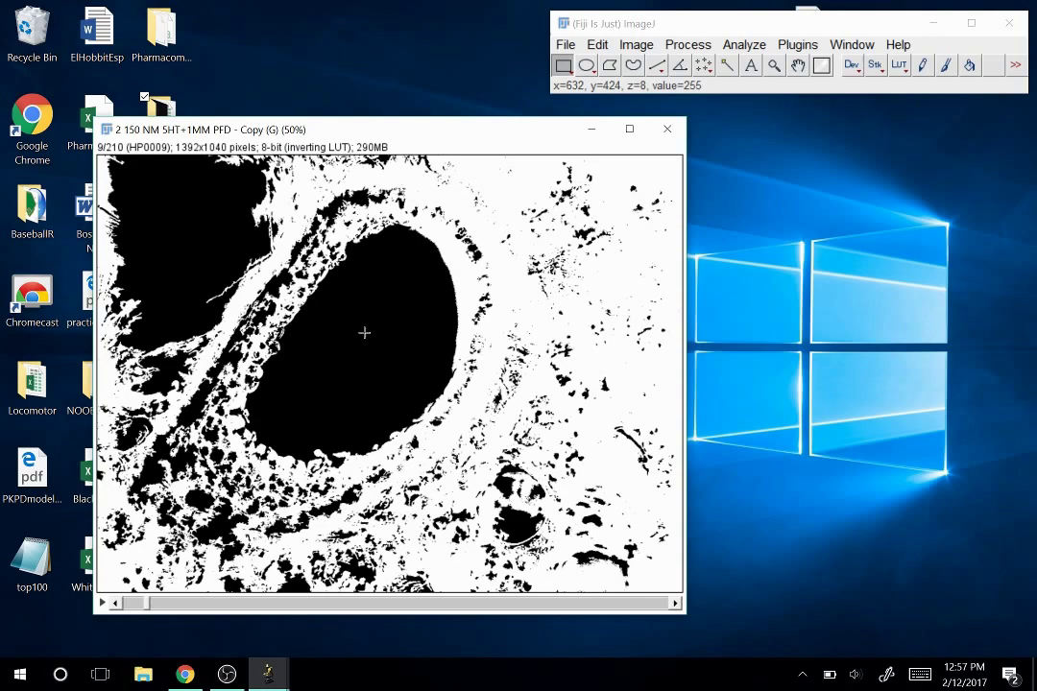
scroll(329, 343, "down", 4)
scroll(329, 343, "down", 1)
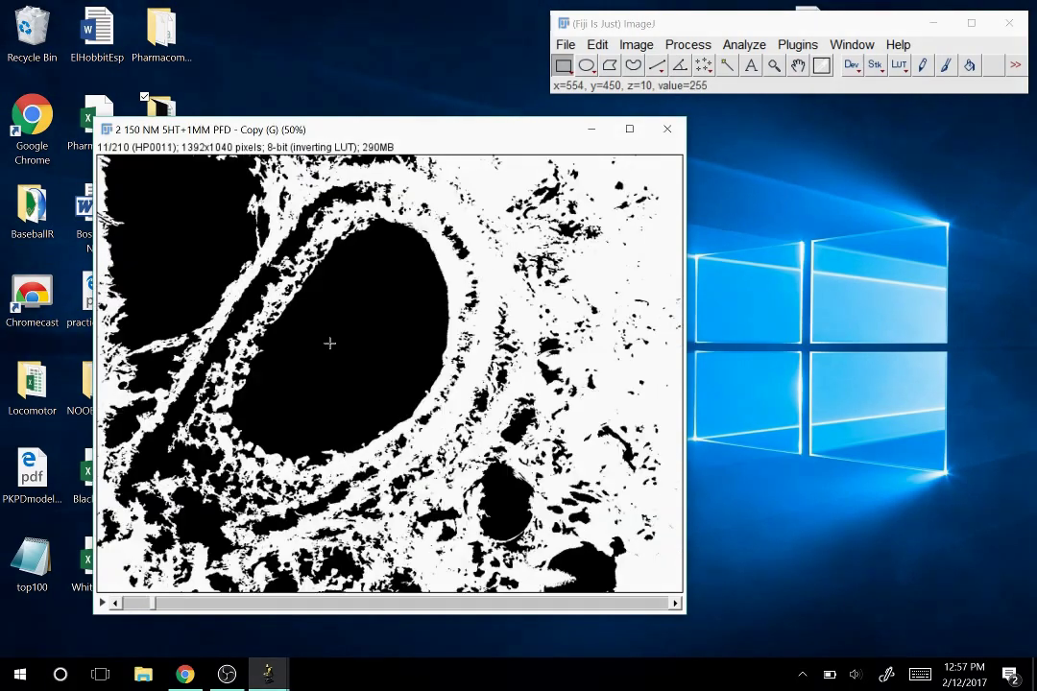
scroll(332, 341, "down", 3)
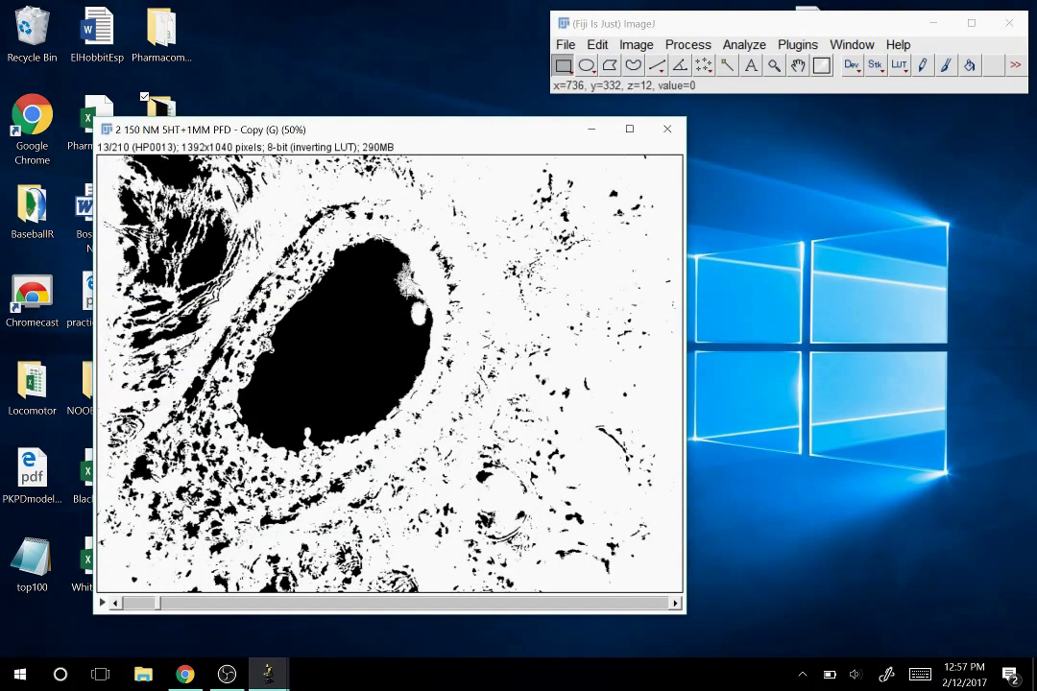
scroll(329, 354, "down", 20)
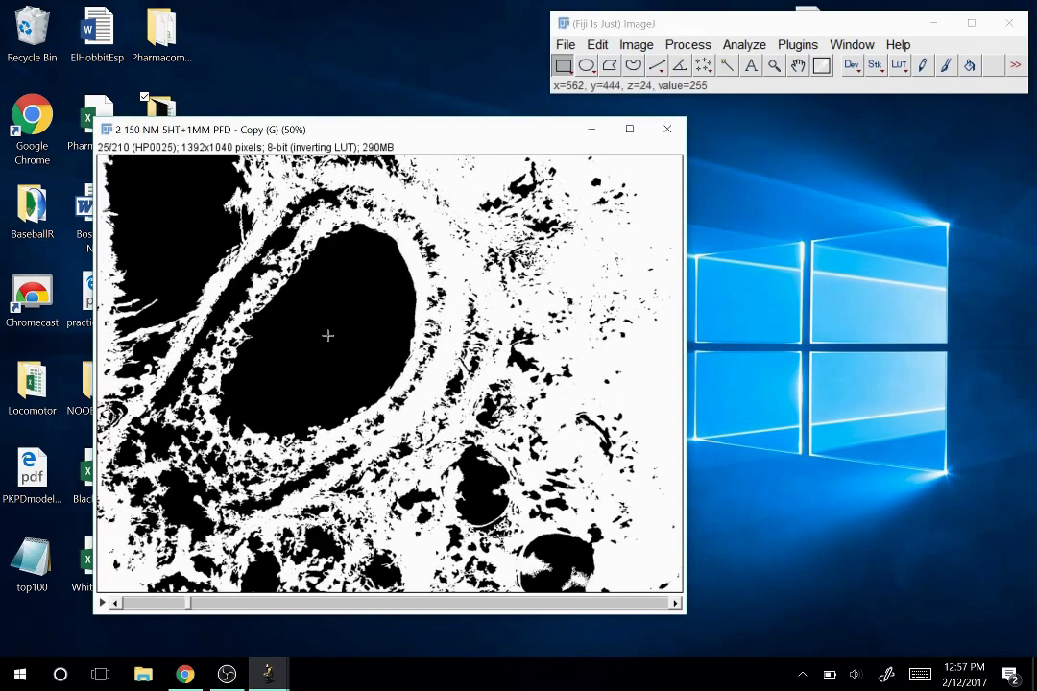
scroll(332, 335, "down", 20)
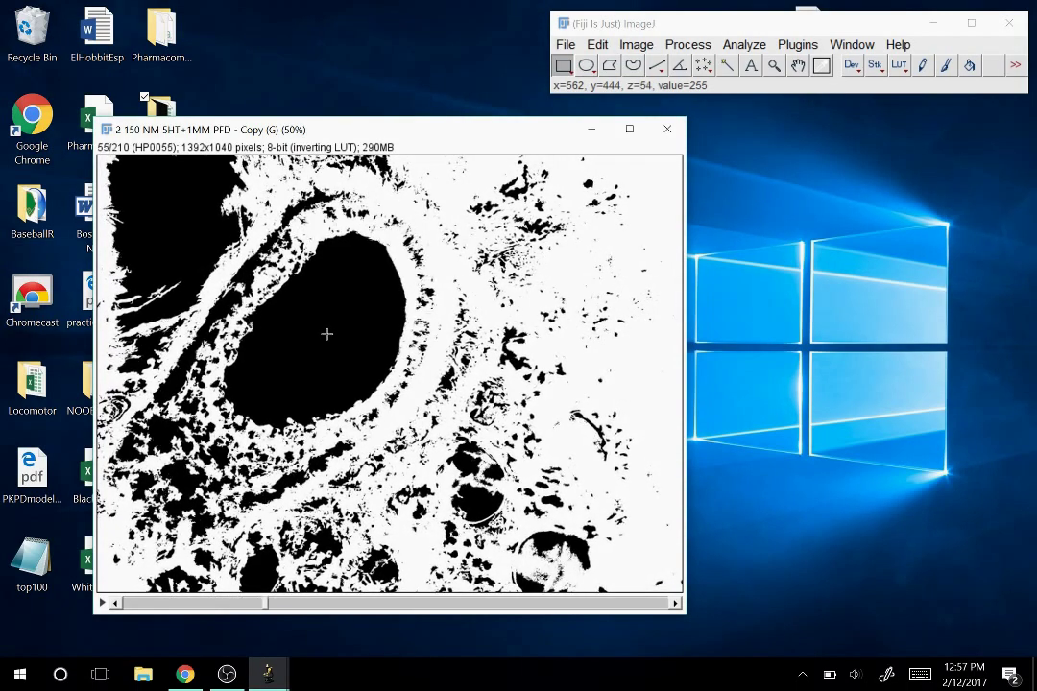
scroll(337, 335, "down", 20)
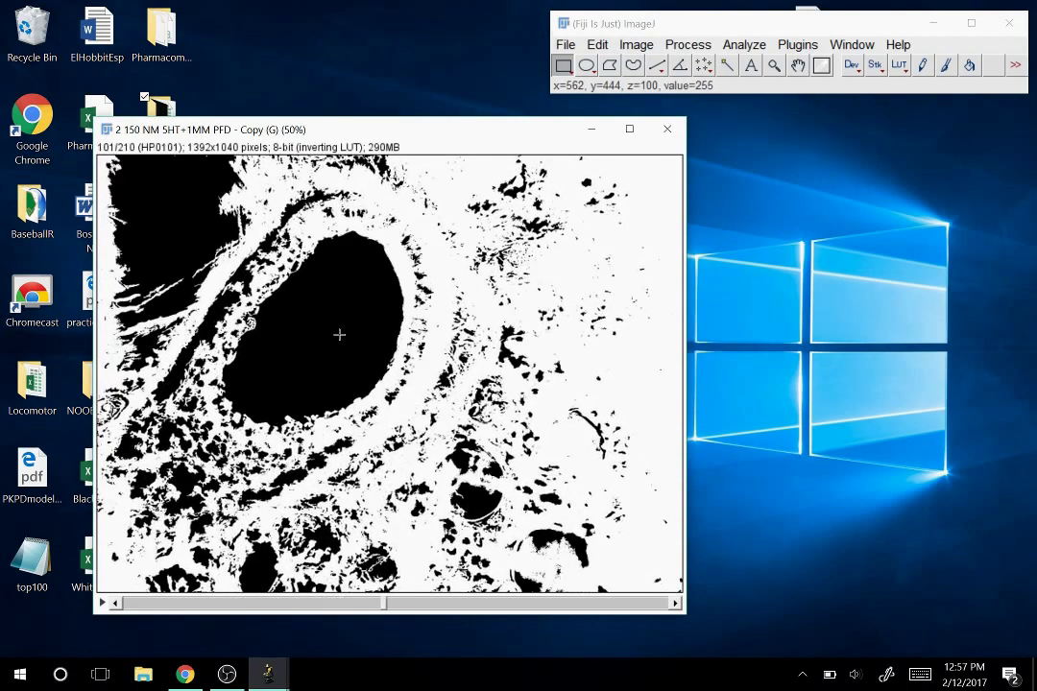
scroll(340, 331, "down", 20)
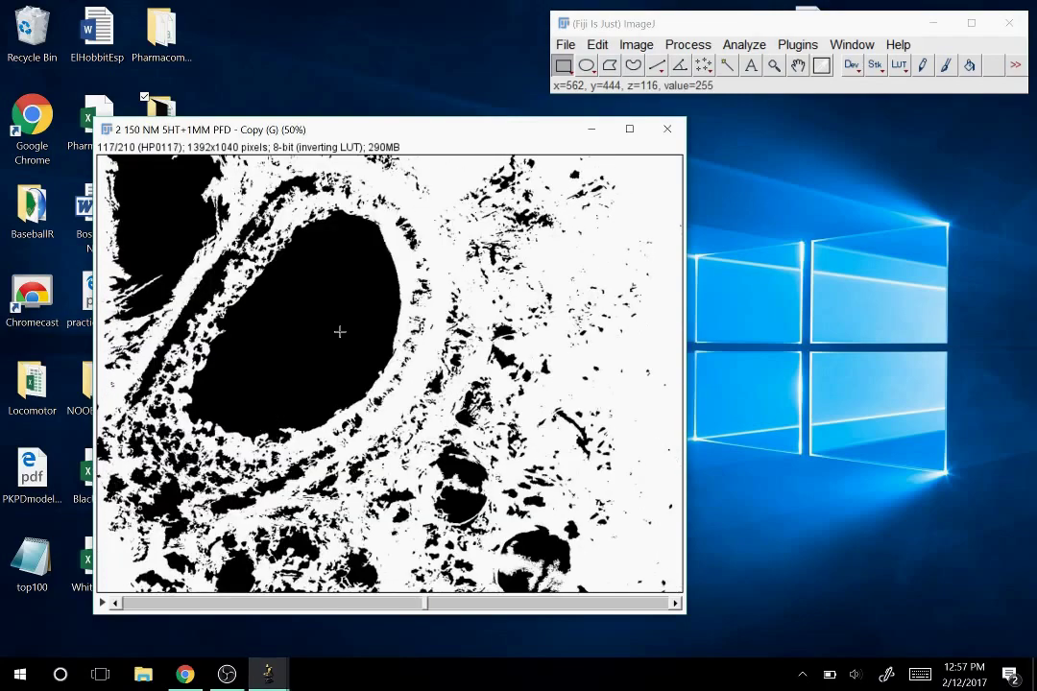
scroll(327, 309, "down", 19)
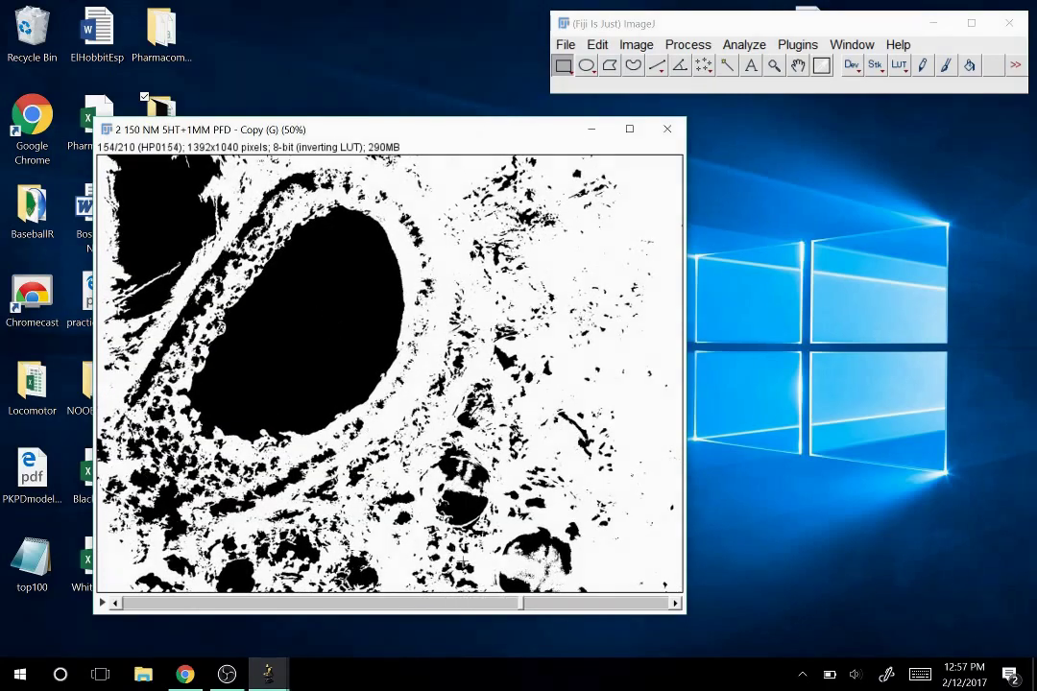
left_click_drag(520, 604, 110, 604)
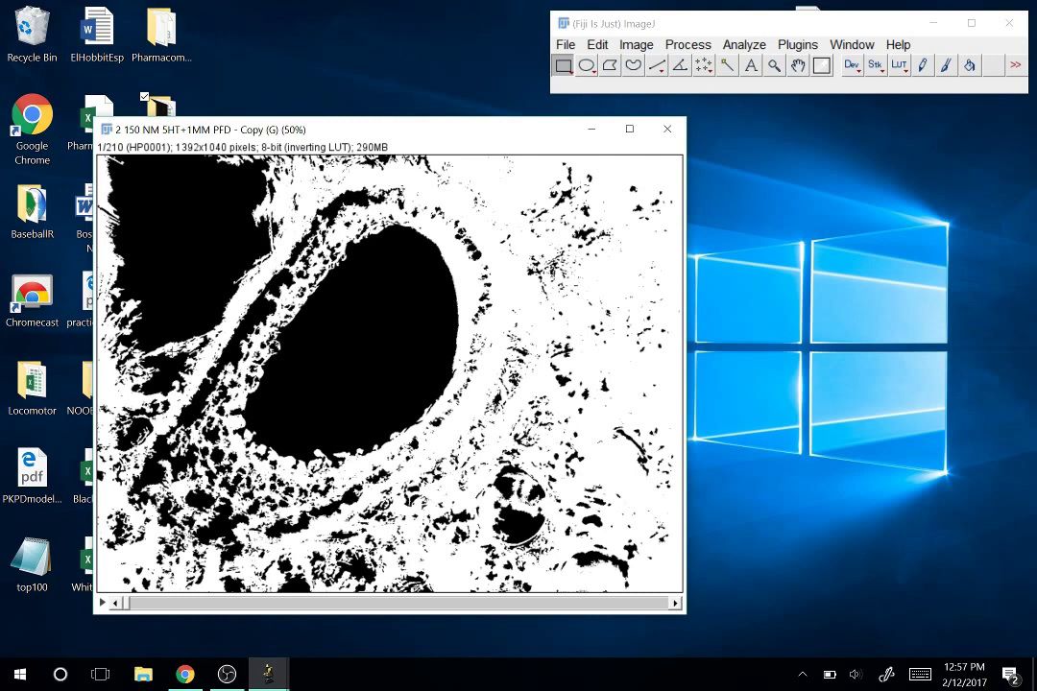
Rerun Analyze Particles with circularity 0.1-1.00, size 100000-Infinity, Masks, on all 210 slices.
left_click(746, 45)
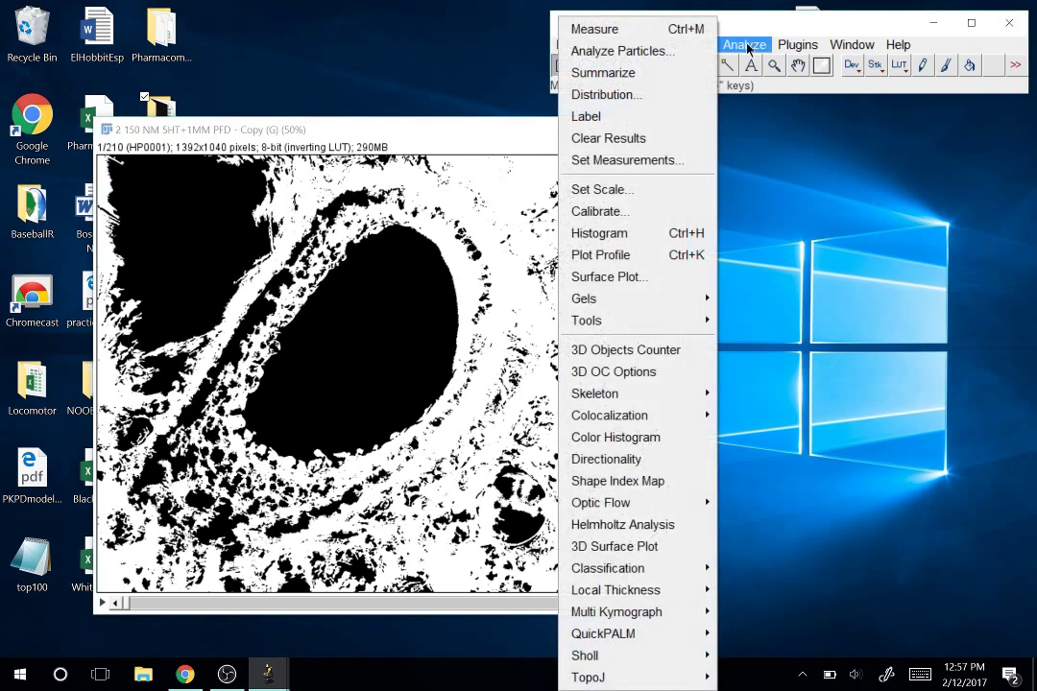
left_click(622, 51)
left_click_drag(502, 174, 509, 173)
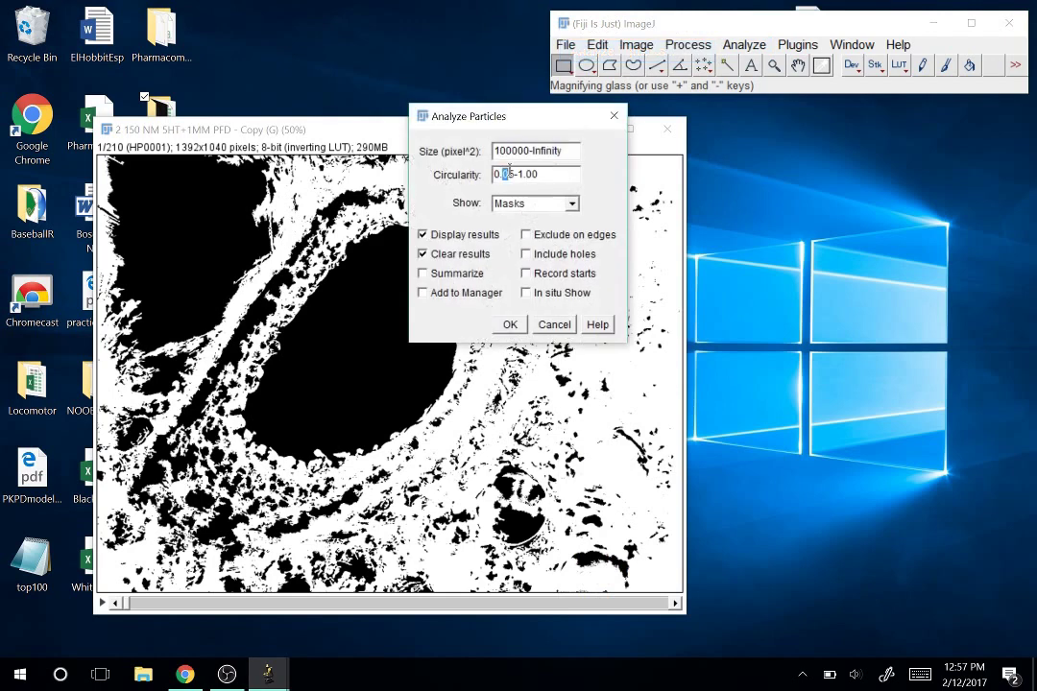
key("Delete")
type("1")
key("Delete")
left_click_drag(538, 115, 678, 116)
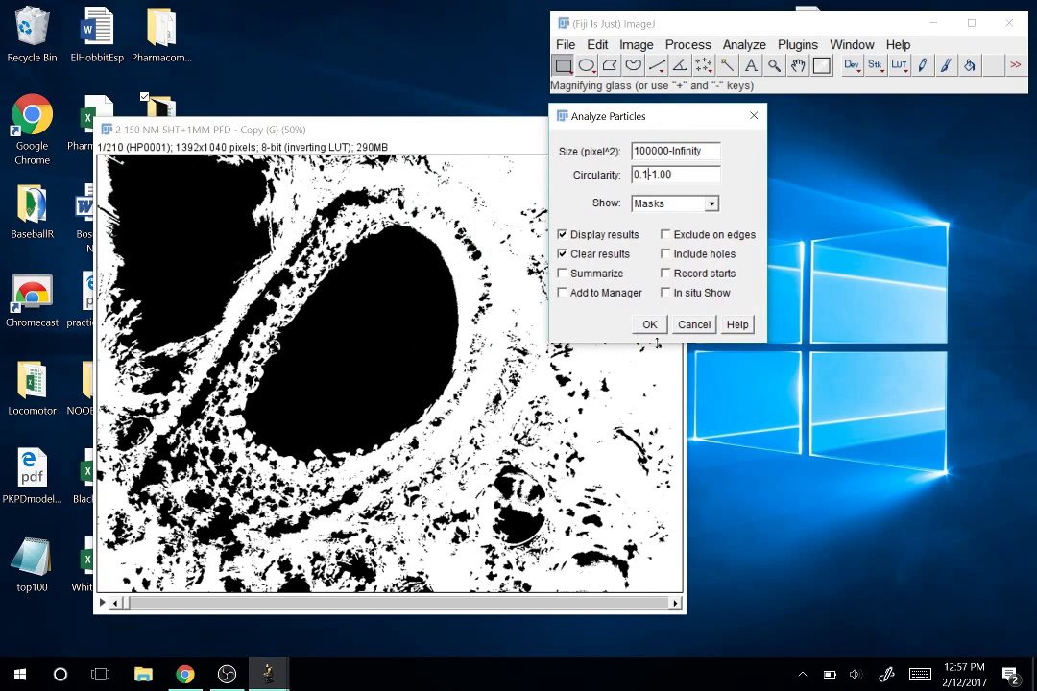
left_click(650, 325)
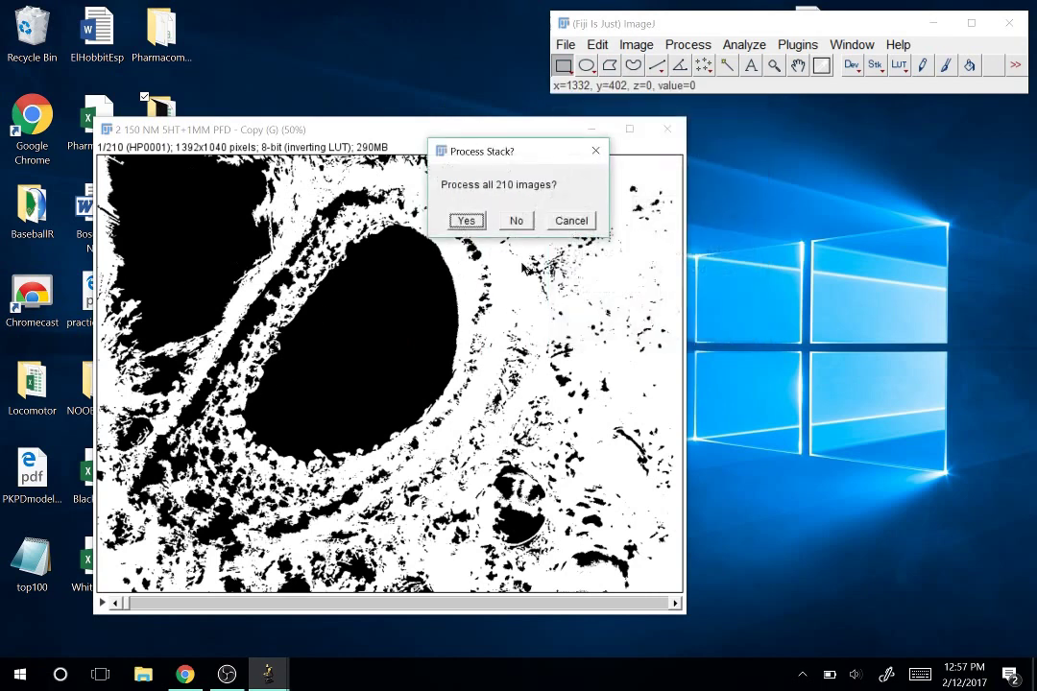
left_click(465, 221)
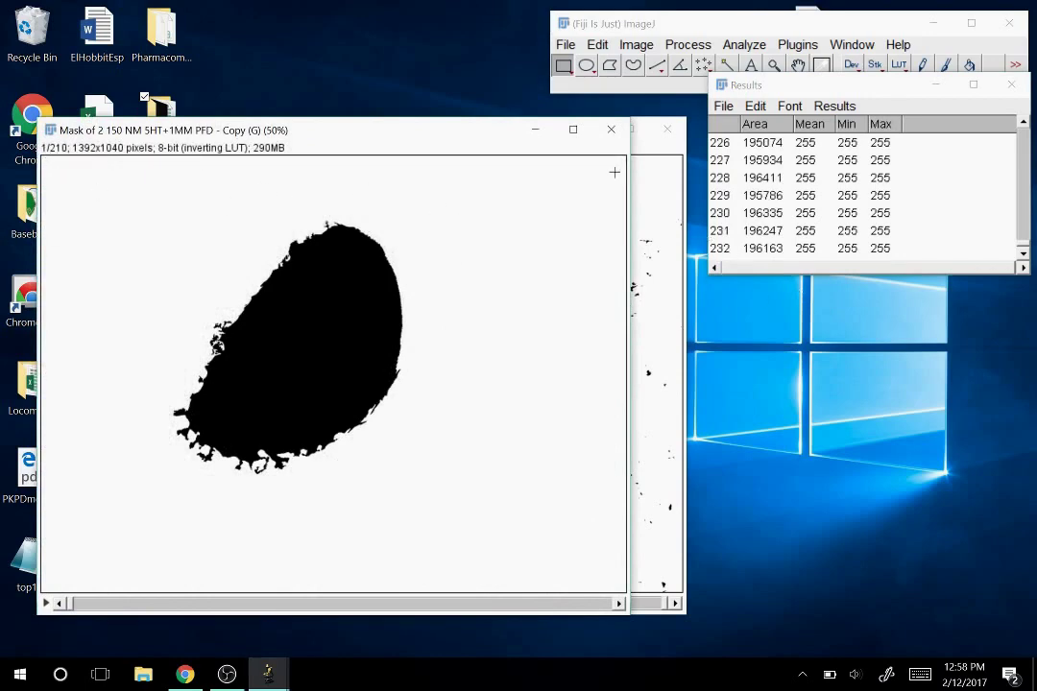
left_click(638, 146)
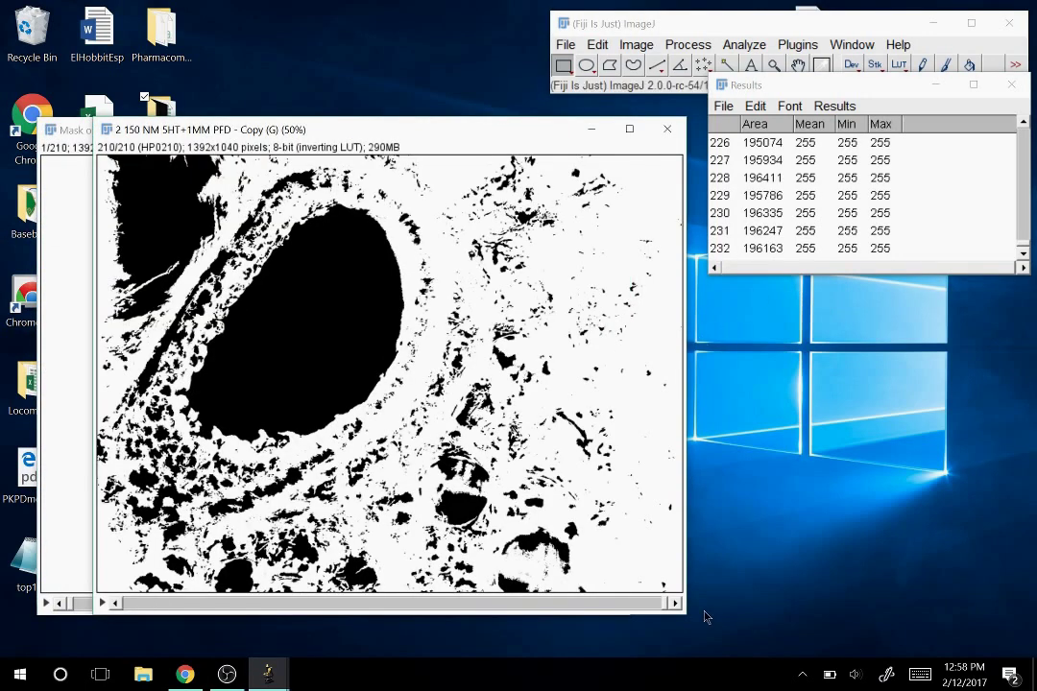
left_click_drag(664, 604, 103, 604)
left_click(76, 575)
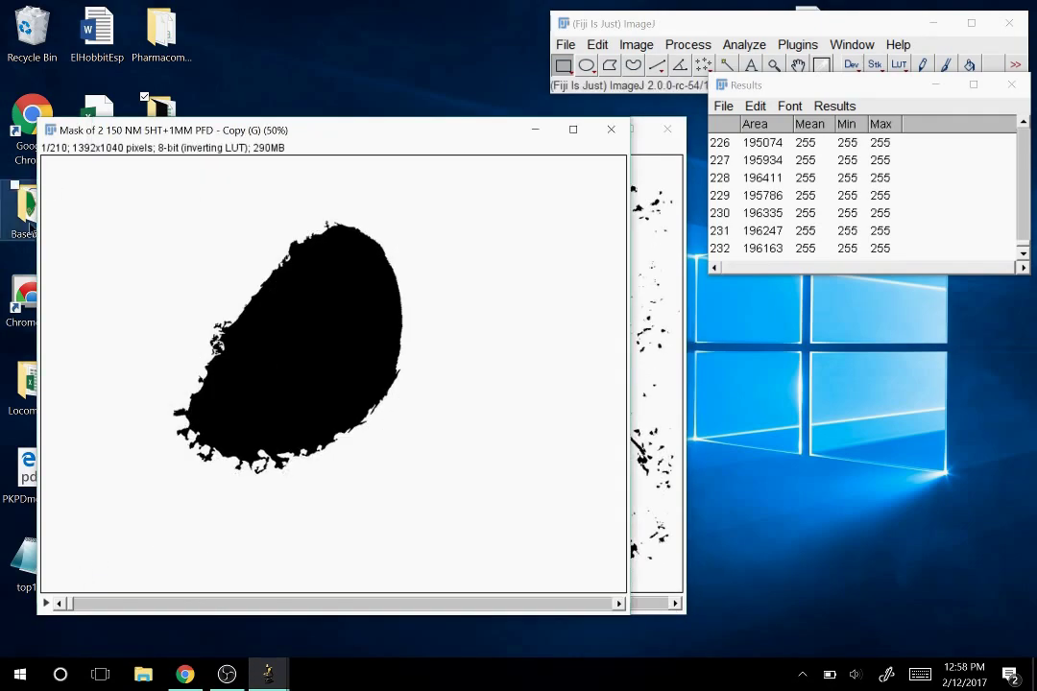
key("backslash")
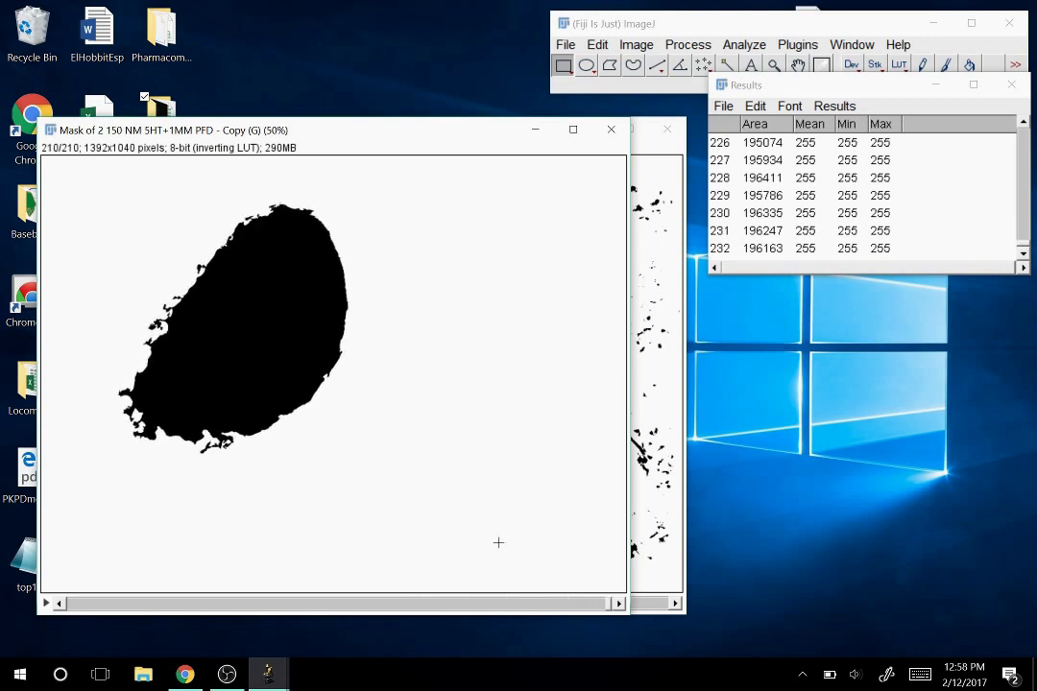
left_click_drag(607, 609, 60, 605)
Close the mask stack and discard the 232 Results measurements without saving.
left_click(611, 130)
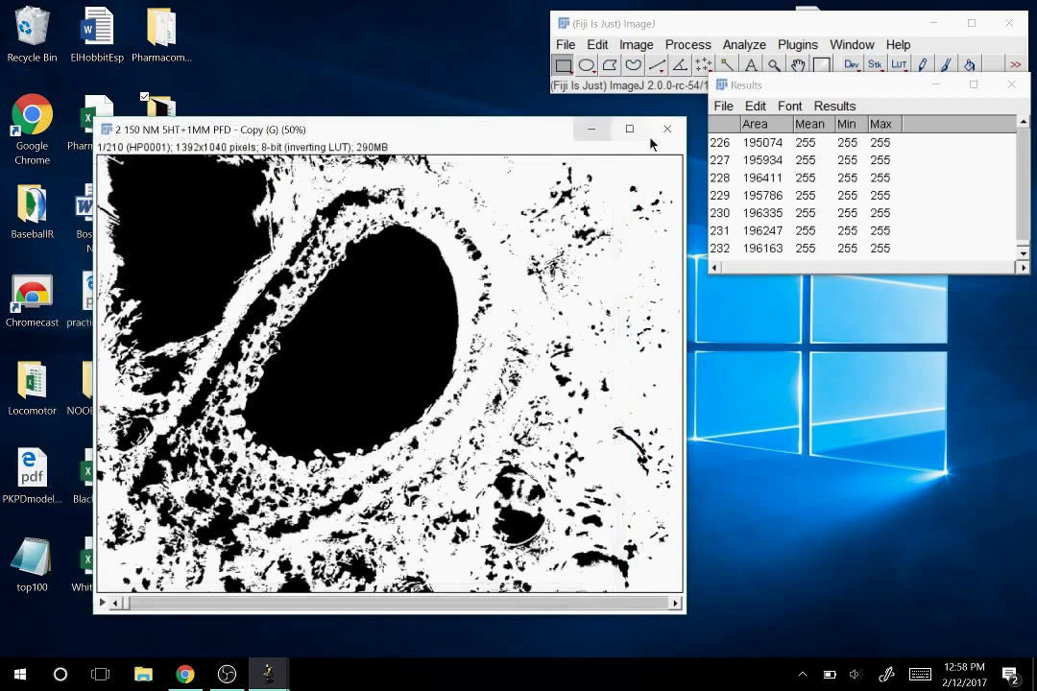
left_click(1011, 85)
left_click(515, 221)
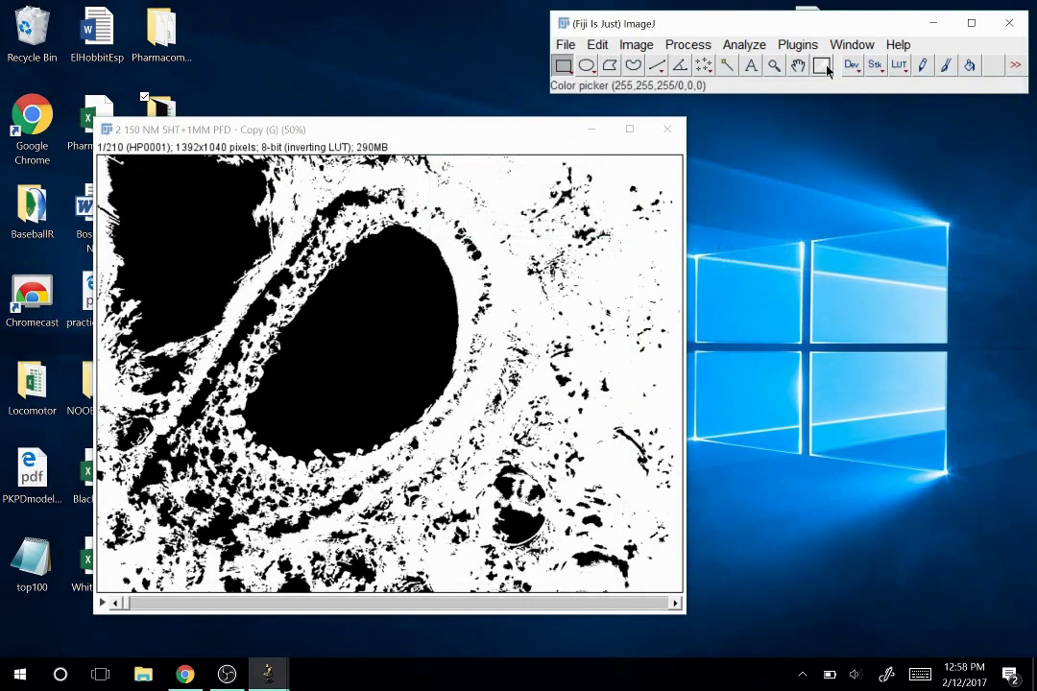
Select the Freehand selection tool and scroll the stack to slice 32 around the airway.
left_click(696, 44)
mouse_move(758, 48)
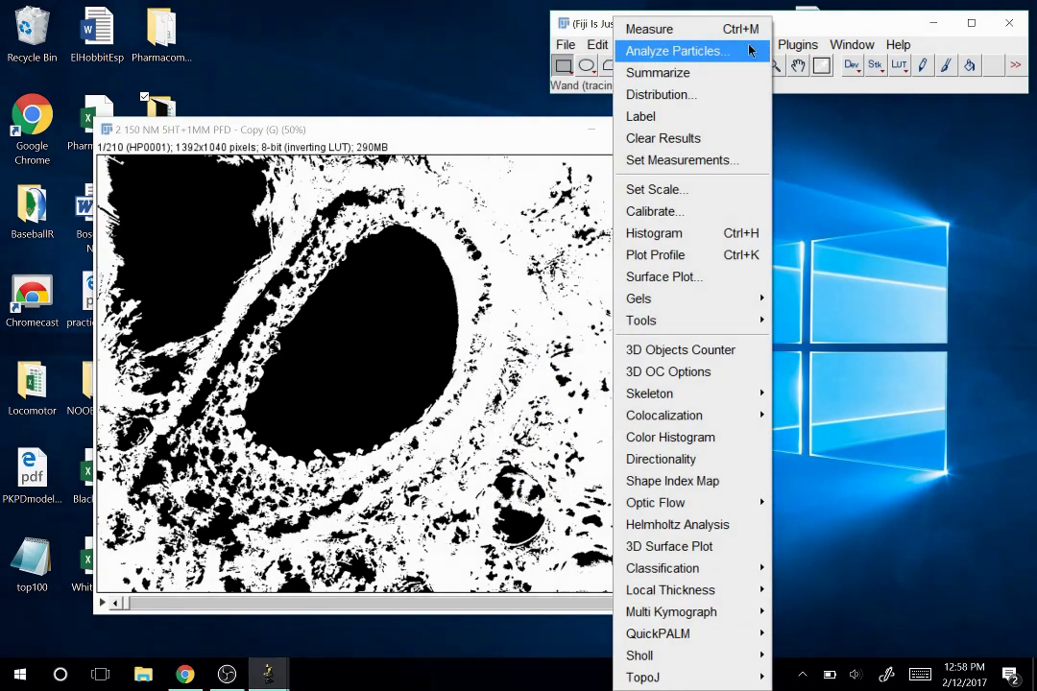
left_click(597, 44)
left_click(633, 65)
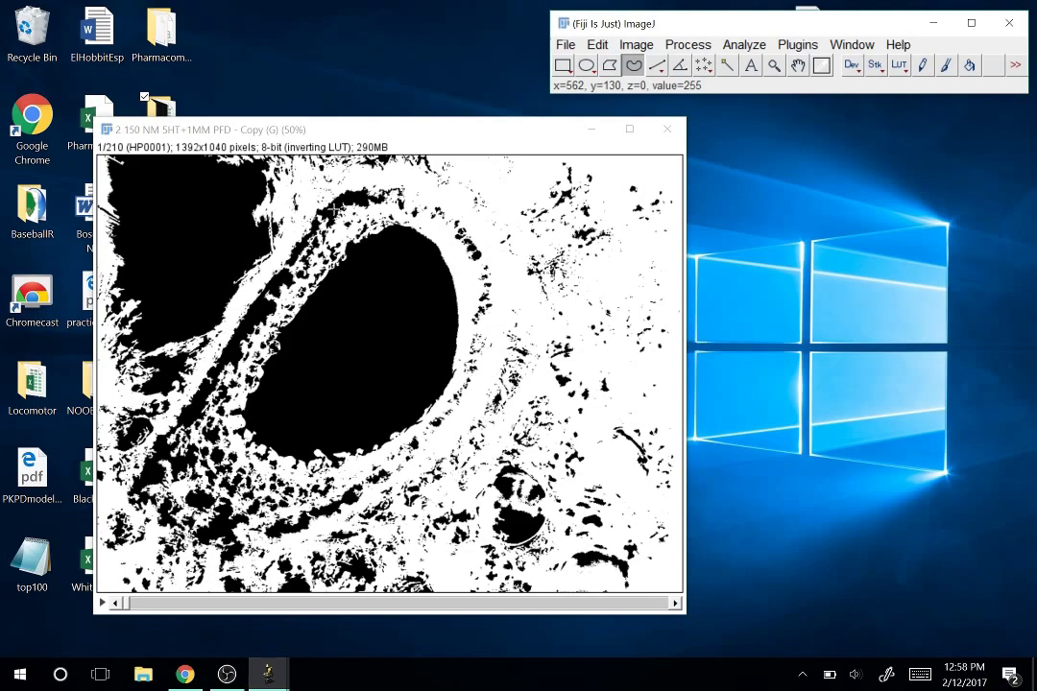
scroll(269, 357, "down", 15)
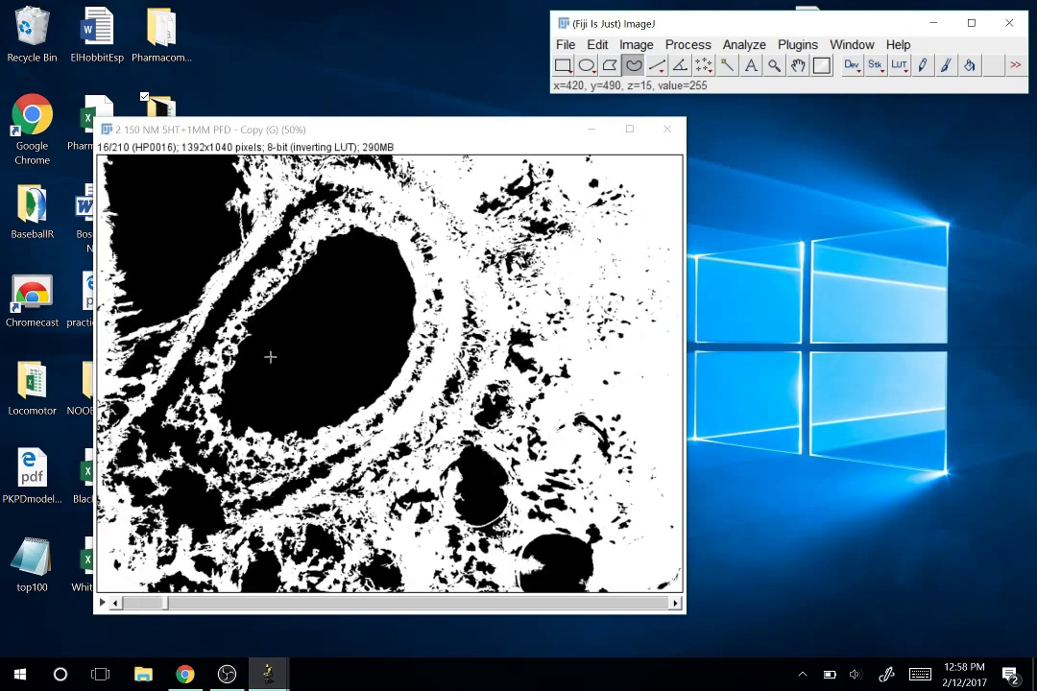
scroll(270, 357, "down", 16)
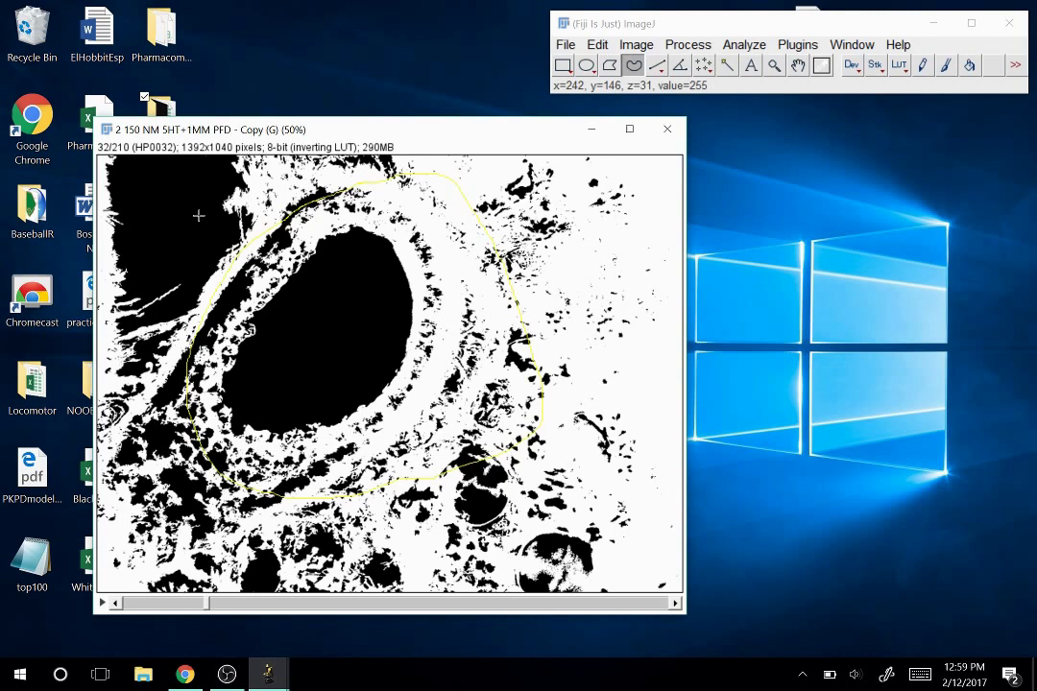
Run Analyze Particles with unchanged settings inside the freehand outline on all 210 slices.
left_click(746, 44)
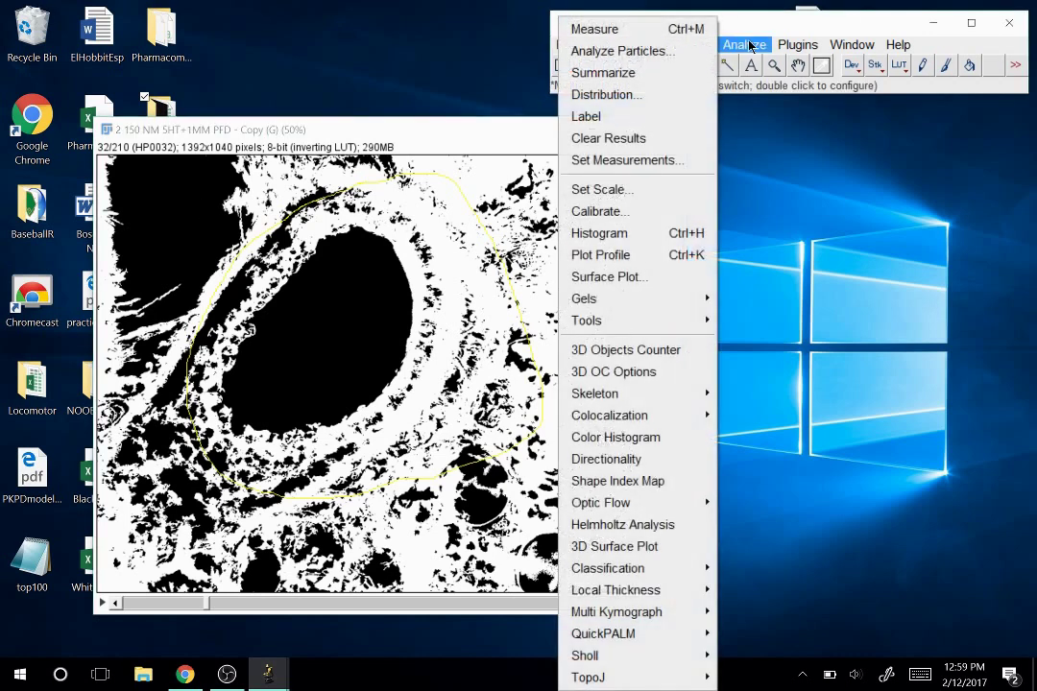
left_click(614, 51)
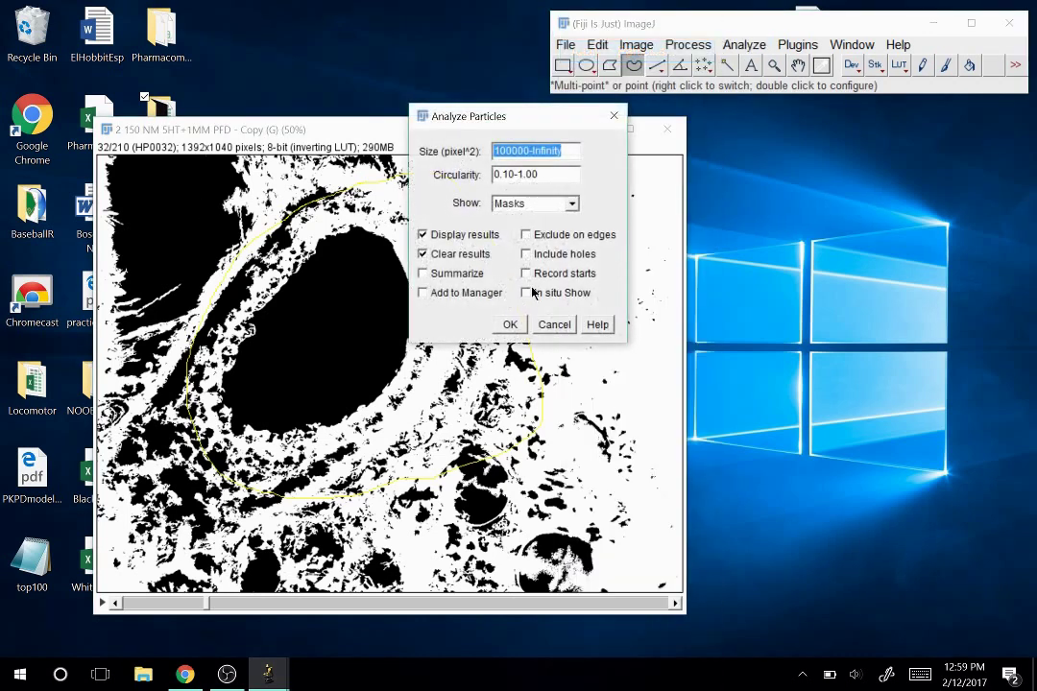
left_click(509, 326)
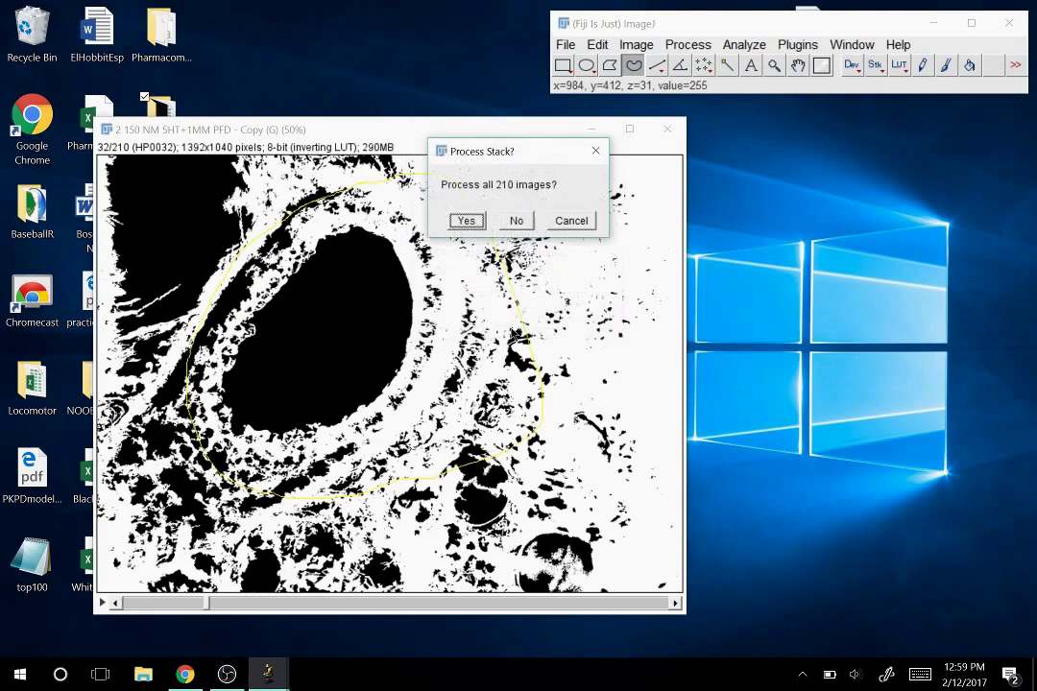
left_click(467, 222)
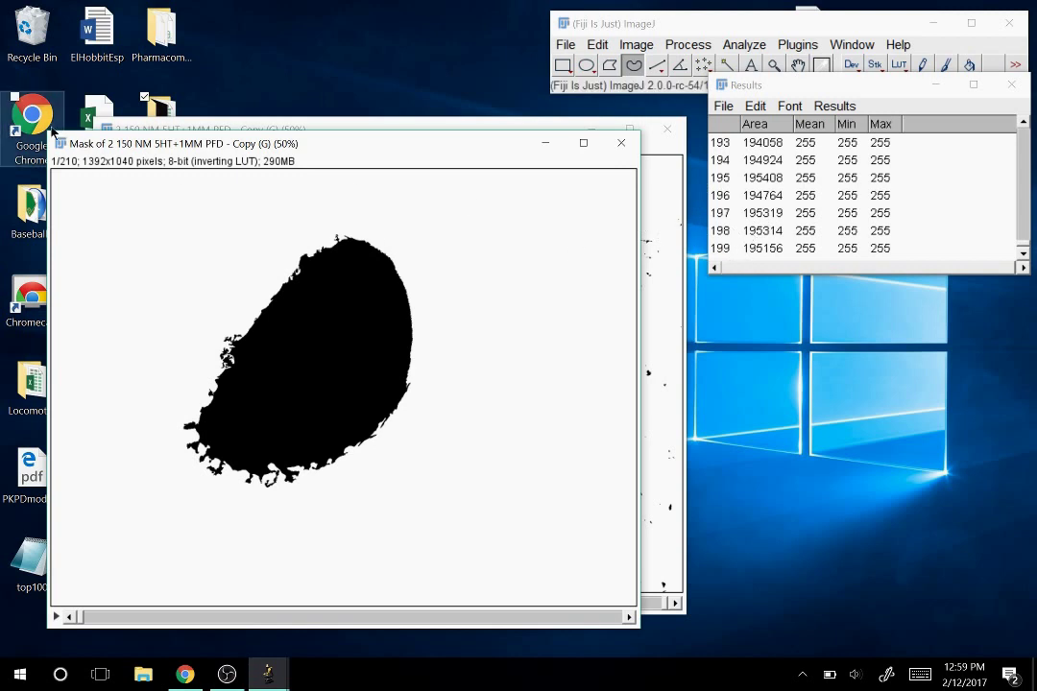
Return the mask stack to slice 1 and scroll the Results table back to its first rows.
scroll(223, 328, "down", 17)
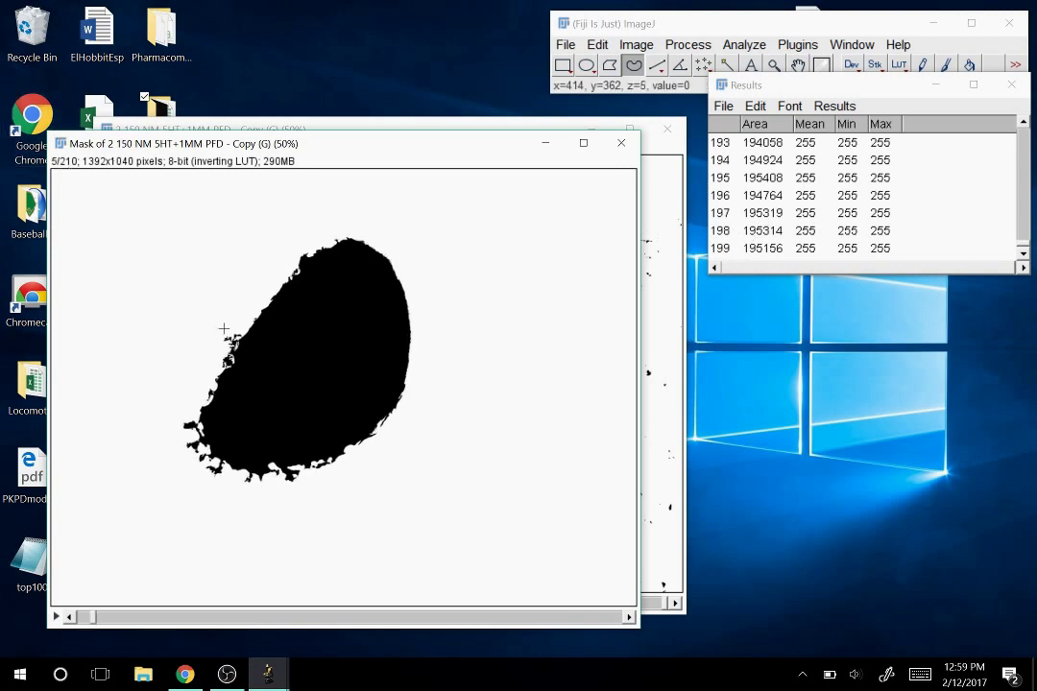
scroll(225, 327, "down", 20)
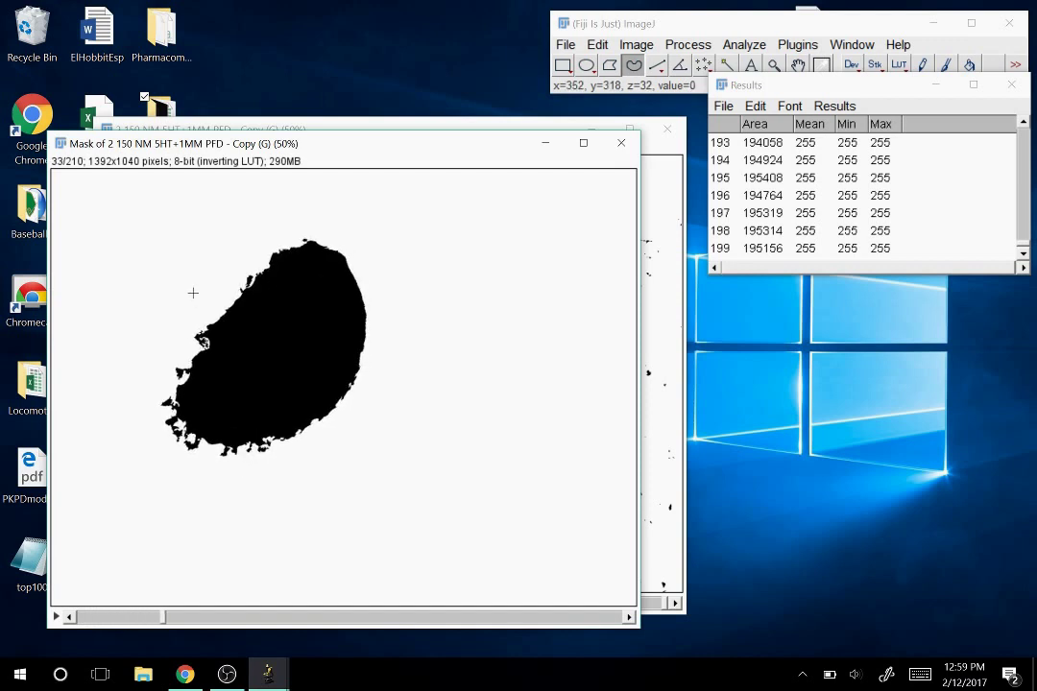
scroll(191, 284, "down", 20)
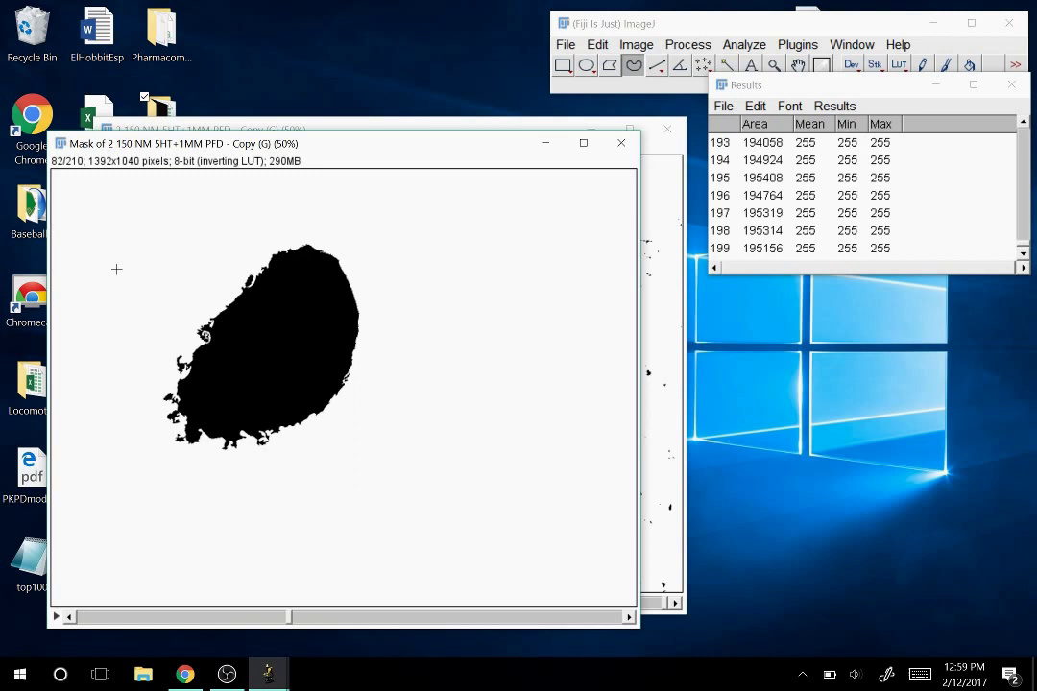
scroll(154, 273, "down", 15)
scroll(189, 288, "down", 20)
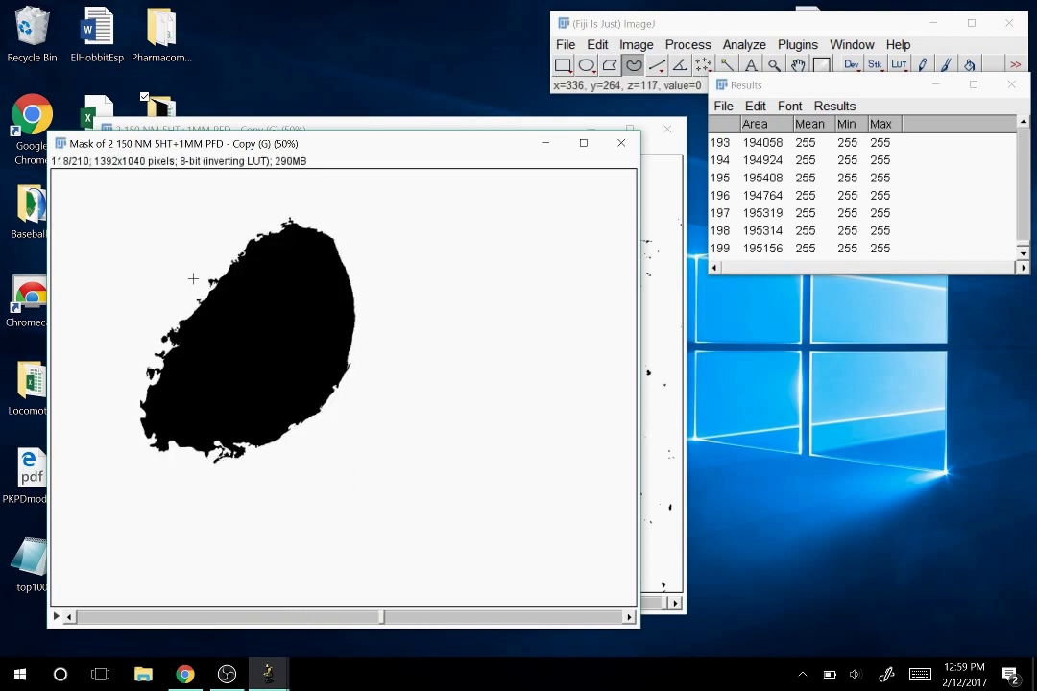
scroll(192, 282, "down", 20)
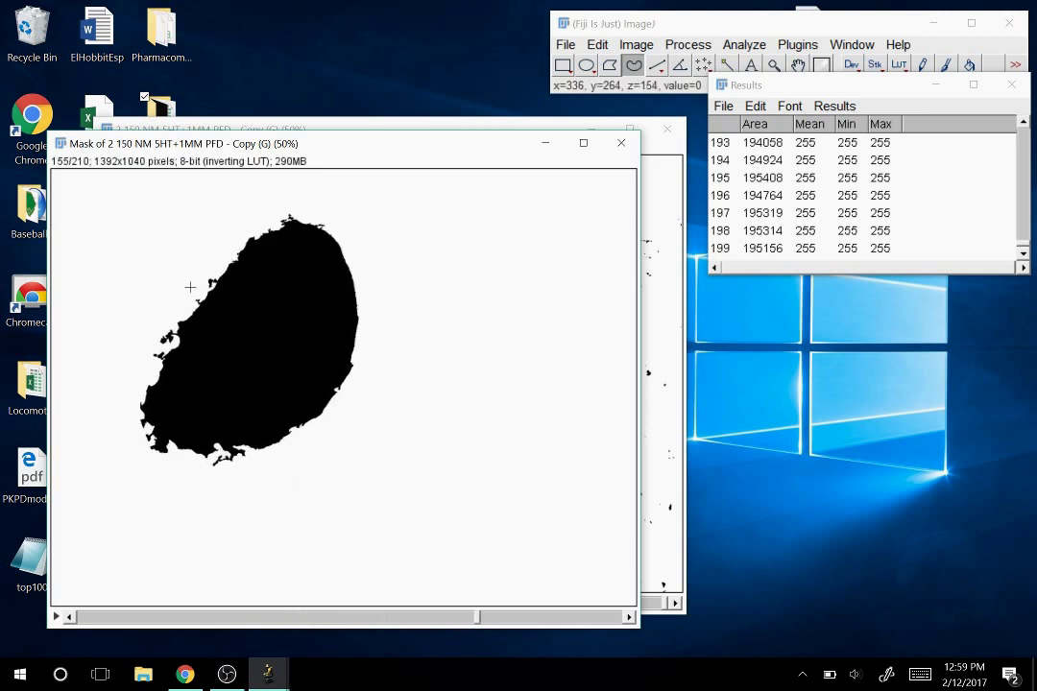
scroll(188, 284, "down", 20)
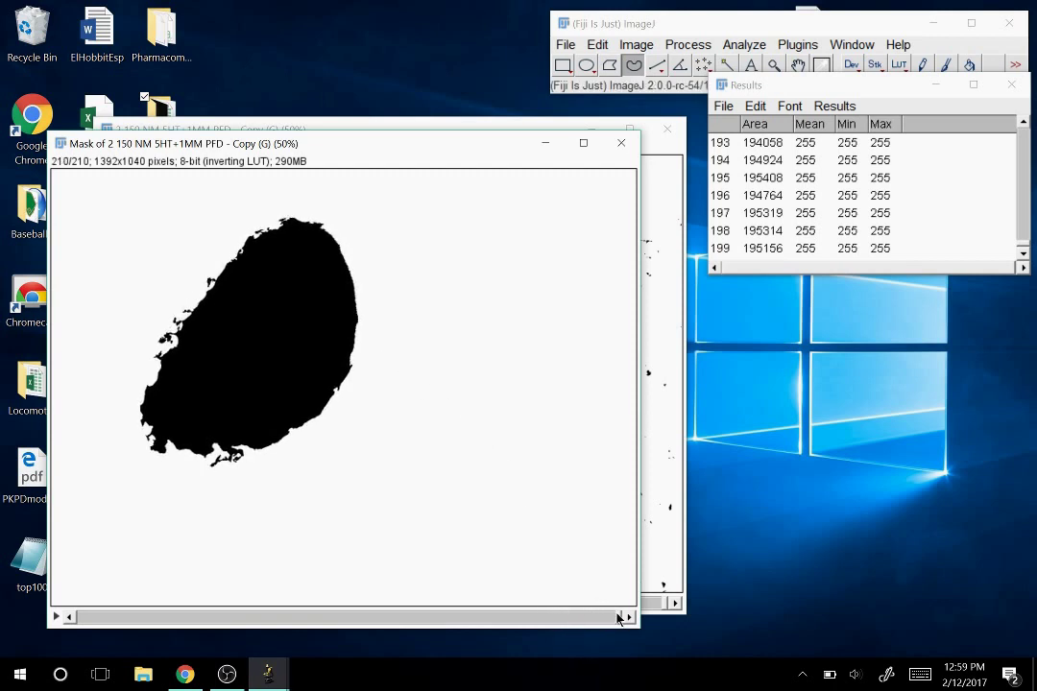
left_click_drag(620, 616, 76, 618)
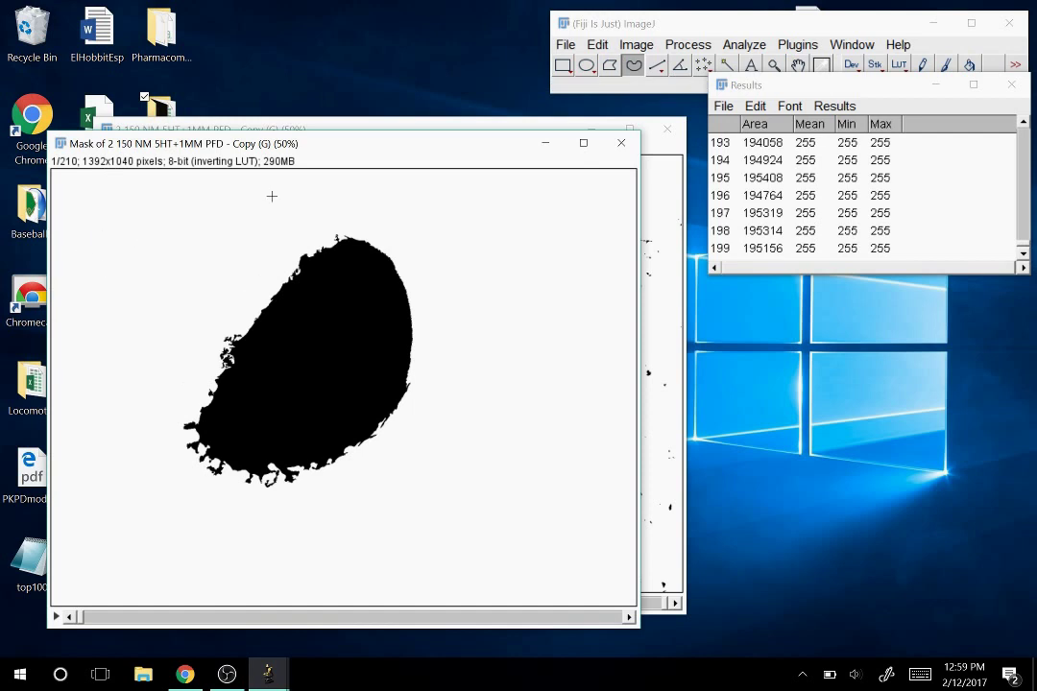
left_click(756, 230)
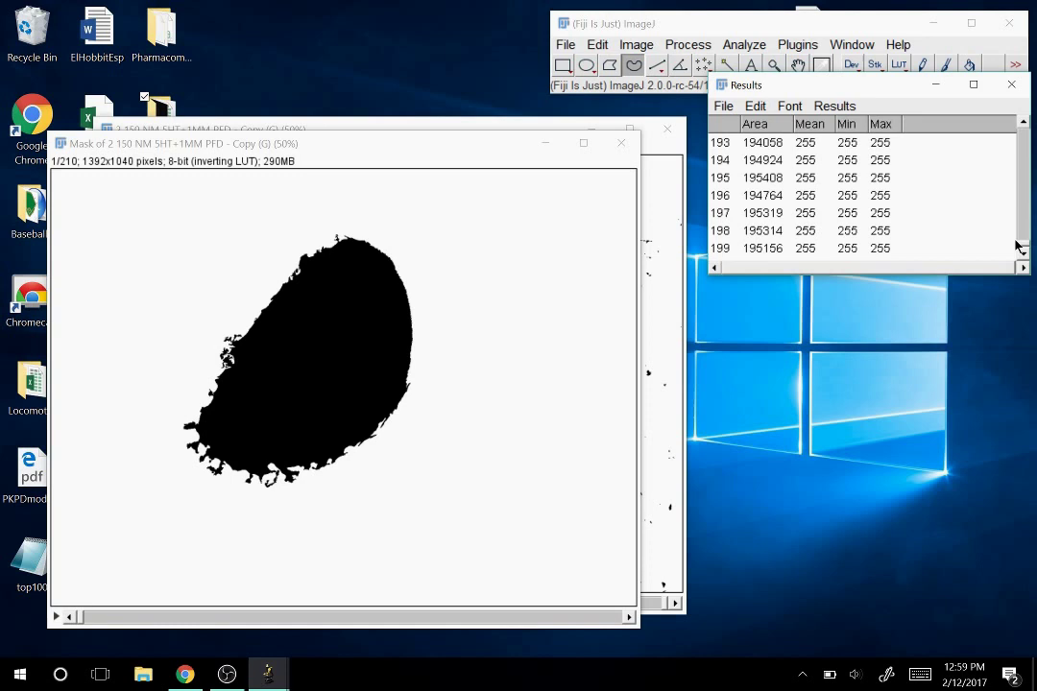
left_click_drag(1022, 249, 1018, 135)
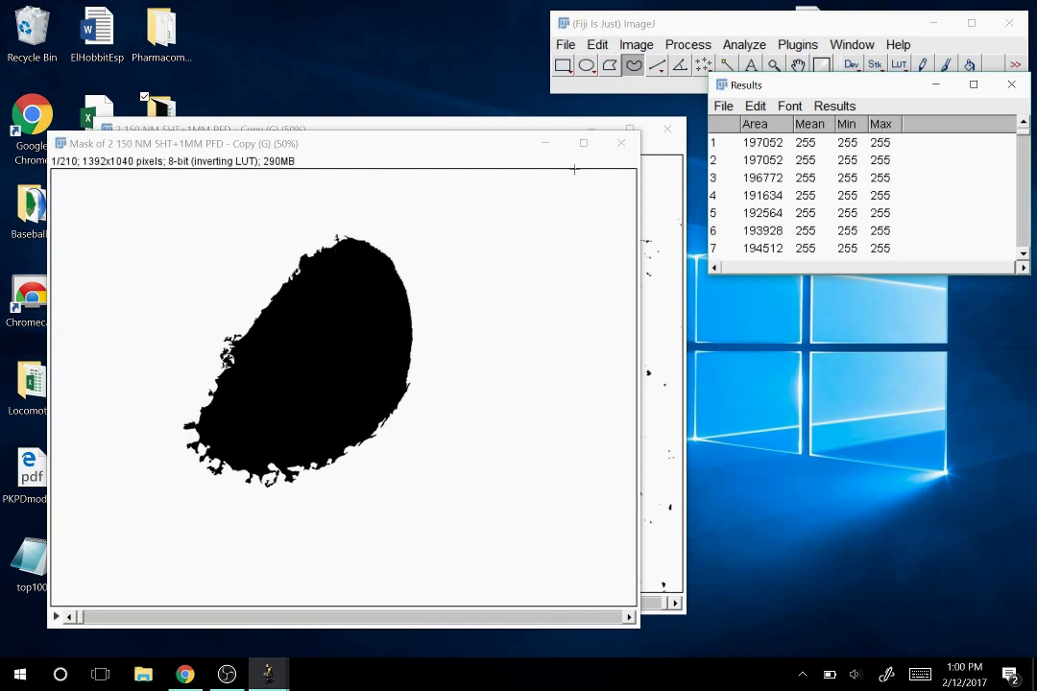
Move the mask image window up and left, then focus the Results table.
left_click(141, 144)
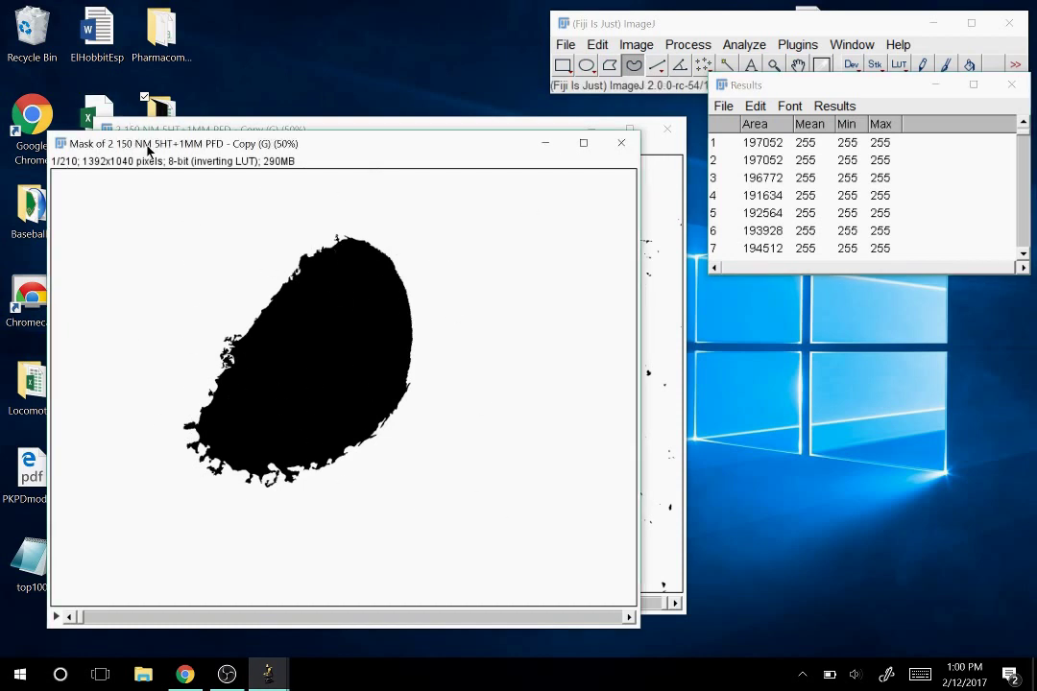
left_click_drag(374, 154, 339, 135)
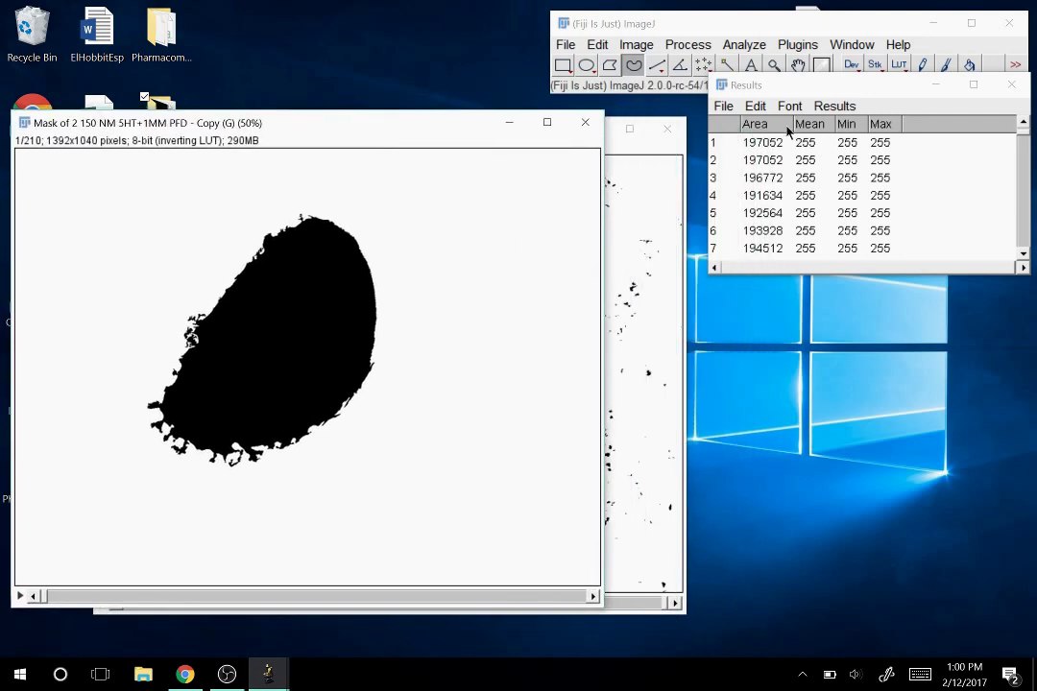
left_click(790, 214)
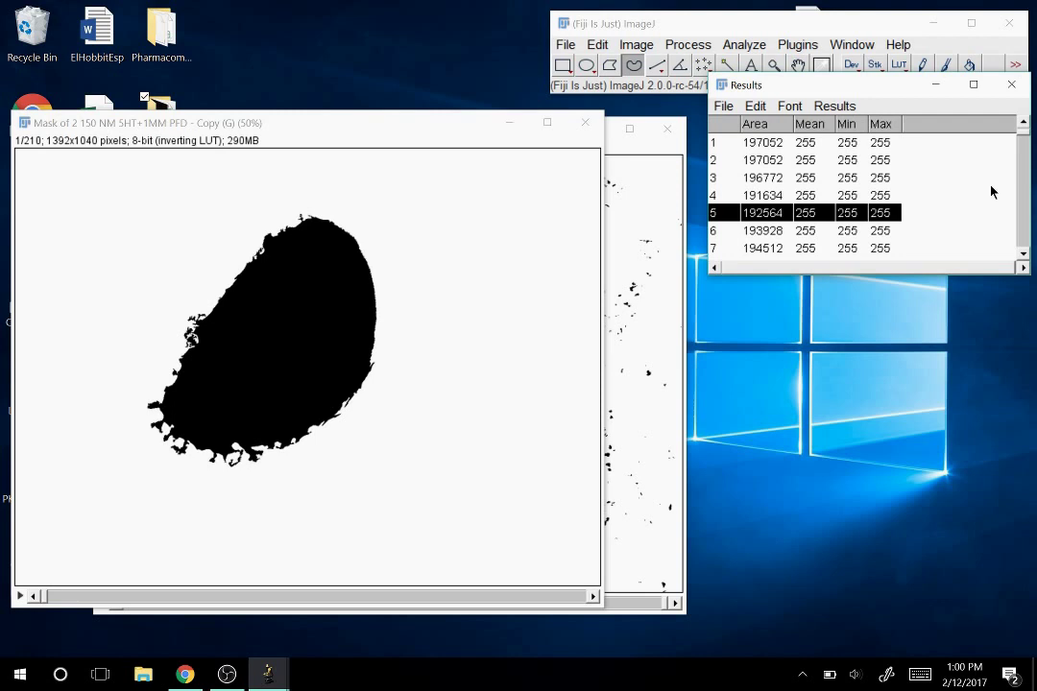
left_click_drag(1020, 140, 1022, 254)
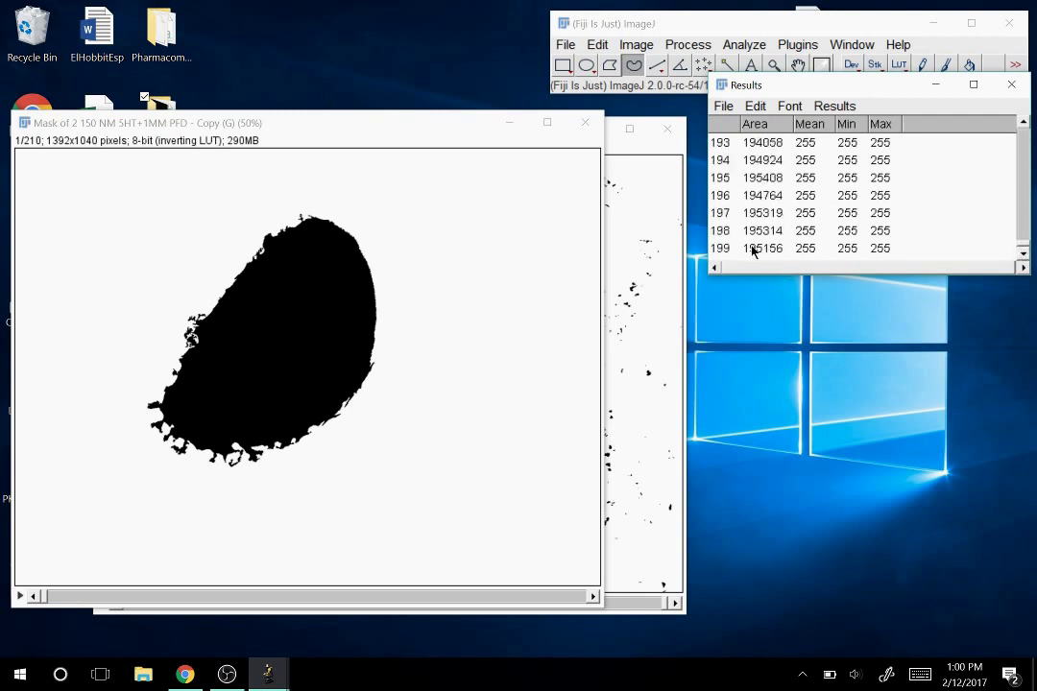
Copy every row of the Results table to the clipboard and open the Start menu.
left_click(799, 178)
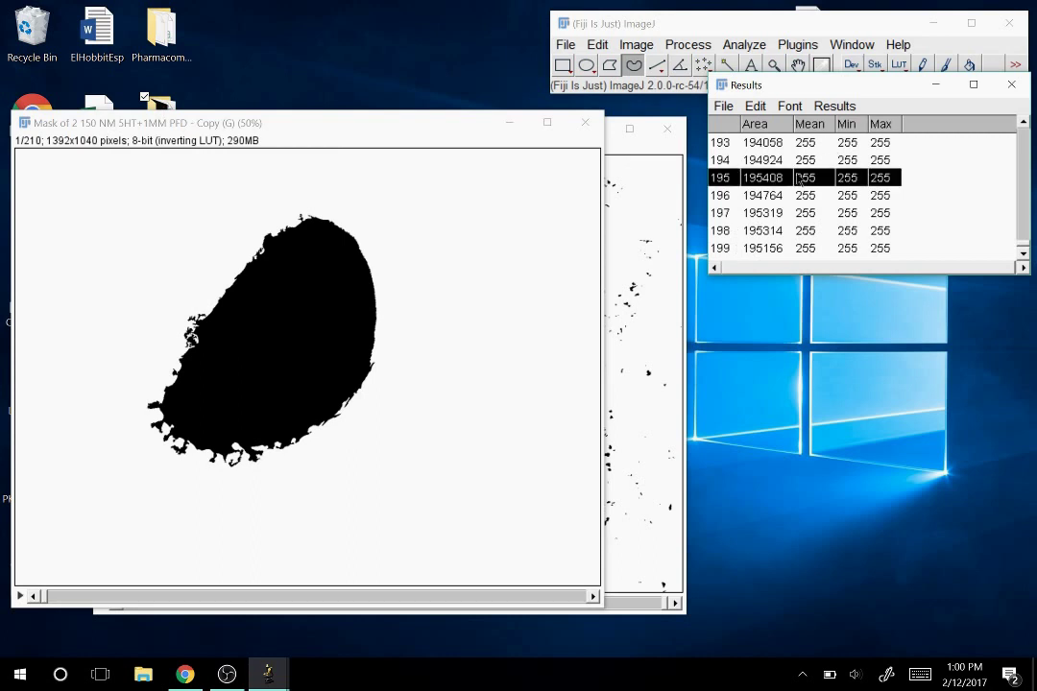
key("ctrl+a")
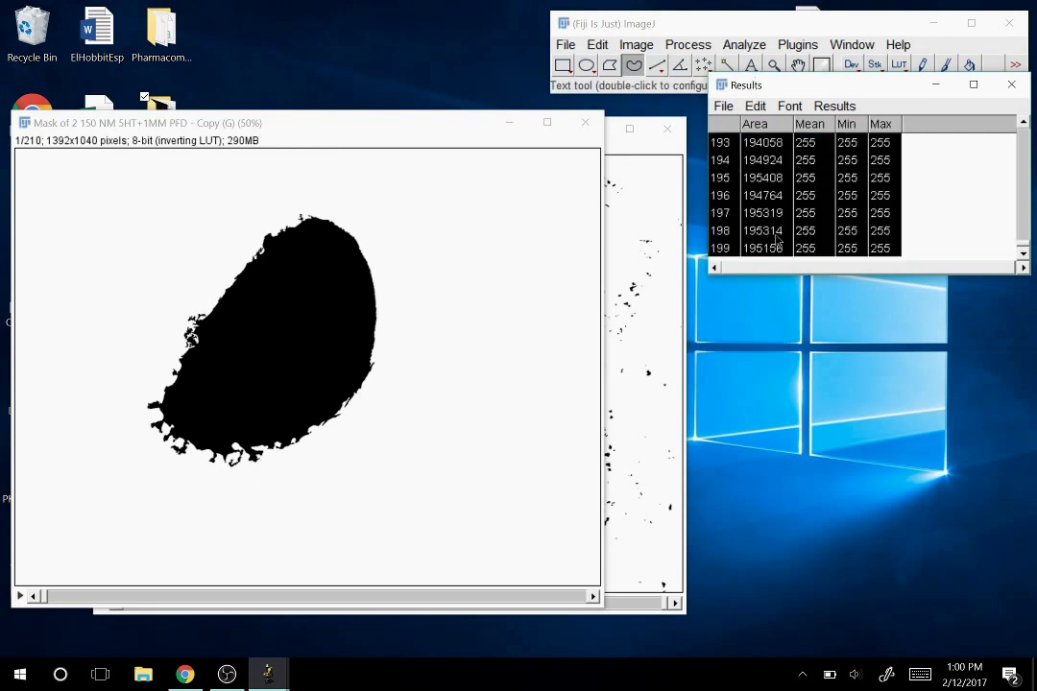
key("ctrl+c")
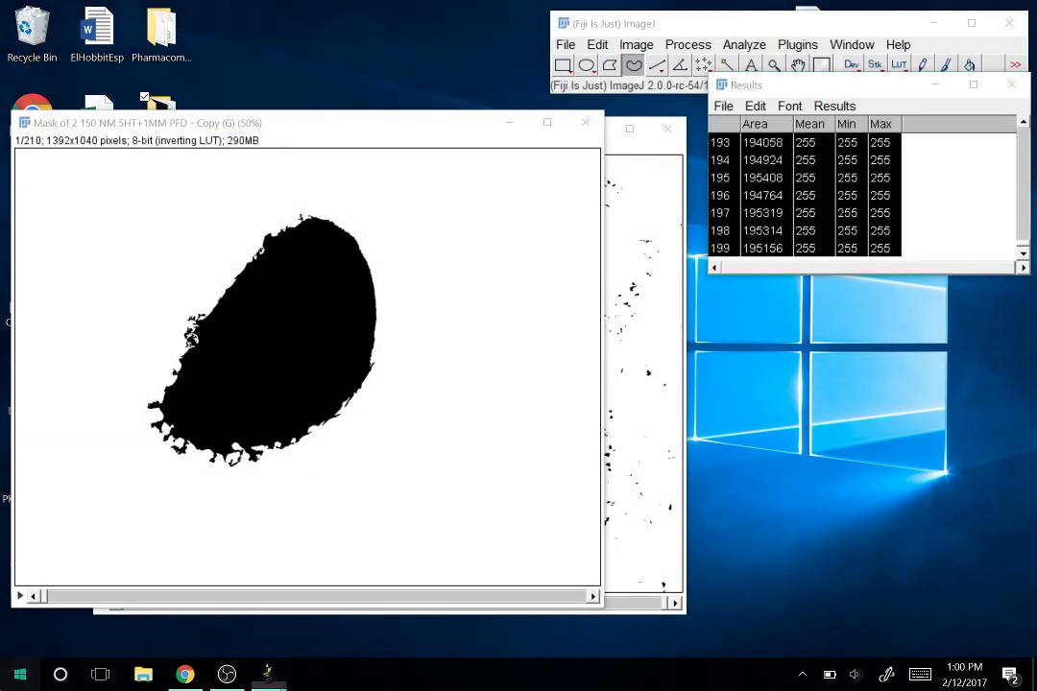
key("super")
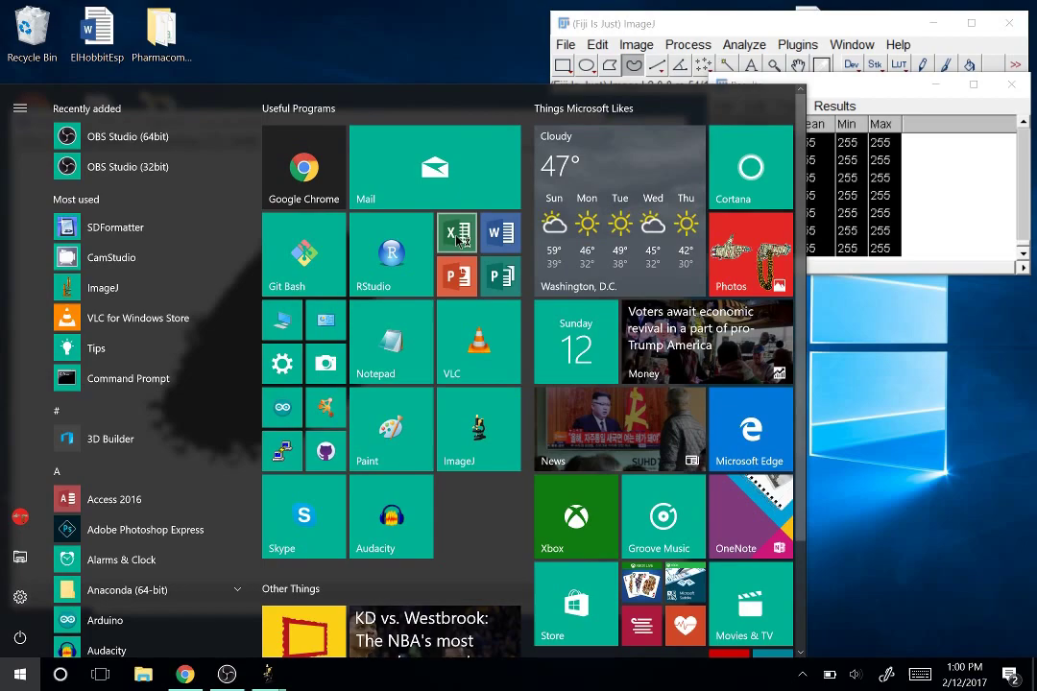
Paste the Fiji results into a new blank Excel workbook.
key("Escape")
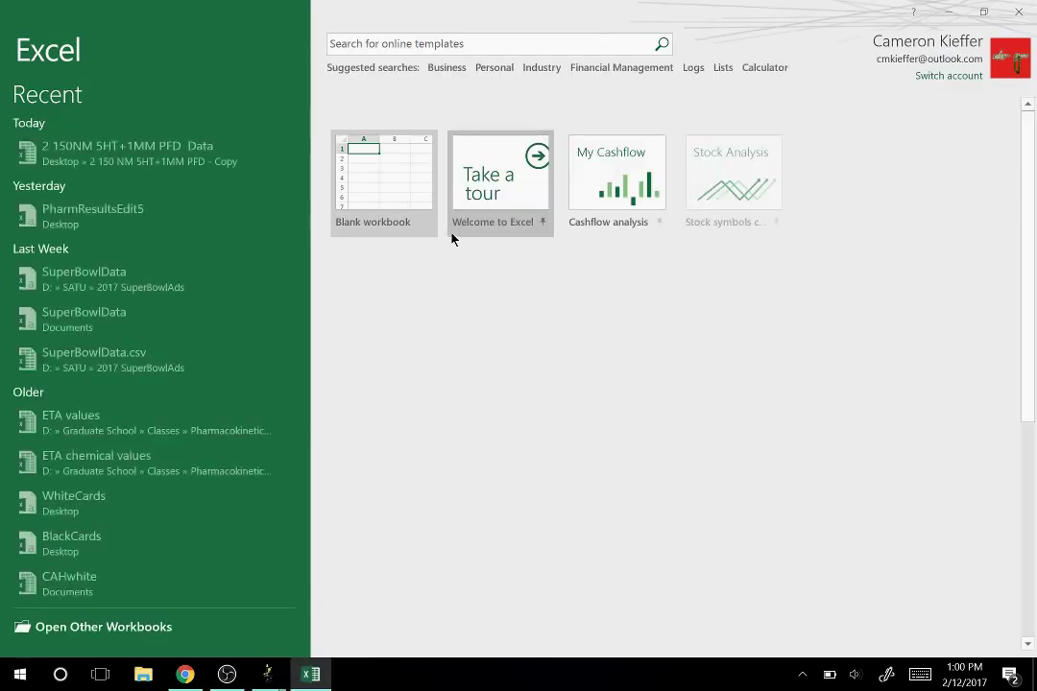
left_click(392, 190)
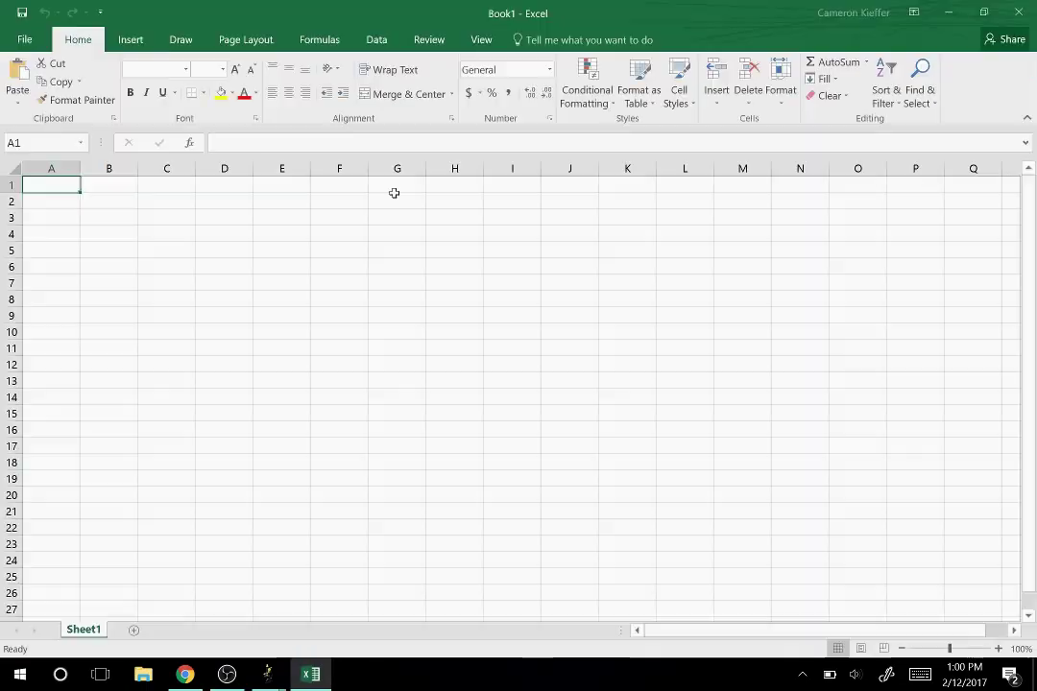
key("ctrl+v")
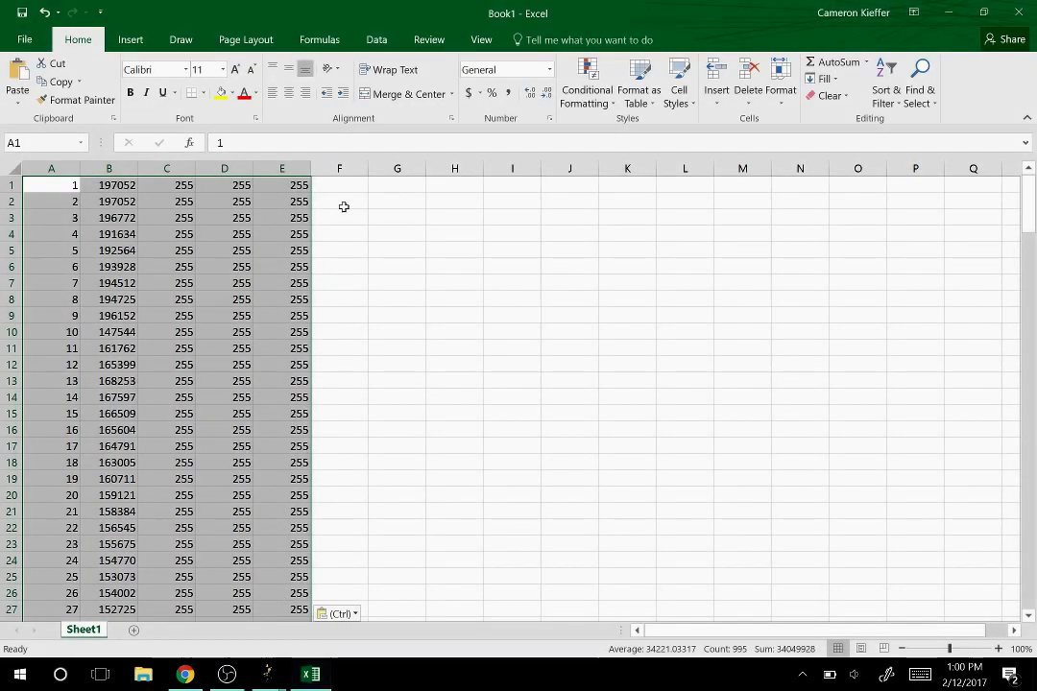
Clear the Mean, Min and Max columns C to E and restore Excel beside Fiji.
left_click_drag(167, 169, 257, 171)
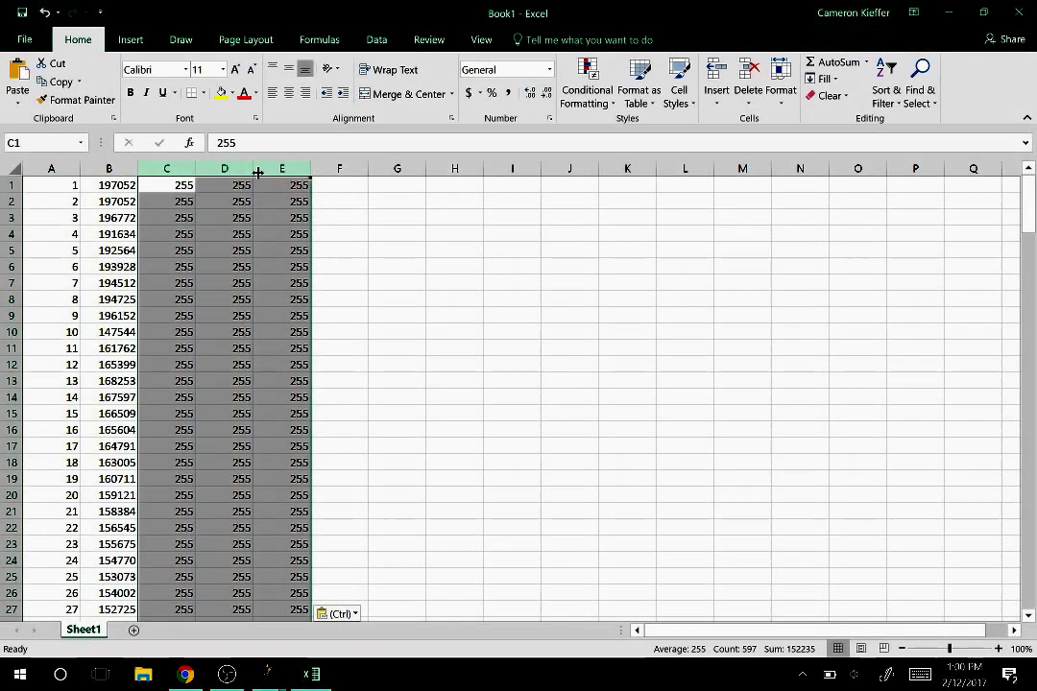
key("Delete")
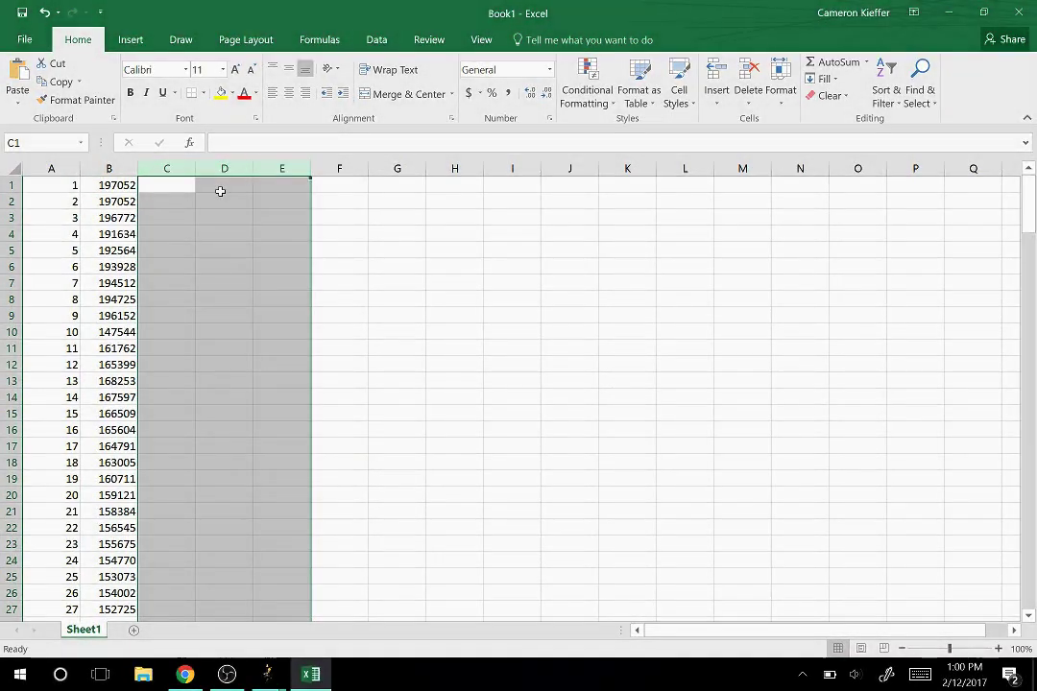
left_click(203, 197)
left_click(189, 189)
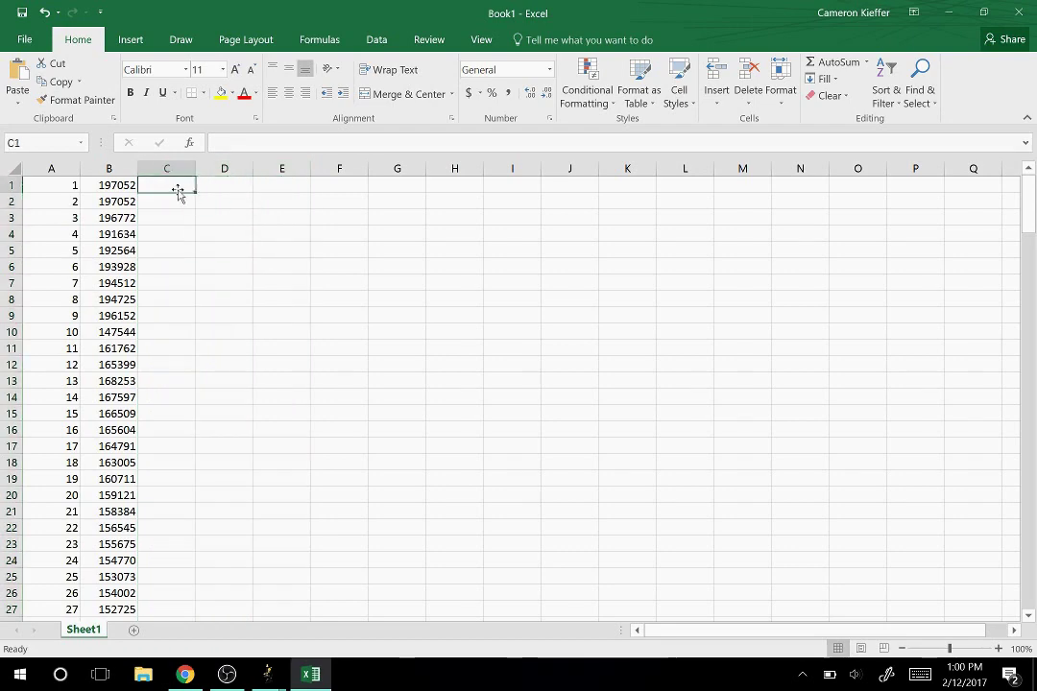
double_click(542, 12)
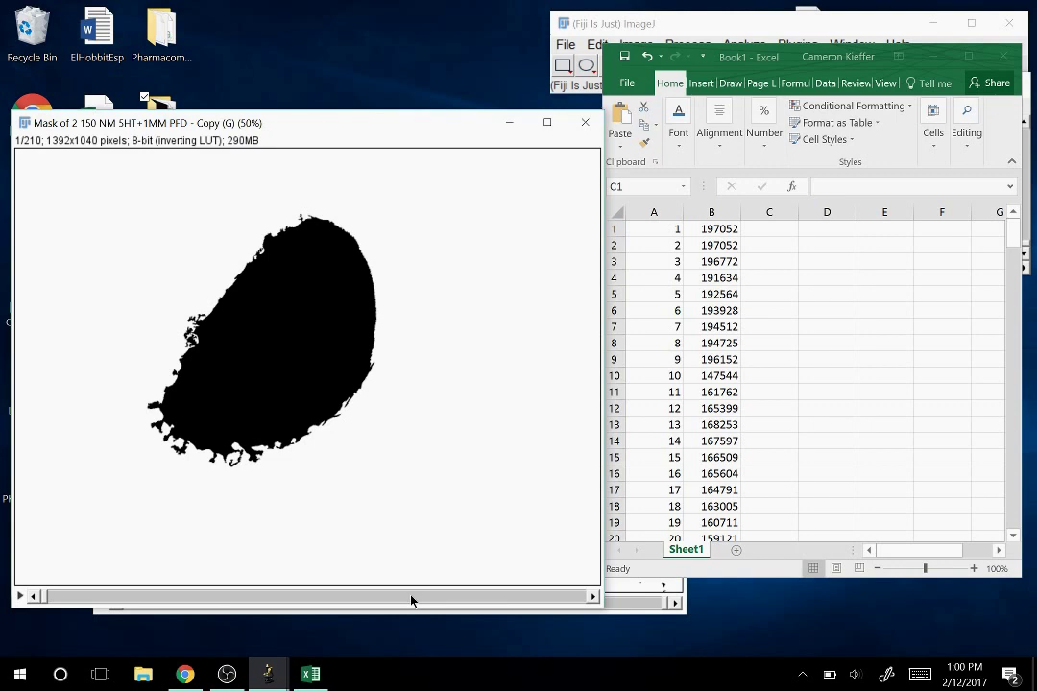
Scroll the mask stack to slice 13, find slices 10–12 blank, then select B10:B12 in Excel.
left_click_drag(198, 114, 188, 82)
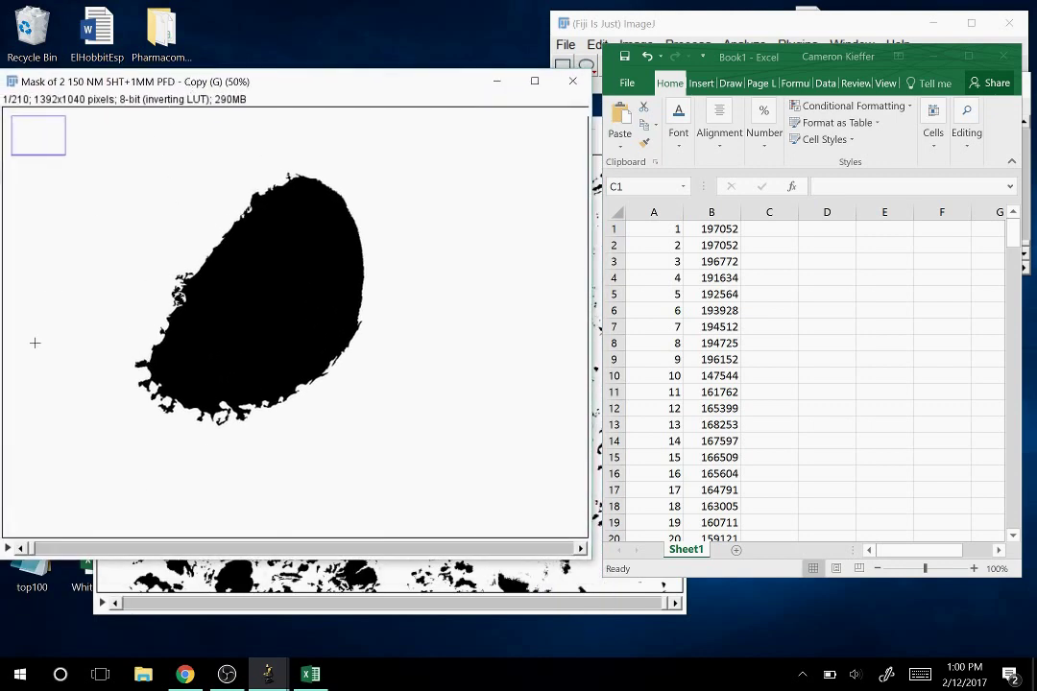
scroll(29, 424, "down", 5)
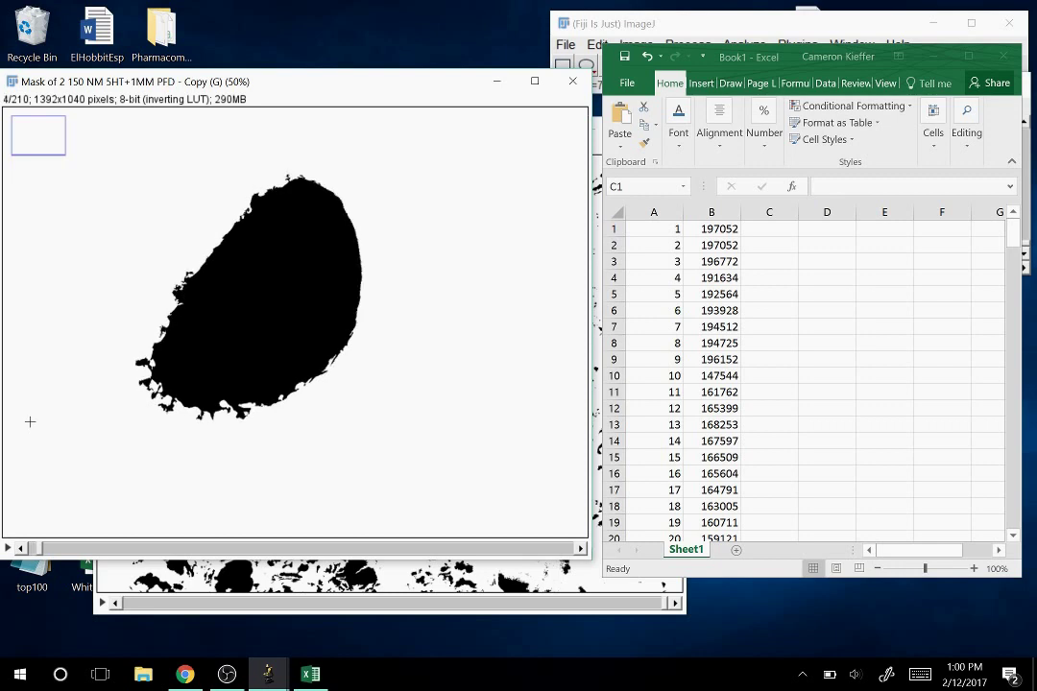
scroll(30, 421, "down", 4)
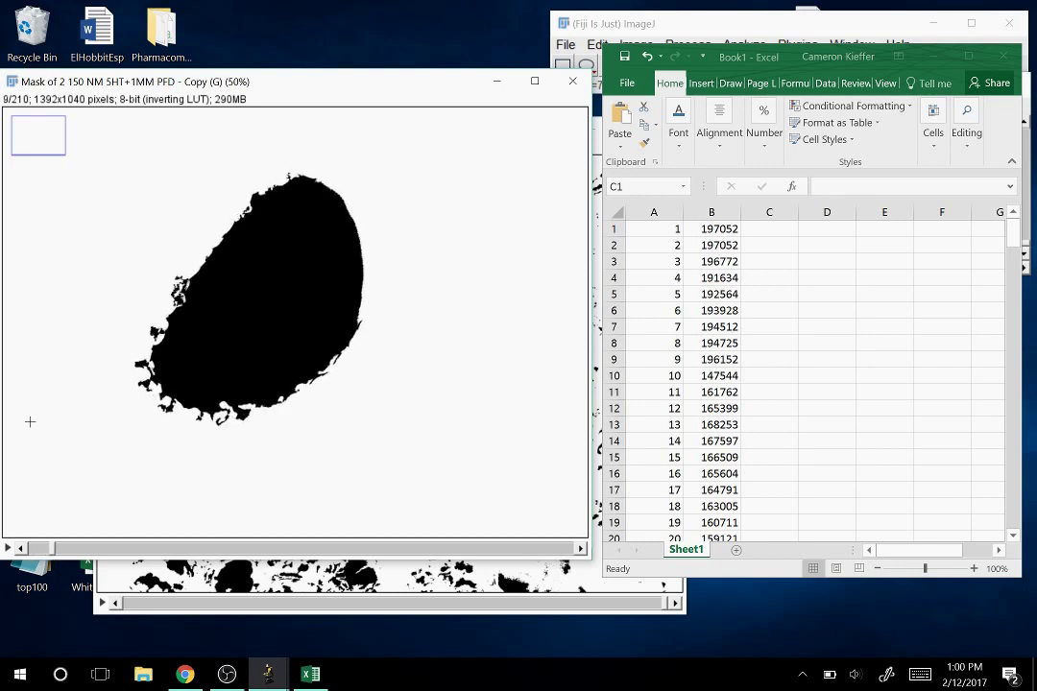
left_click(606, 290)
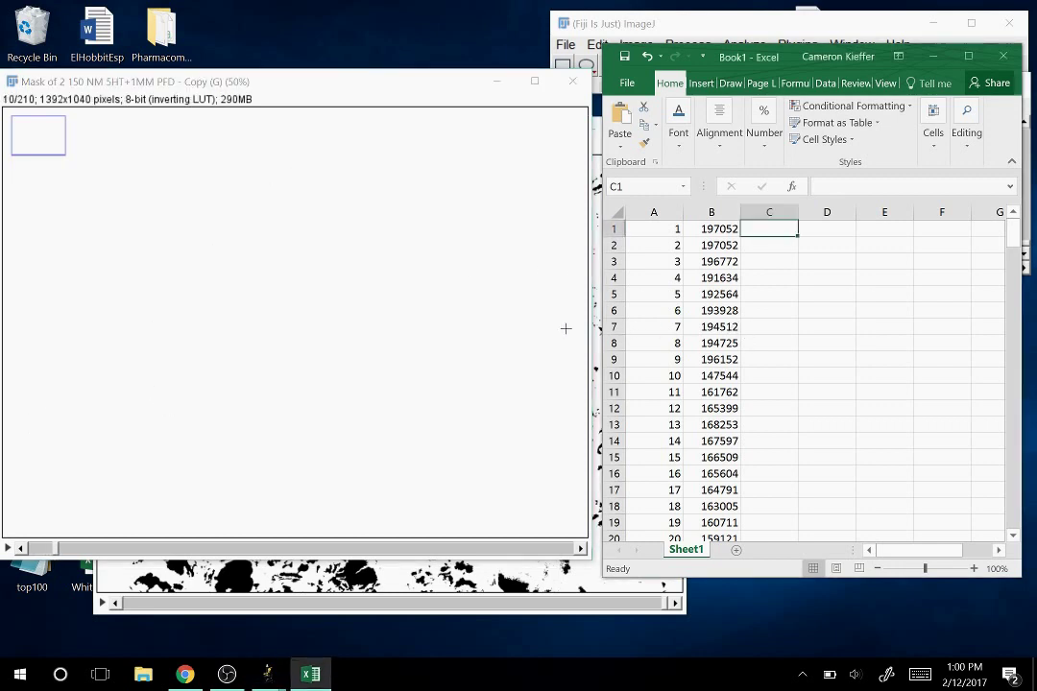
left_click(234, 102)
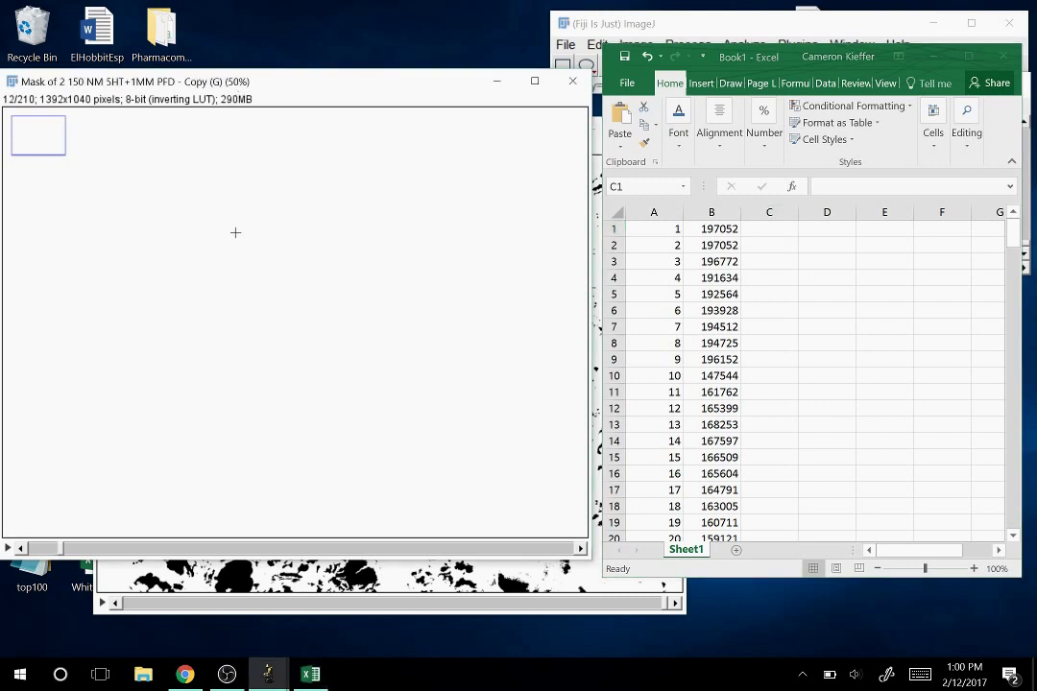
scroll(235, 233, "down", 1)
left_click(709, 394)
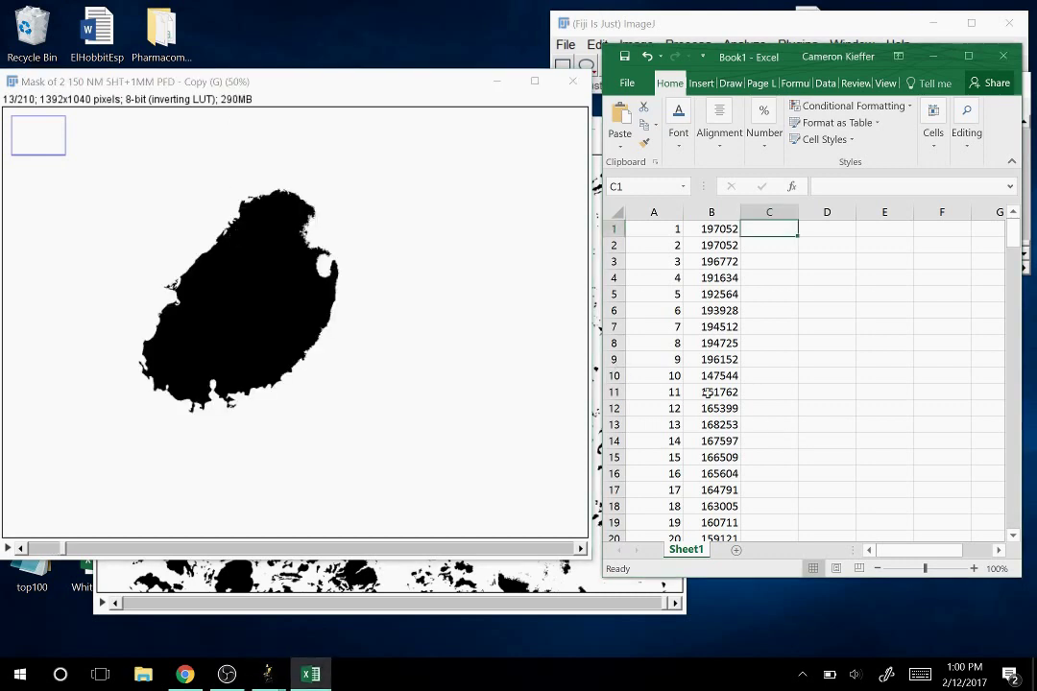
mouse_move(719, 375)
left_mouse_down()
mouse_move(717, 422)
mouse_move(712, 393)
left_mouse_up()
Insert three blank cells at B10:B12, shifting the existing values down.
right_click(712, 394)
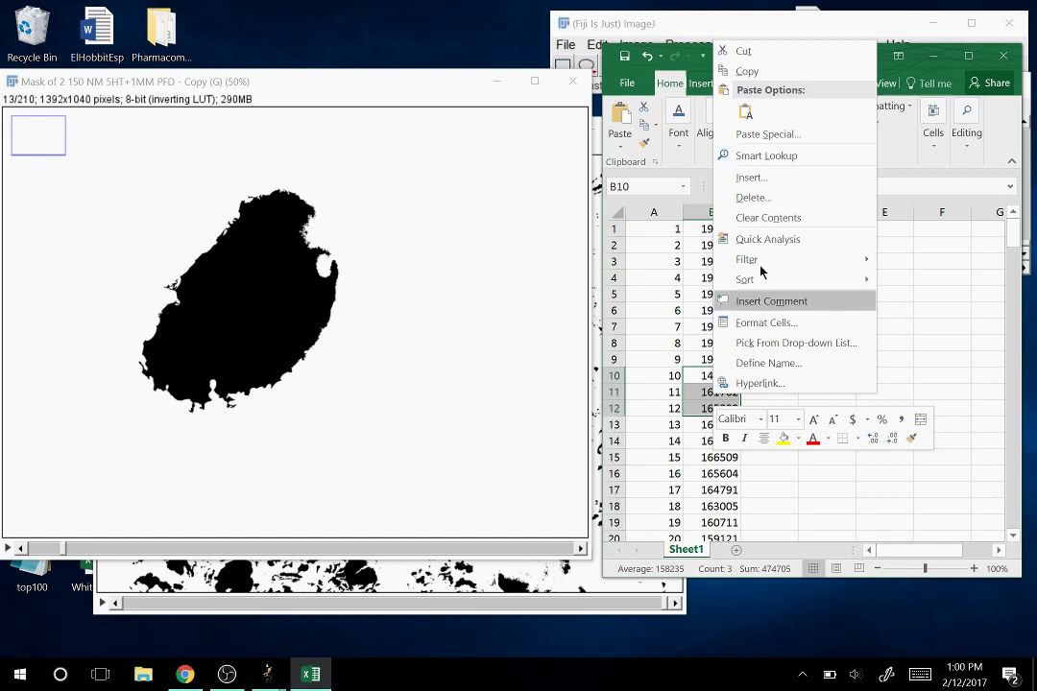
left_click(759, 178)
left_click(733, 159)
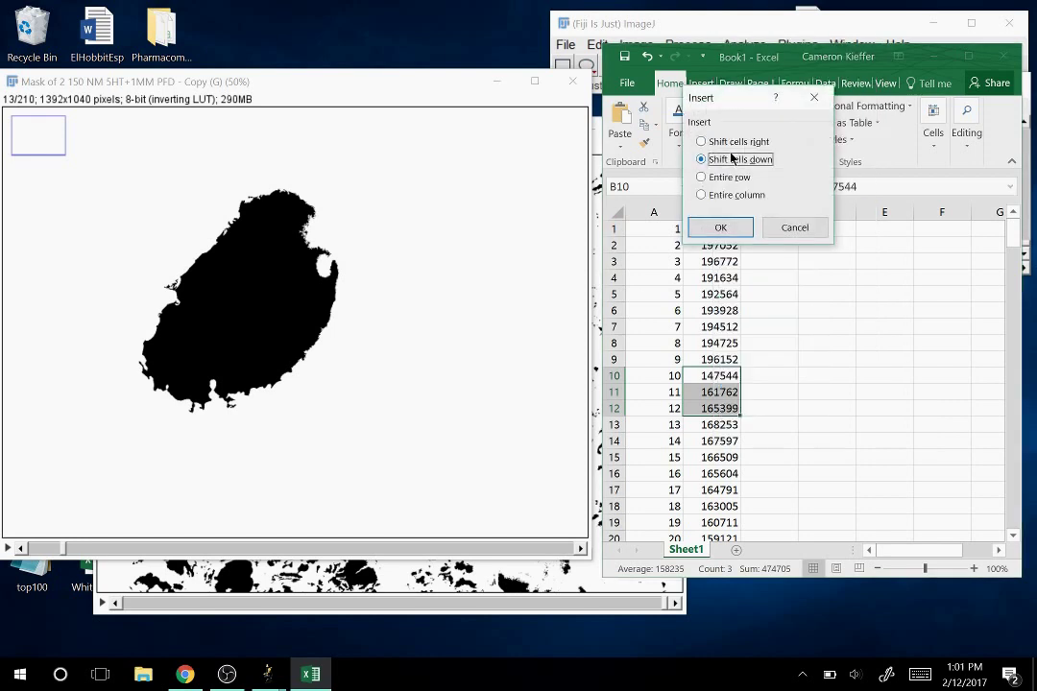
left_click(746, 226)
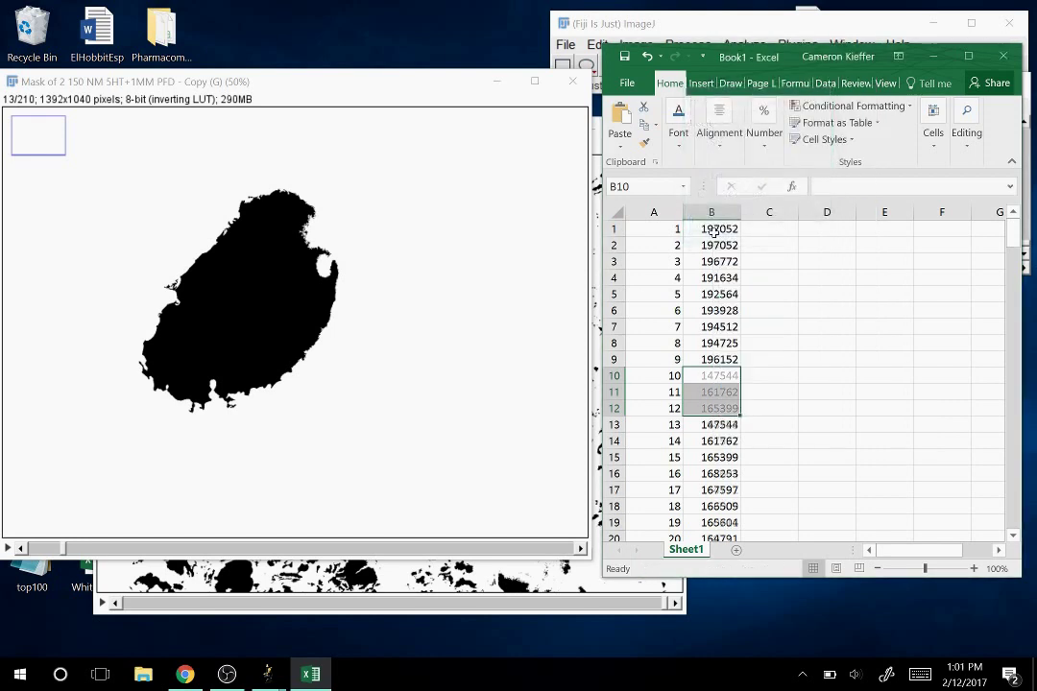
left_click(733, 366)
Enter =AVERAGE(B9,B13) in B10.
left_click(727, 377)
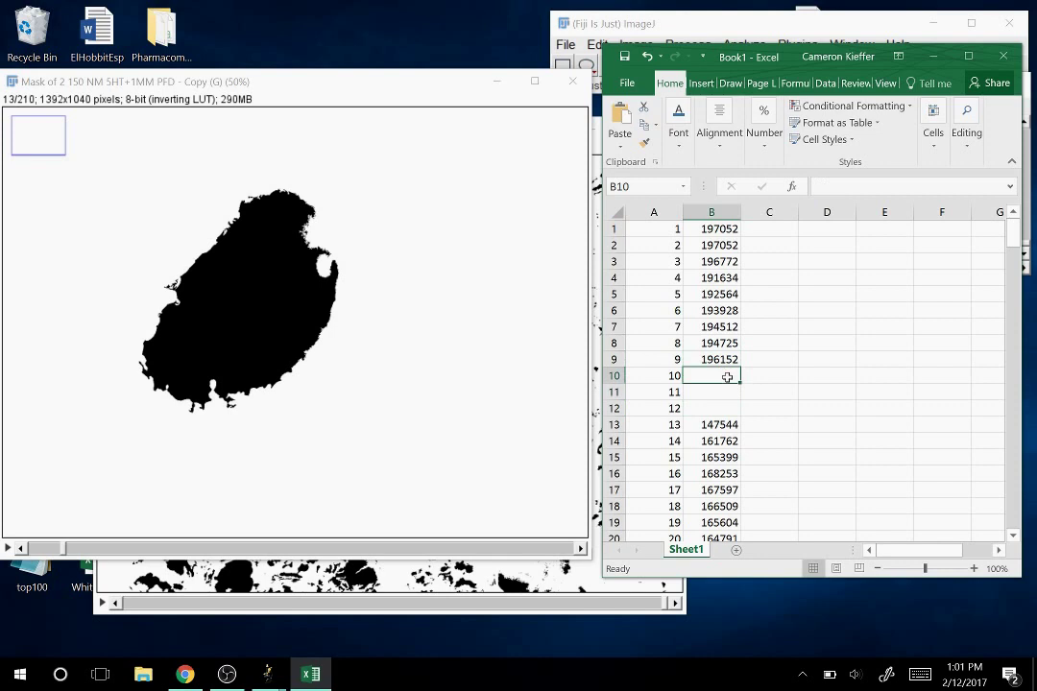
type("=ave3ra")
key("BackSpace")
key("BackSpace")
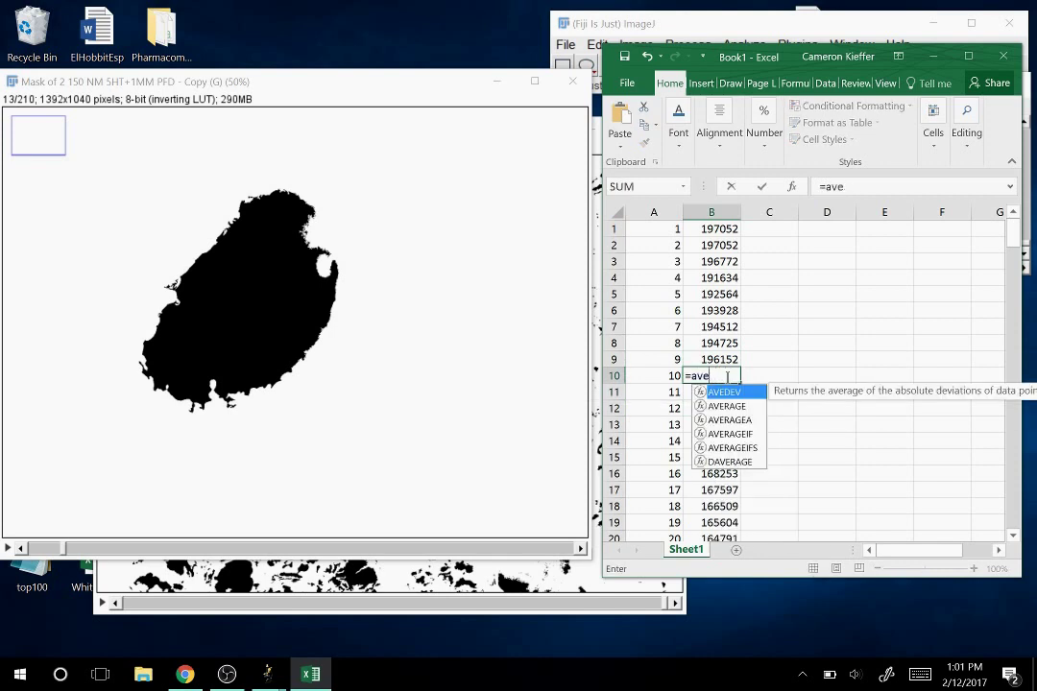
type("rage(")
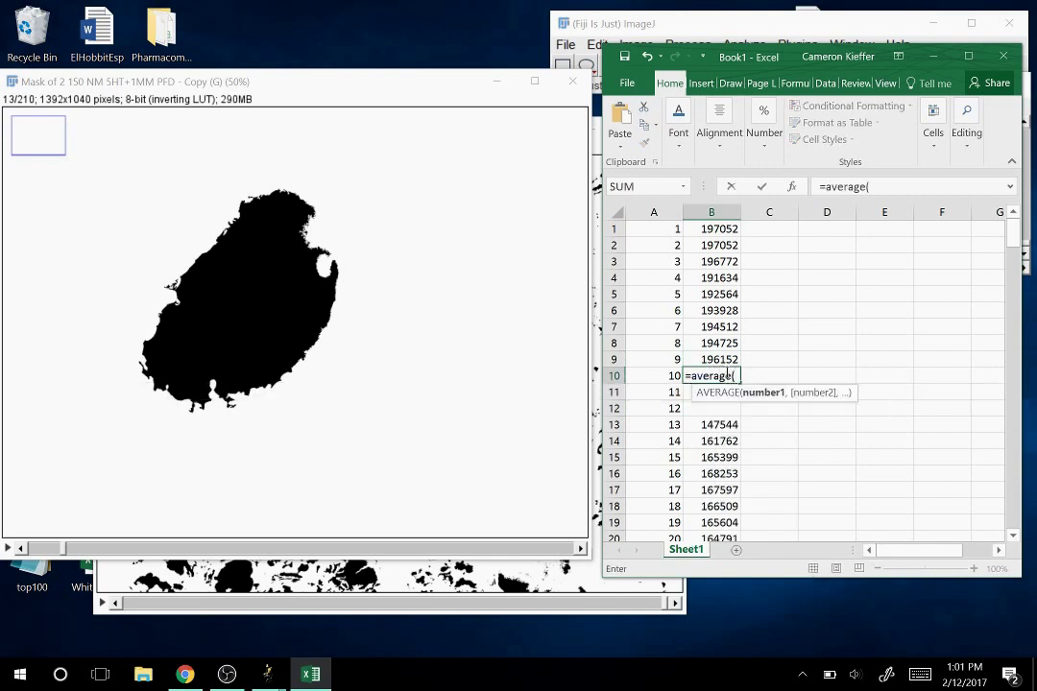
left_click(720, 362)
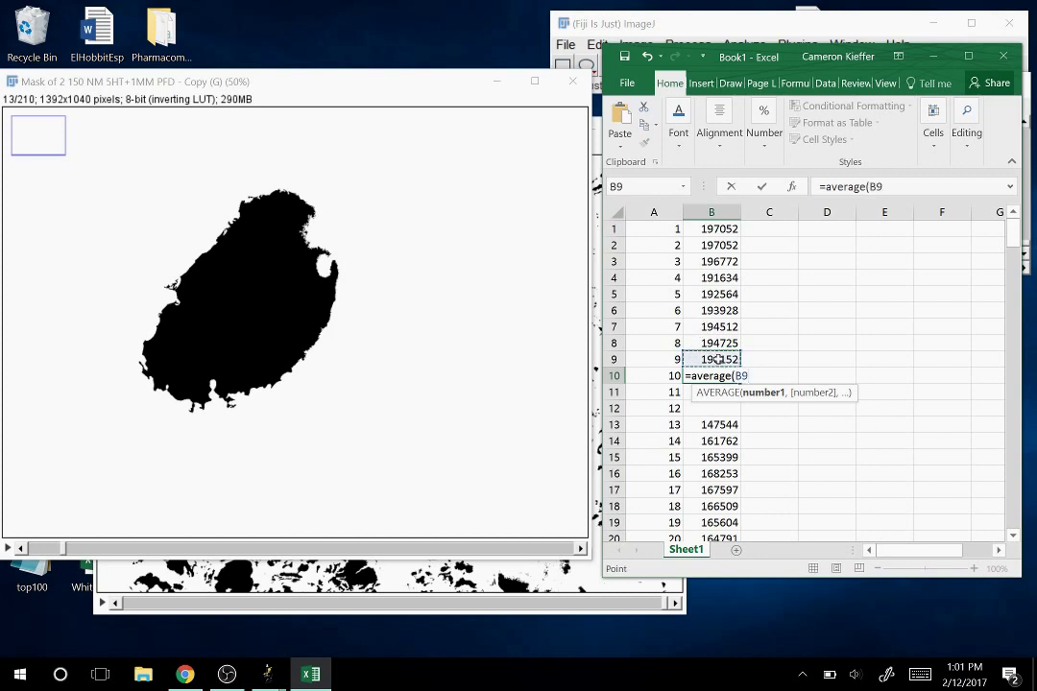
type(",")
left_click(731, 424)
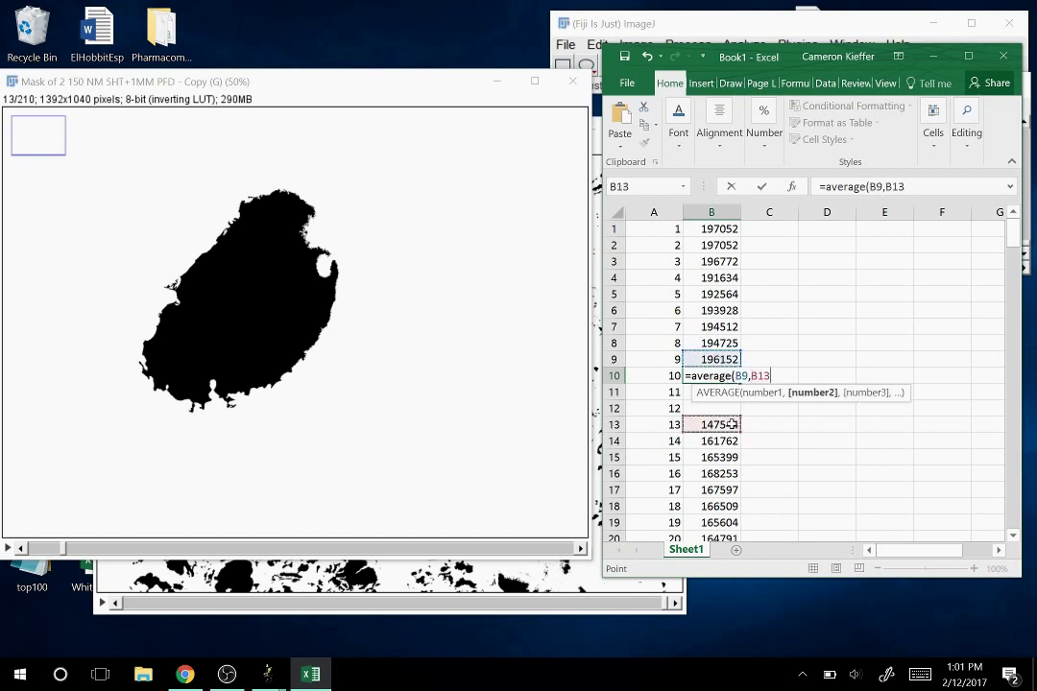
type(")")
key("Return")
Replace the averages with 196152 copied into B10:B11 and 147544 from B13 into B12.
left_click(727, 376)
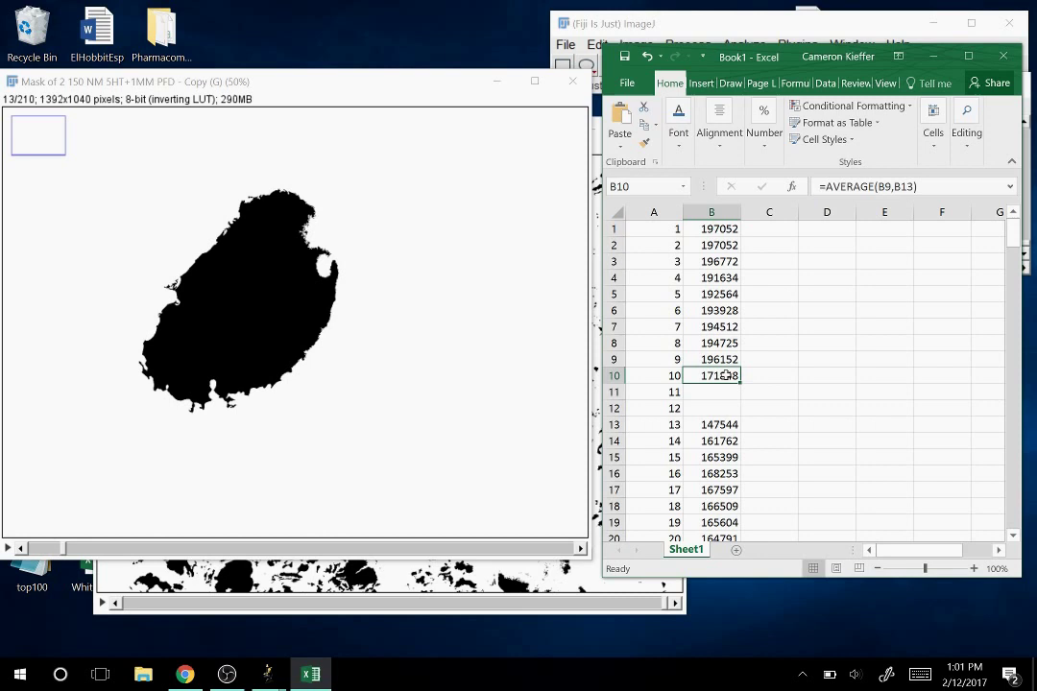
left_click_drag(740, 385, 727, 412)
key("Delete")
left_click(721, 361)
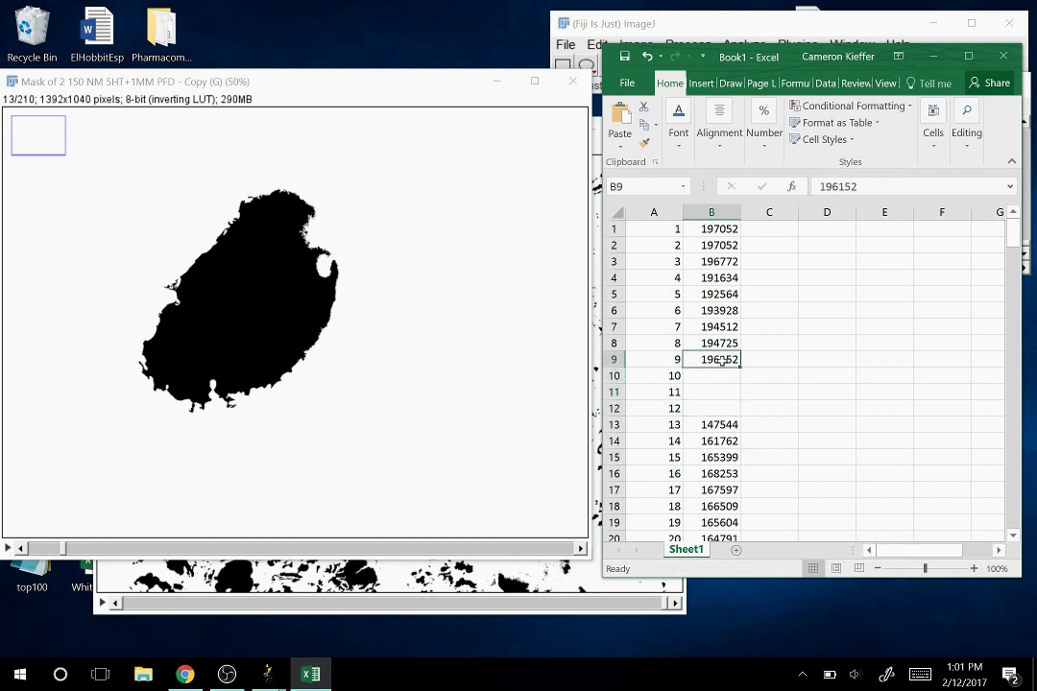
left_click_drag(739, 366, 720, 410)
left_click(732, 428)
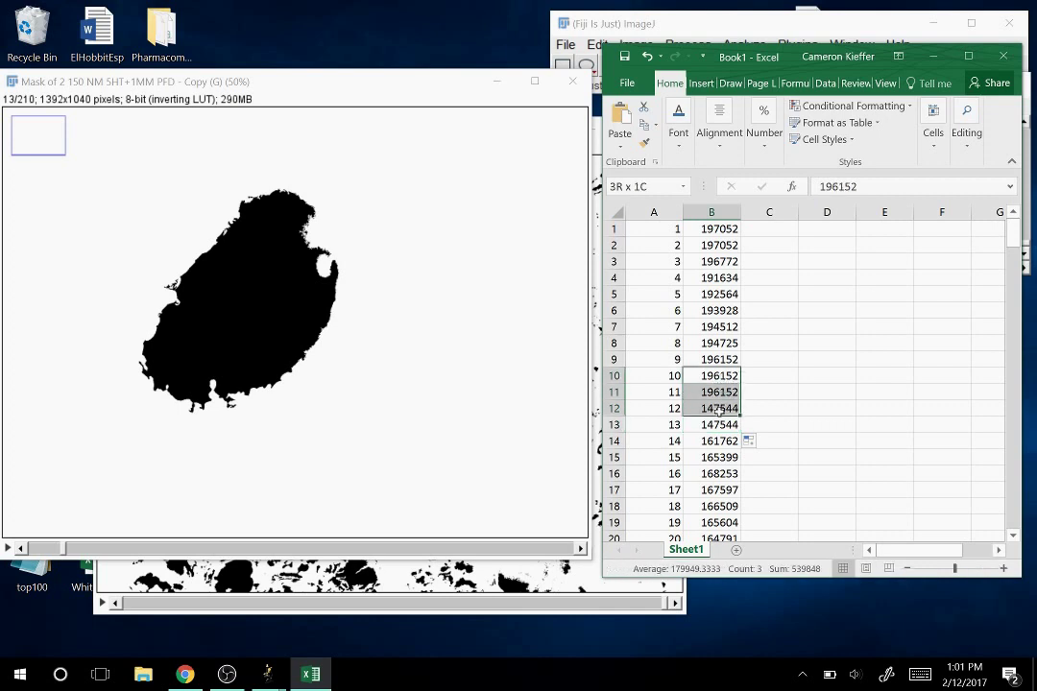
Colour the estimated values in B10:B12 red.
right_click(726, 392)
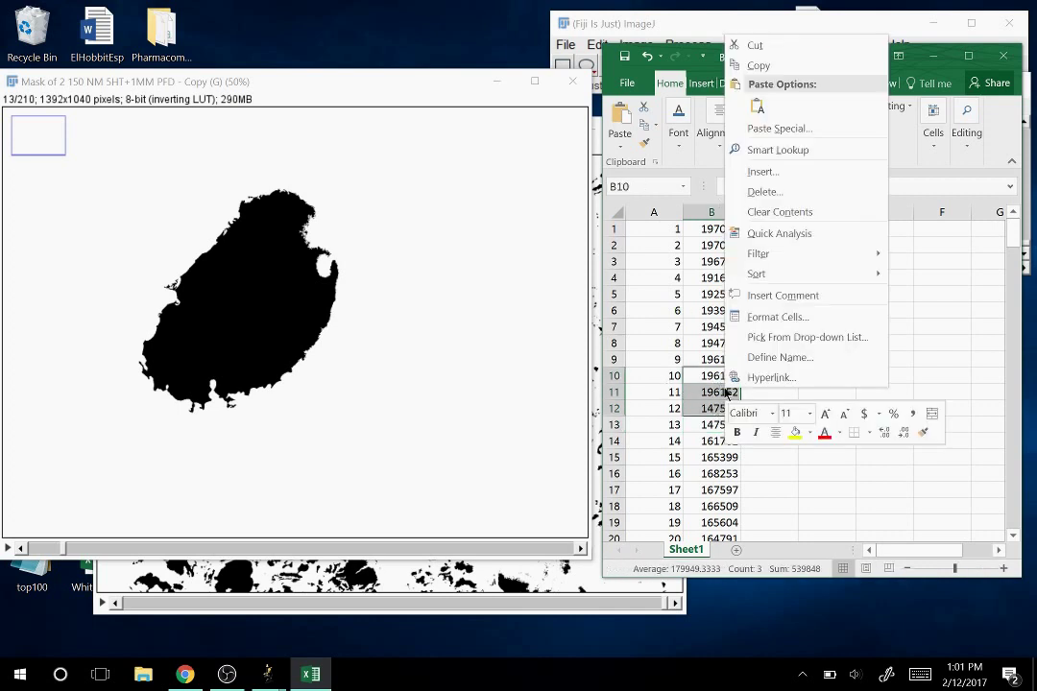
left_click(820, 439)
left_click(828, 434)
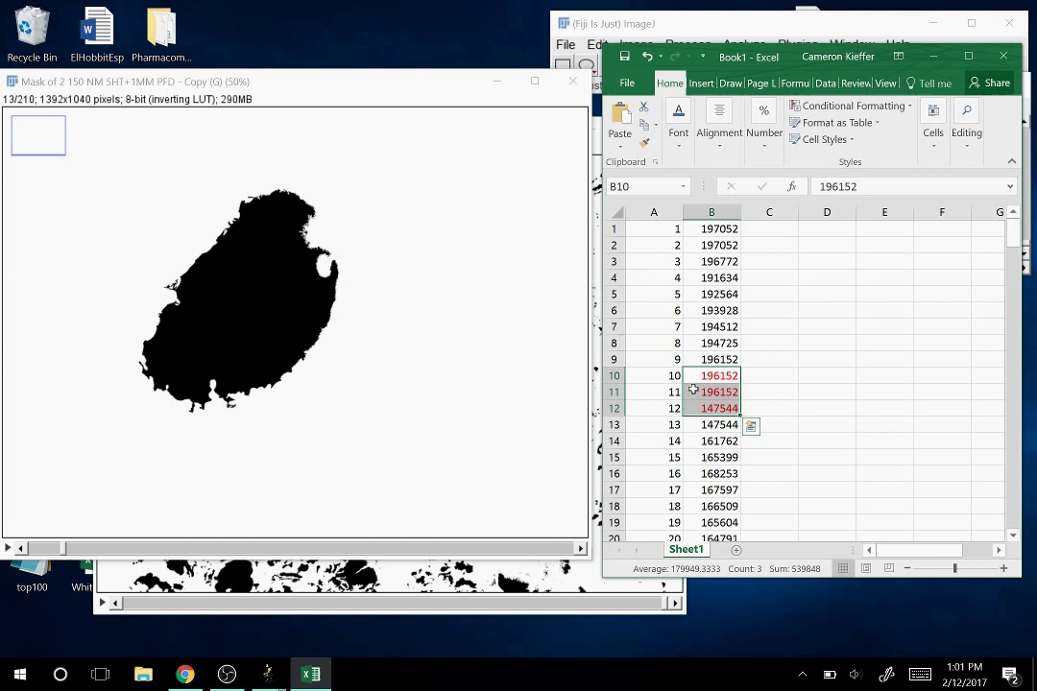
left_click(732, 390)
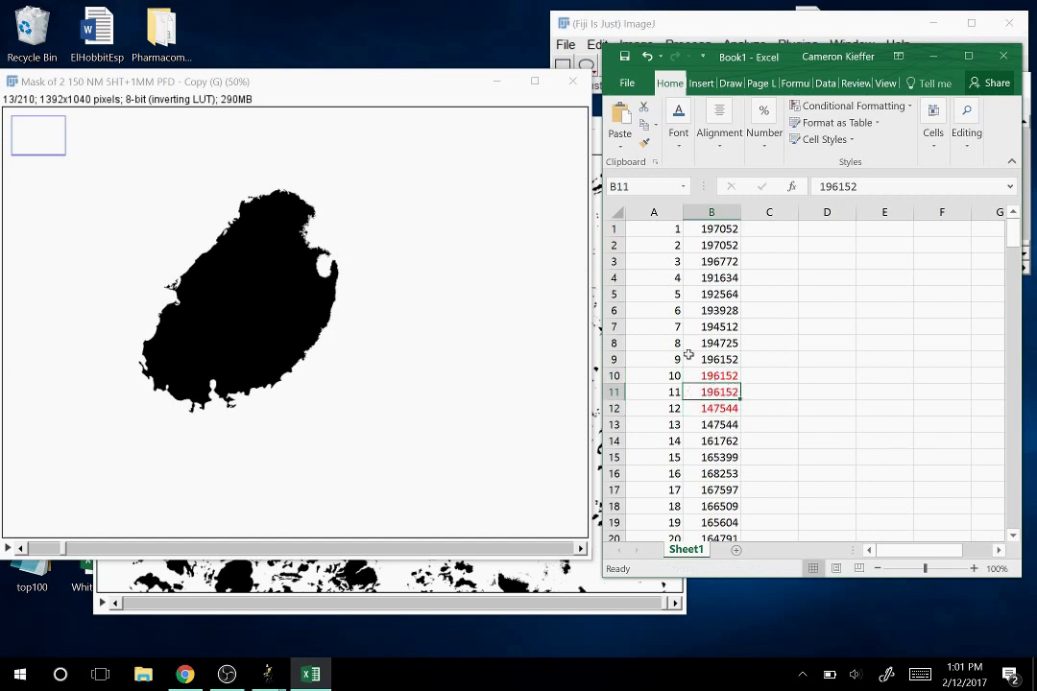
Step through the Fiji mask stack to slice 14, a blank frame.
left_click(305, 98)
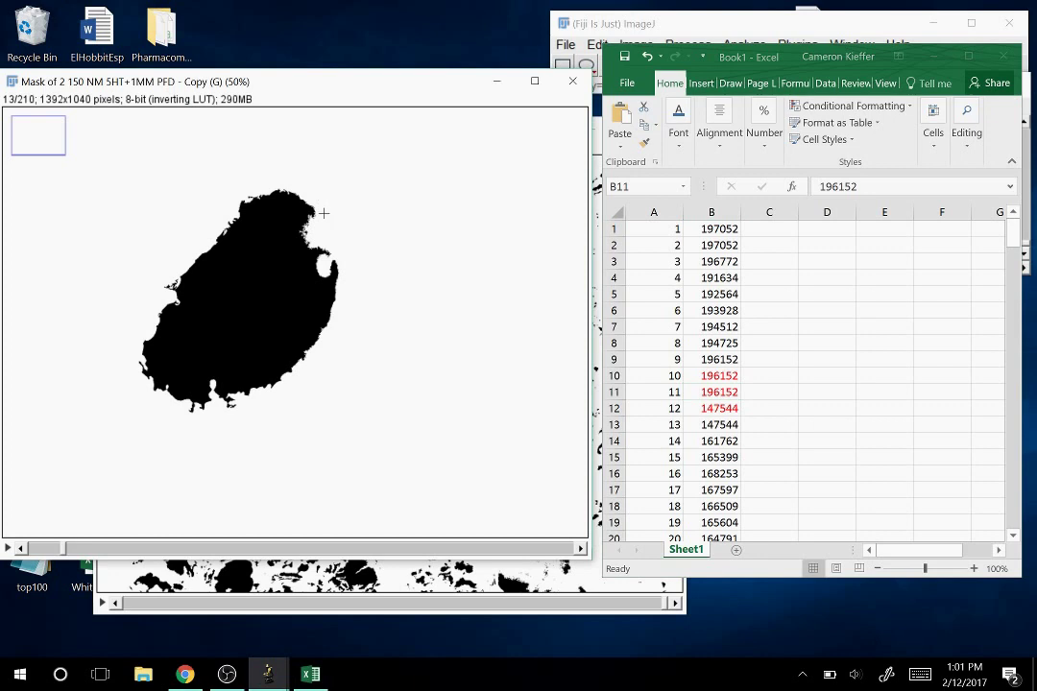
key("Right")
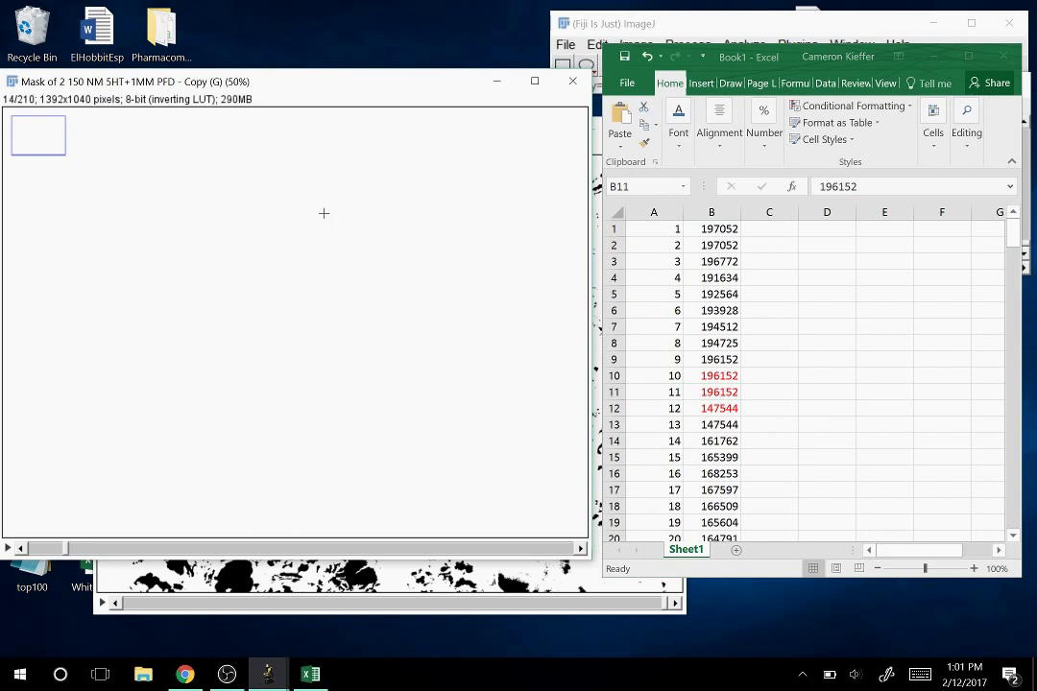
key("Left")
key("Left")
key("Right")
key("Right")
key("Right")
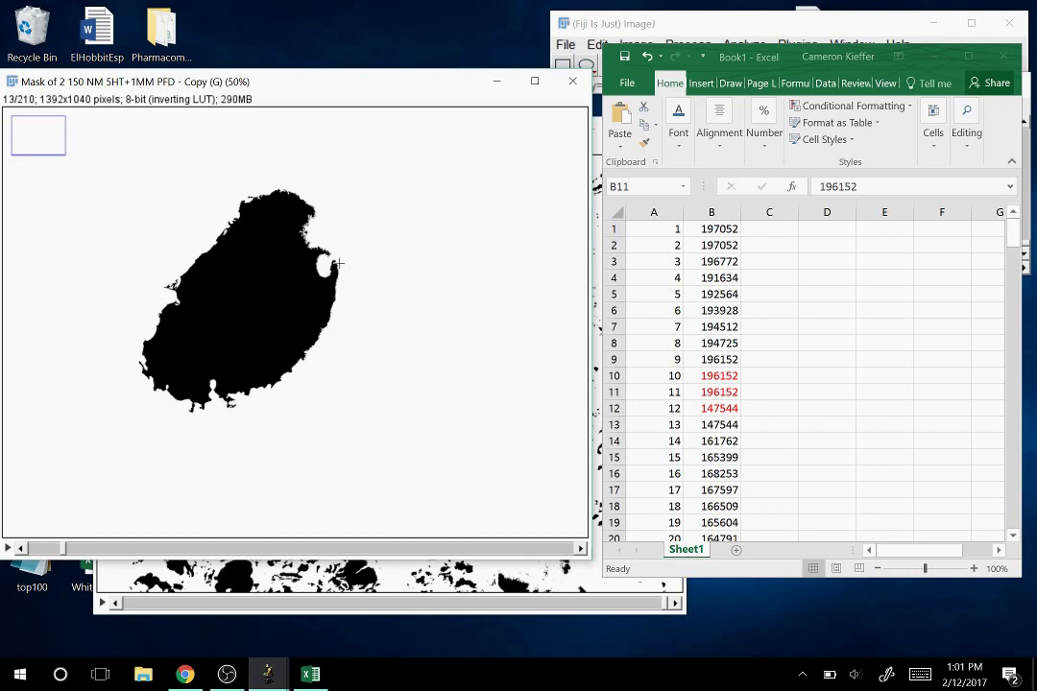
key("Right")
key("Right")
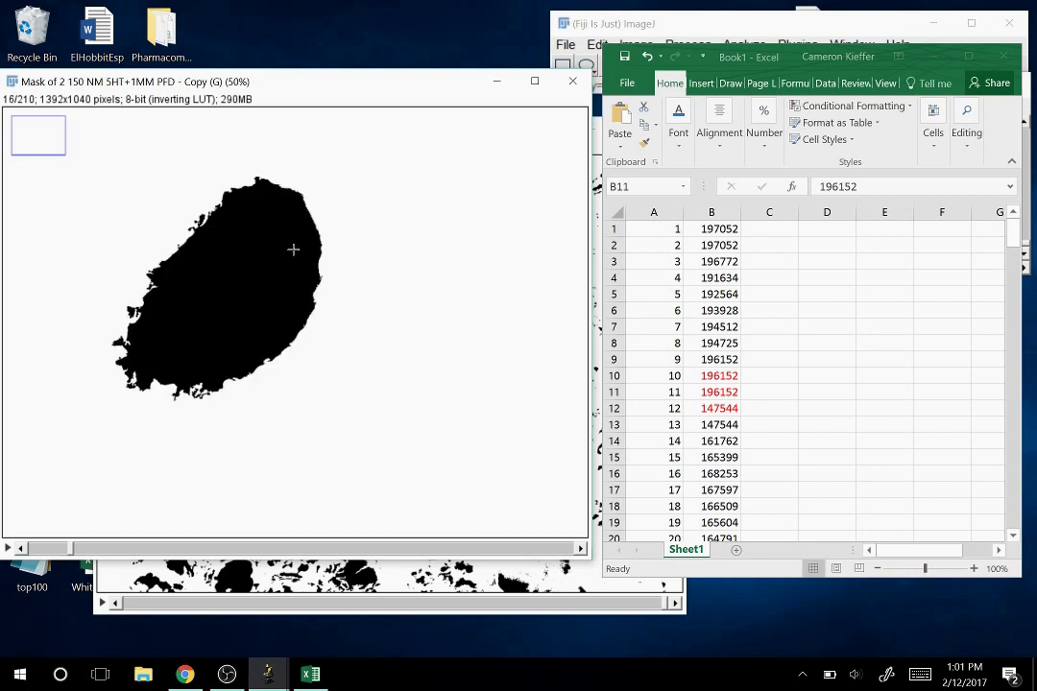
Insert two blank cells at B14:B15, shifting cells down.
left_click_drag(733, 443, 725, 458)
right_click(721, 442)
left_click(768, 225)
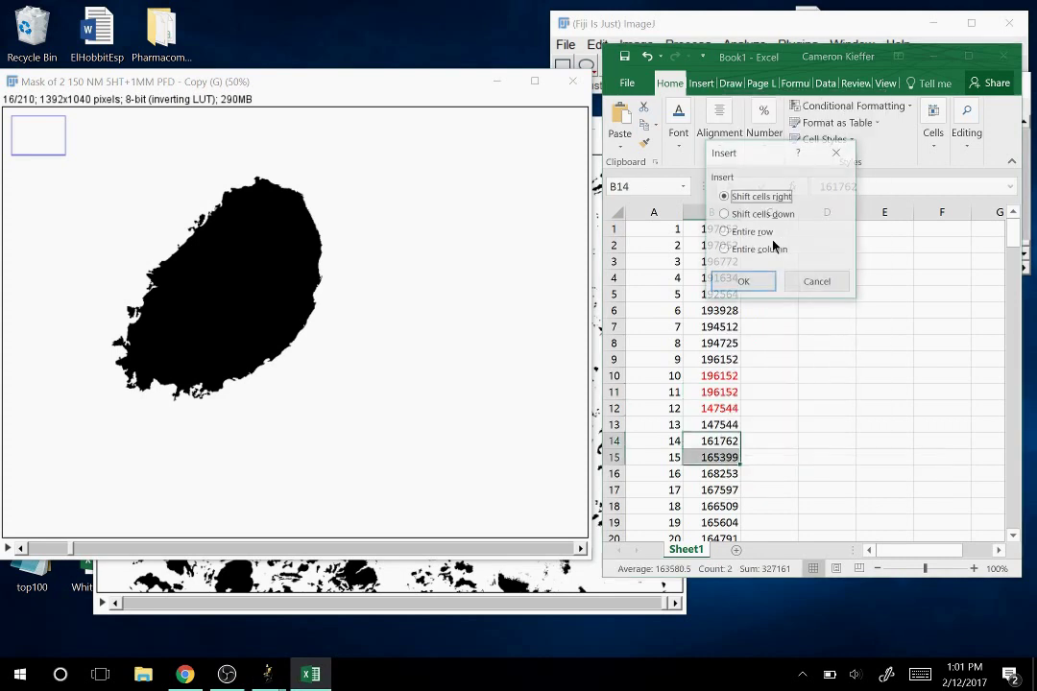
left_click(766, 214)
left_click(744, 280)
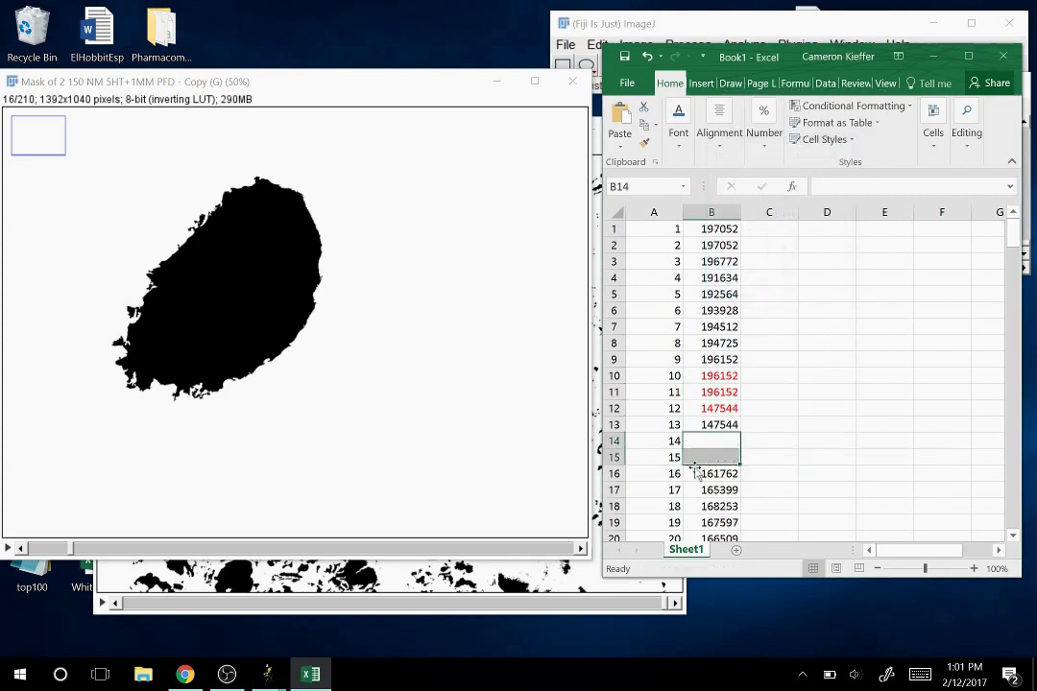
Fill B14 with 147544 and B15 with 161762 from neighbours and colour them red.
left_click(722, 426)
left_click_drag(740, 433, 728, 455)
left_click(742, 480)
right_click(729, 457)
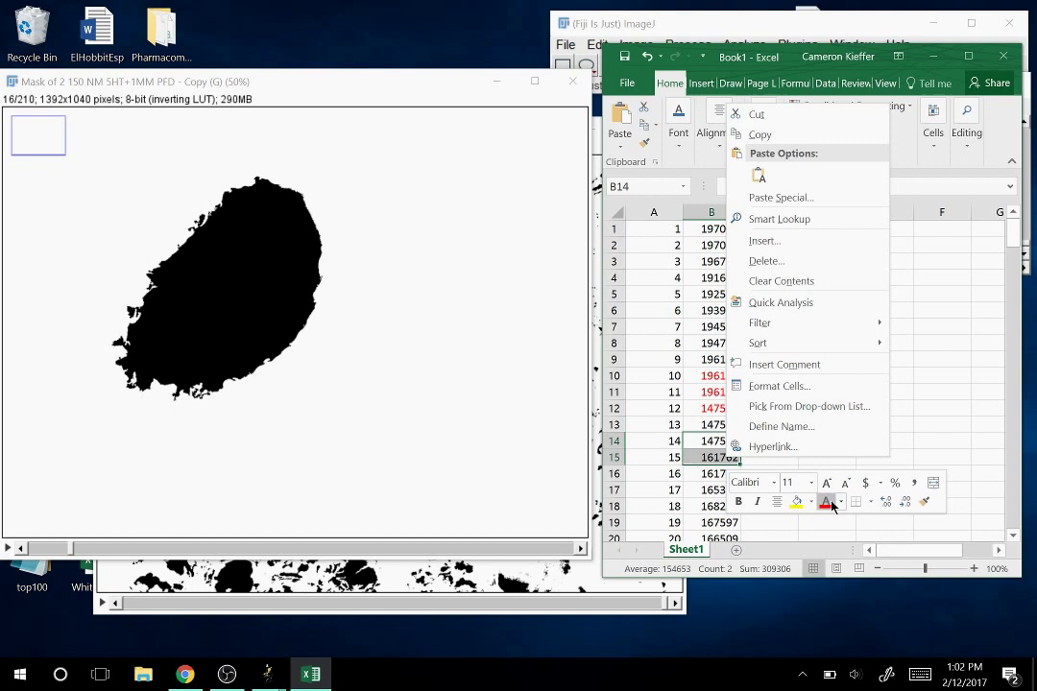
left_click(825, 501)
left_click(715, 424)
Check further slices in the mask stack, then insert a blank cell at B17.
left_click(363, 185)
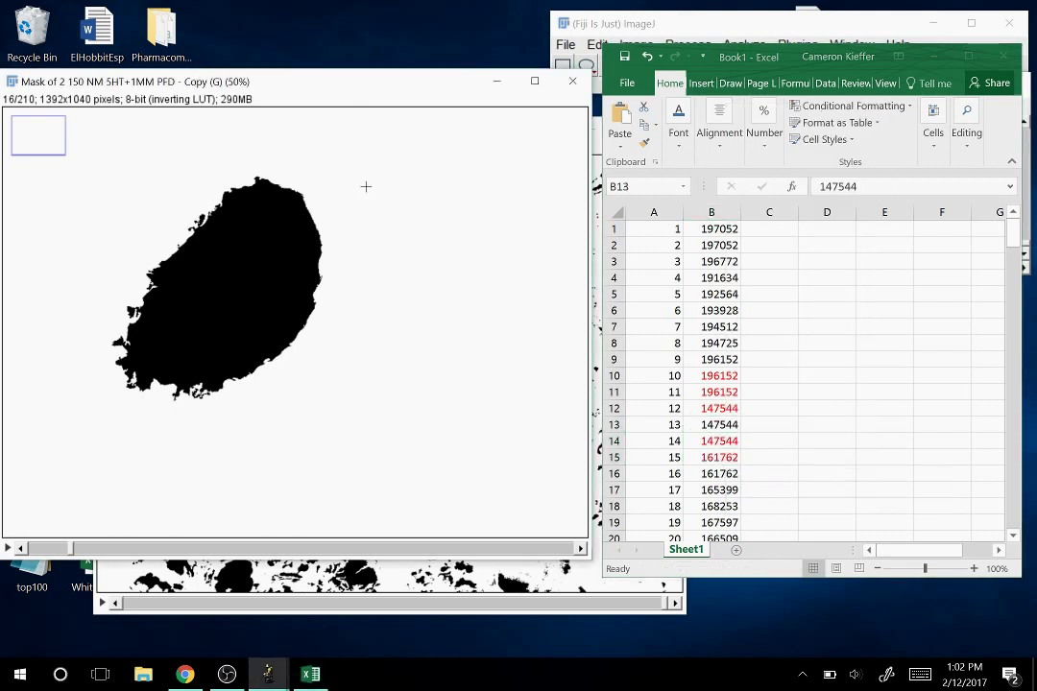
scroll(366, 267, "down", 1)
scroll(365, 267, "down", 1)
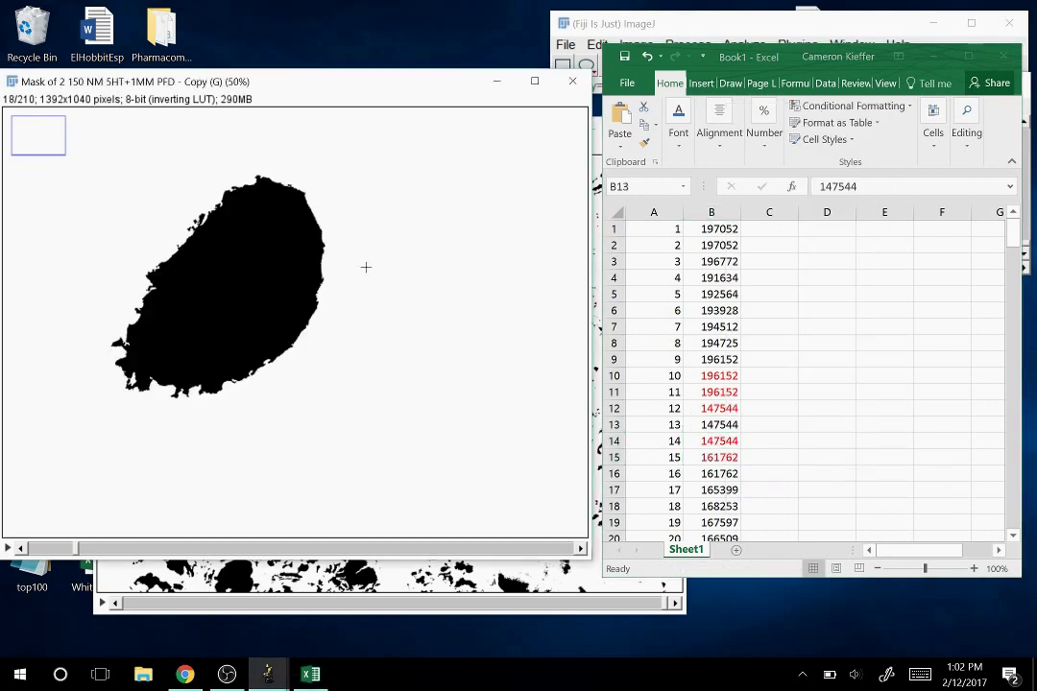
left_click(716, 425)
left_click(722, 490)
right_click(722, 489)
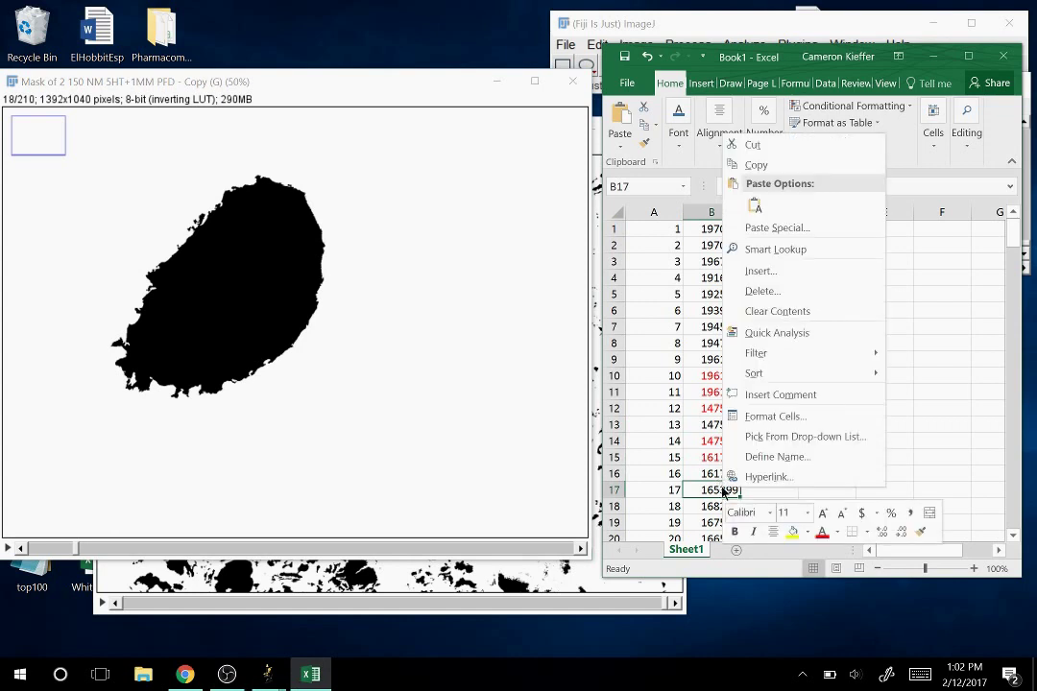
left_click(754, 275)
left_click(729, 327)
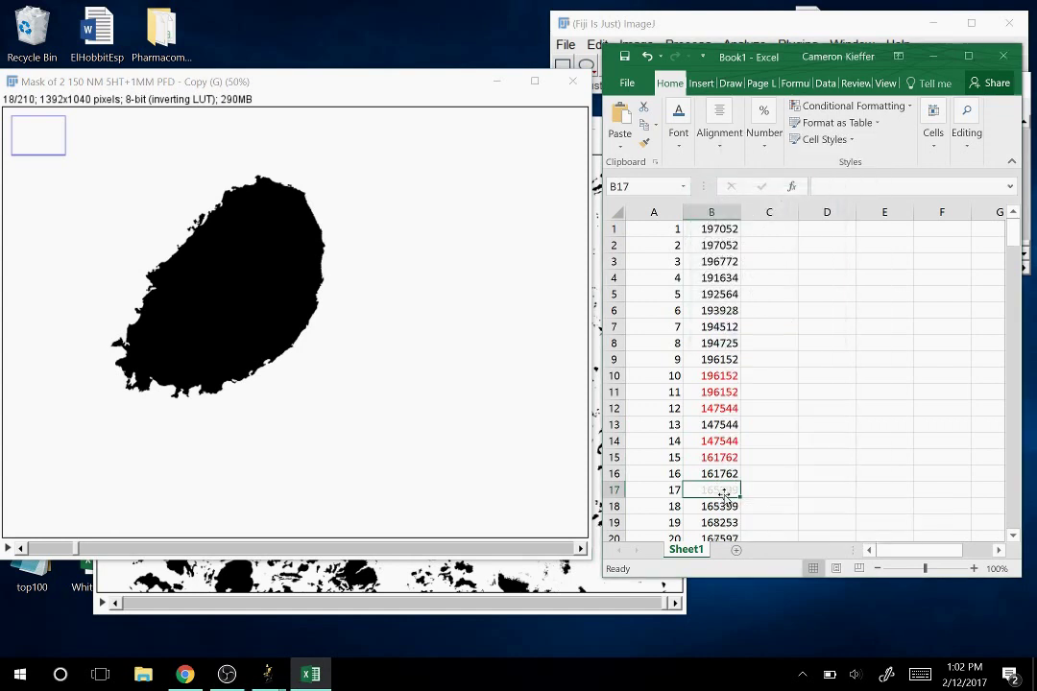
Fill B17 with 165399 from B18 and colour it red.
left_click(722, 506)
left_click_drag(739, 513, 724, 490)
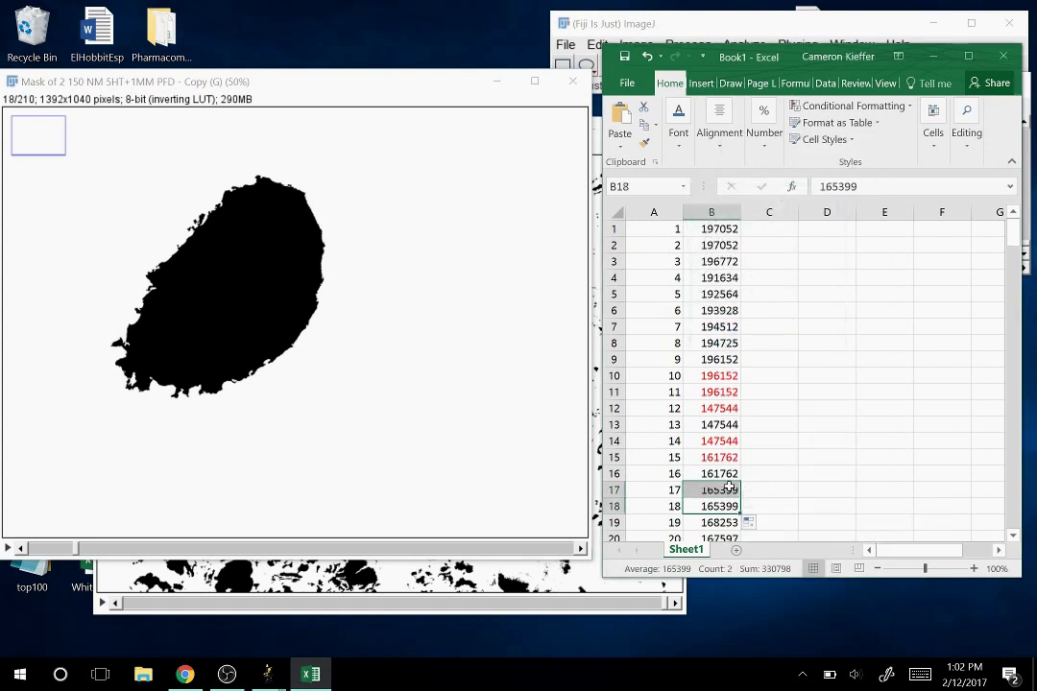
right_click(722, 490)
key("Escape")
right_click(719, 490)
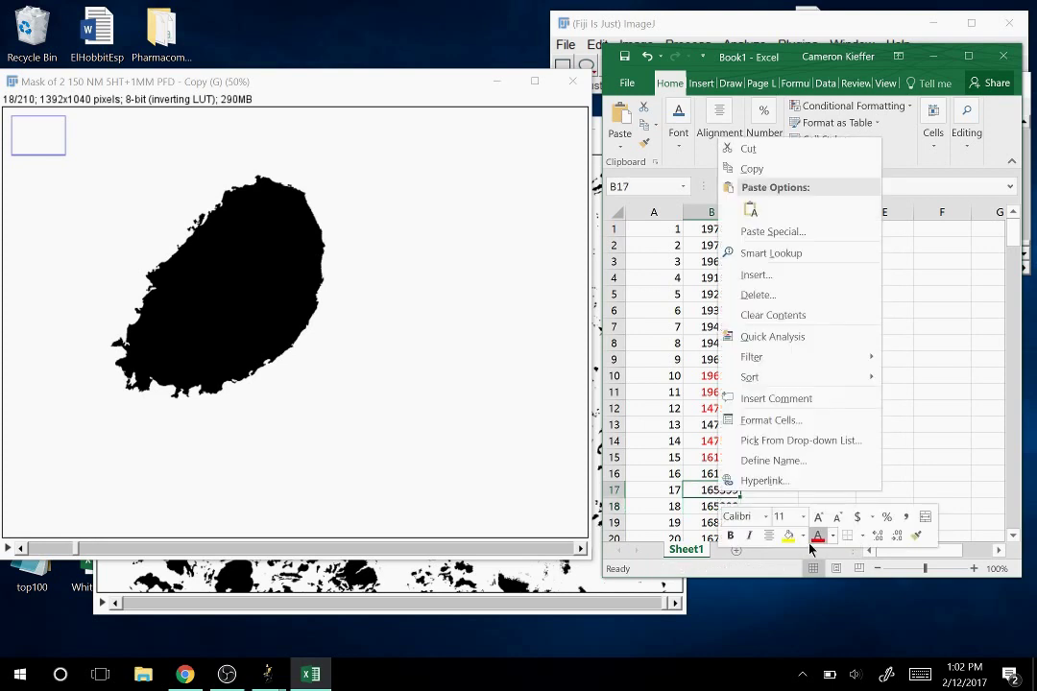
key("Escape")
Scroll the mask stack to locate the next blank slices, then return to the spreadsheet.
left_click(371, 97)
scroll(365, 141, "down", 2)
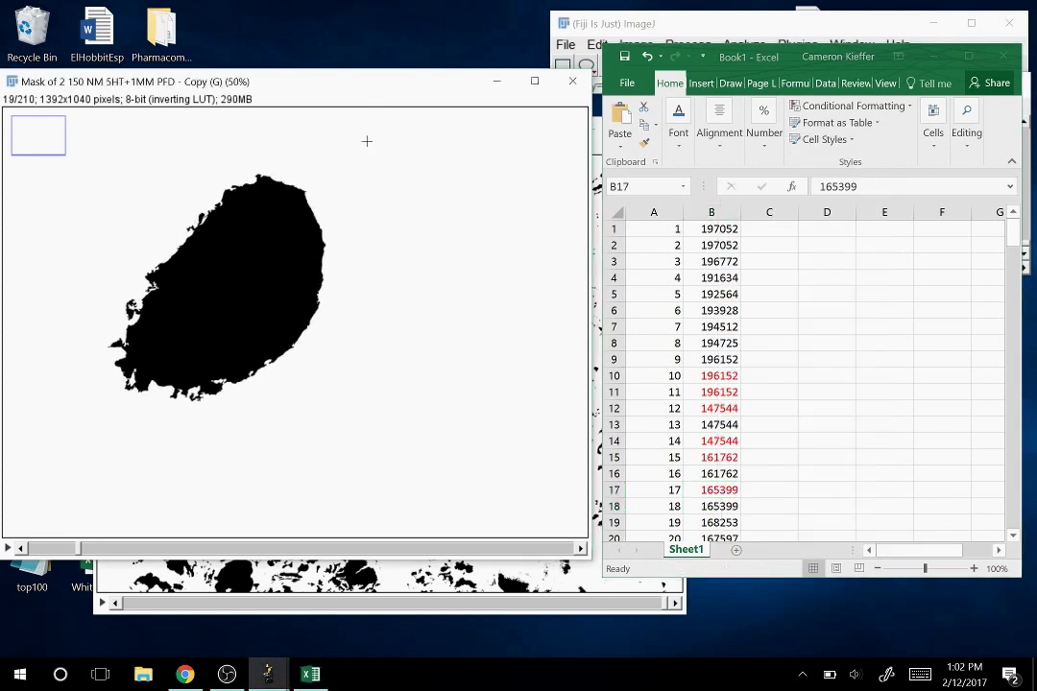
scroll(366, 141, "down", 1)
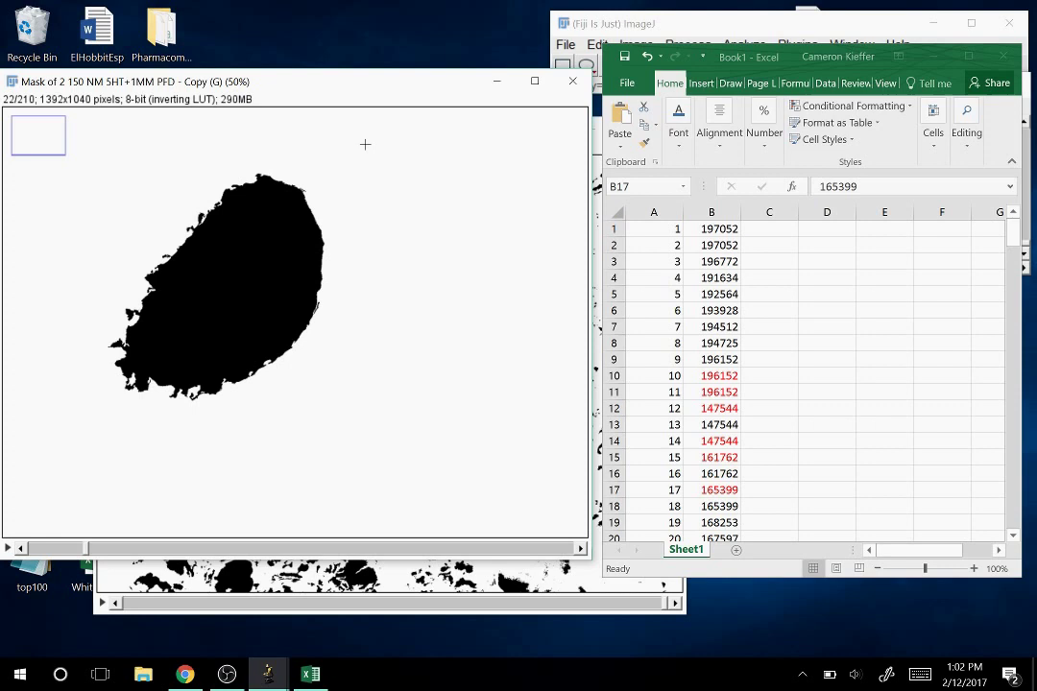
scroll(365, 144, "up", 2)
scroll(365, 145, "down", 1)
scroll(364, 146, "up", 2)
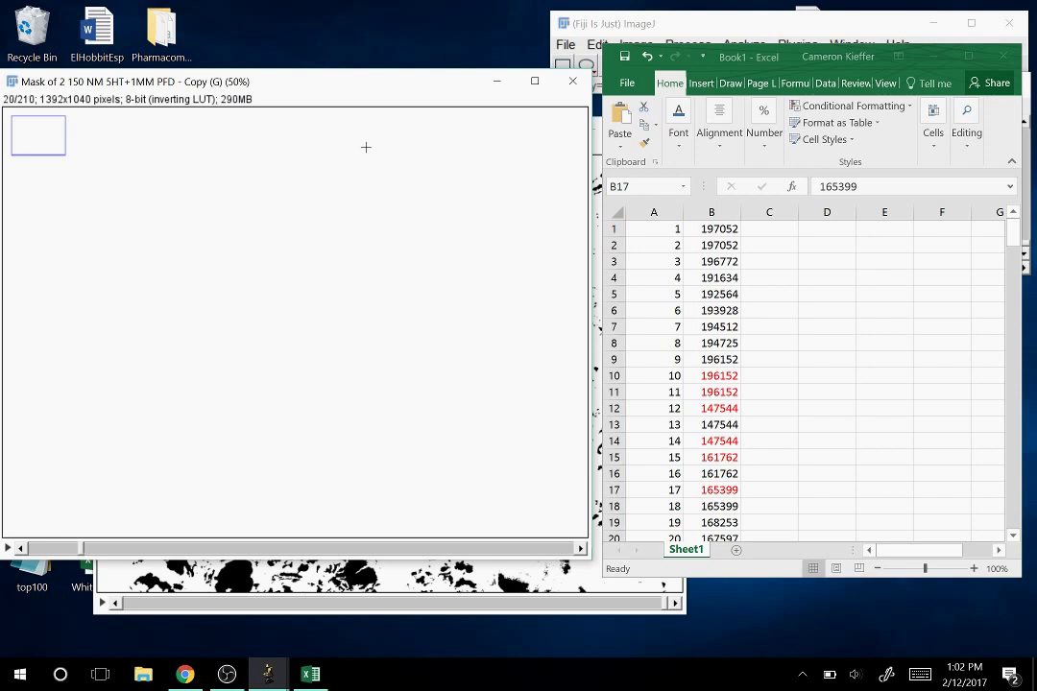
left_click(672, 56)
scroll(681, 411, "down", 4)
Insert two blank cells at B20:B21, shifting cells down.
left_click_drag(715, 343, 715, 359)
right_click(708, 358)
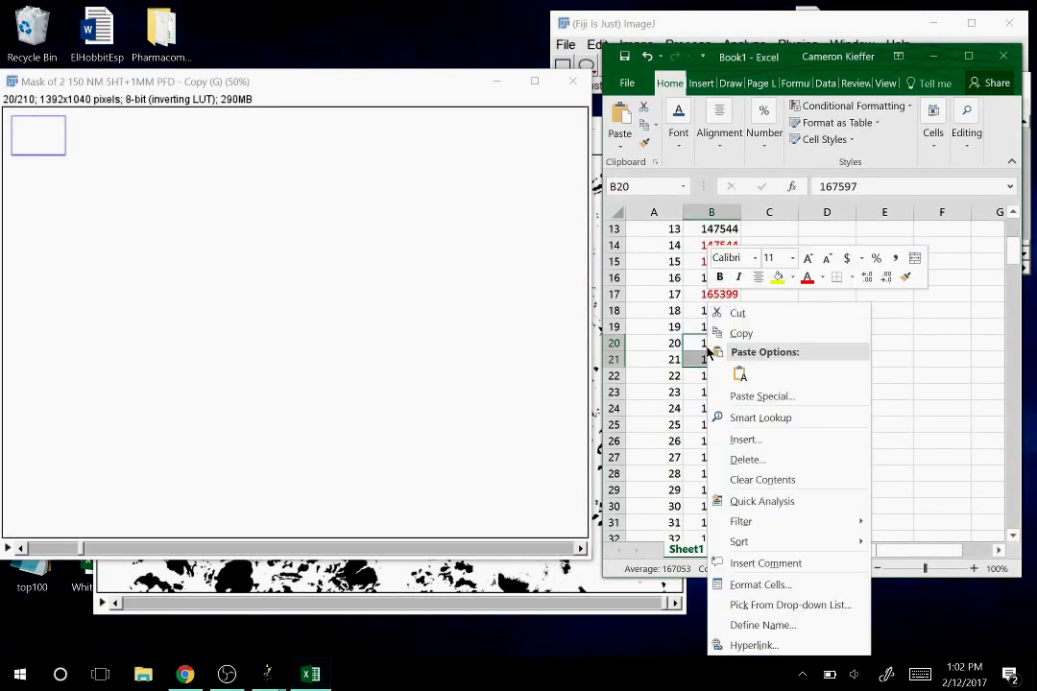
left_click(774, 440)
left_click(763, 426)
left_click(765, 493)
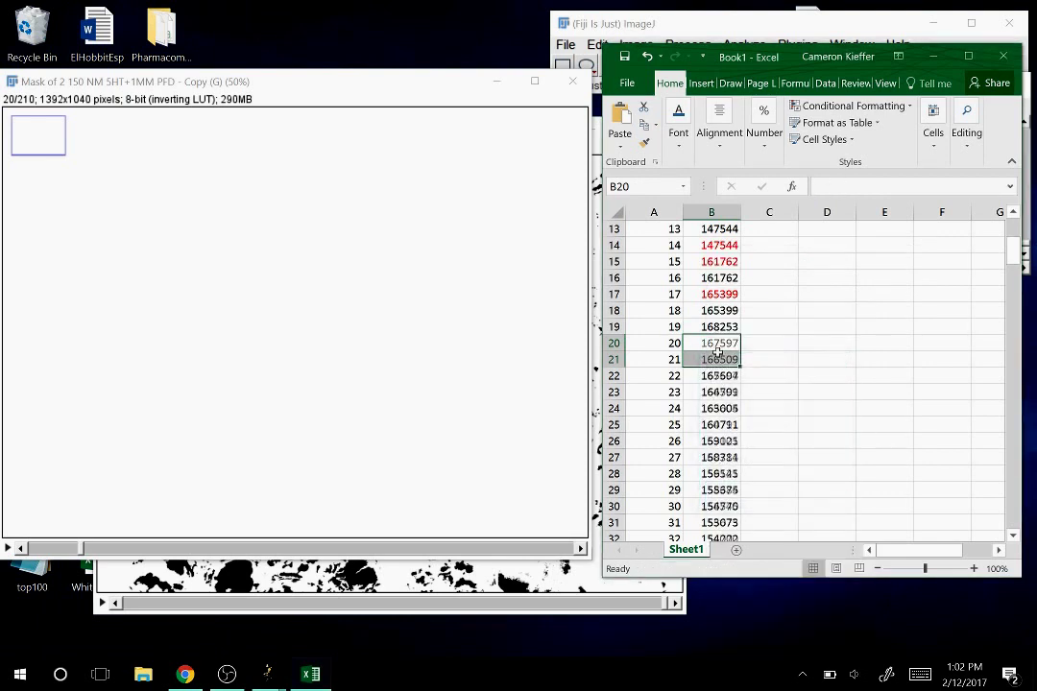
Fill B20 with 168253 and B21 with 167597 from neighbours and colour them red.
left_click(731, 328)
left_click_drag(741, 337, 737, 358)
left_click(741, 377)
left_click(718, 348)
key("shift+Down")
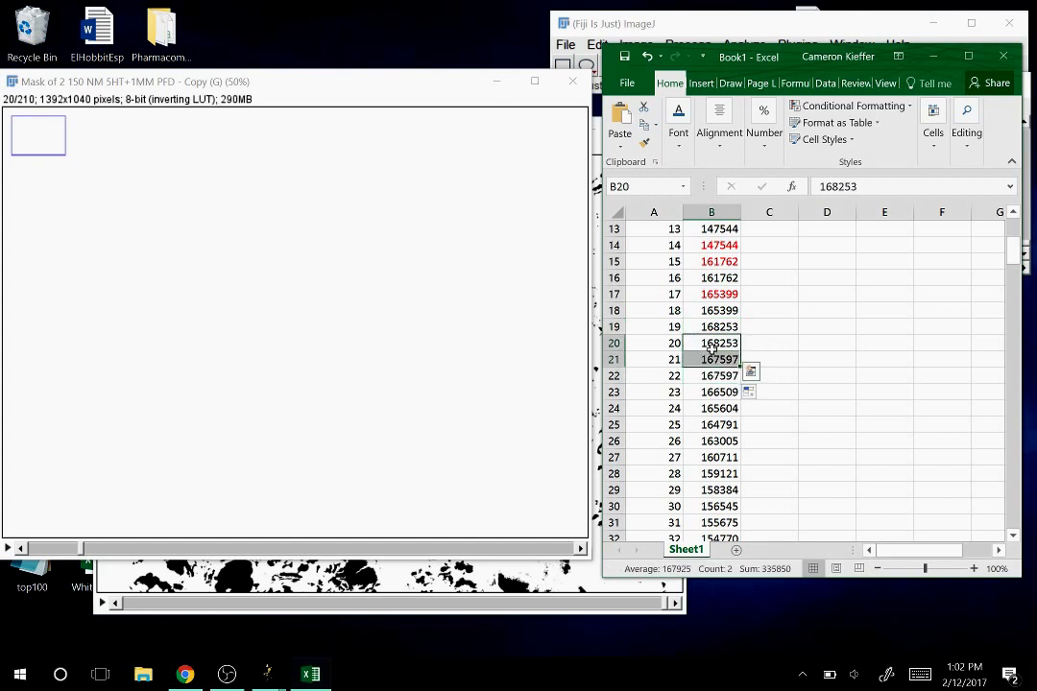
right_click(713, 348)
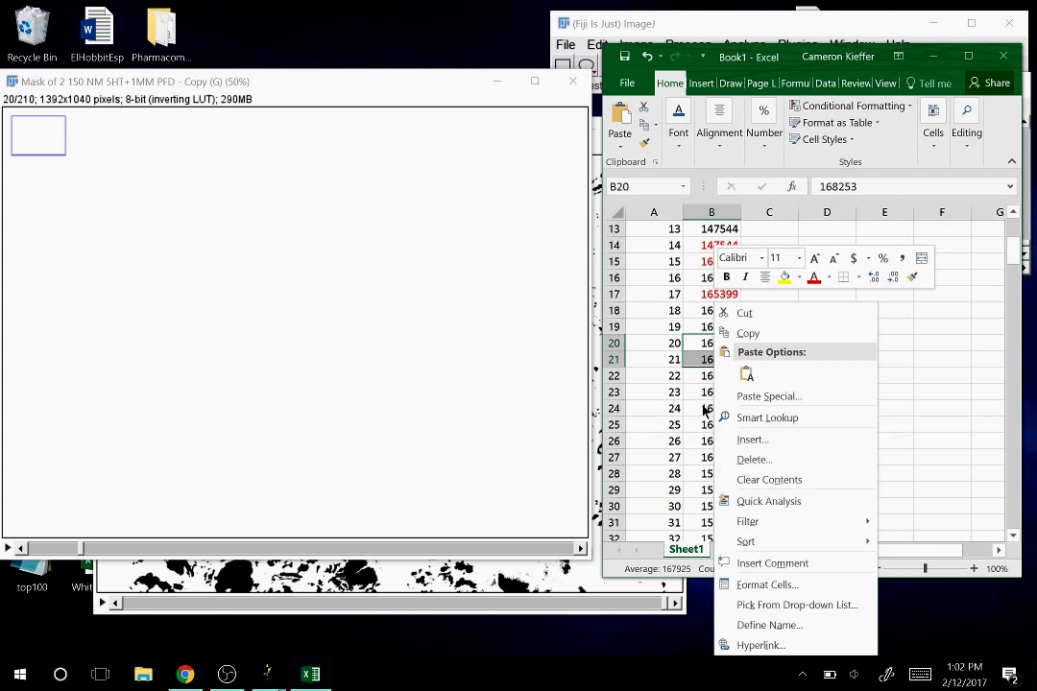
left_click(815, 277)
Scroll through the mask stack until the mask disappears at slice 109.
left_click(419, 69)
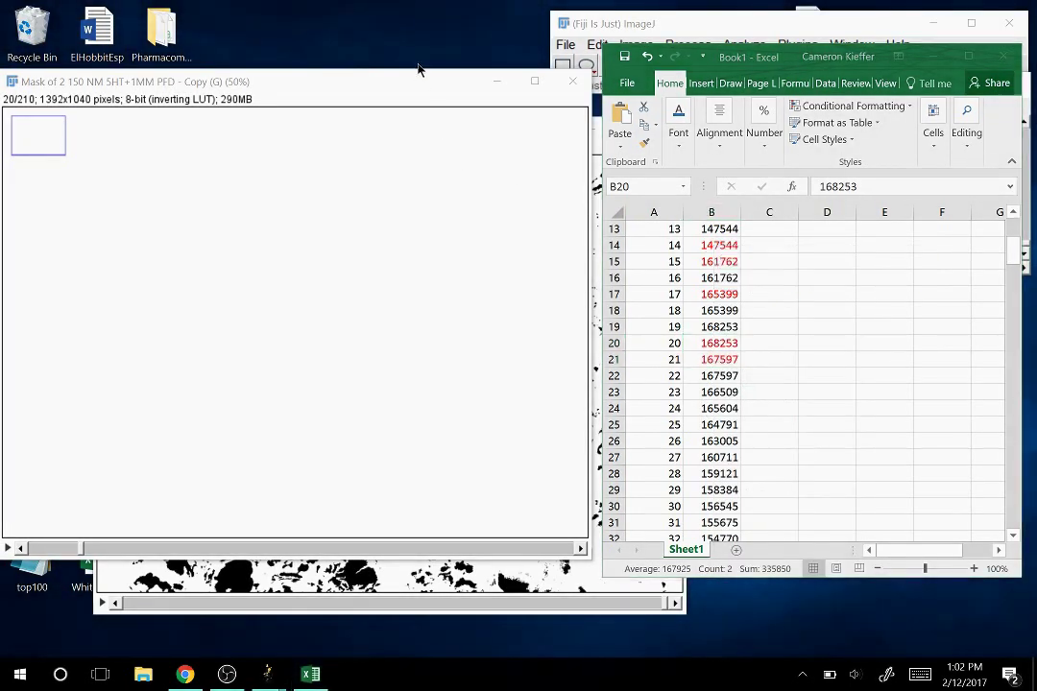
scroll(399, 190, "down", 3)
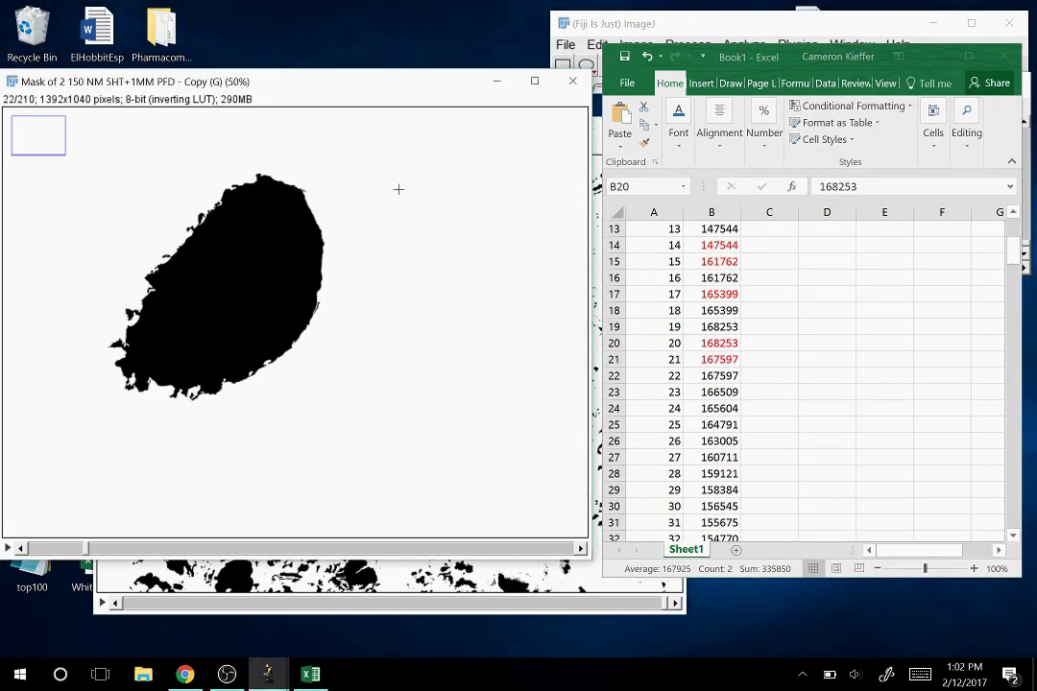
scroll(399, 189, "down", 20)
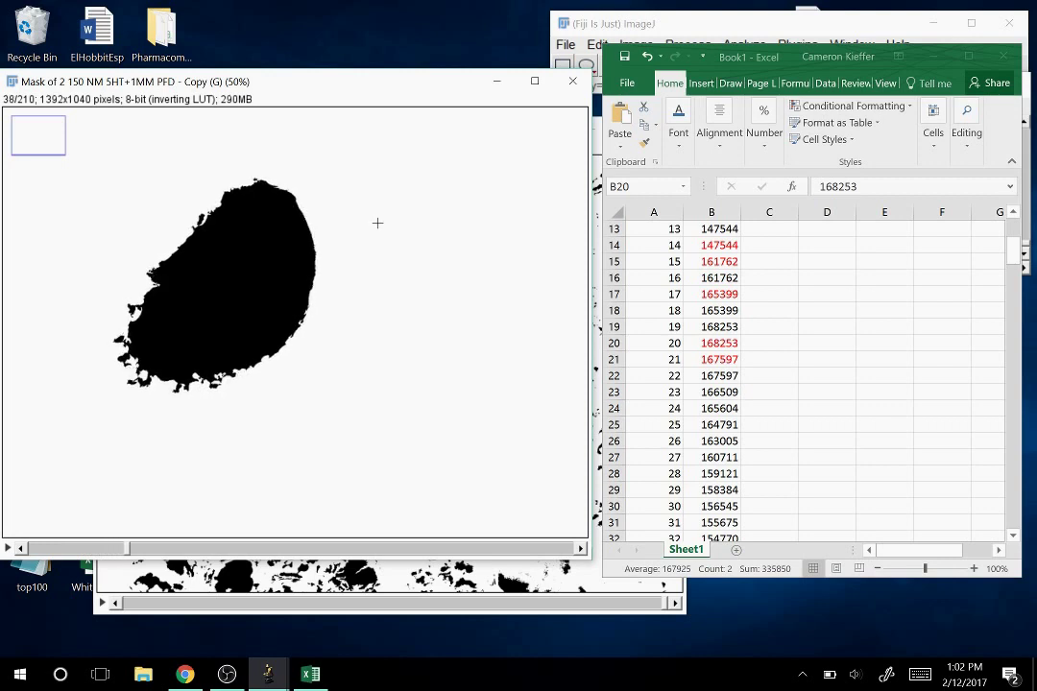
scroll(377, 223, "down", 11)
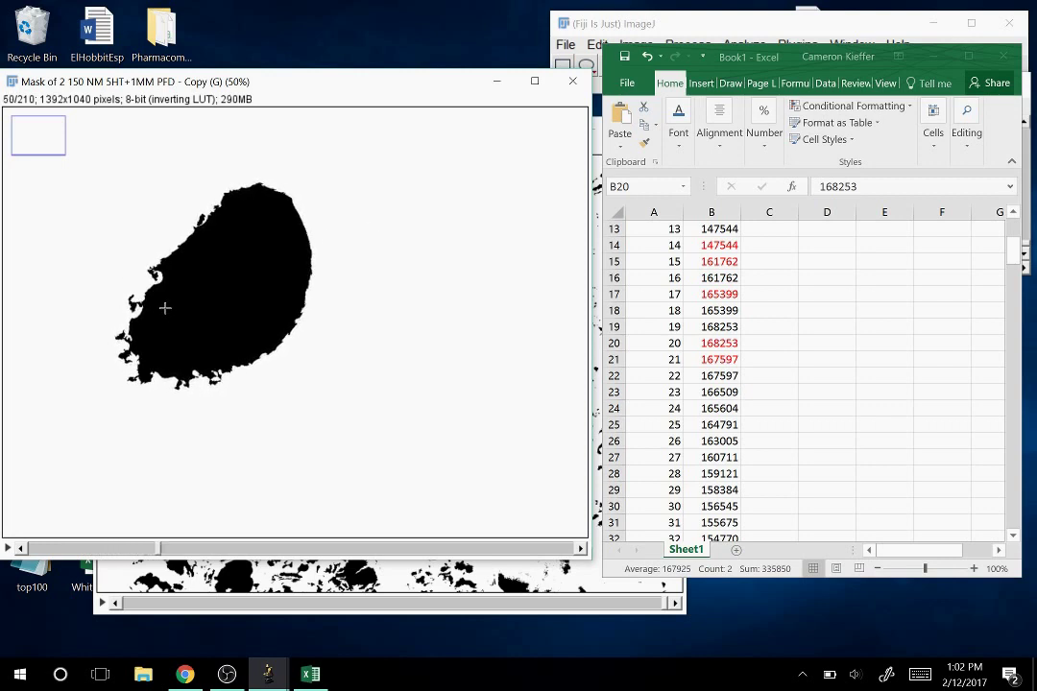
scroll(159, 304, "down", 13)
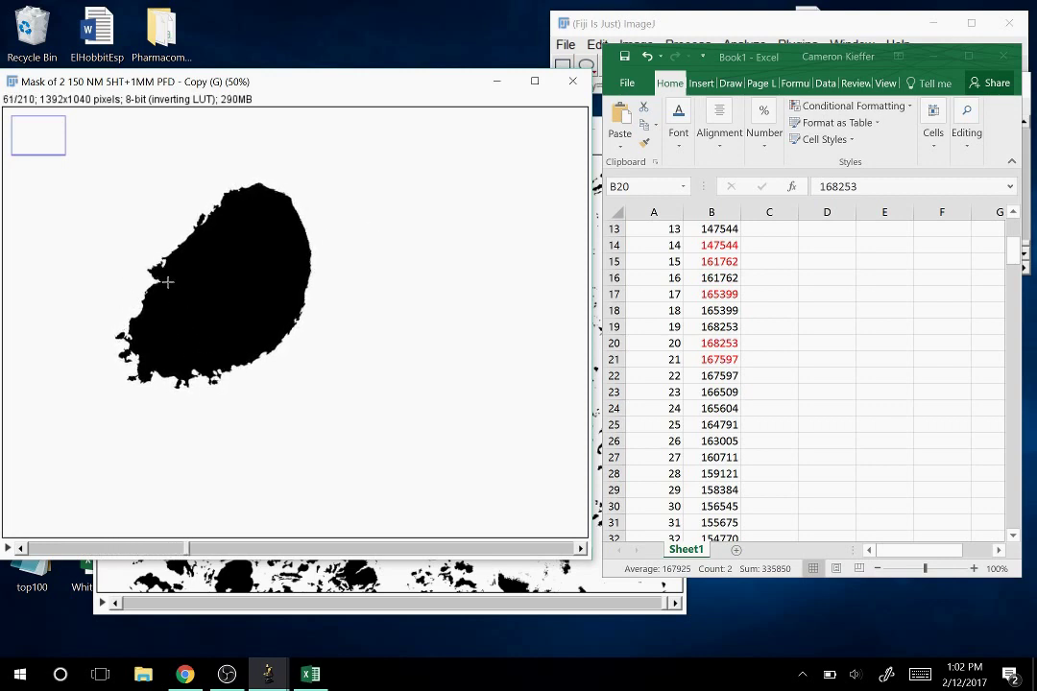
scroll(154, 281, "down", 20)
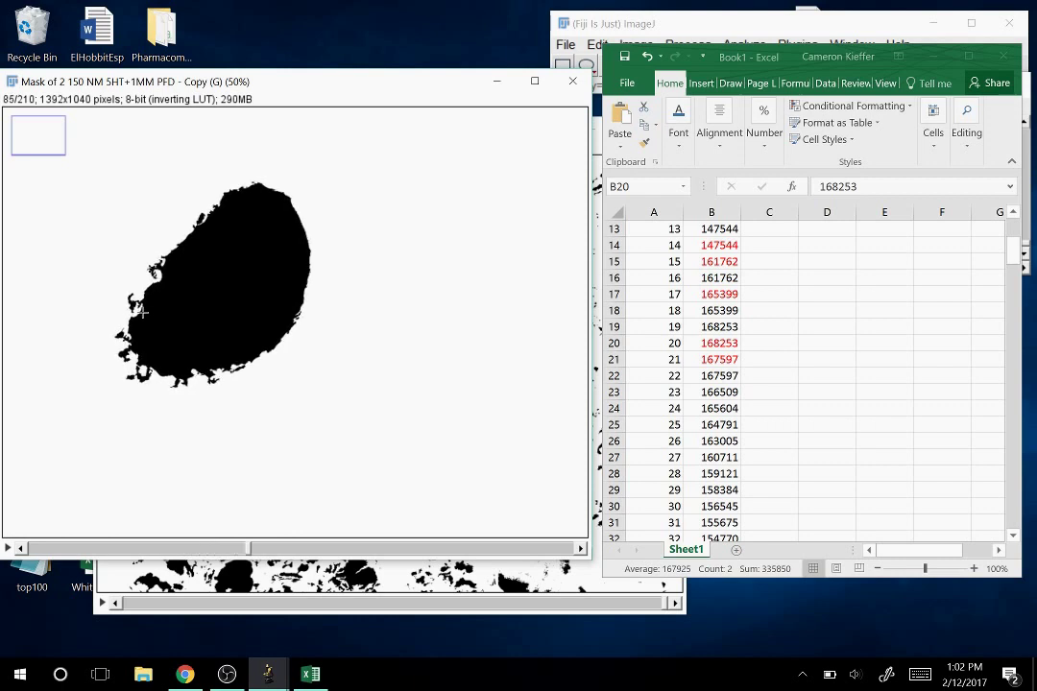
scroll(141, 309, "down", 20)
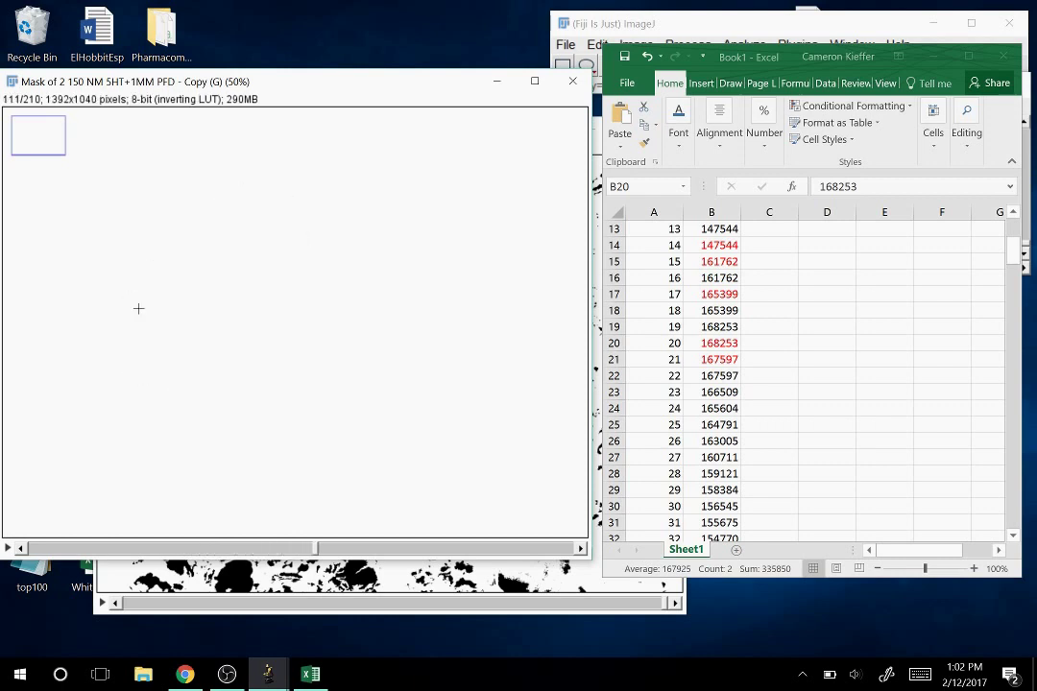
scroll(138, 307, "up", 5)
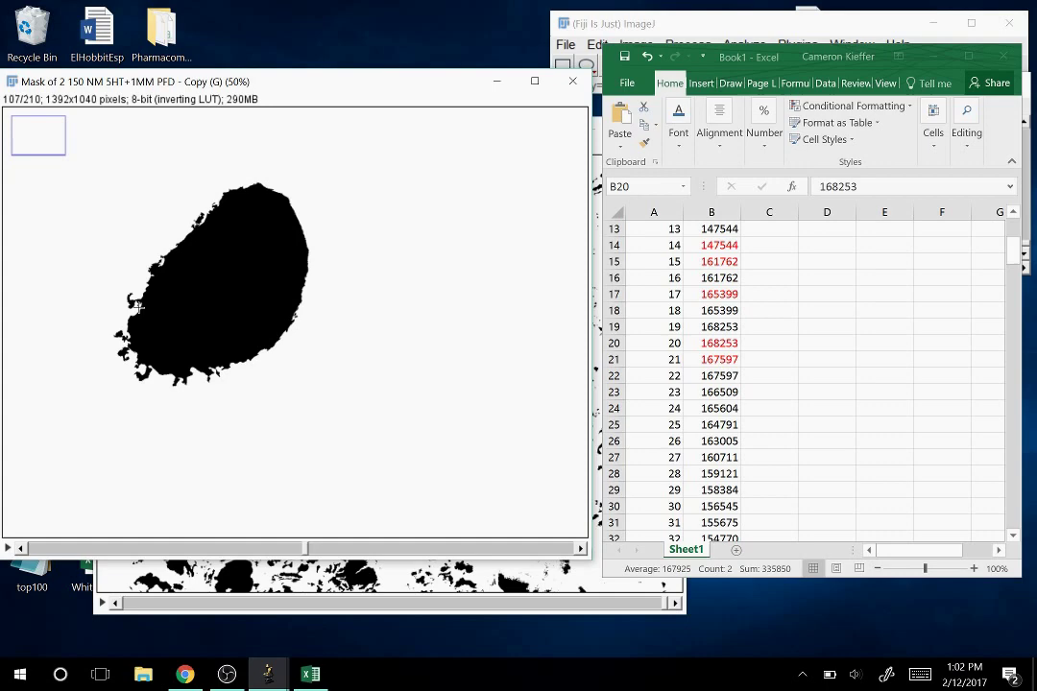
scroll(138, 305, "down", 3)
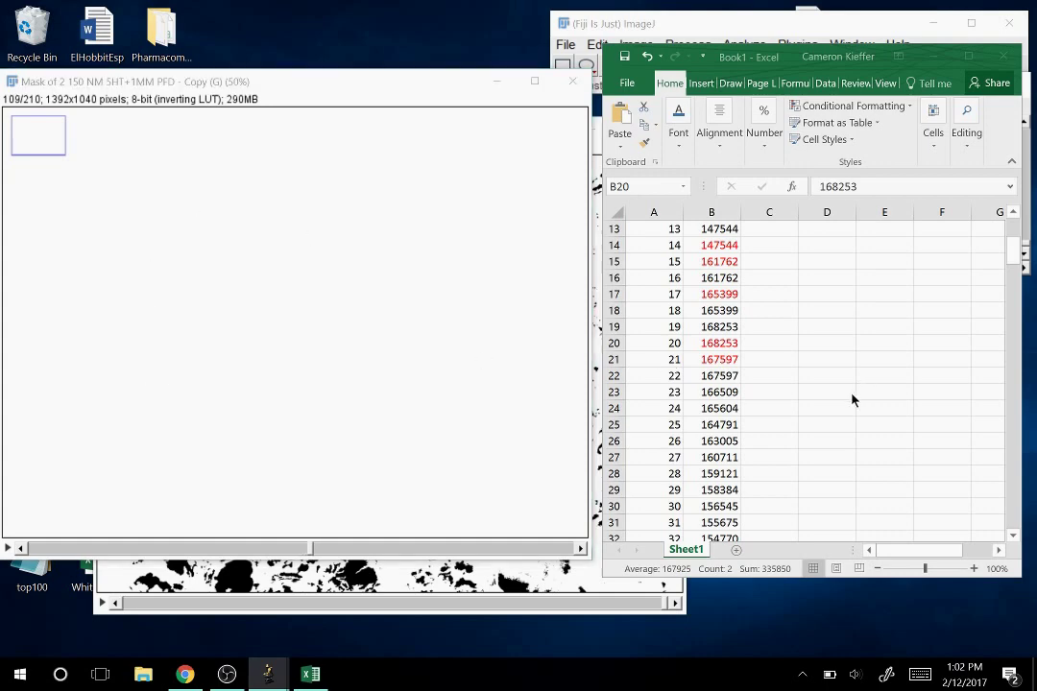
scroll(745, 425, "down", 7)
scroll(745, 425, "down", 15)
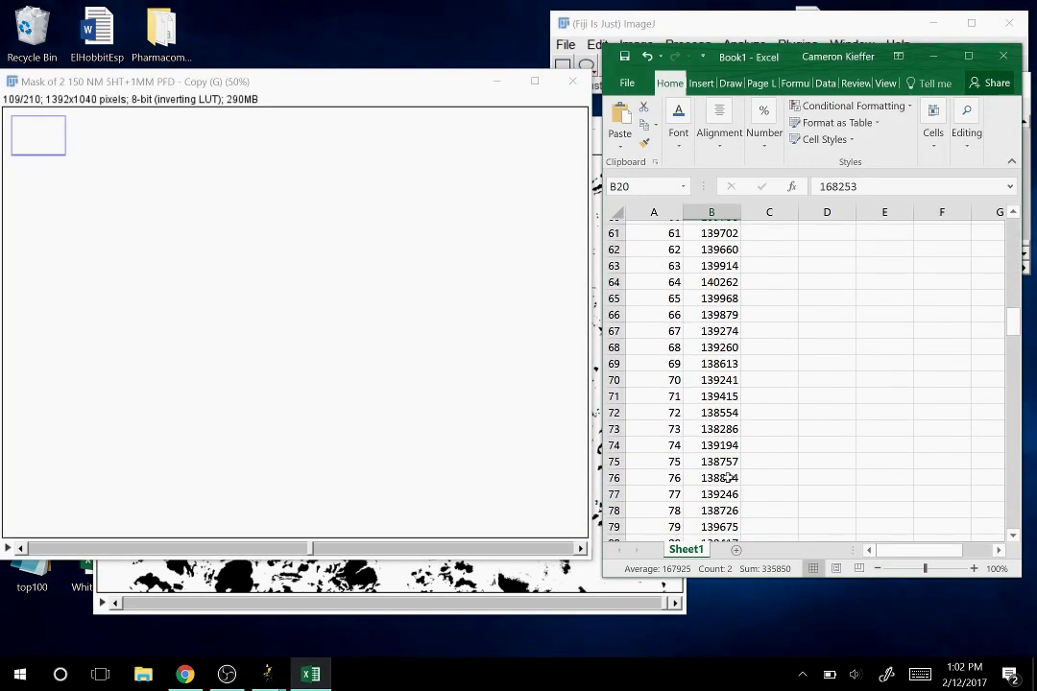
Insert a blank cell at B109, pushing later values down.
scroll(724, 464, "down", 5)
left_click(722, 472)
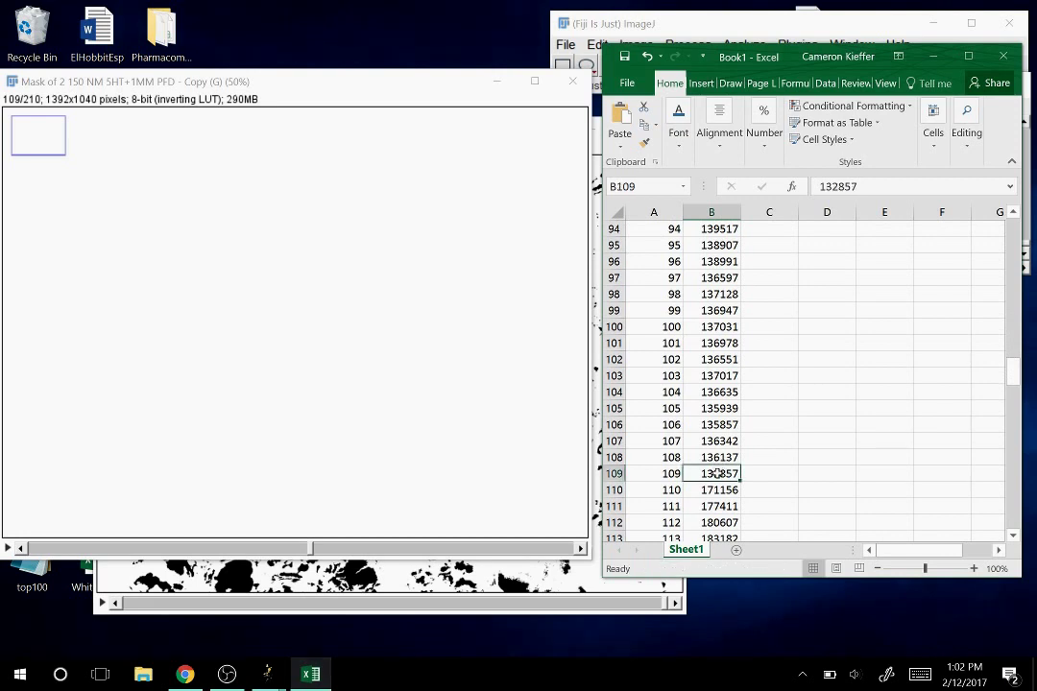
right_click(712, 468)
left_click(763, 259)
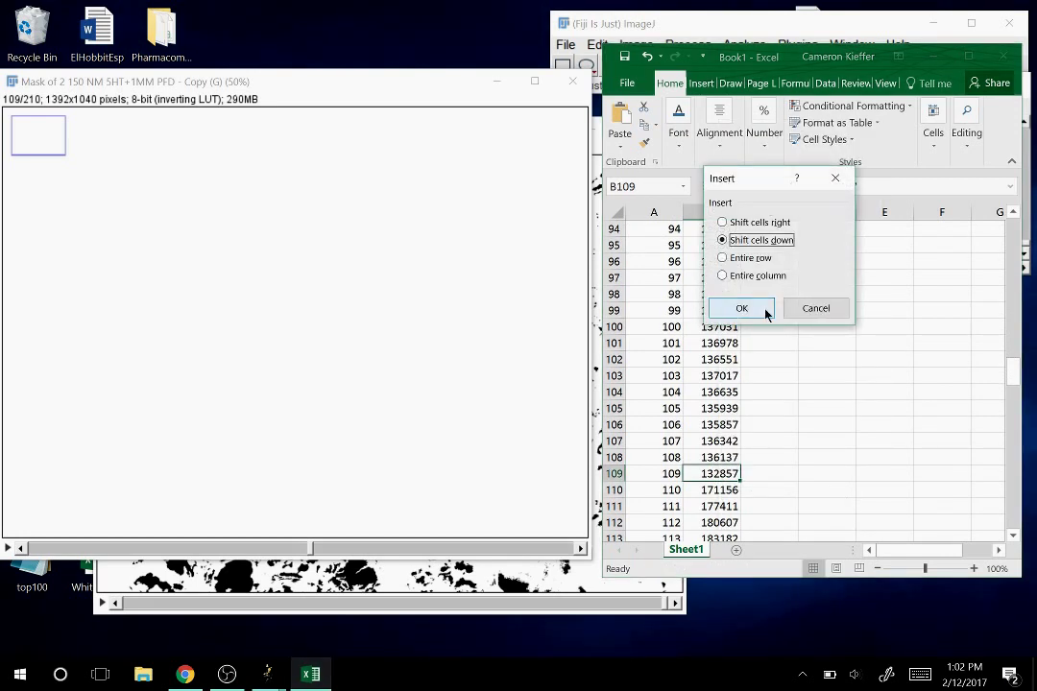
left_click(742, 308)
Fill B109 with 136137 from B108 and colour it red.
left_click(736, 460)
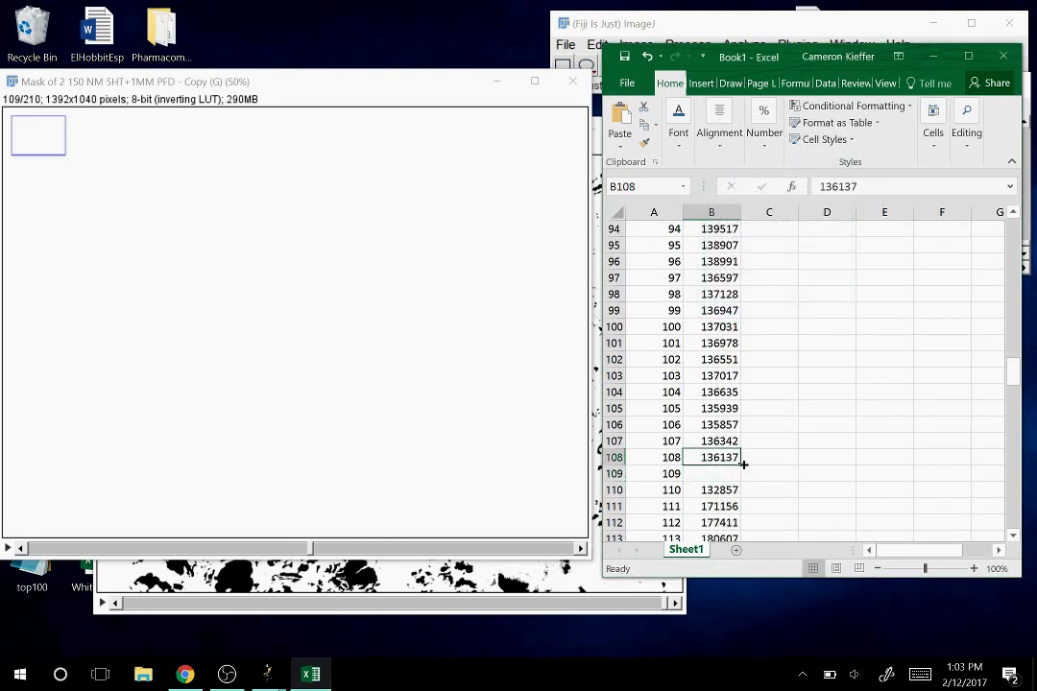
left_click_drag(742, 464, 739, 480)
left_click(722, 473)
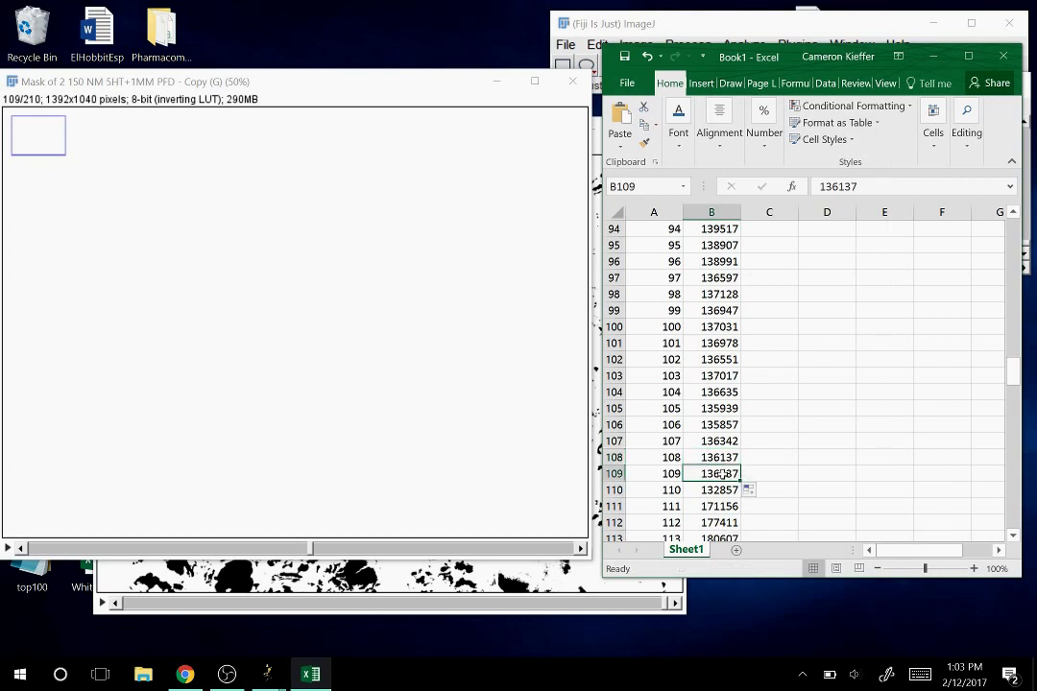
right_click(723, 475)
left_click(823, 521)
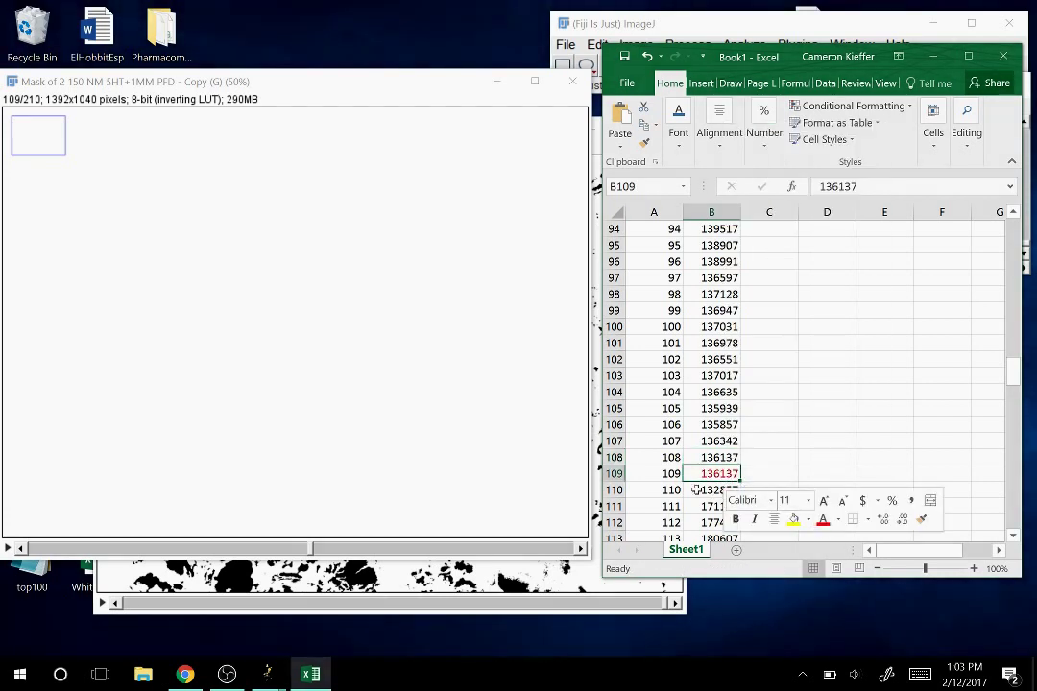
key("Down")
key("Left")
Scroll further through the mask stack to find the next blank slices.
left_click(336, 93)
scroll(312, 156, "down", 2)
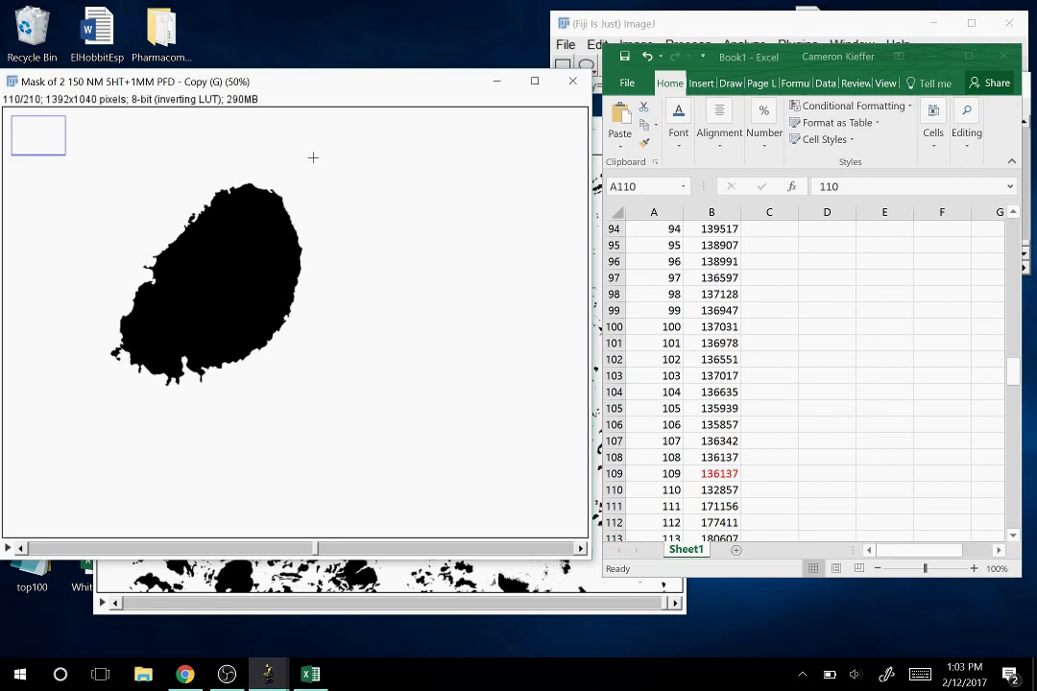
scroll(312, 156, "down", 1)
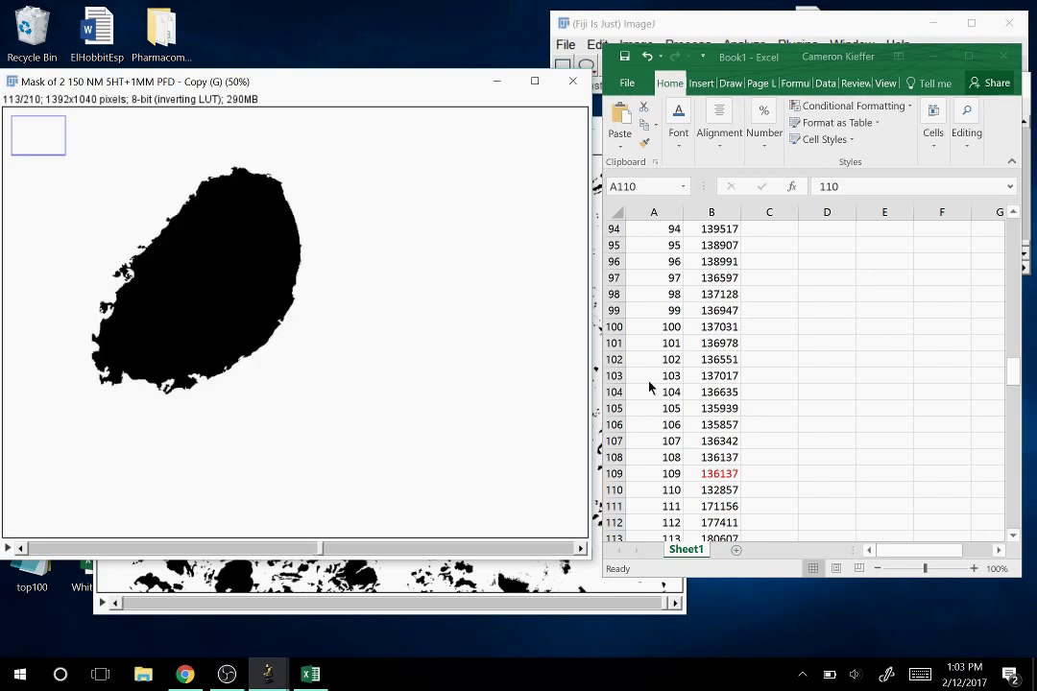
Insert two blank cells at B111:B112, shifting existing values down.
left_click(671, 490)
scroll(711, 439, "down", 3)
left_click_drag(714, 360, 713, 370)
right_click(726, 362)
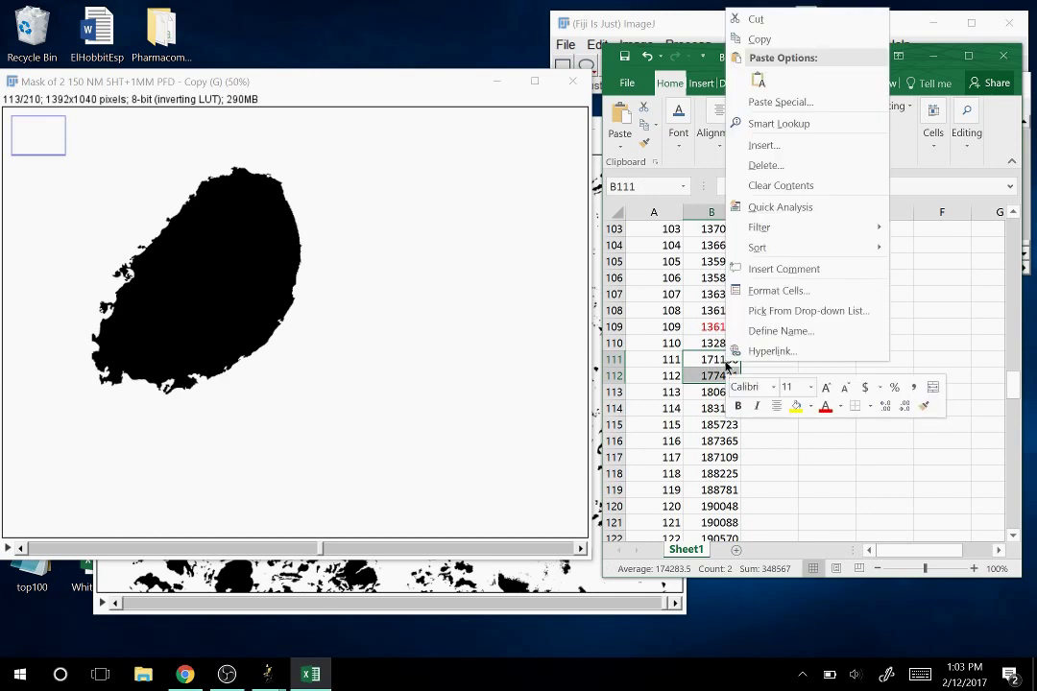
left_click(794, 149)
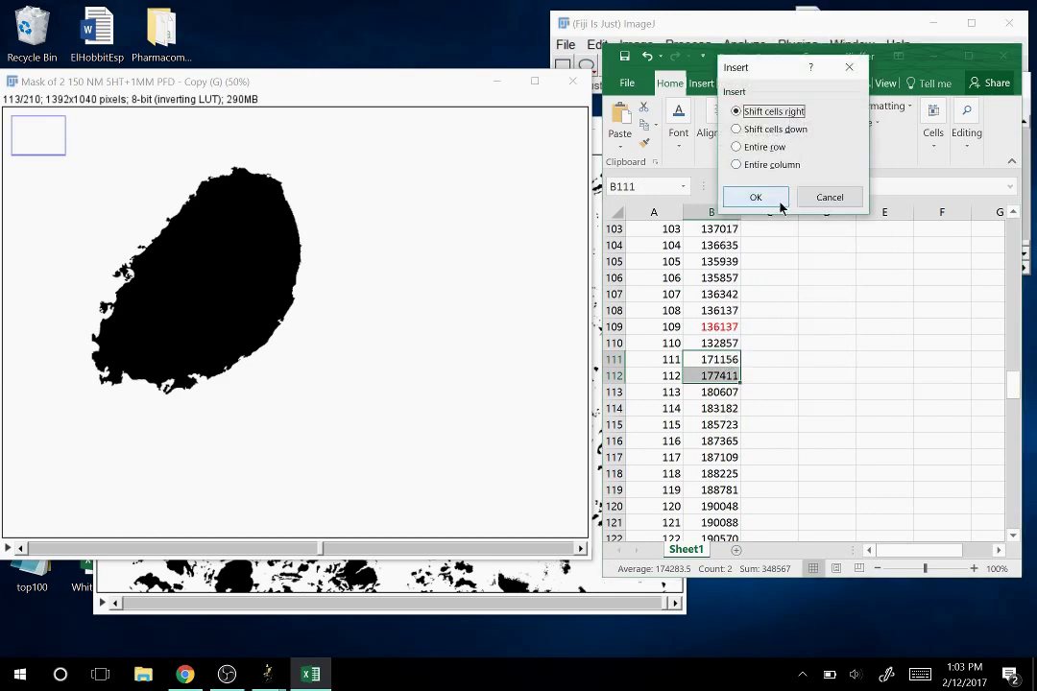
left_click(776, 128)
left_click(781, 197)
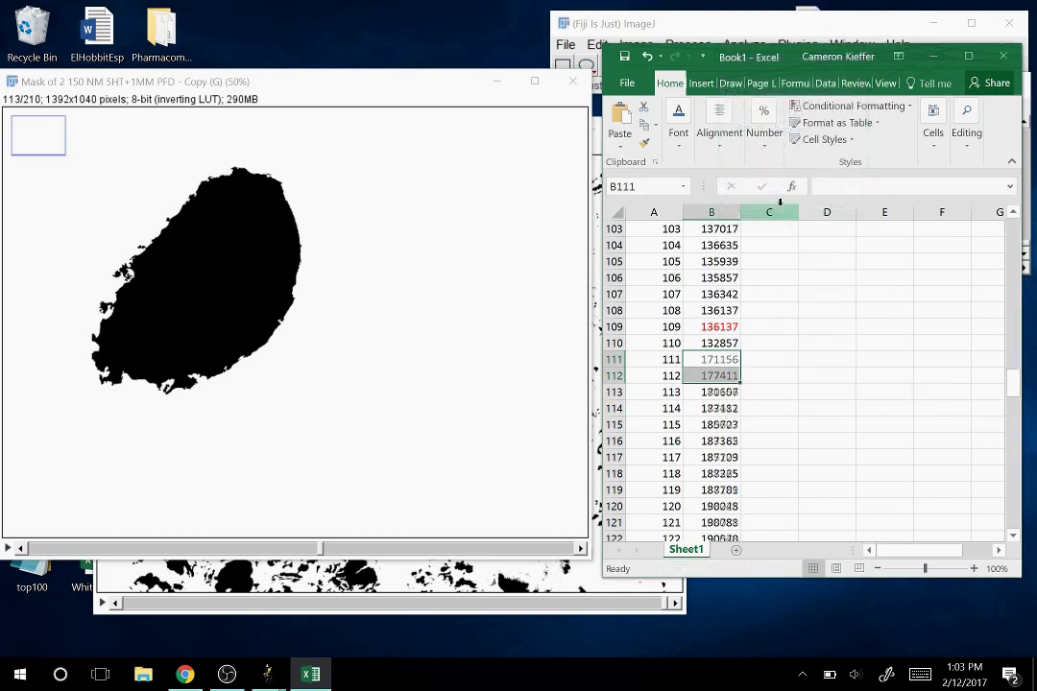
Fill B111 with 132857 and B112 with 171156 from neighbours and colour them red.
left_click(720, 343)
left_click_drag(738, 348, 731, 377)
left_click(732, 393)
right_click(732, 377)
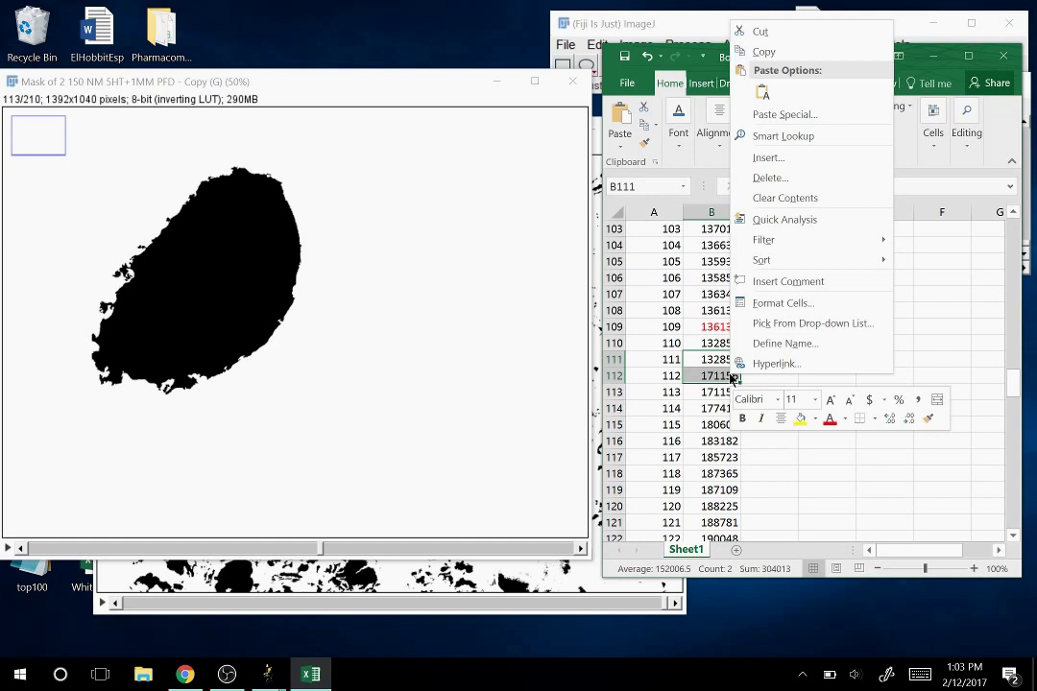
left_click(829, 419)
left_click(720, 326)
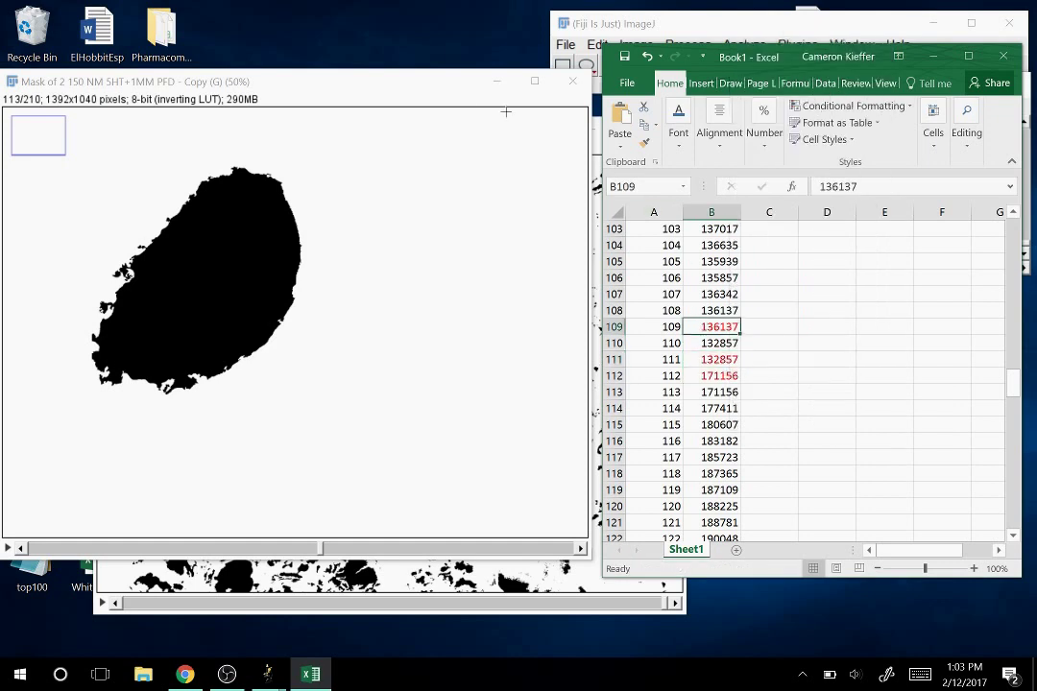
Scroll the mask stack up to slice 210 checking each lumen mask, then return to slice 1.
left_click(417, 112)
scroll(351, 243, "down", 19)
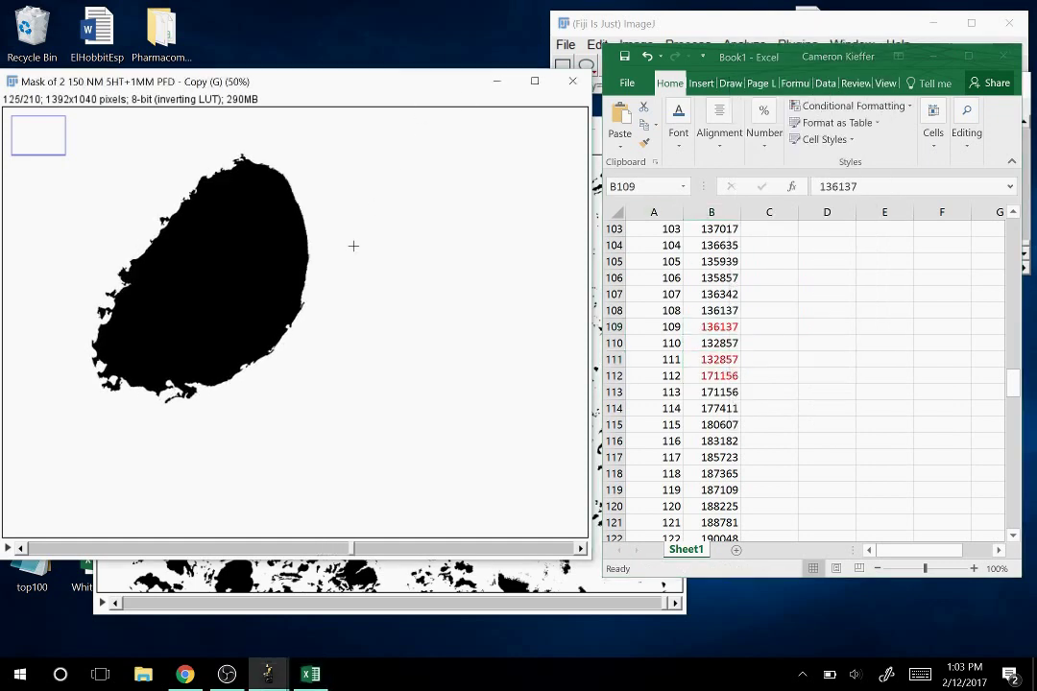
scroll(353, 247, "down", 20)
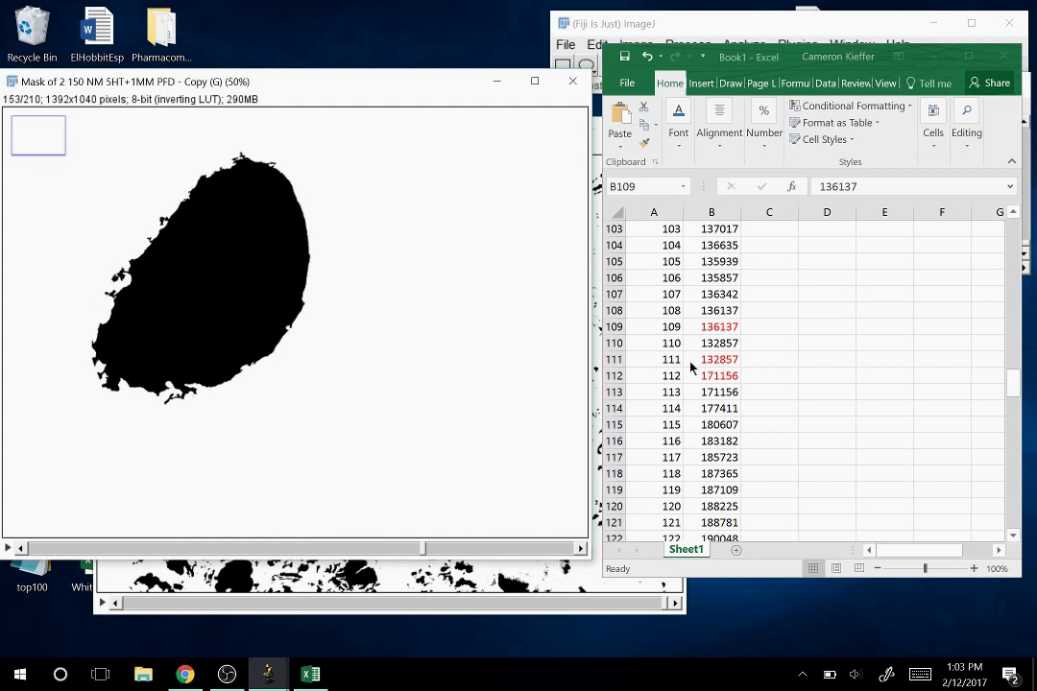
scroll(236, 234, "down", 20)
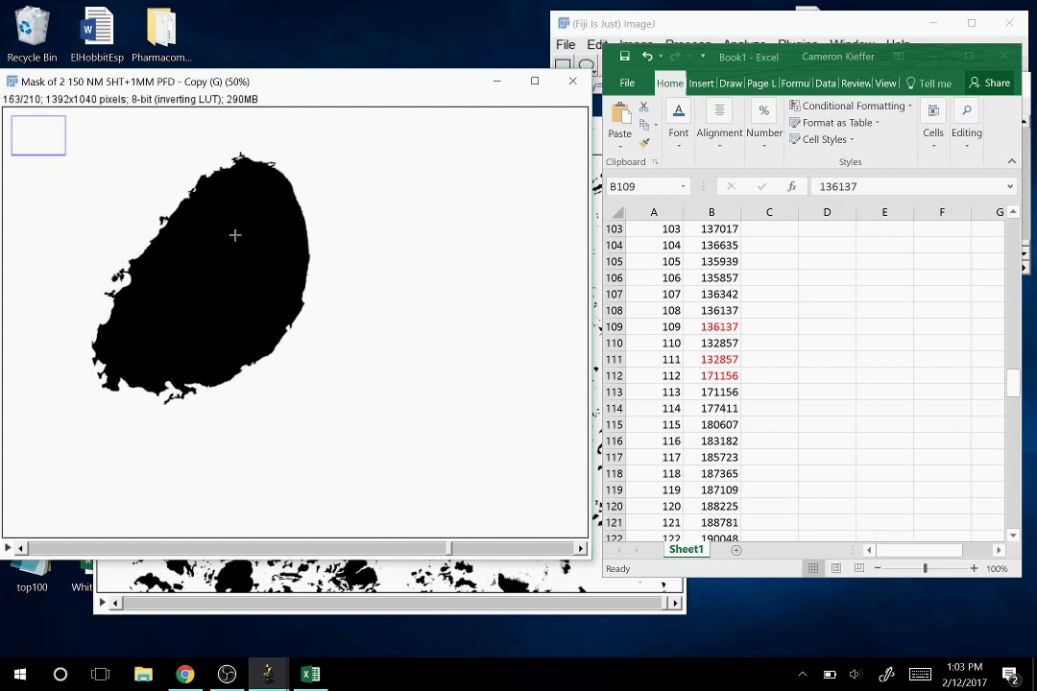
scroll(236, 235, "down", 20)
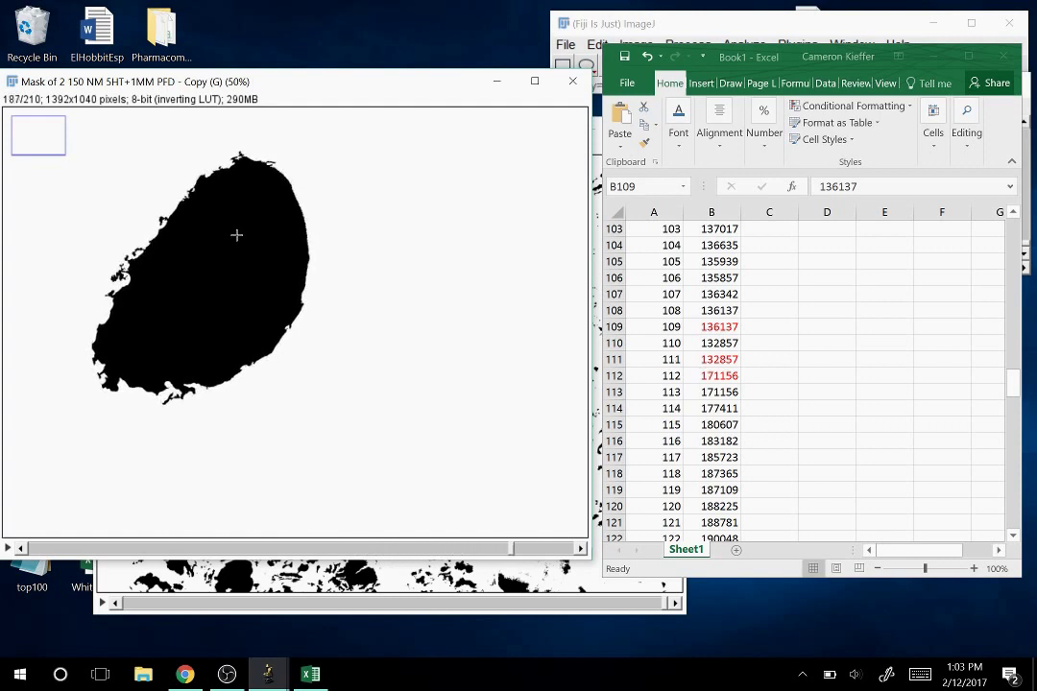
scroll(237, 234, "down", 13)
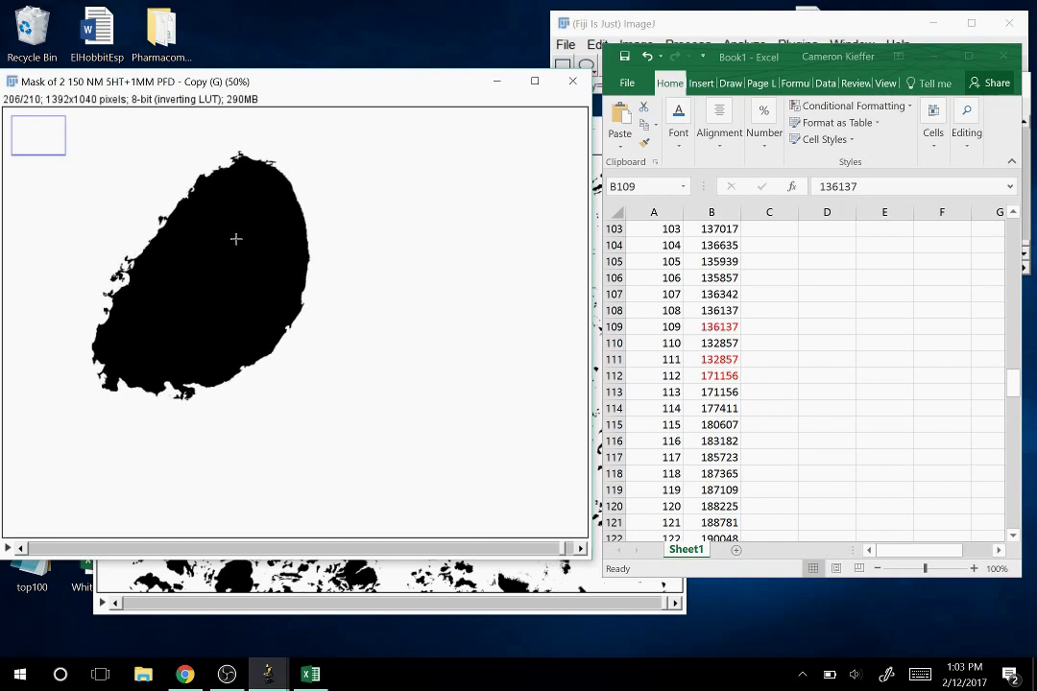
scroll(564, 554, "up", 20)
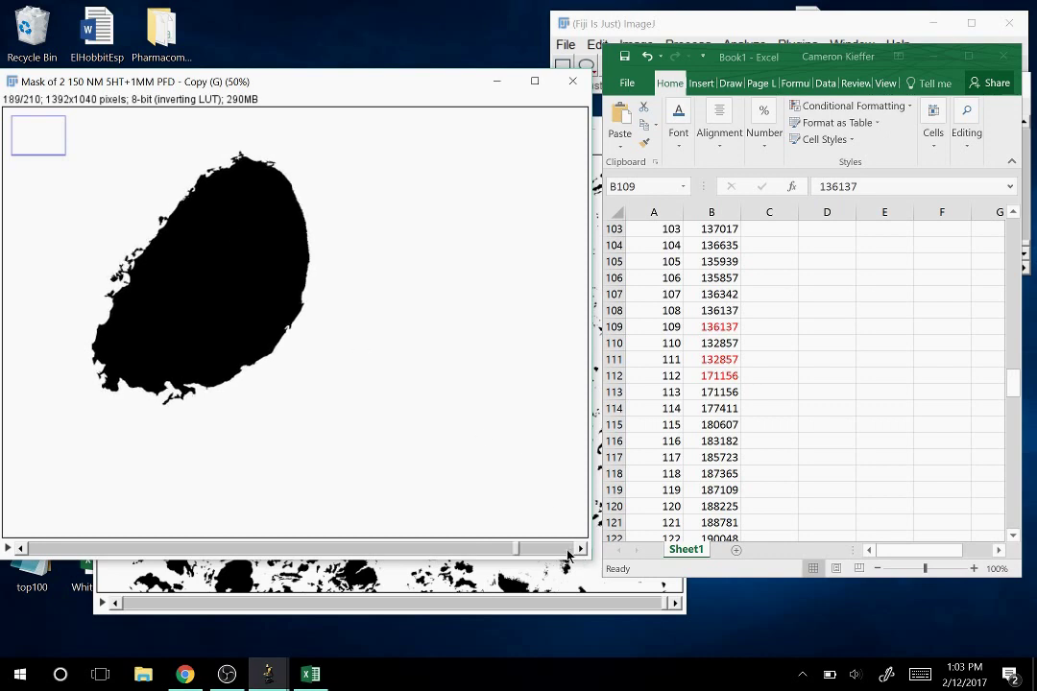
left_click_drag(518, 554, 32, 549)
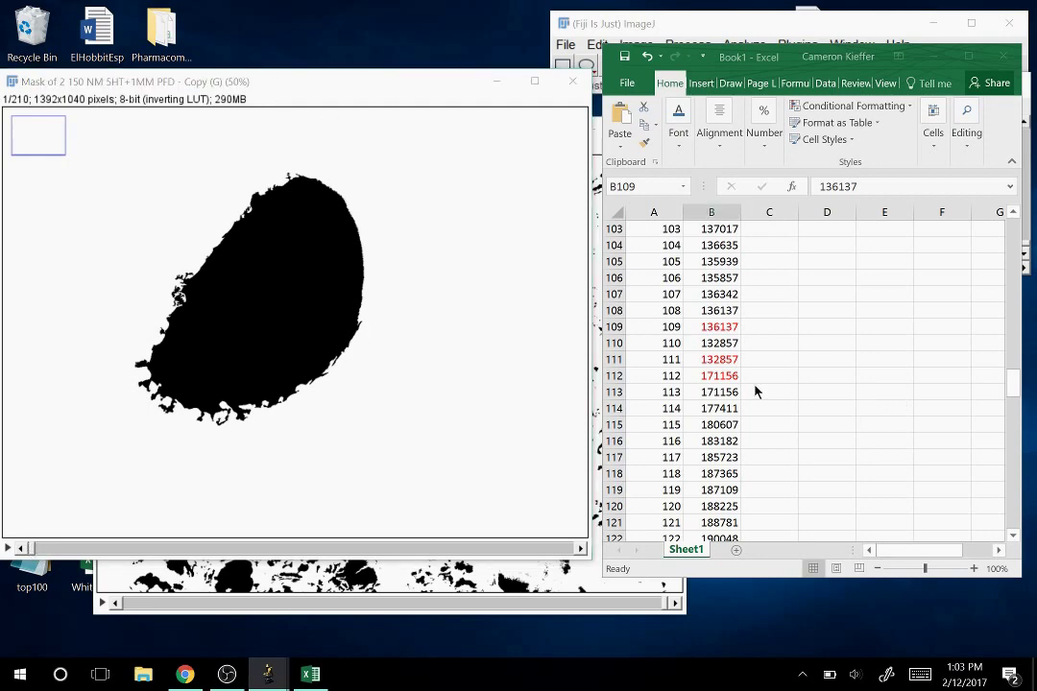
Finish numbering column A through slice 210 and maximize the Book1 Excel window.
key("alt+Tab")
left_click_drag(1016, 386, 1016, 531)
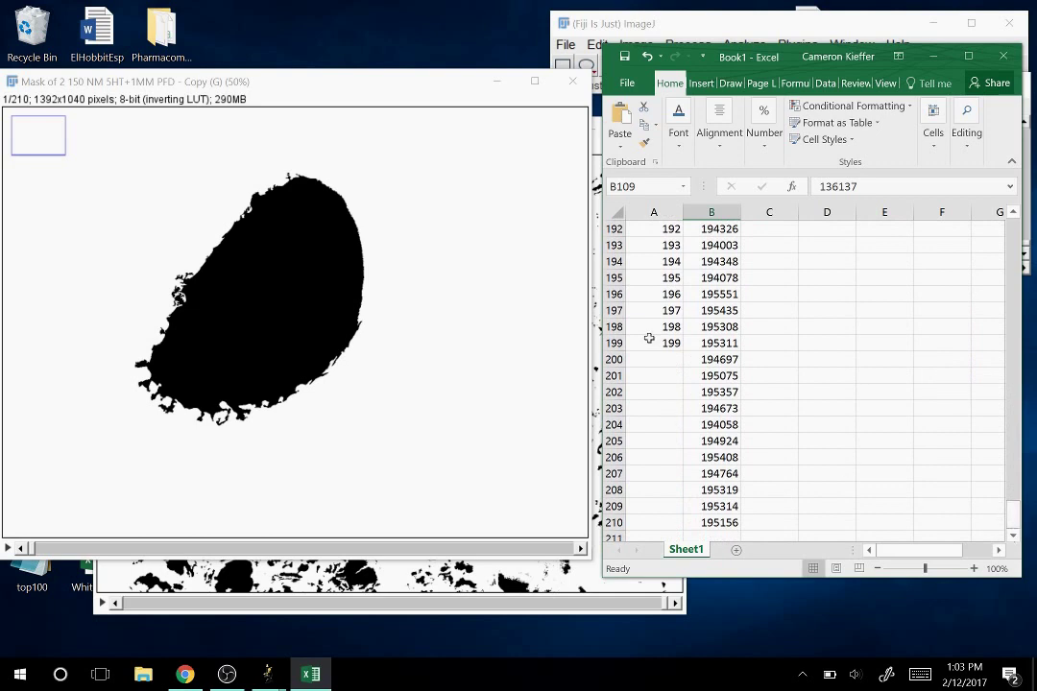
left_click_drag(660, 278, 672, 348)
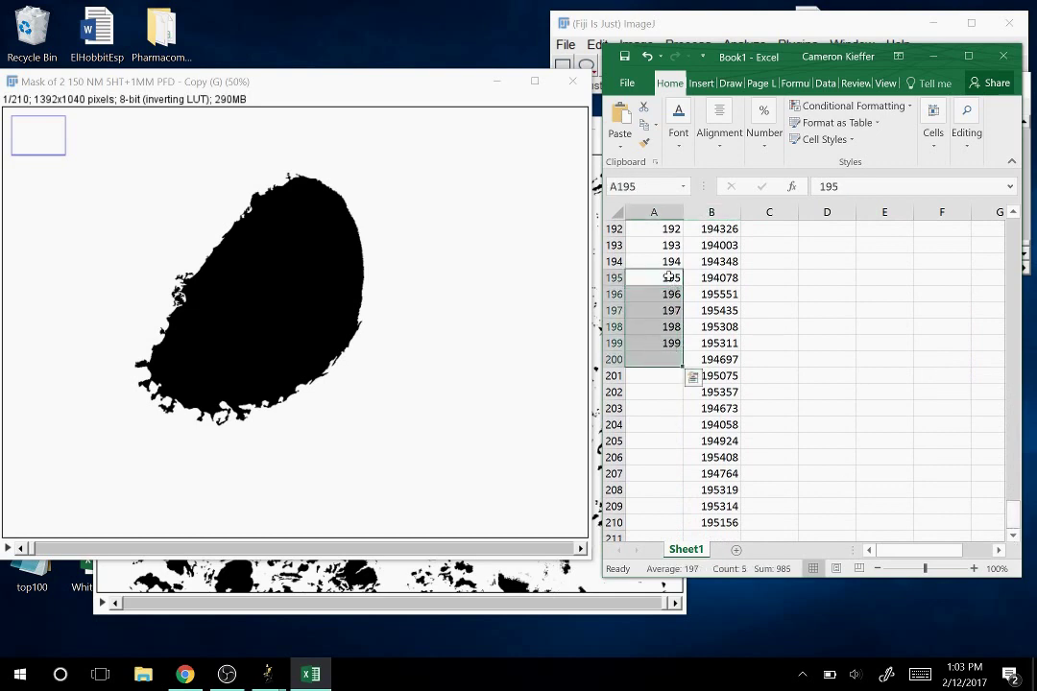
left_click_drag(670, 277, 683, 525)
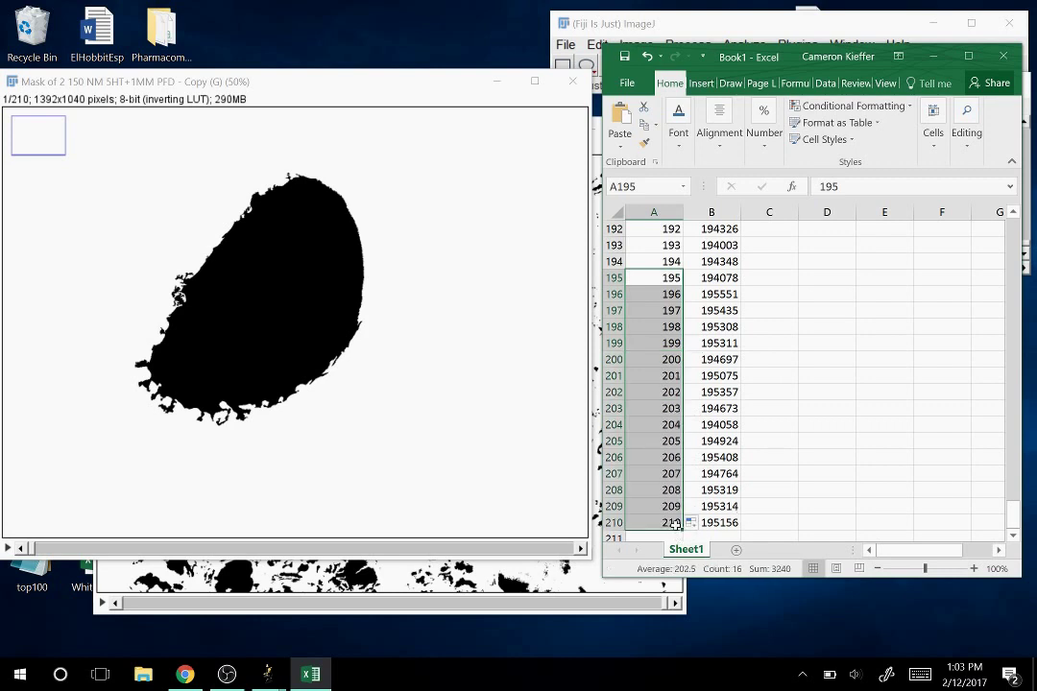
left_click(677, 525)
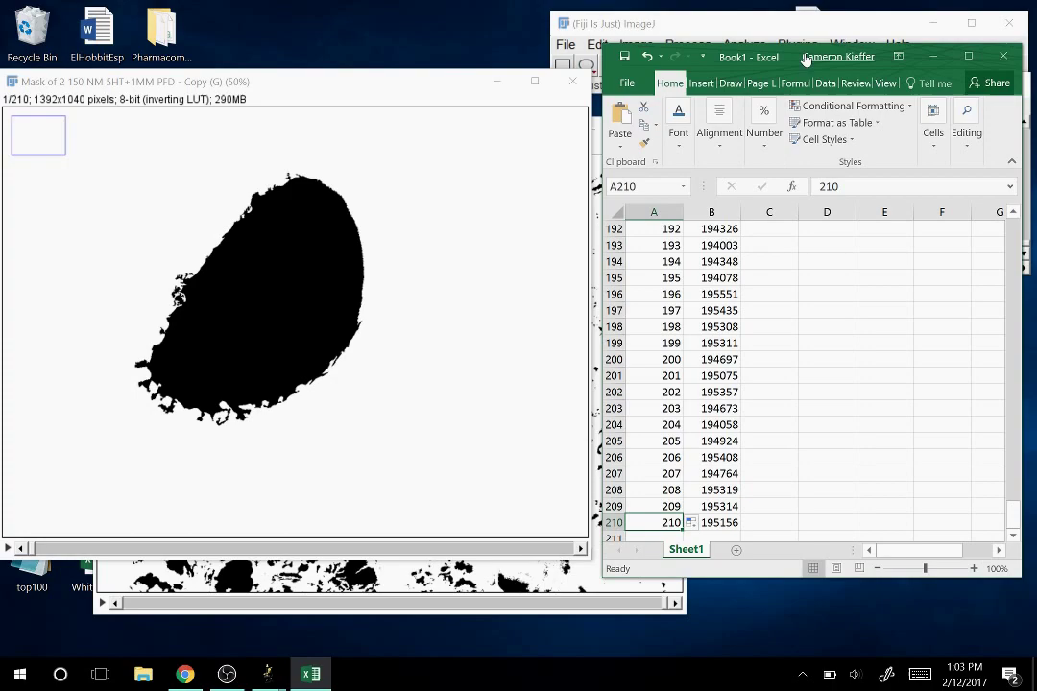
double_click(748, 60)
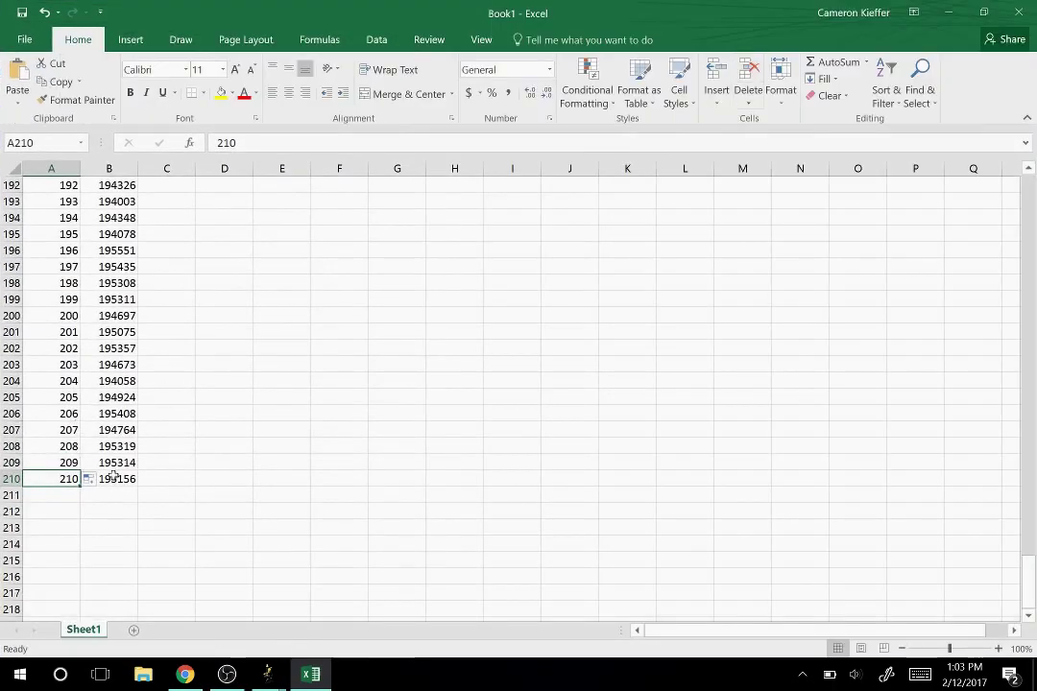
Insert a smooth-line scatter chart of A1:B210 and bring up the vertical axis options.
left_click_drag(113, 477, 102, 75)
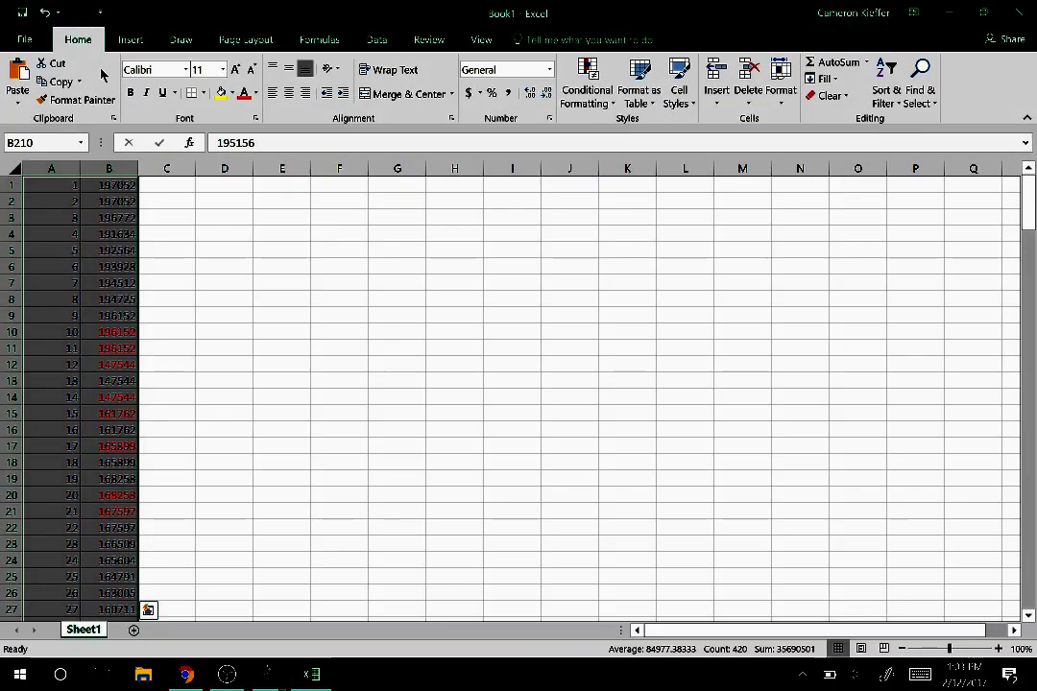
left_click(131, 39)
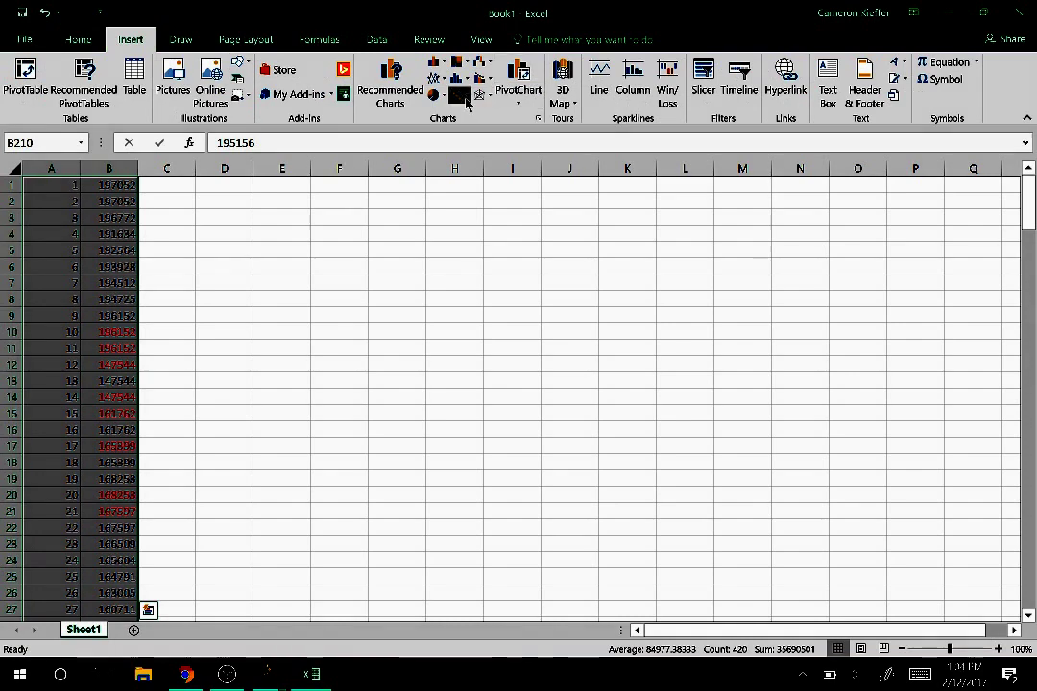
left_click(465, 100)
left_click(520, 199)
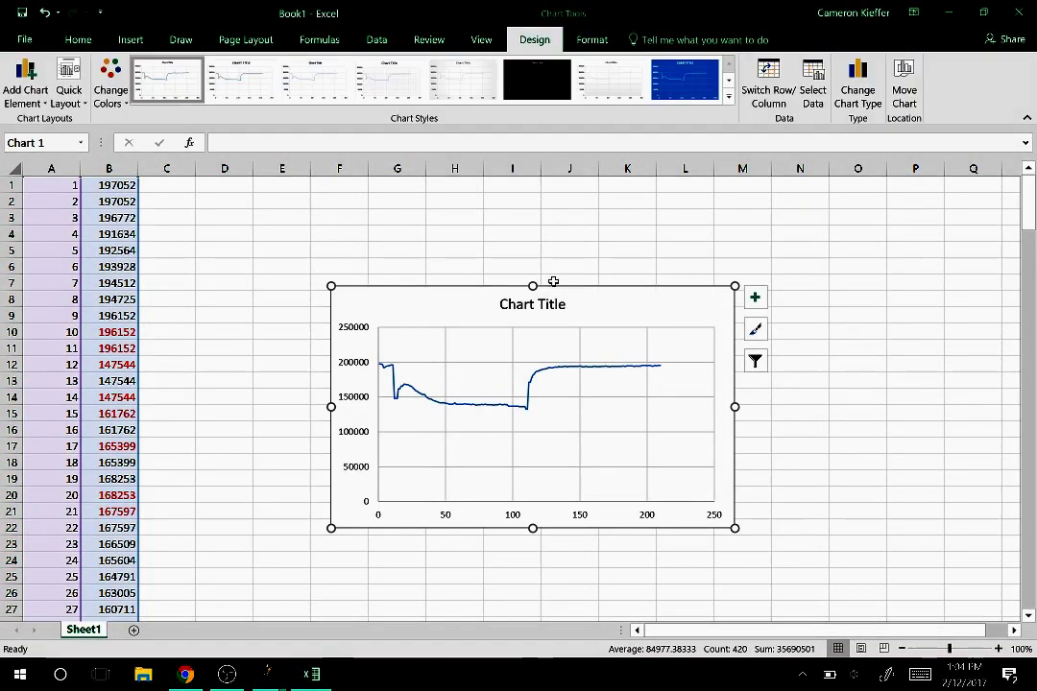
left_click(352, 441)
right_click(352, 430)
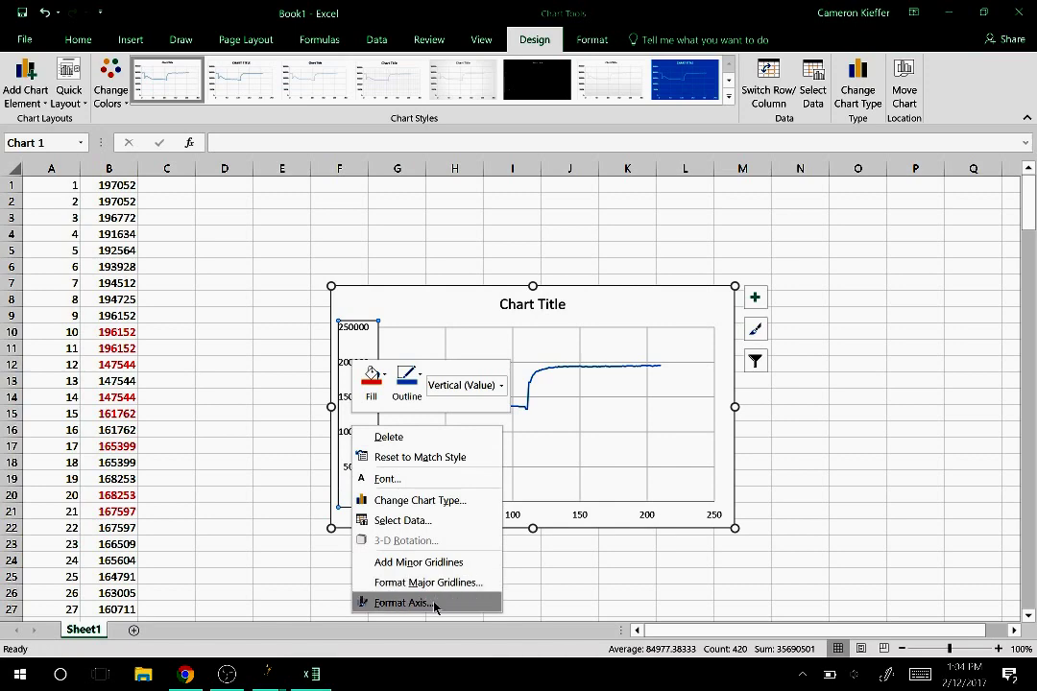
Set the vertical axis minimum bound to 100000 and deselect the chart to view the curve.
left_click(403, 603)
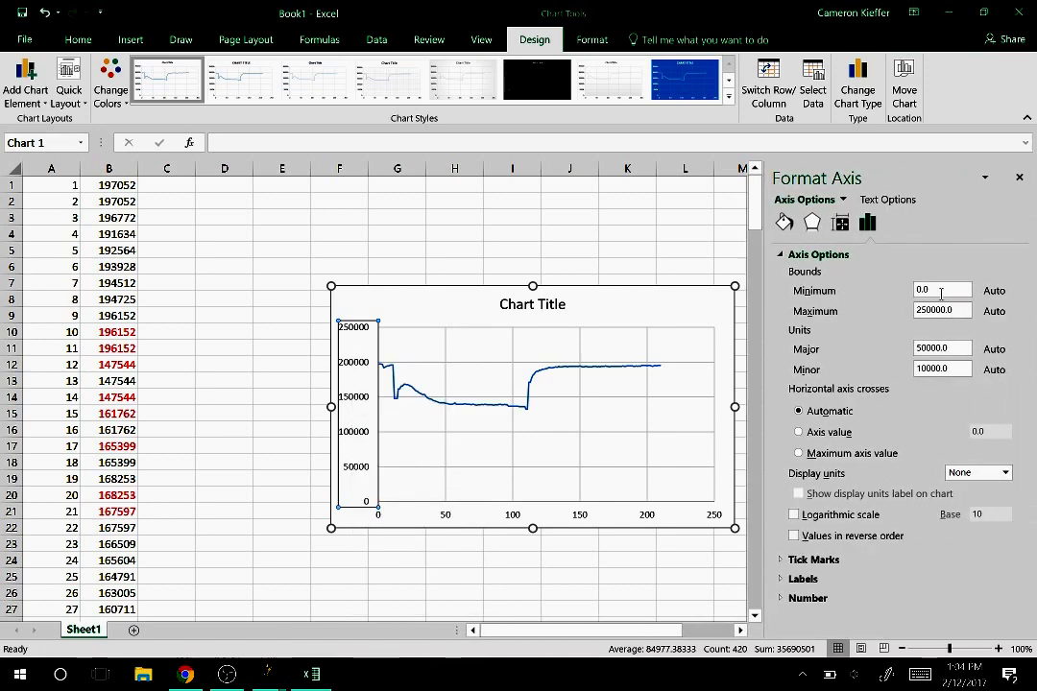
type("100")
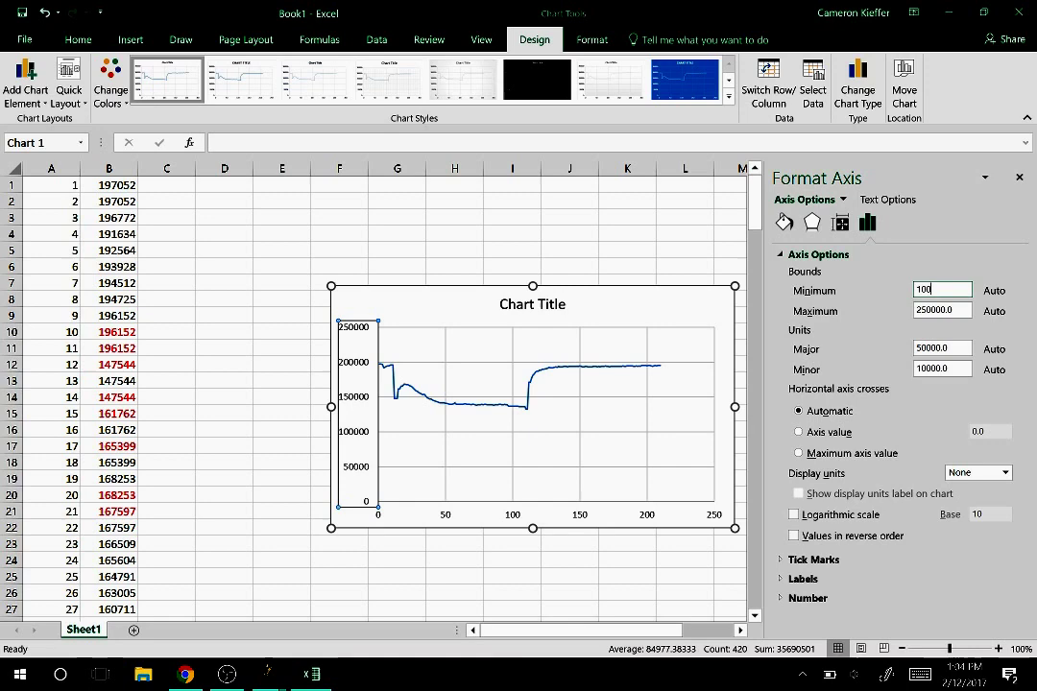
type("000")
key("Return")
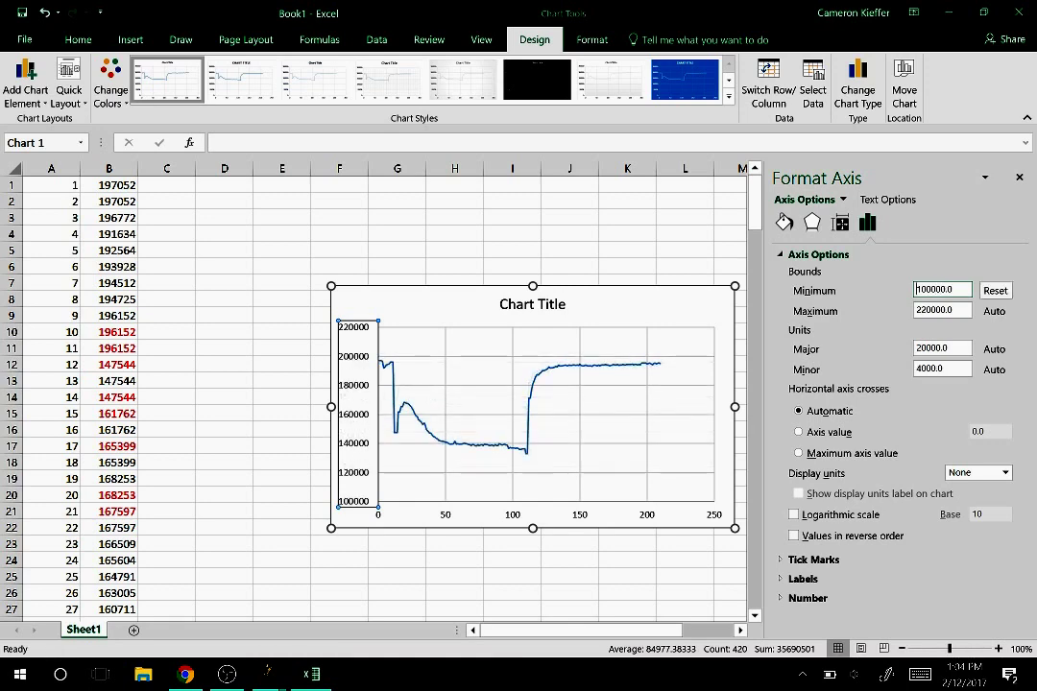
left_click(242, 397)
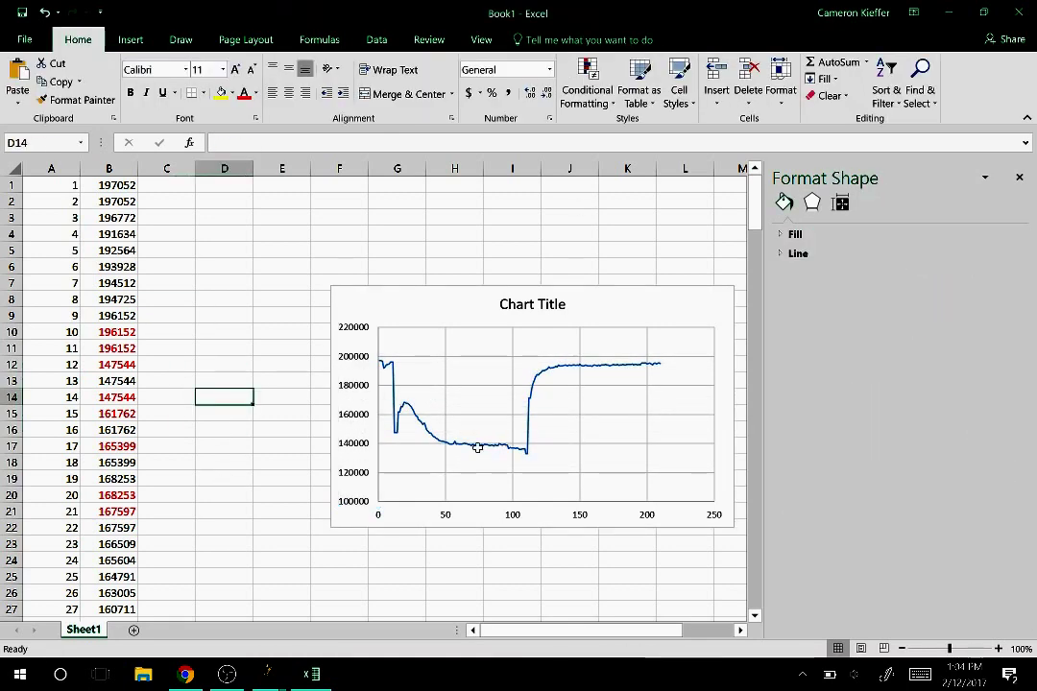
mouse_move(393, 371)
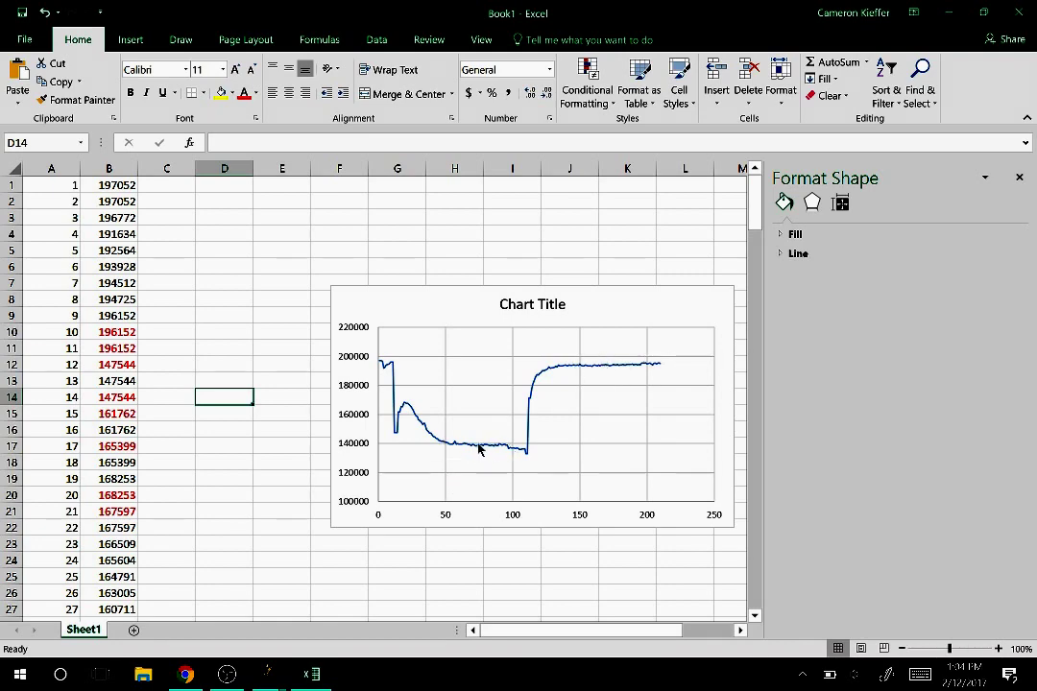
left_click(456, 308)
left_click(266, 320)
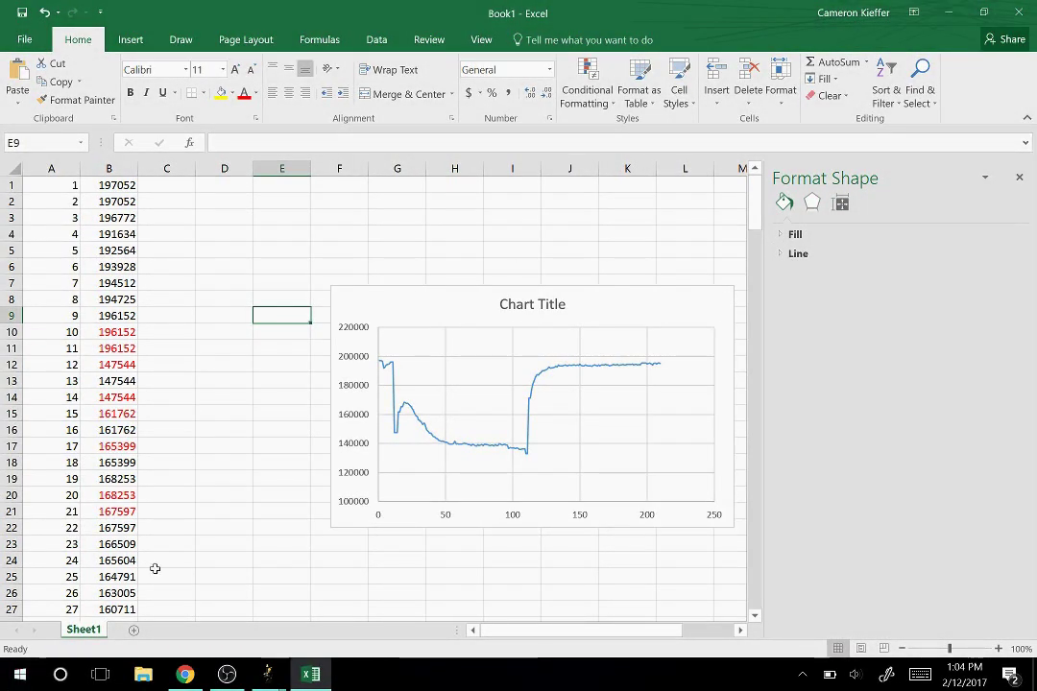
Restore Excel, move the Fiji image windows aside, and open the hand-measured areas workbook.
double_click(801, 12)
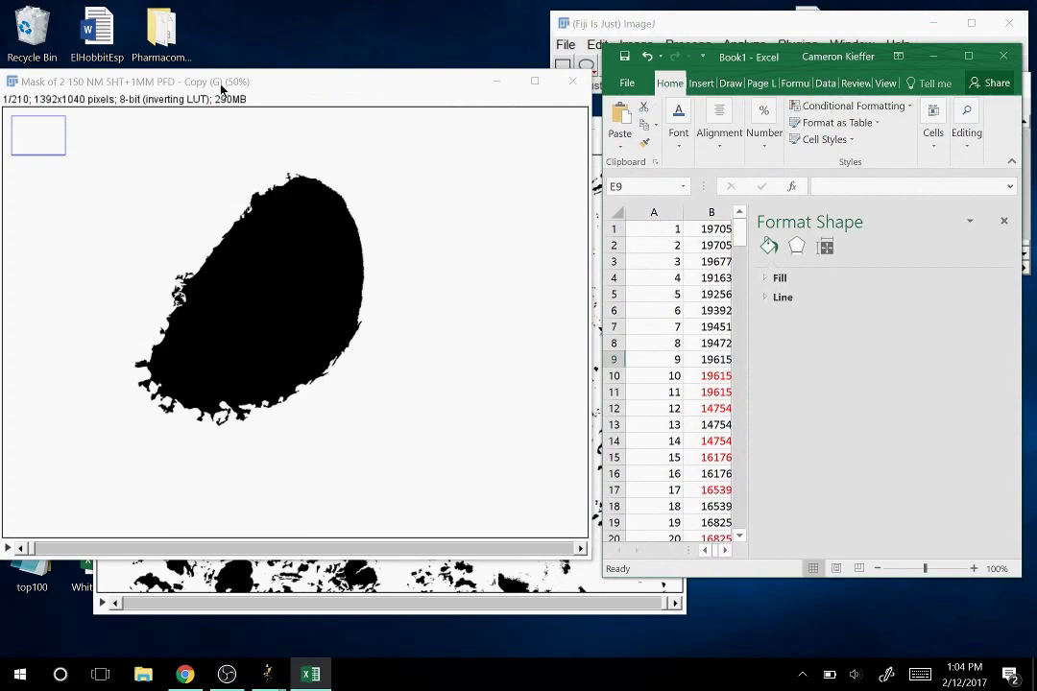
left_click_drag(240, 84, 220, 423)
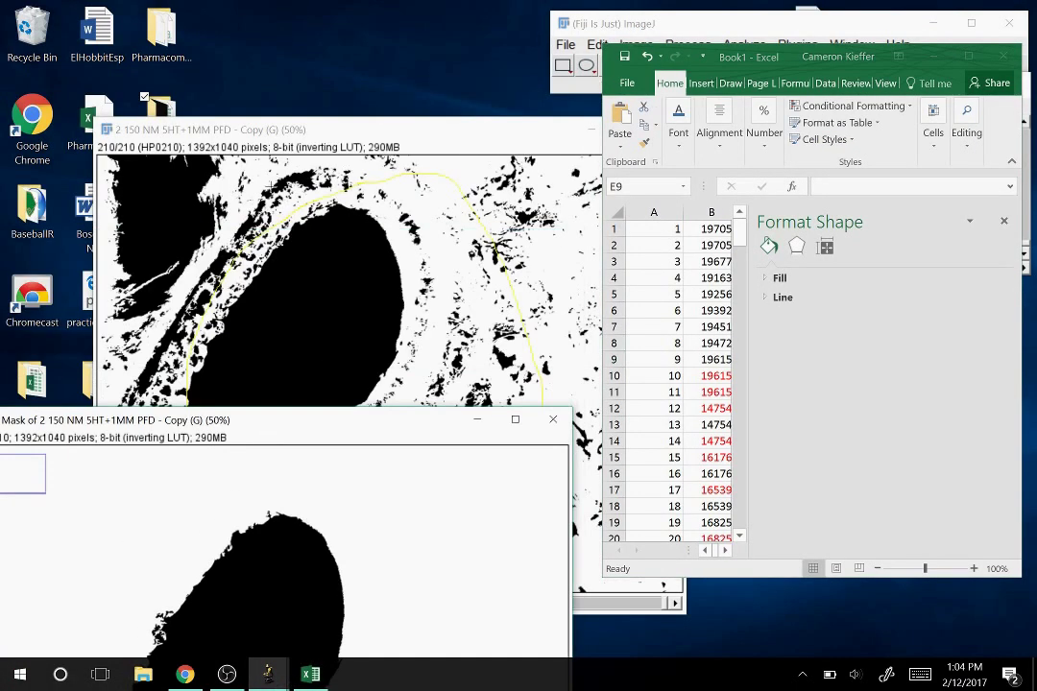
left_click_drag(288, 130, 240, 328)
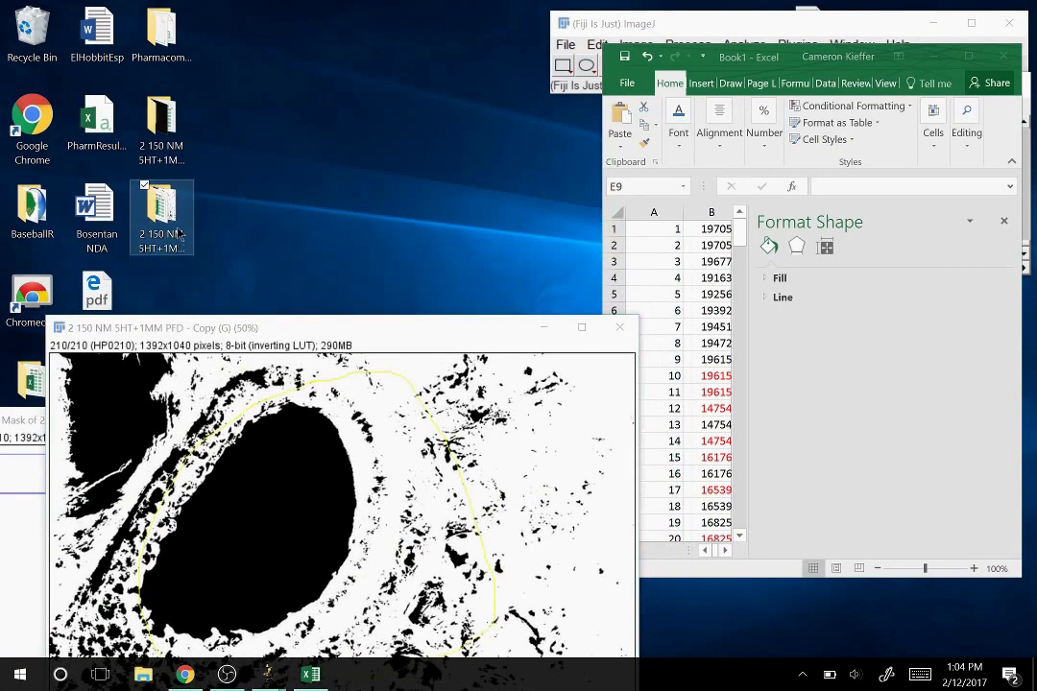
double_click(179, 233)
double_click(288, 144)
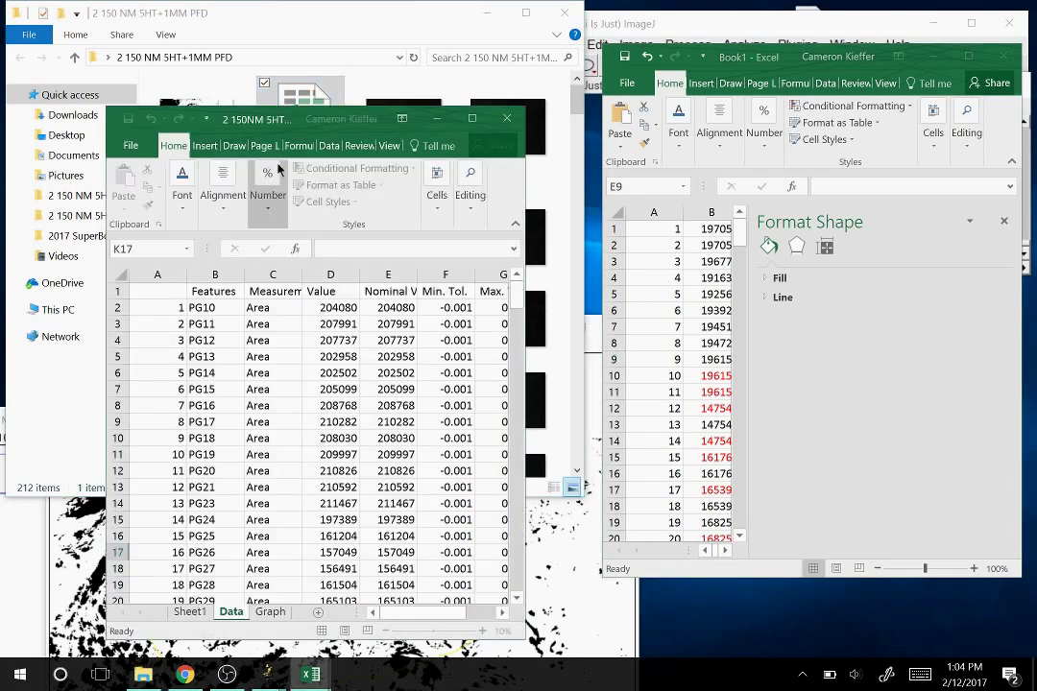
Copy the hand-measured area values in column D and return Book1 to full screen.
left_click_drag(333, 308, 322, 553)
key("ctrl+c")
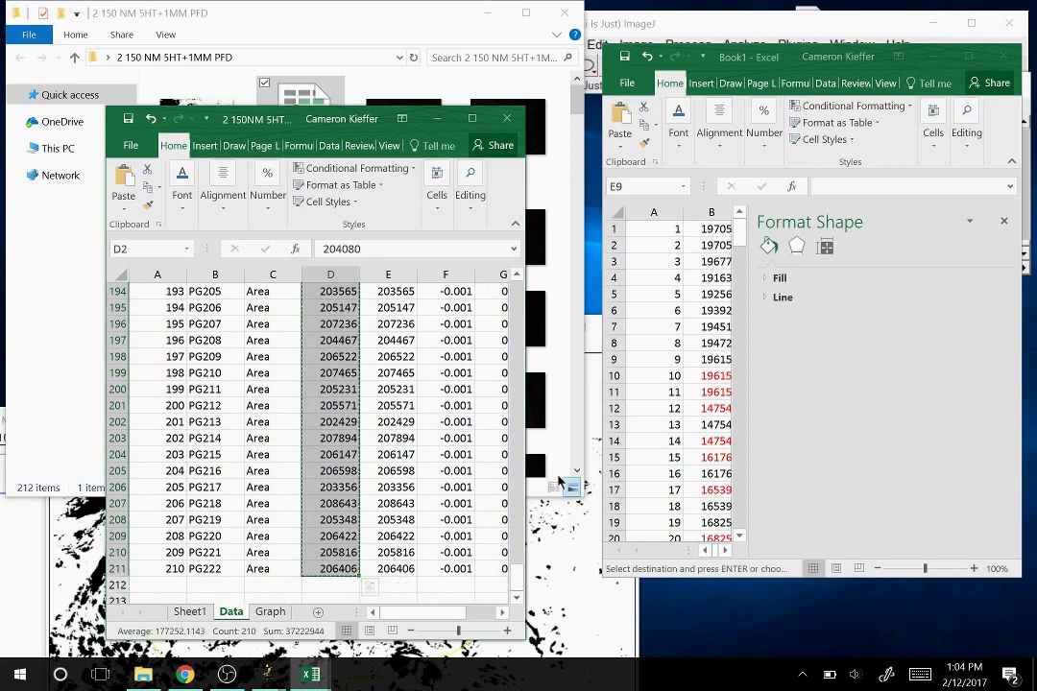
scroll(675, 269, "down", 6)
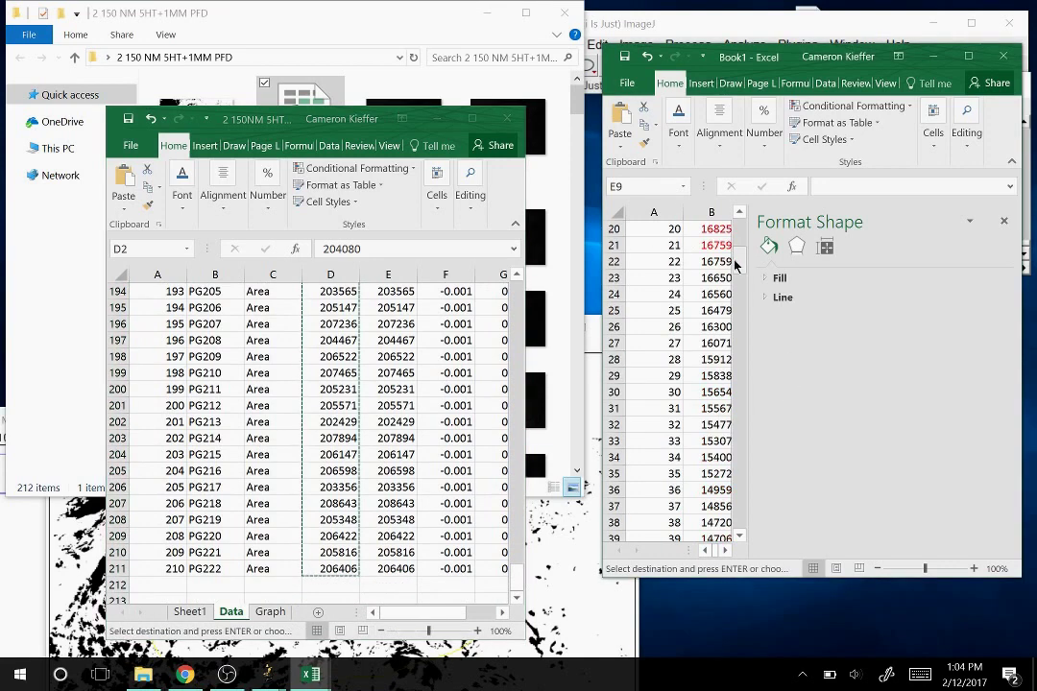
scroll(619, 219, "up", 6)
left_click_drag(721, 57, 144, 2)
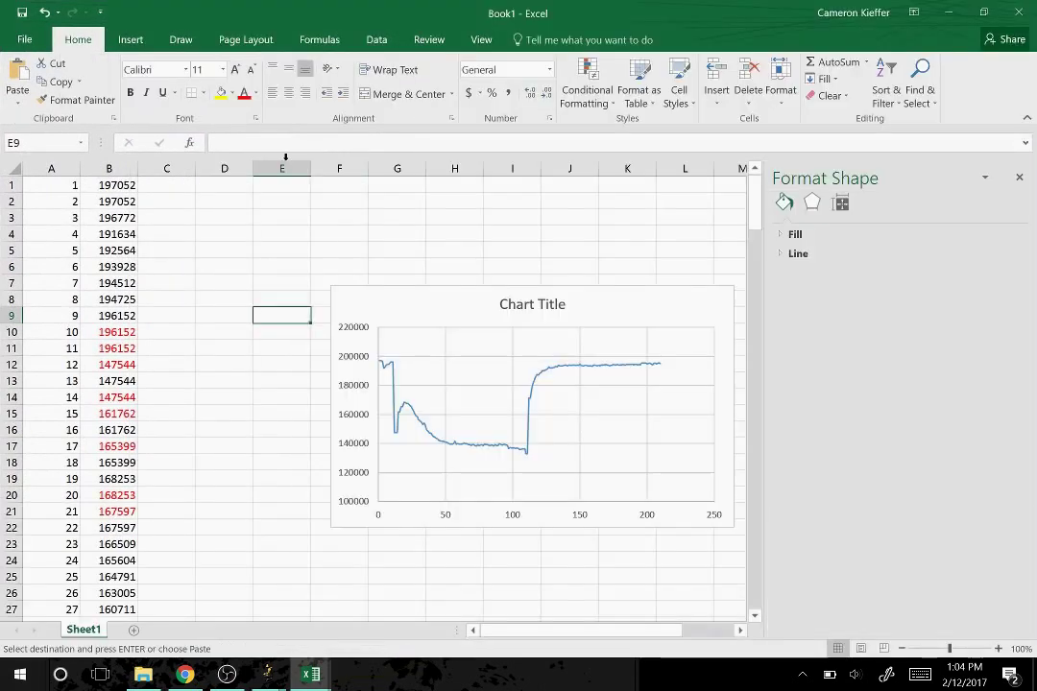
Paste the hand-measured areas into Book1 starting at cell C1.
left_click(166, 201)
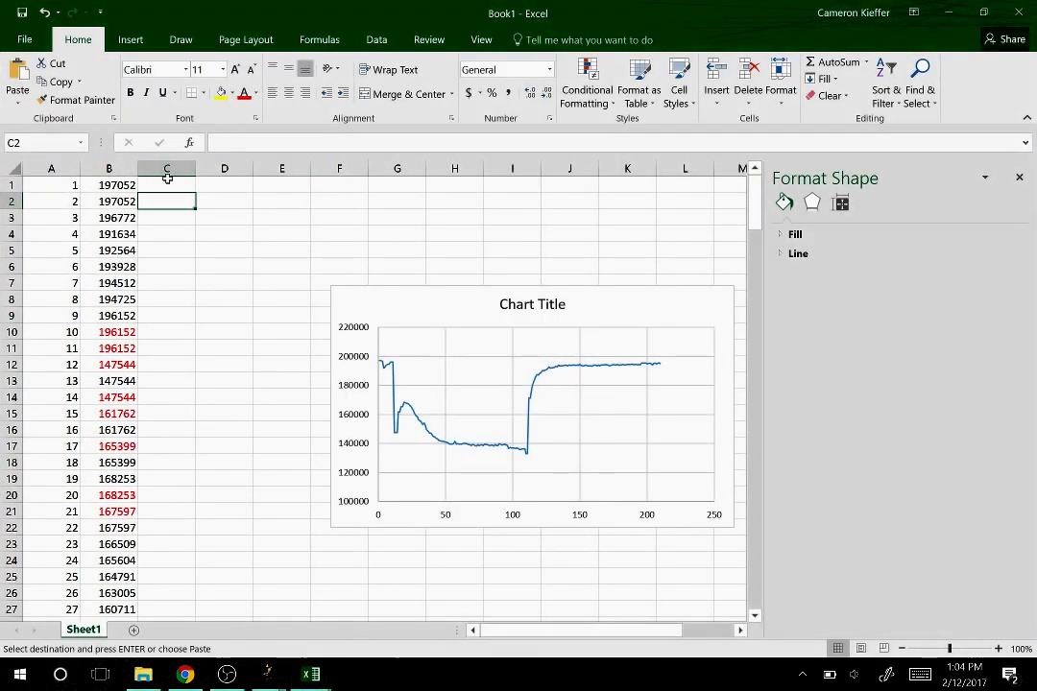
left_click(150, 186)
key("ctrl+v")
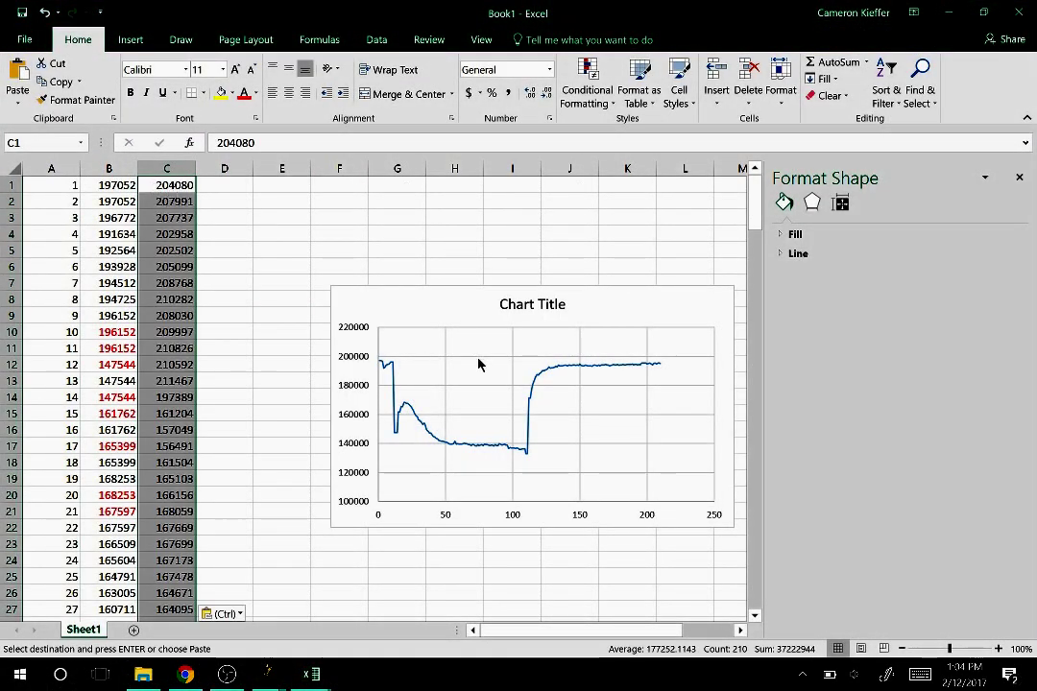
left_click(407, 416)
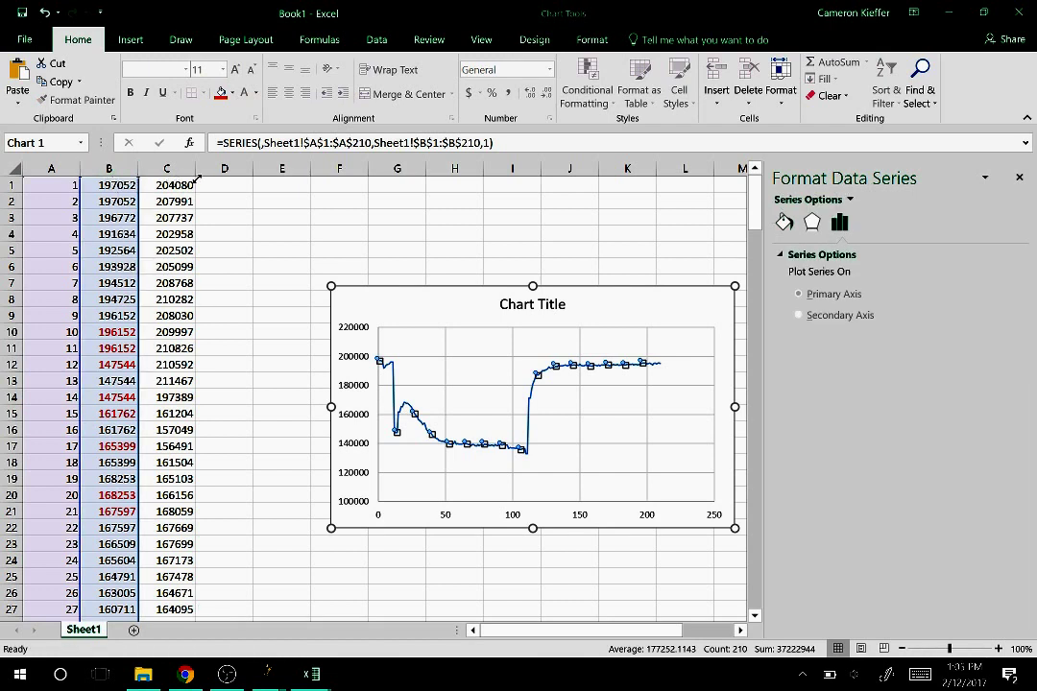
left_click(259, 248)
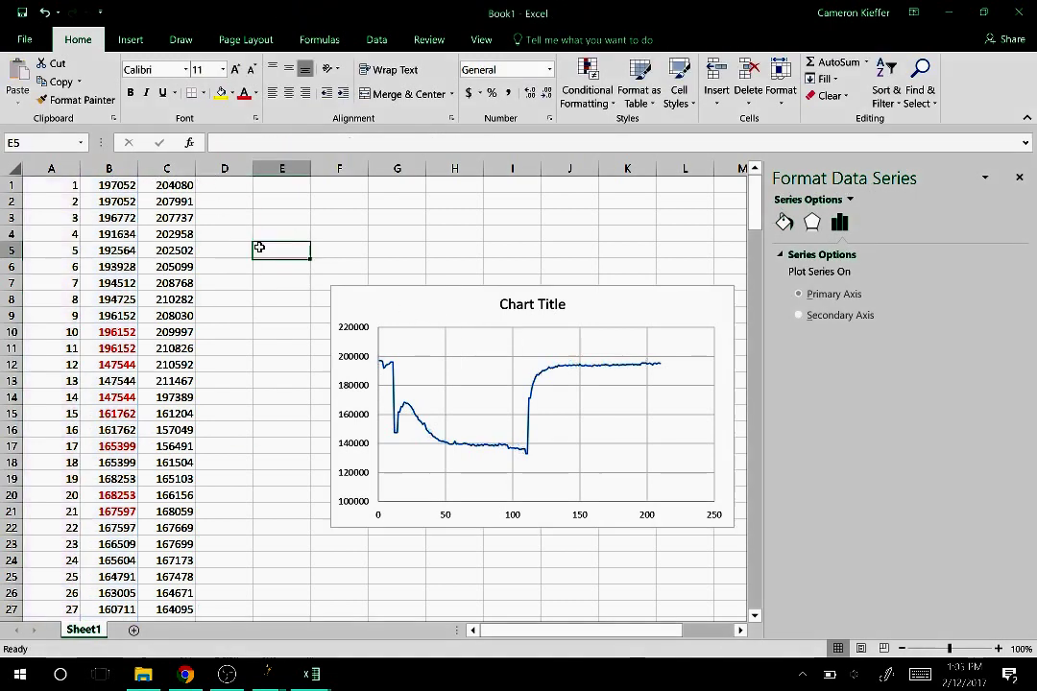
Insert a straight-line scatter chart of A1:C210 showing both area series.
left_click_drag(51, 186, 180, 595)
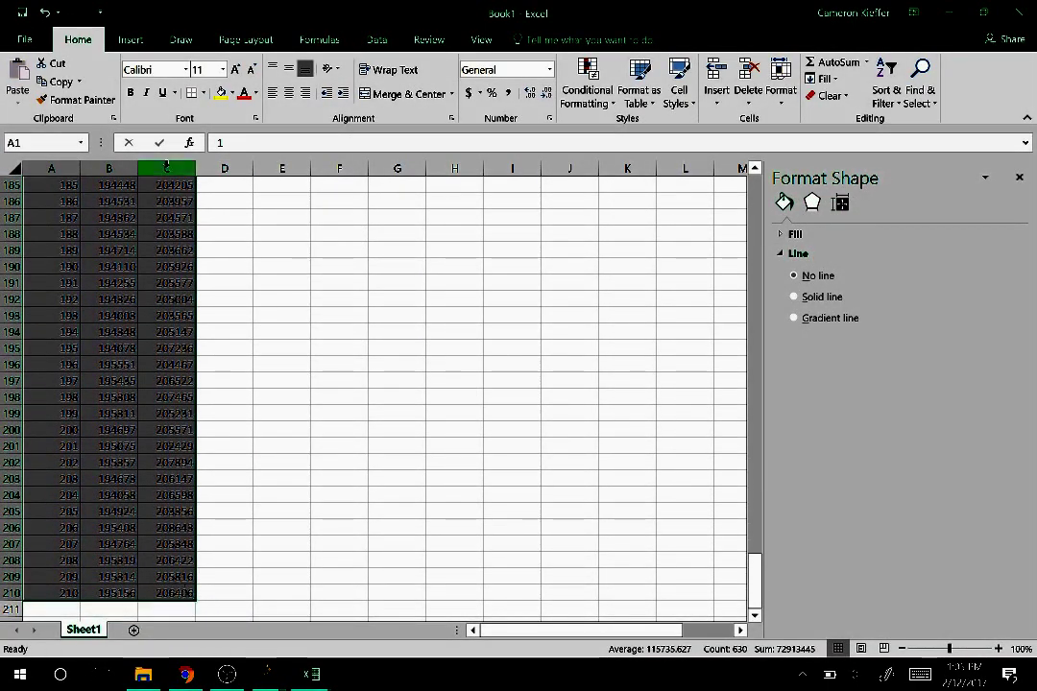
left_click(130, 39)
left_click(459, 95)
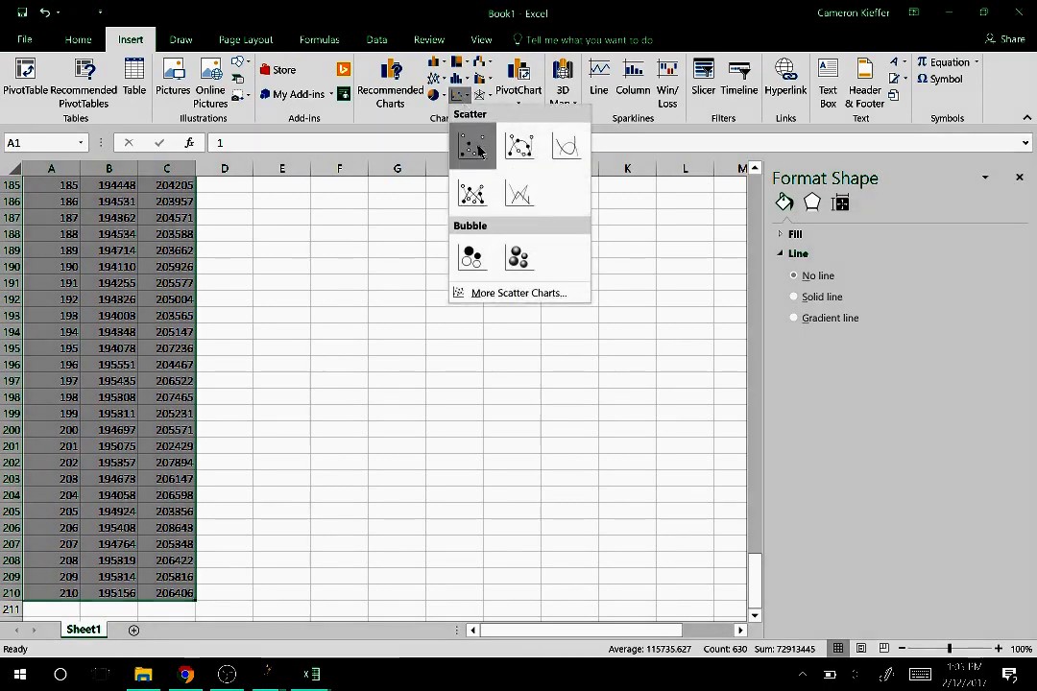
left_click(519, 195)
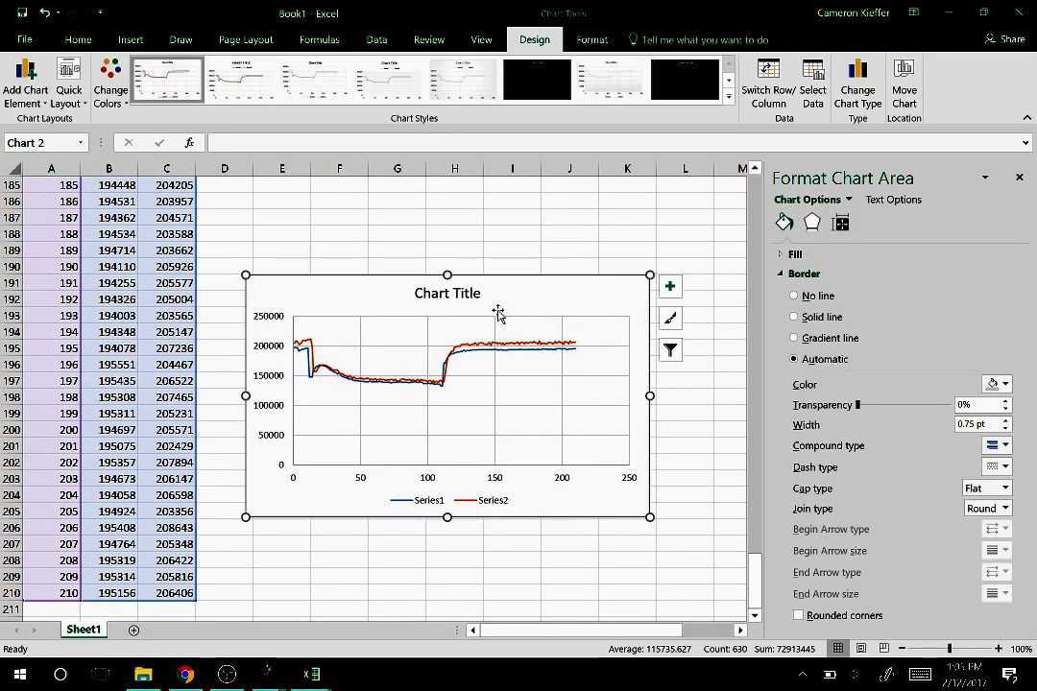
Set the new chart's vertical axis minimum to 100000, then click off onto the worksheet.
left_click(285, 417)
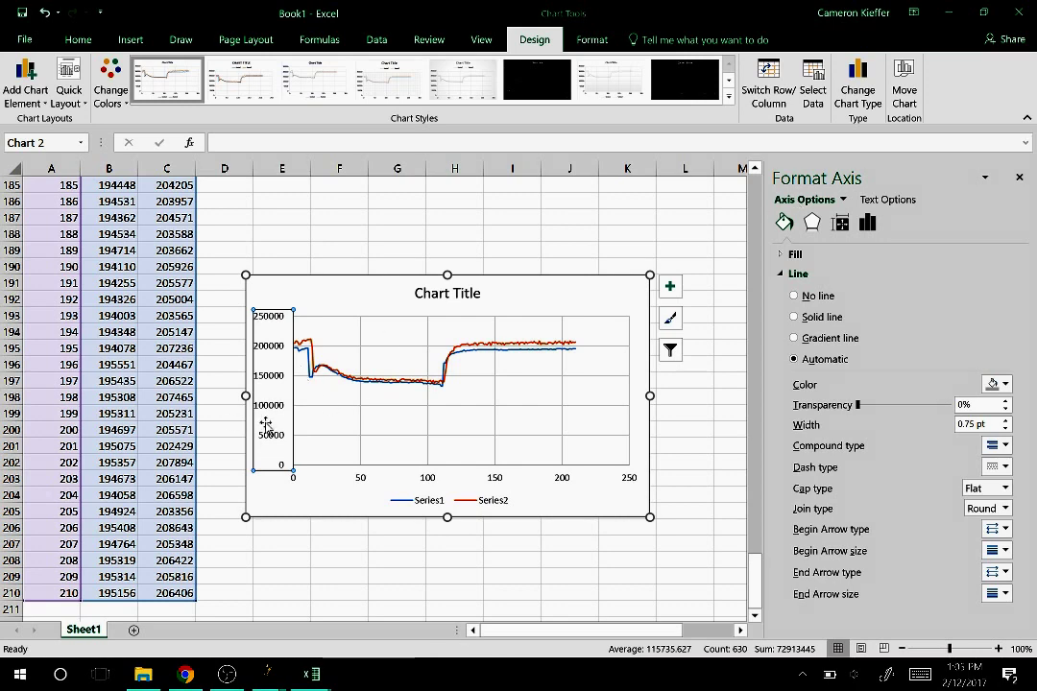
left_click(867, 222)
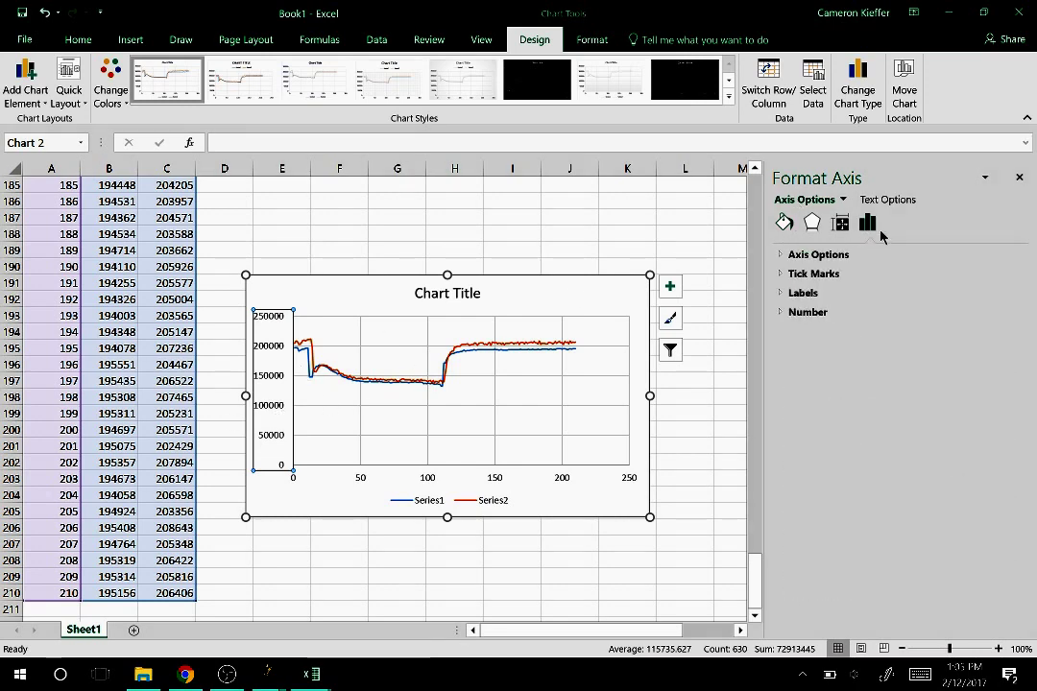
left_click(785, 257)
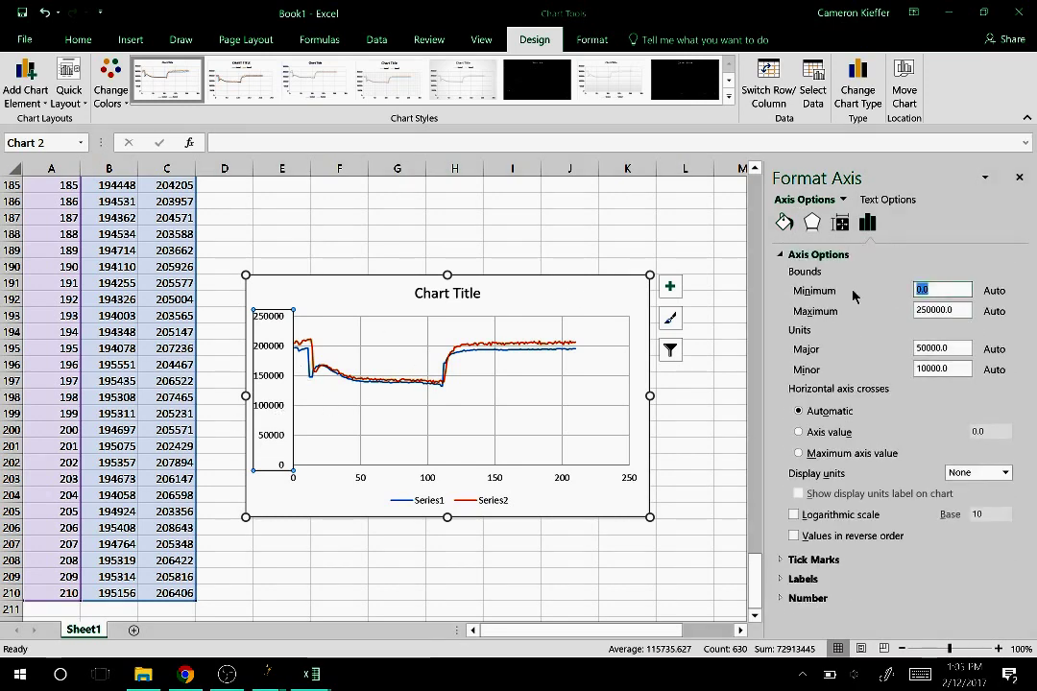
type("100000")
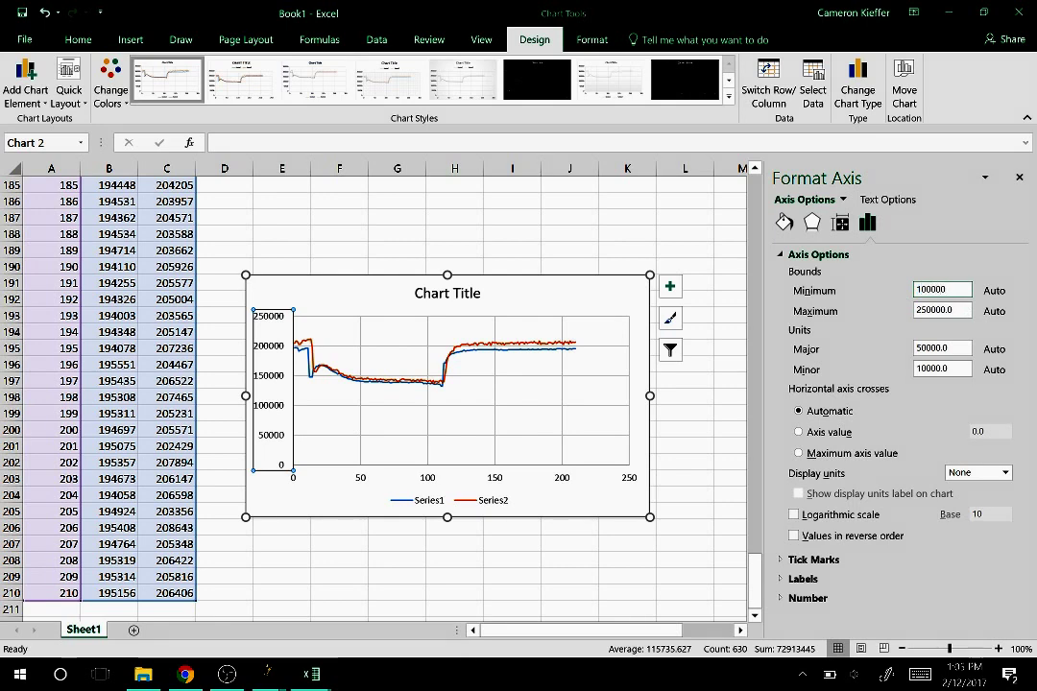
key("Return")
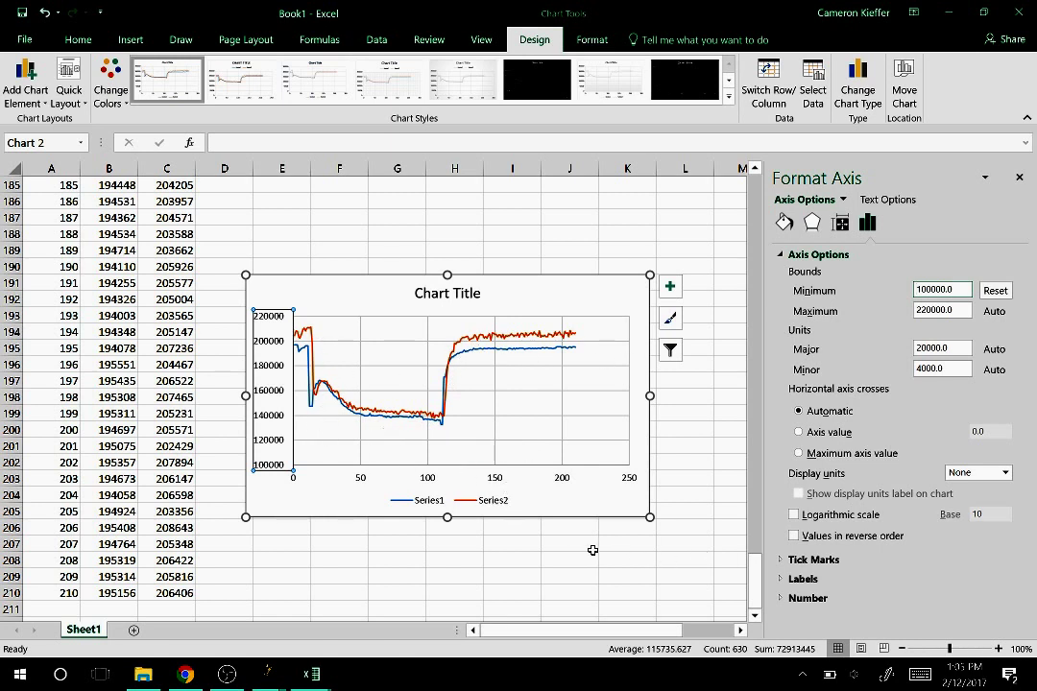
left_click(537, 505)
left_click(610, 605)
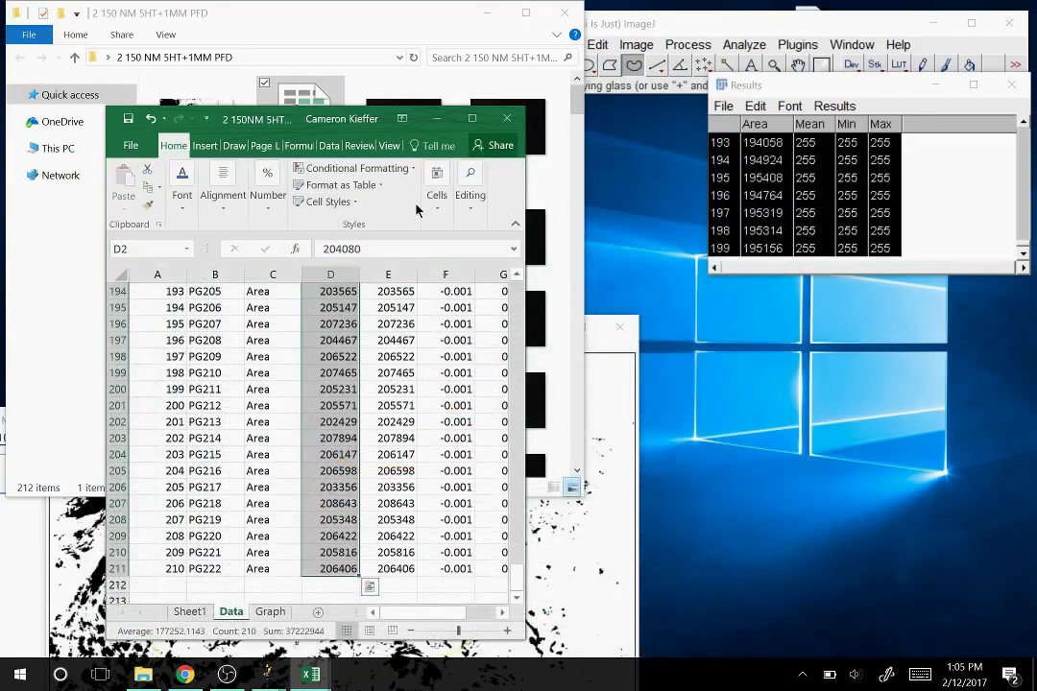
Minimize Excel and the file browser and bring the thresholded stack window into full view.
left_click(357, 104)
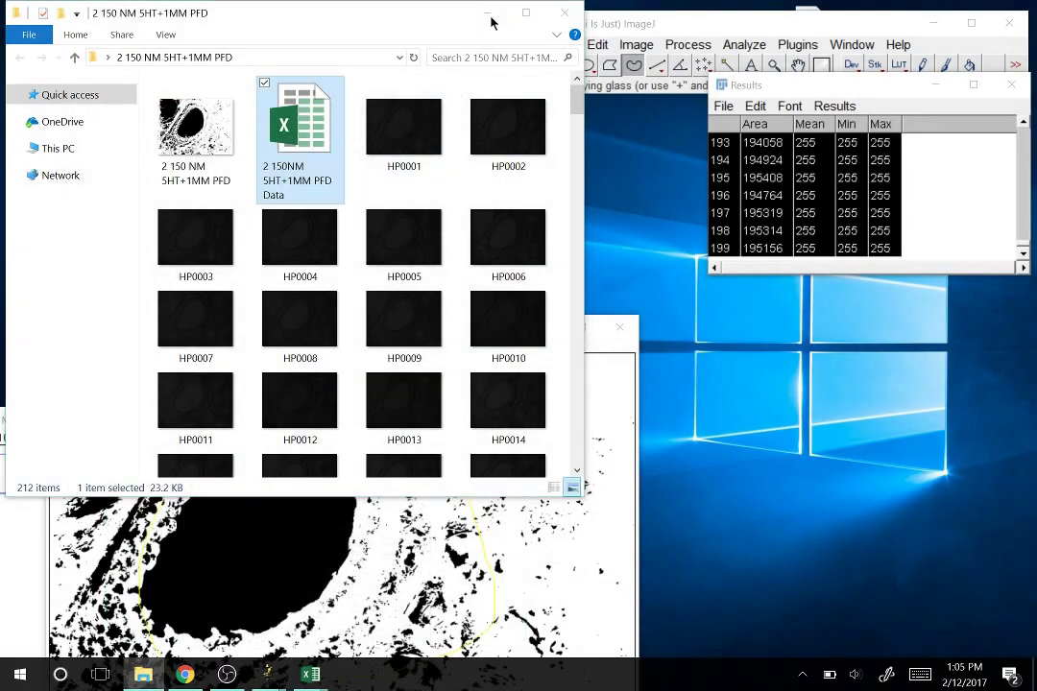
left_click(488, 12)
left_click_drag(322, 331, 313, 123)
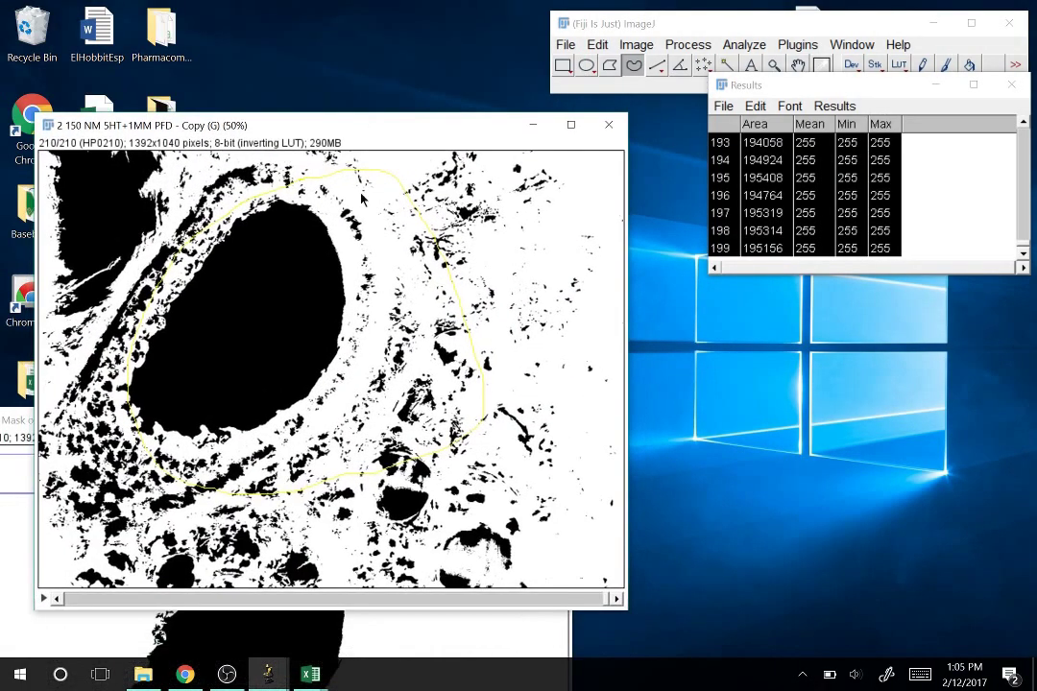
Browse Image > Adjust, then open Analyze Particles to review the 100000–Infinity size limit.
left_click(687, 45)
mouse_move(648, 44)
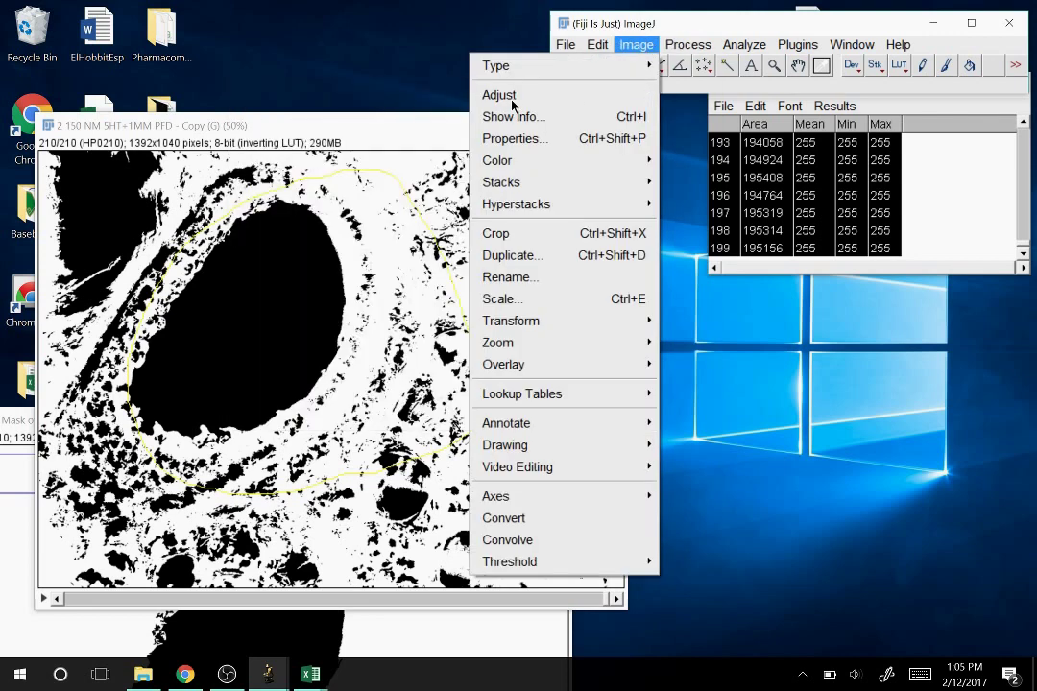
mouse_move(511, 101)
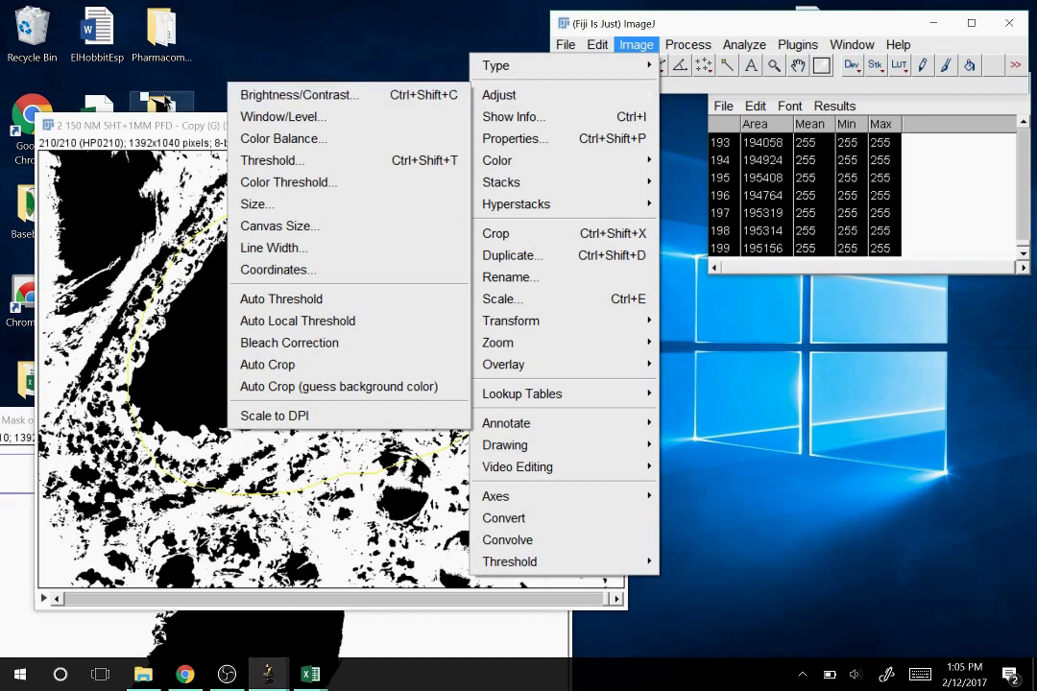
left_click(192, 135)
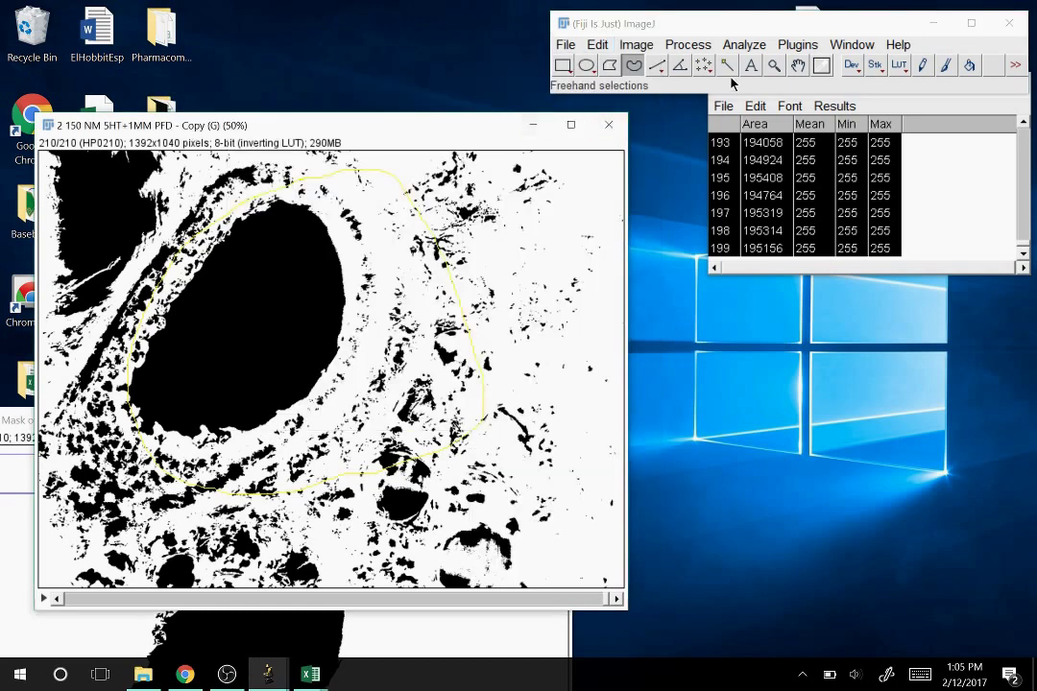
left_click(744, 45)
left_click(659, 55)
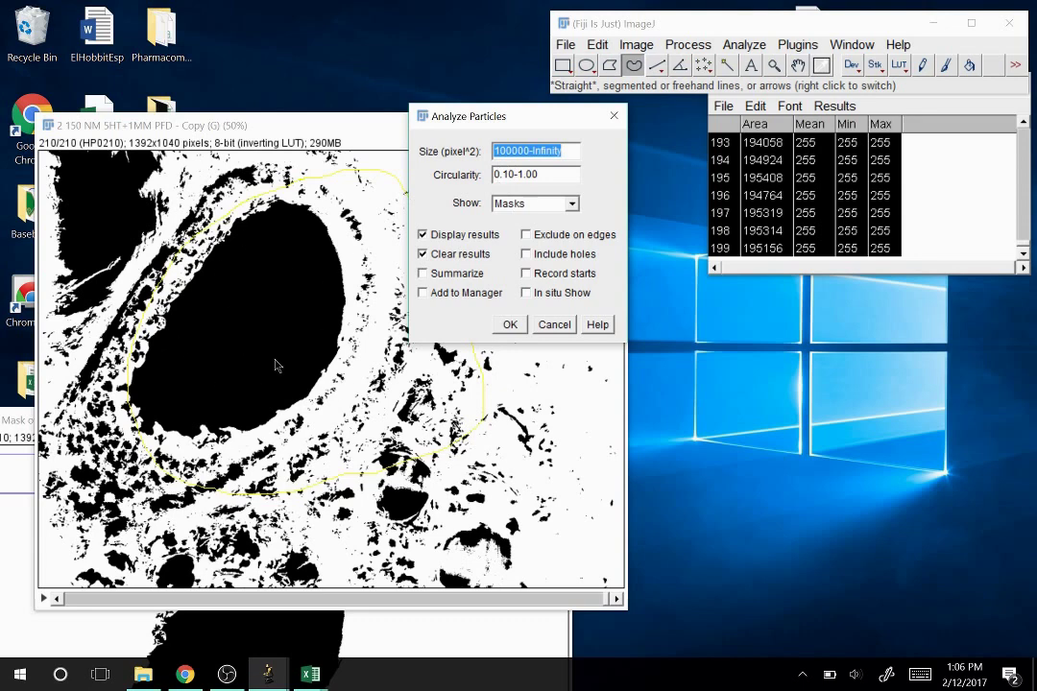
Cancel particle analysis and measure the slice 210 lumen with the Wand tool (area 196163).
left_click(554, 326)
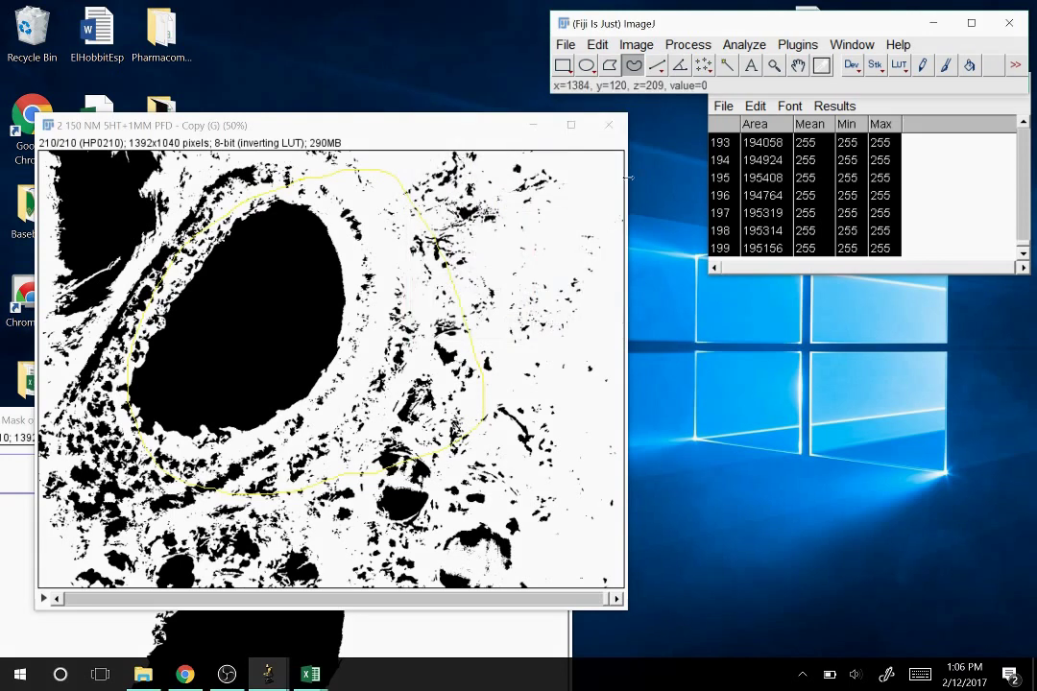
left_click(726, 64)
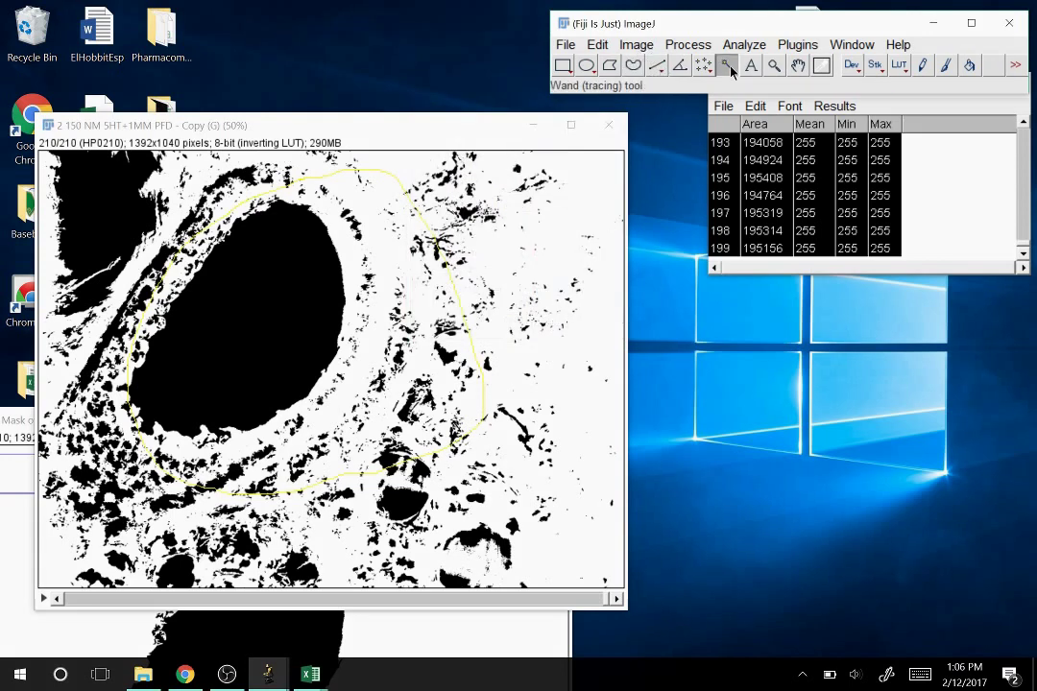
left_click(300, 326)
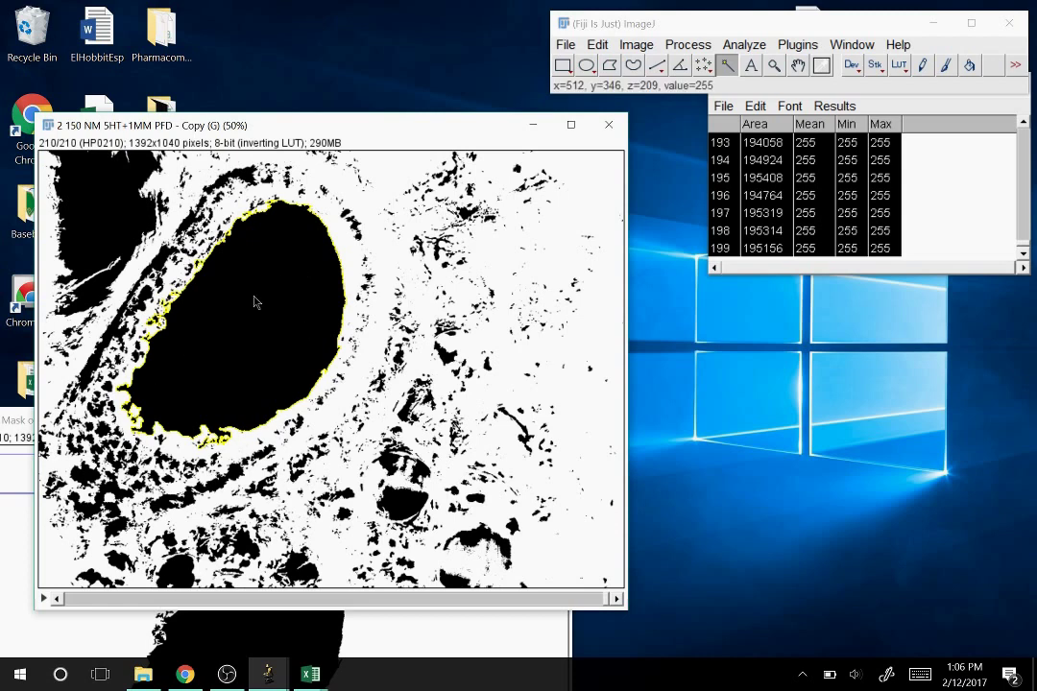
key("ctrl+m")
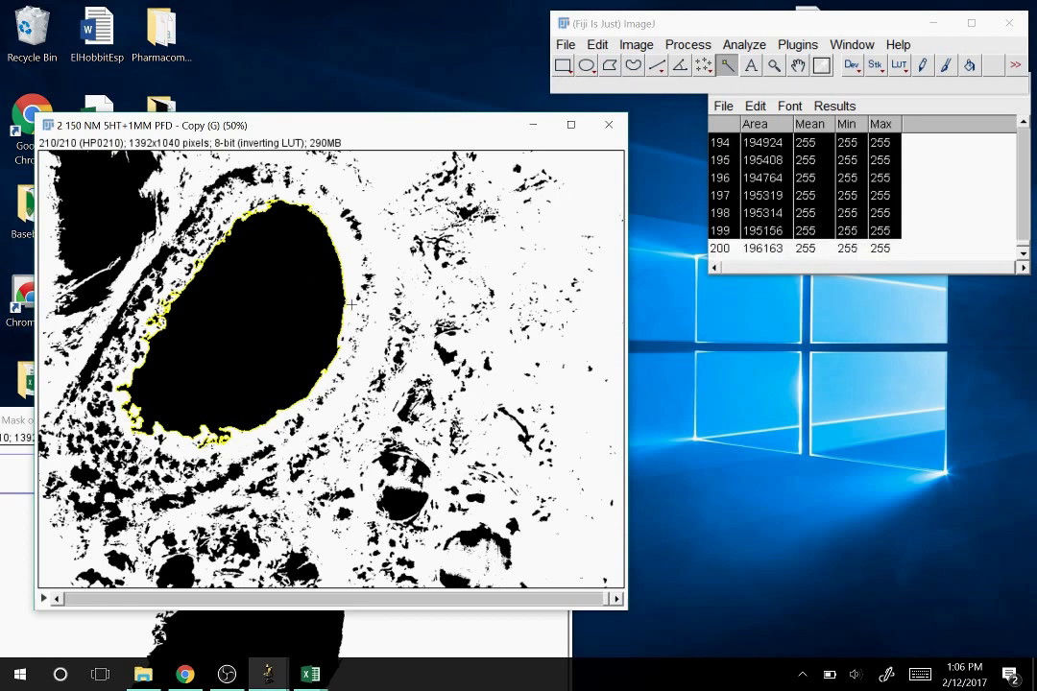
left_click(746, 249)
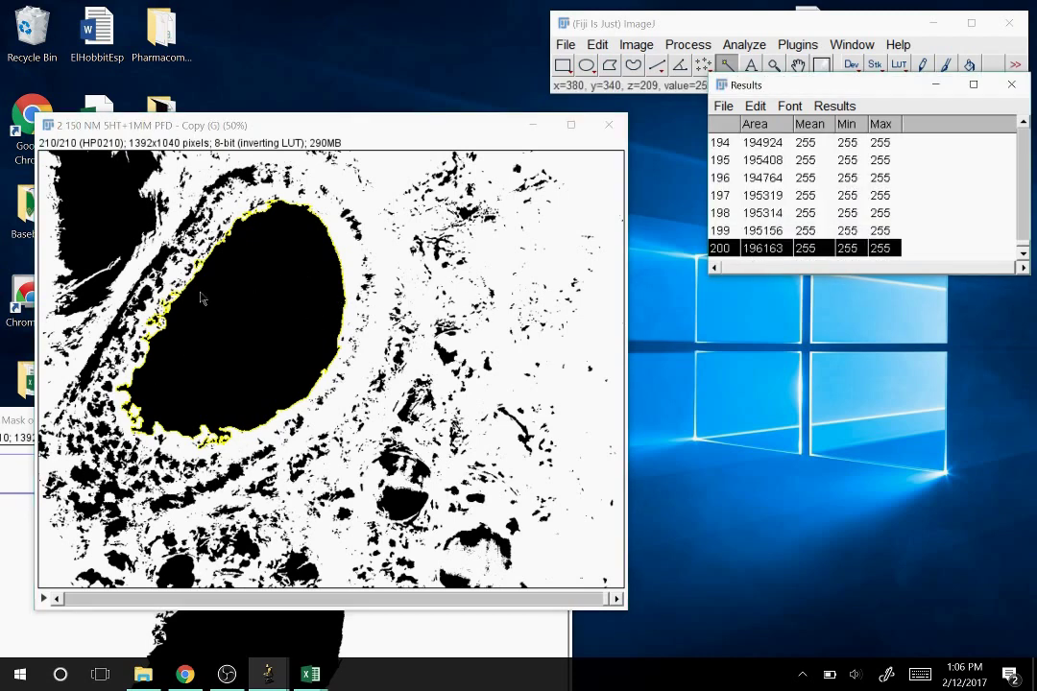
scroll(153, 363, "up", 20)
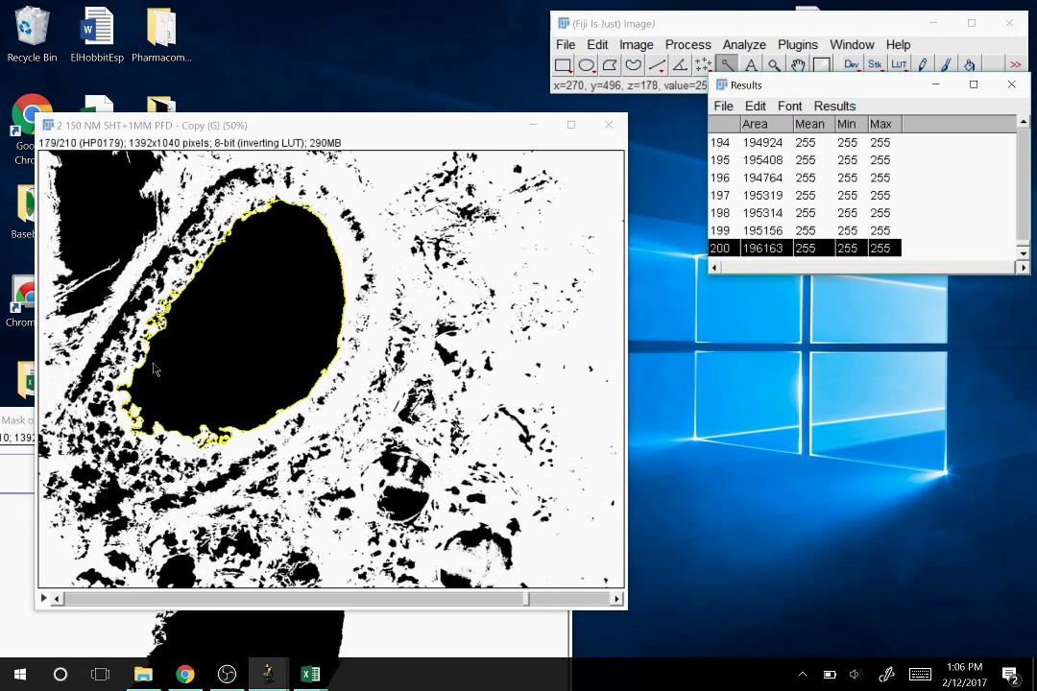
Trace the slice 179 lumen freehand and measure it, adding area 201265 to Results.
left_click(637, 67)
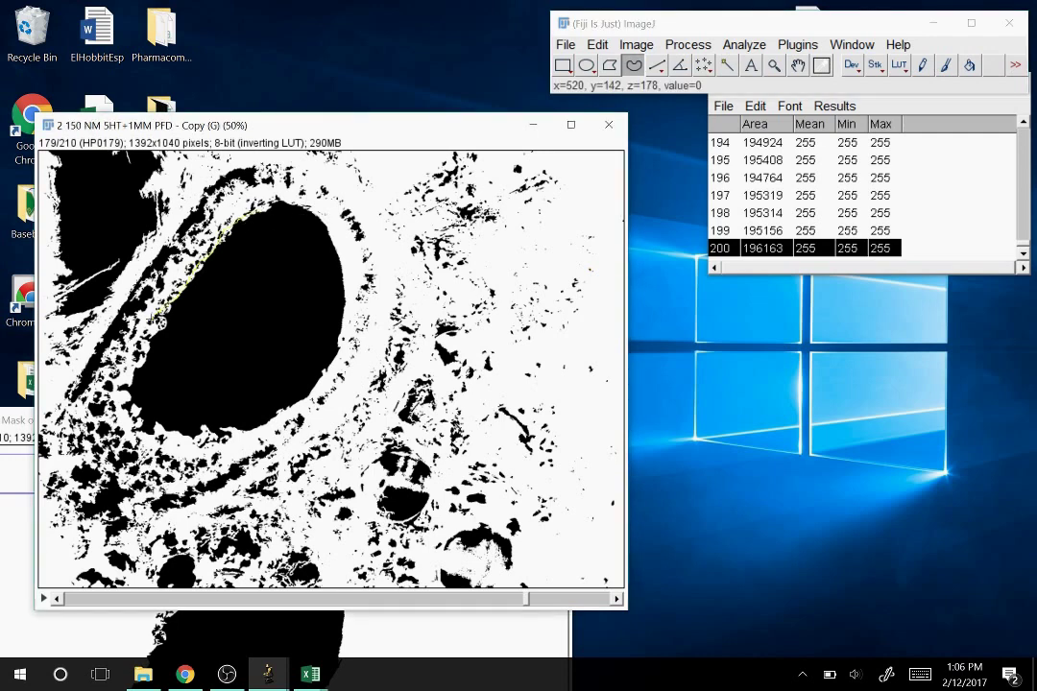
right_click(115, 283)
key("Escape")
left_click_drag(247, 221, 161, 313)
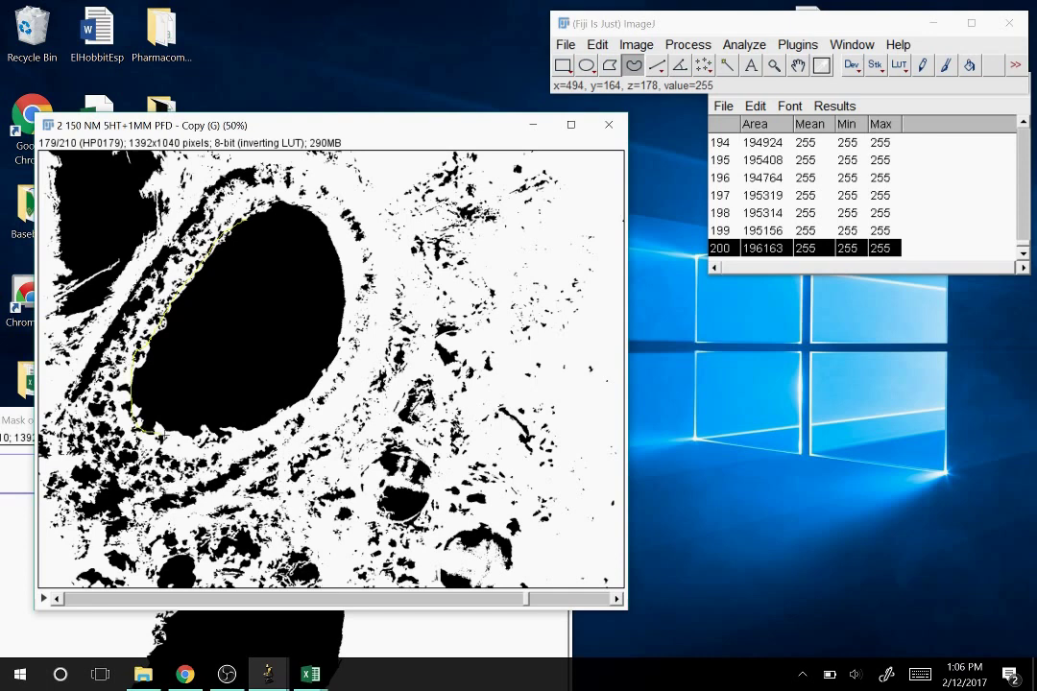
left_click_drag(212, 435, 264, 420)
key("ctrl+m")
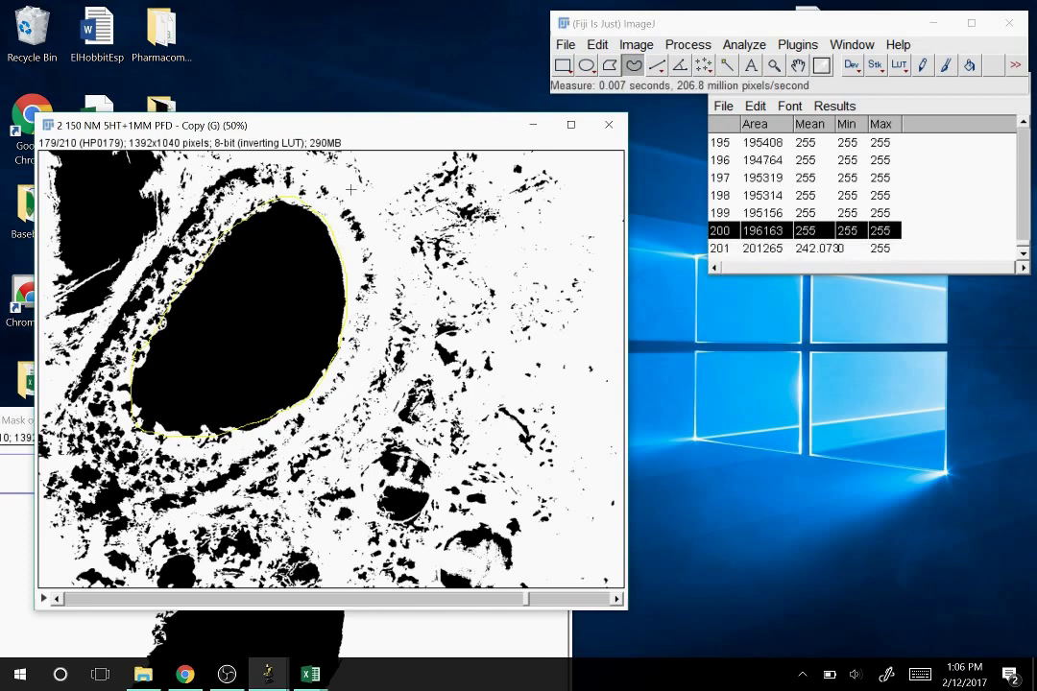
left_click(754, 251)
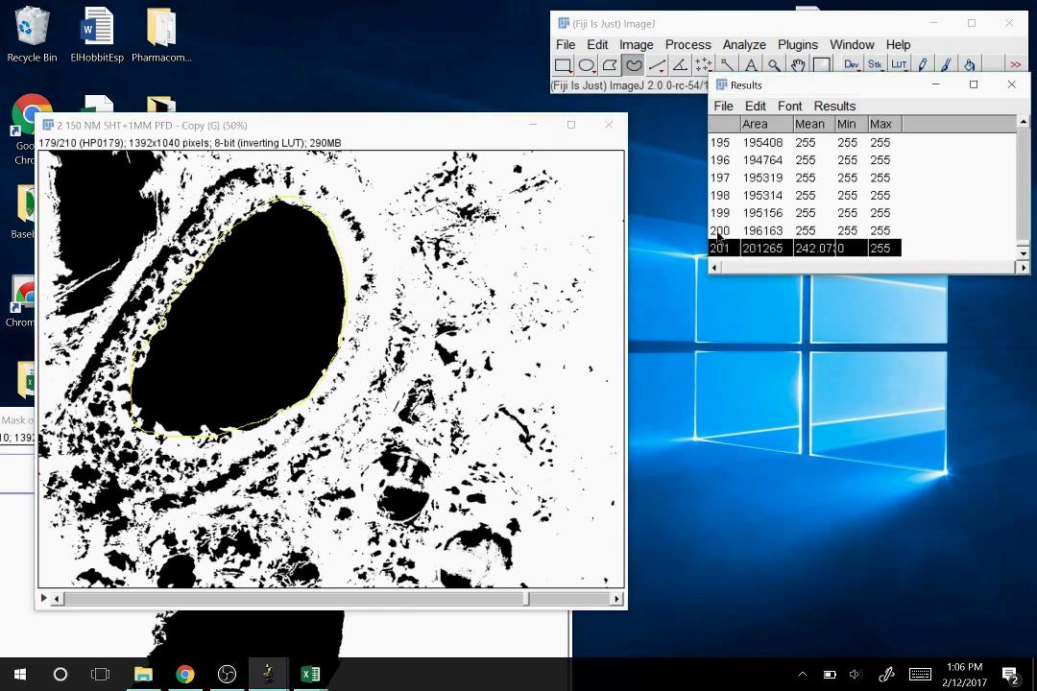
left_click(770, 233)
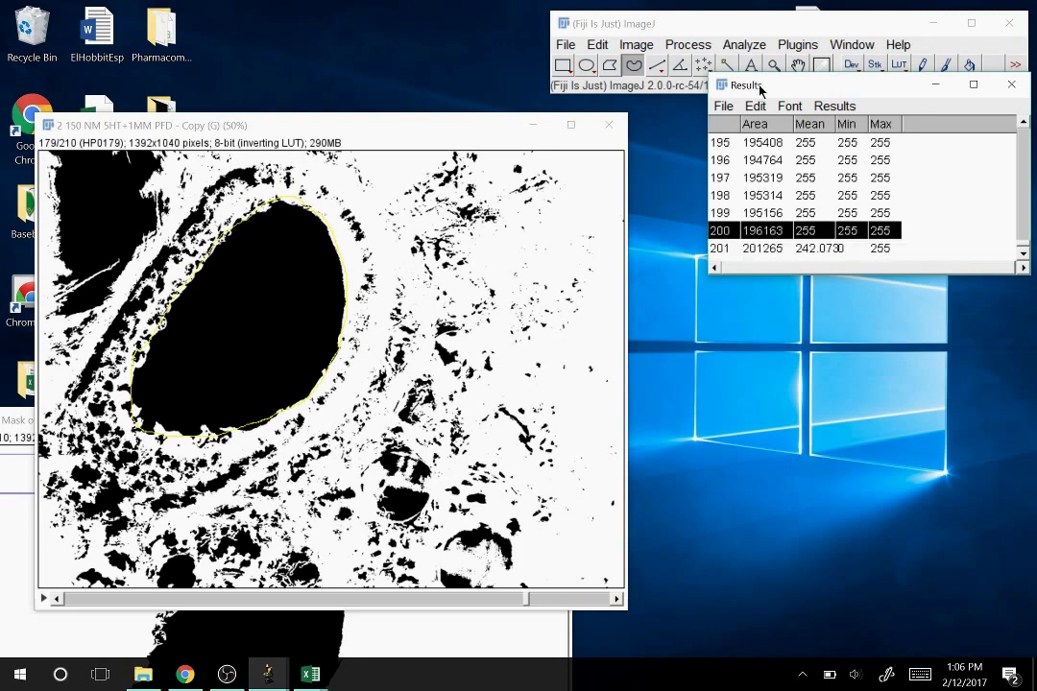
left_click(681, 35)
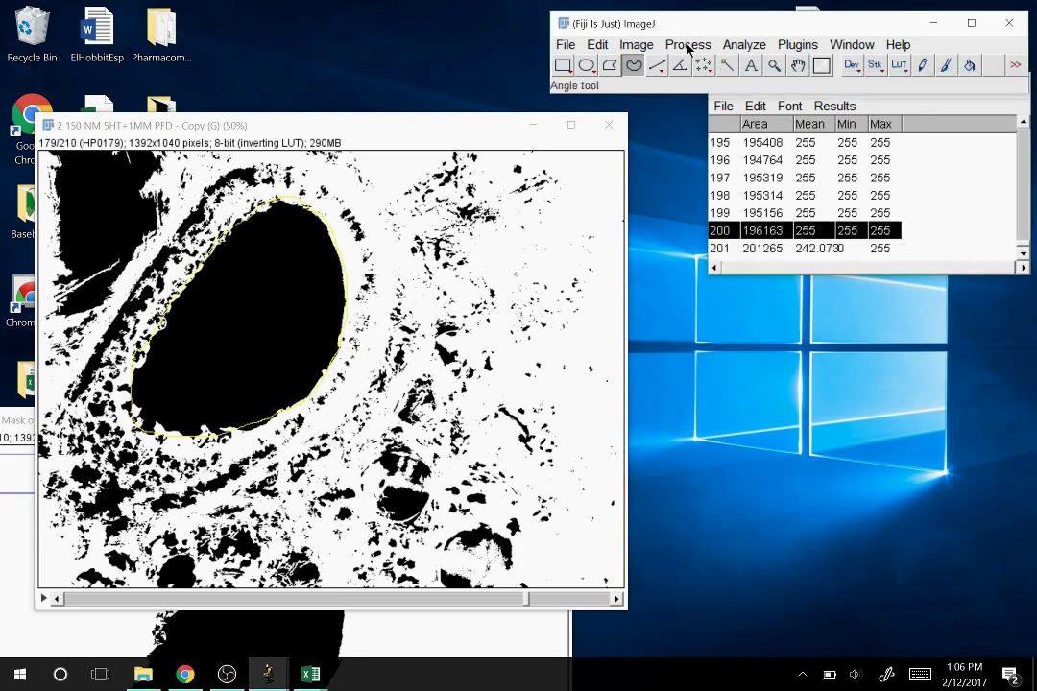
left_click(687, 45)
left_click(688, 45)
left_click(687, 46)
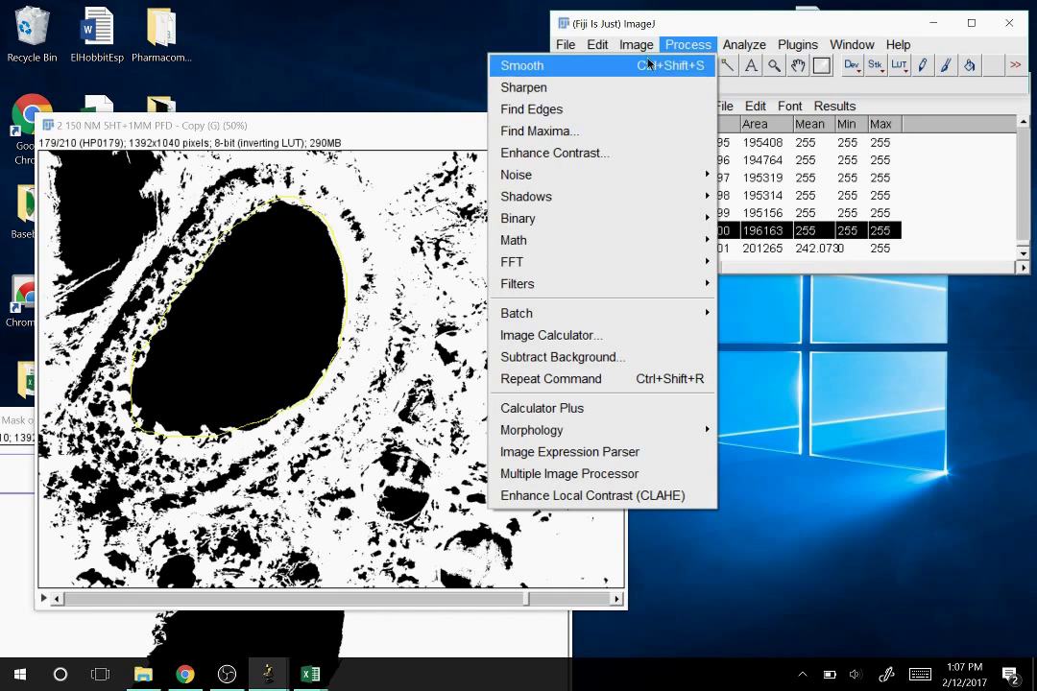
left_click(685, 43)
left_click(655, 45)
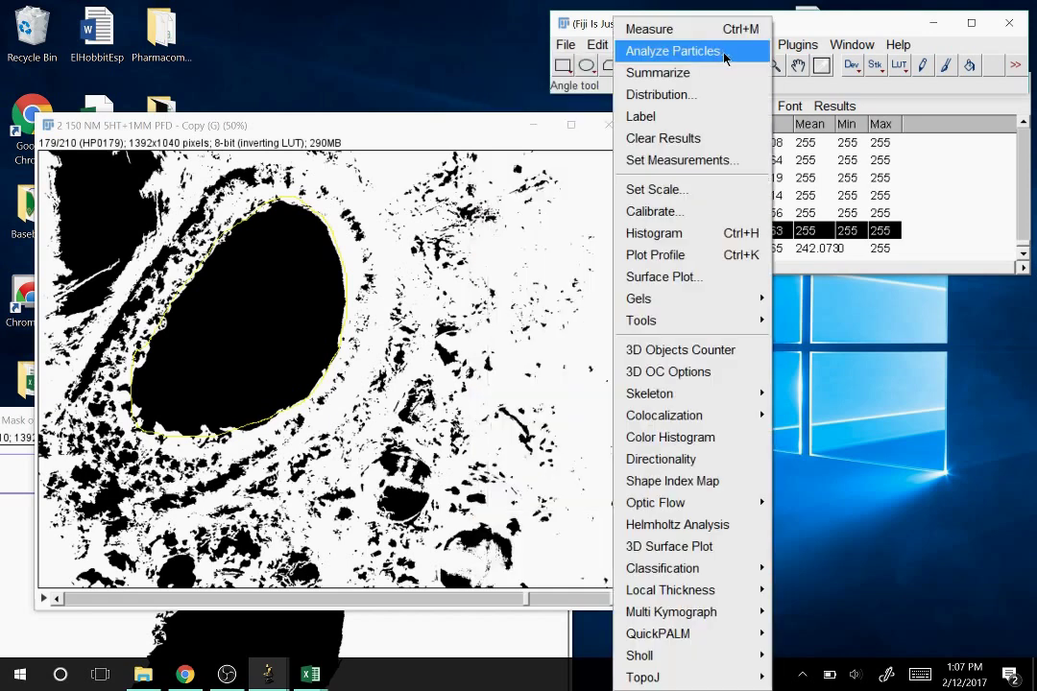
key("Escape")
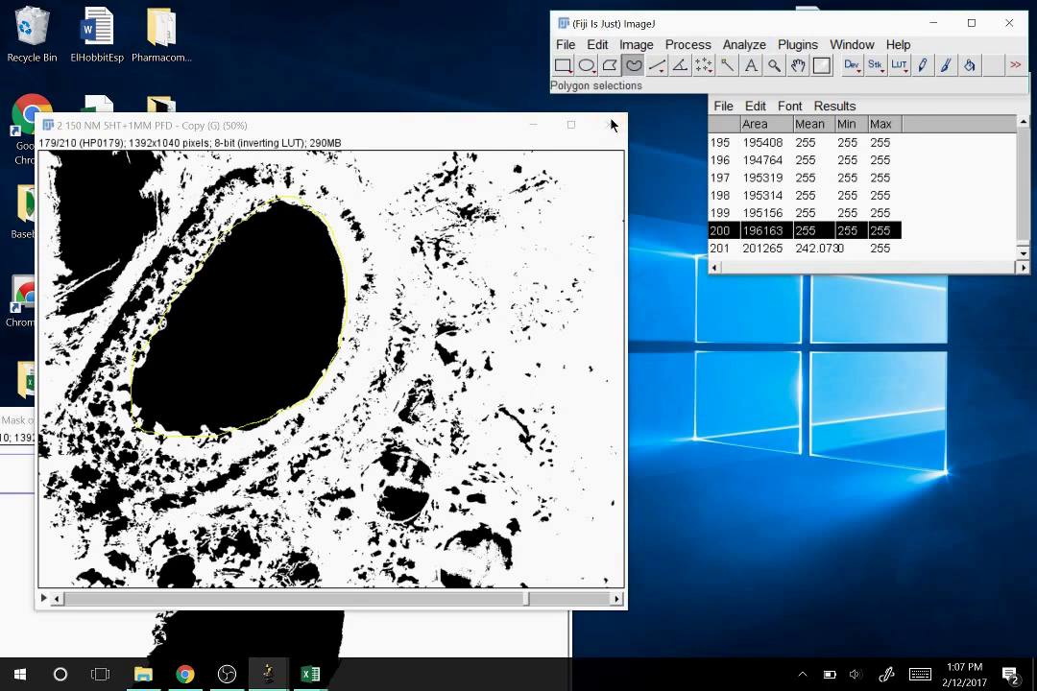